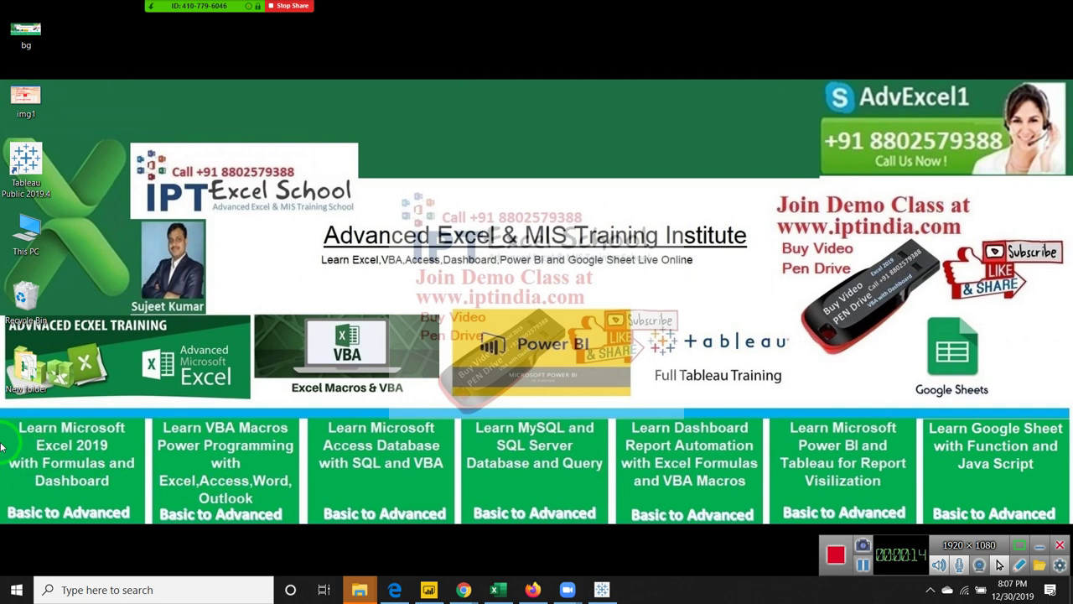
- Review the Zoom participant list, then bring the Excel workbook Book1 to the front
{"action": "mouse_move", "coordinate": [143, 6]}
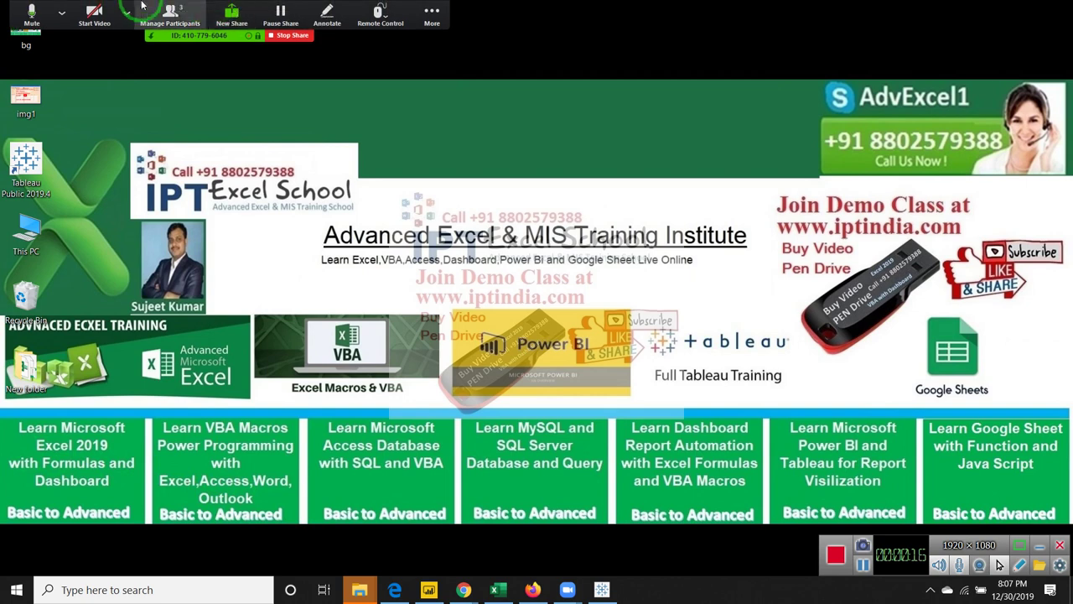
{"action": "left_click", "coordinate": [173, 12]}
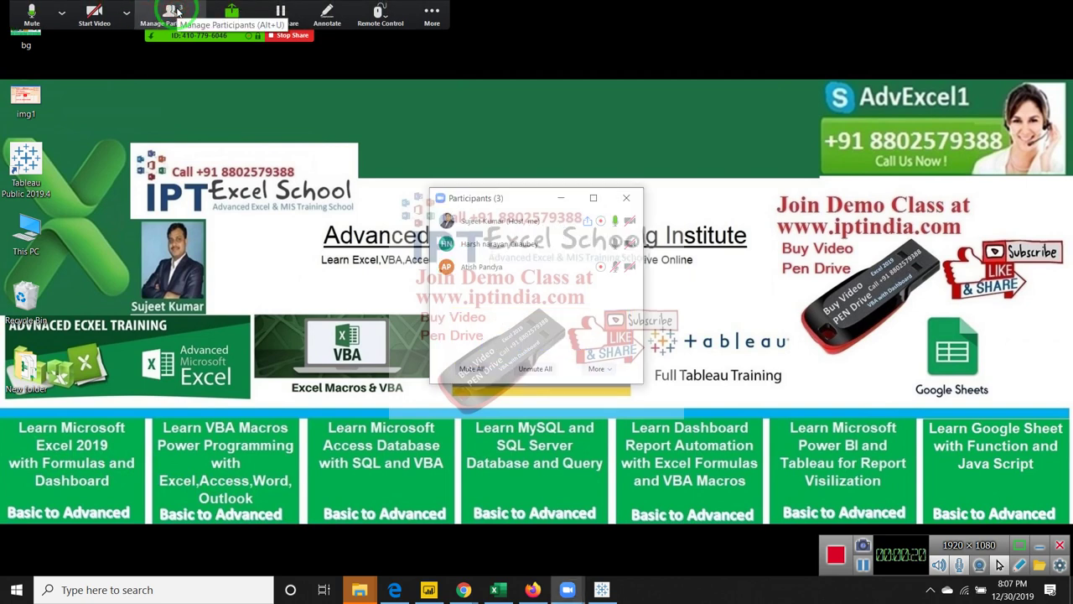
{"action": "left_click", "coordinate": [636, 199]}
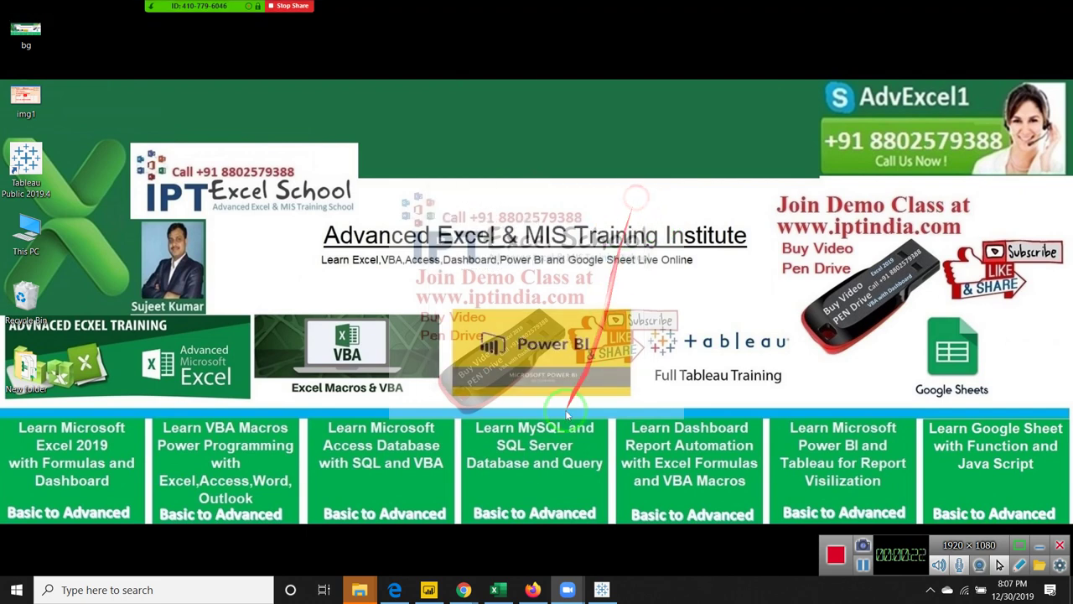
{"action": "left_click", "coordinate": [490, 592]}
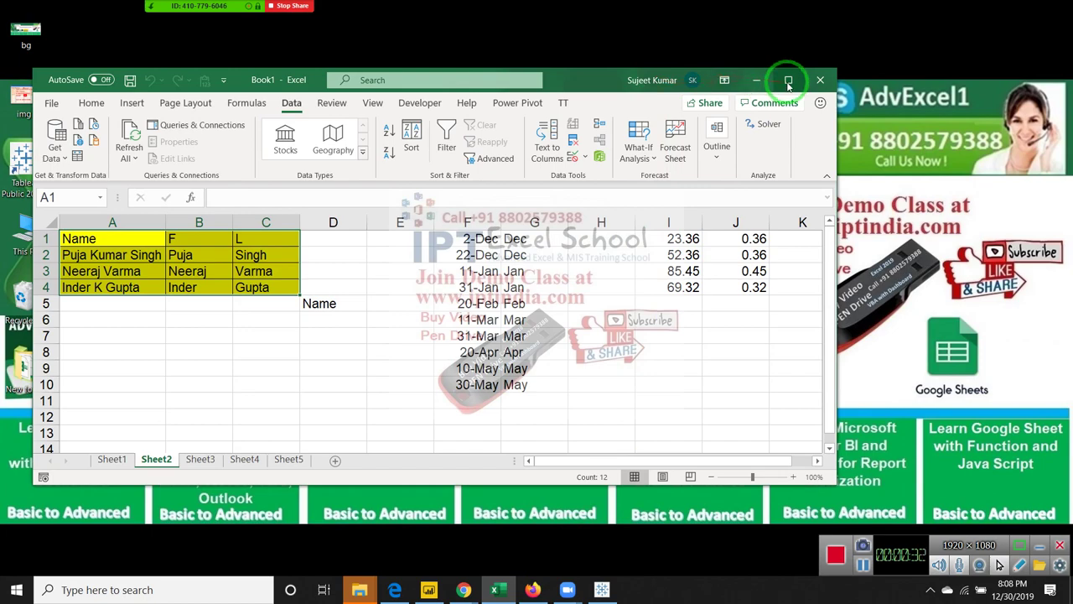
- Maximize Excel and delete the name lists and joined text in A1:B16 on Sheet1
{"action": "left_click", "coordinate": [788, 80]}
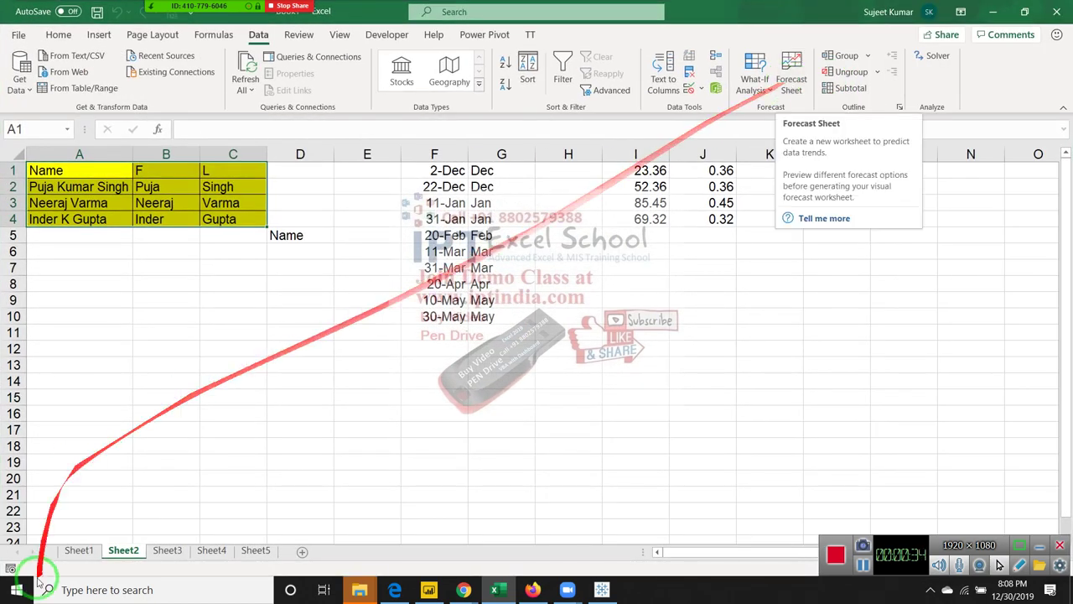
{"action": "left_click", "coordinate": [79, 550]}
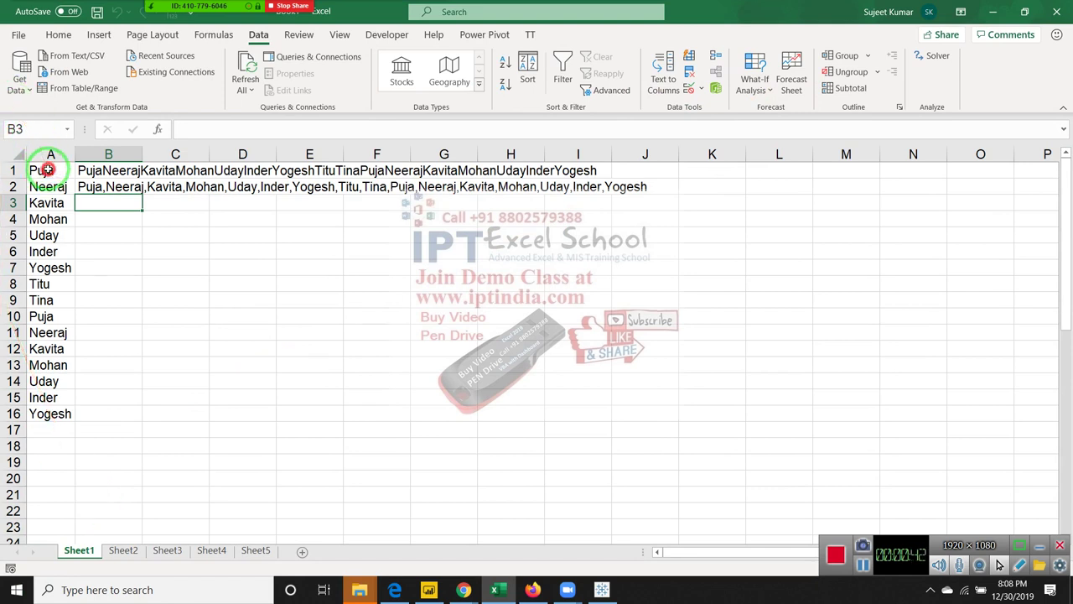
{"action": "left_click_drag", "start_coordinate": [43, 161], "coordinate": [611, 383]}
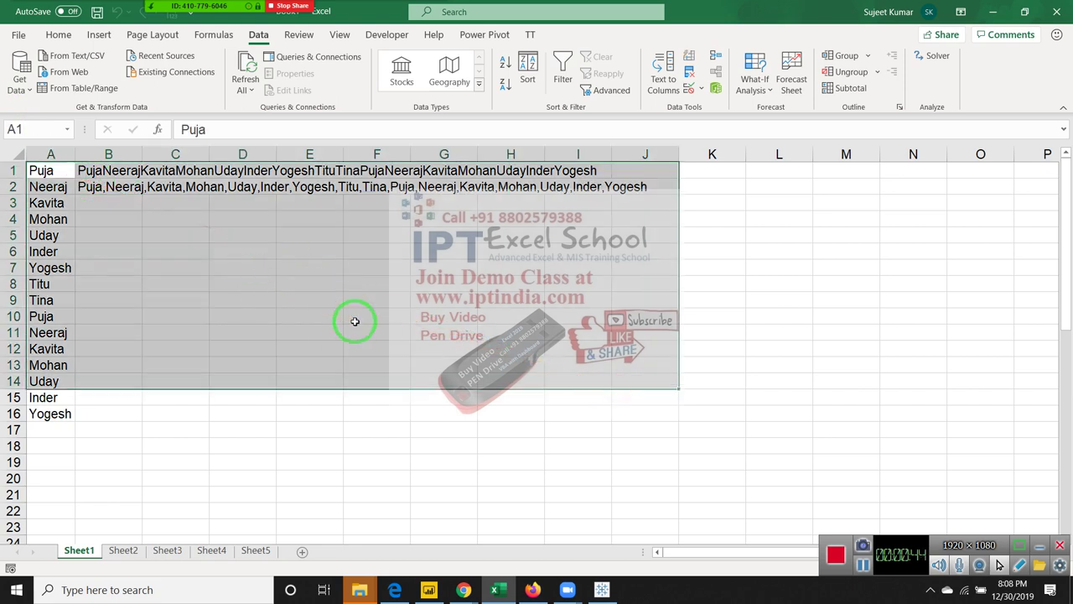
{"action": "key", "text": "shift+BackSpace"}
{"action": "key", "text": "shift+Right"}
{"action": "key", "text": "ctrl+shift+Right"}
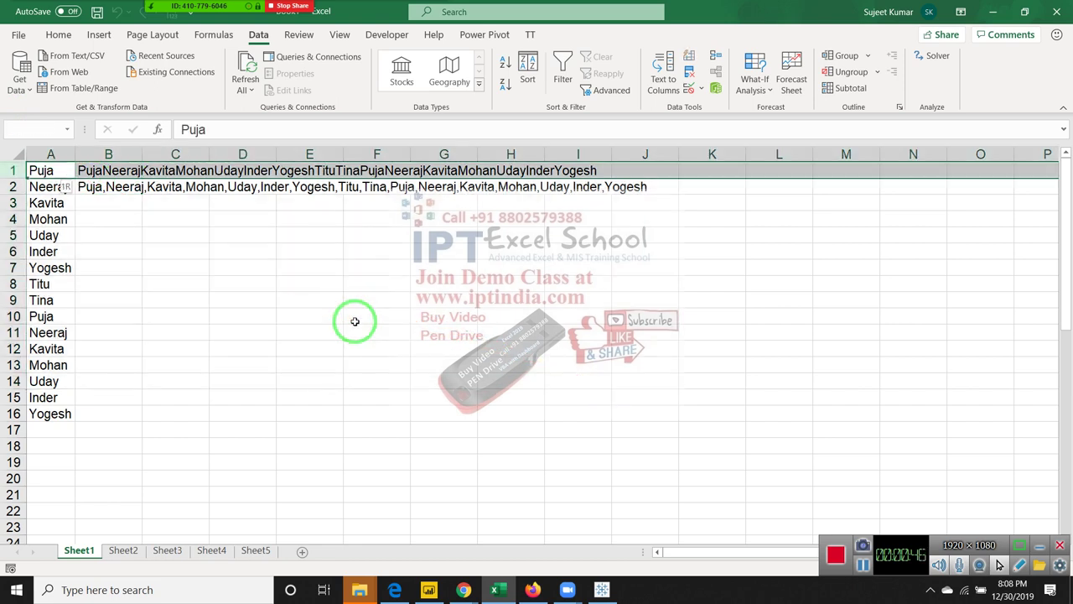
{"action": "key", "text": "shift+BackSpace"}
{"action": "key", "text": "shift+Right"}
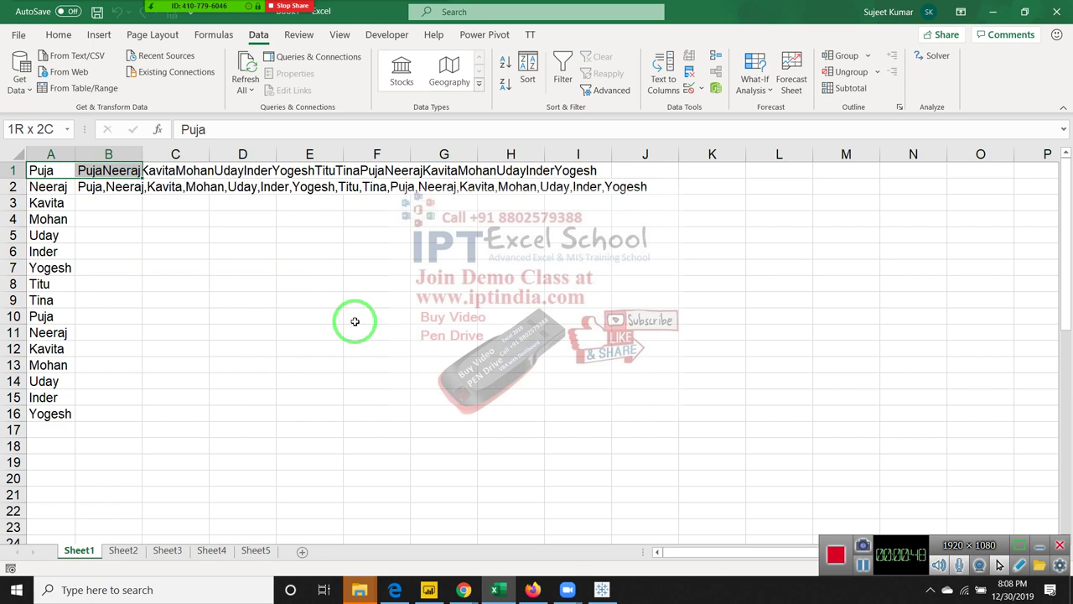
{"action": "key", "text": "ctrl+shift+Down"}
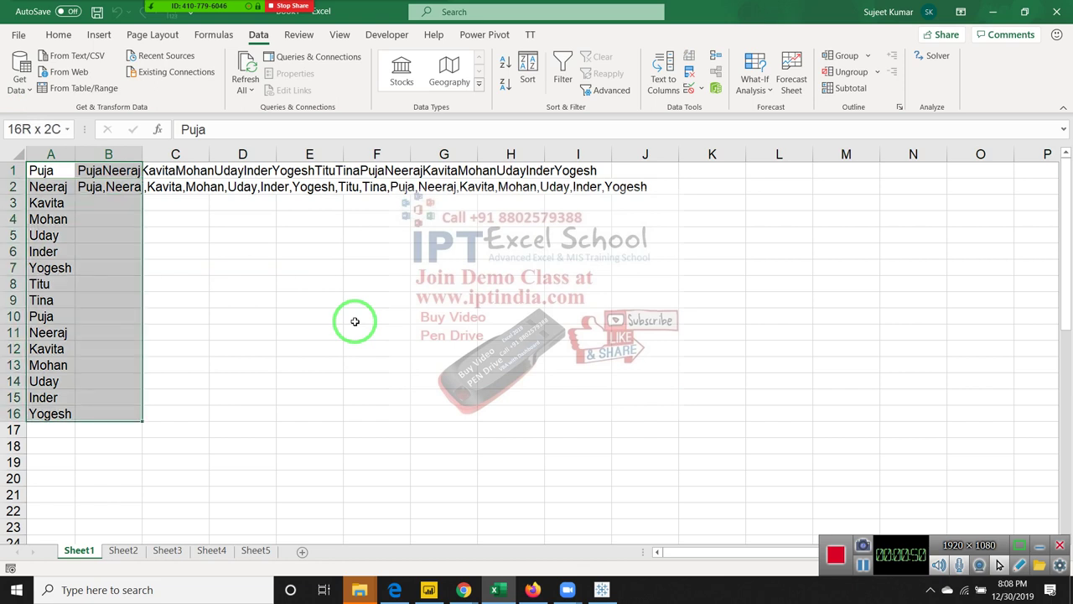
{"action": "key", "text": "Delete"}
- Enter =RANDBETWEEN(10,90) in A1 and give it General number format
{"action": "key", "text": "shift+BackSpace"}
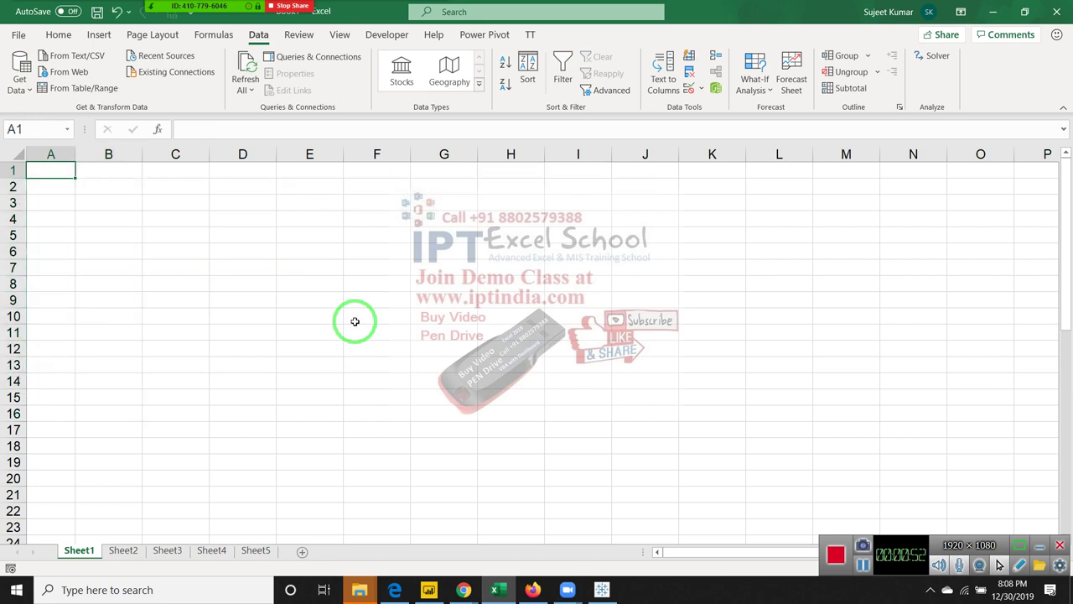
{"action": "type", "text": "=r"}
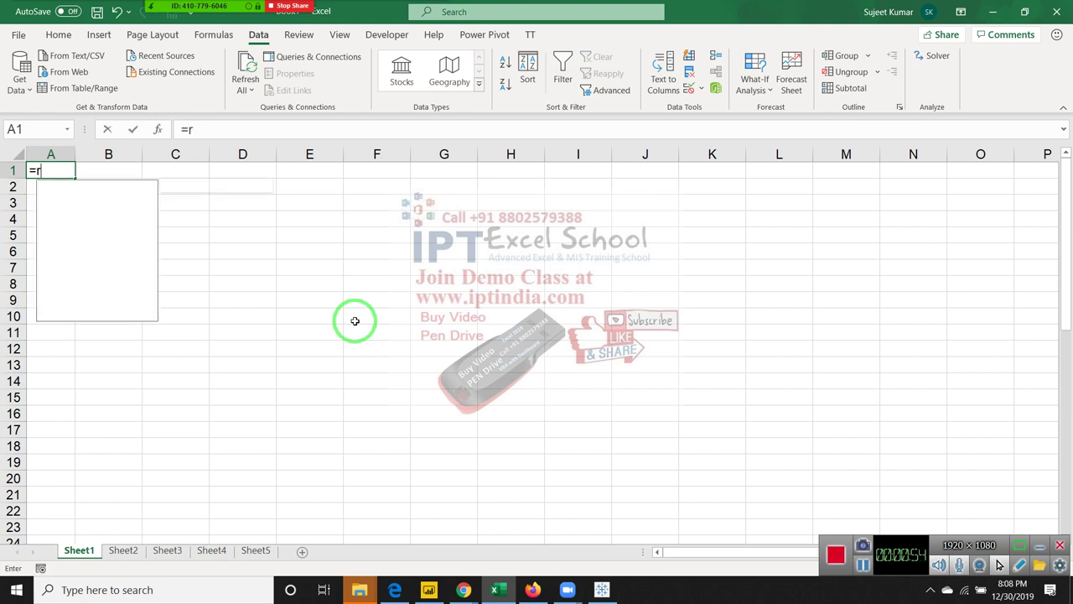
{"action": "key", "text": "Down"}
{"action": "key", "text": "Tab"}
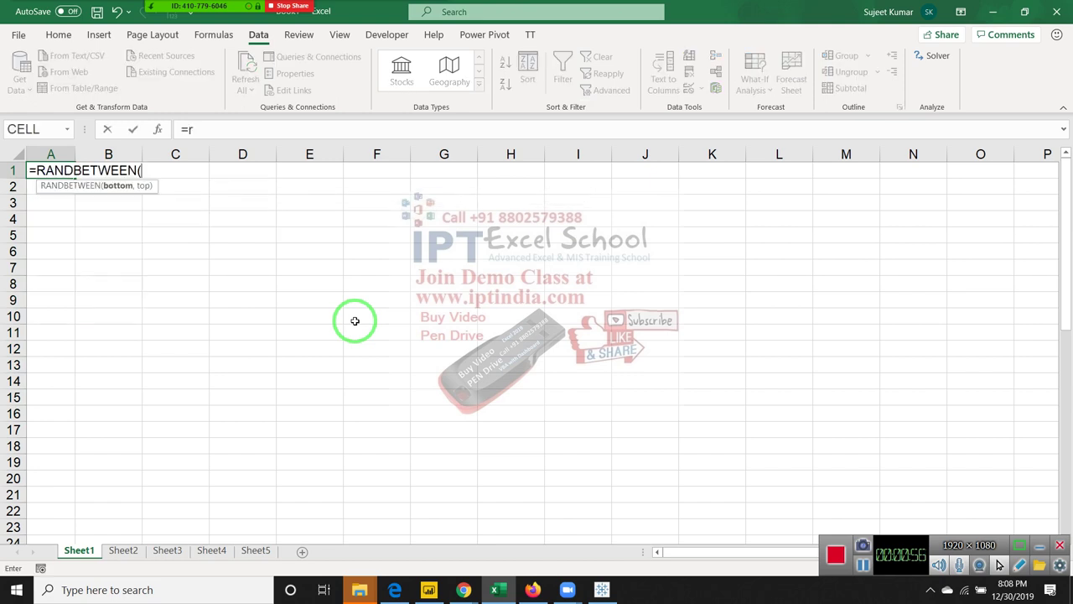
{"action": "type", "text": "10,90"}
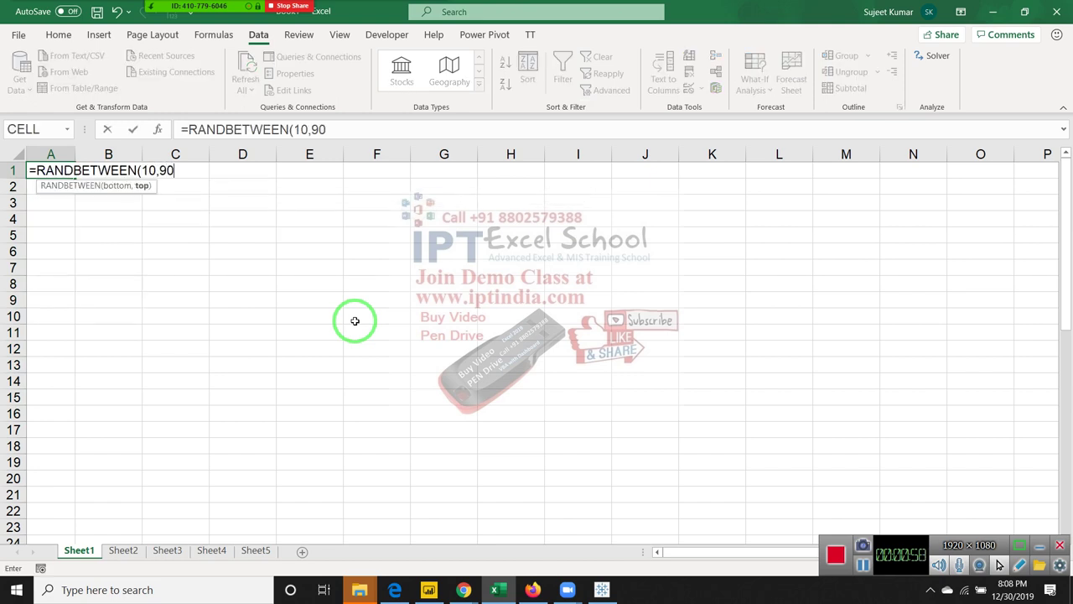
{"action": "type", "text": ")"}
{"action": "key", "text": "Return"}
{"action": "key", "text": "Up"}
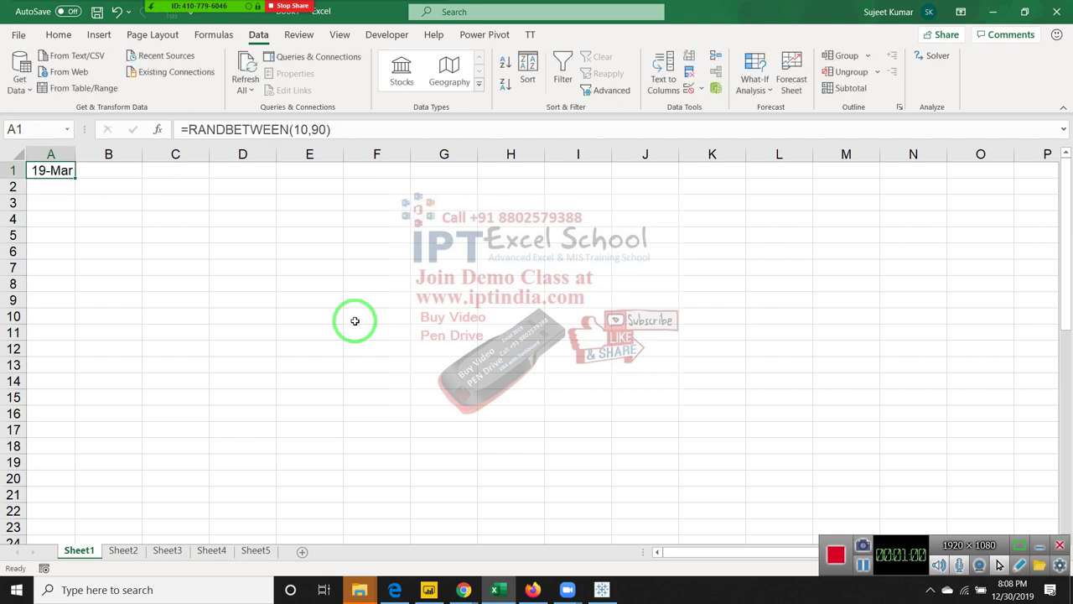
{"action": "key", "text": "ctrl+shift+asciitilde"}
- Fill the formula across and down A1:L14, then copy the block
{"action": "key", "text": "shift+Right"}
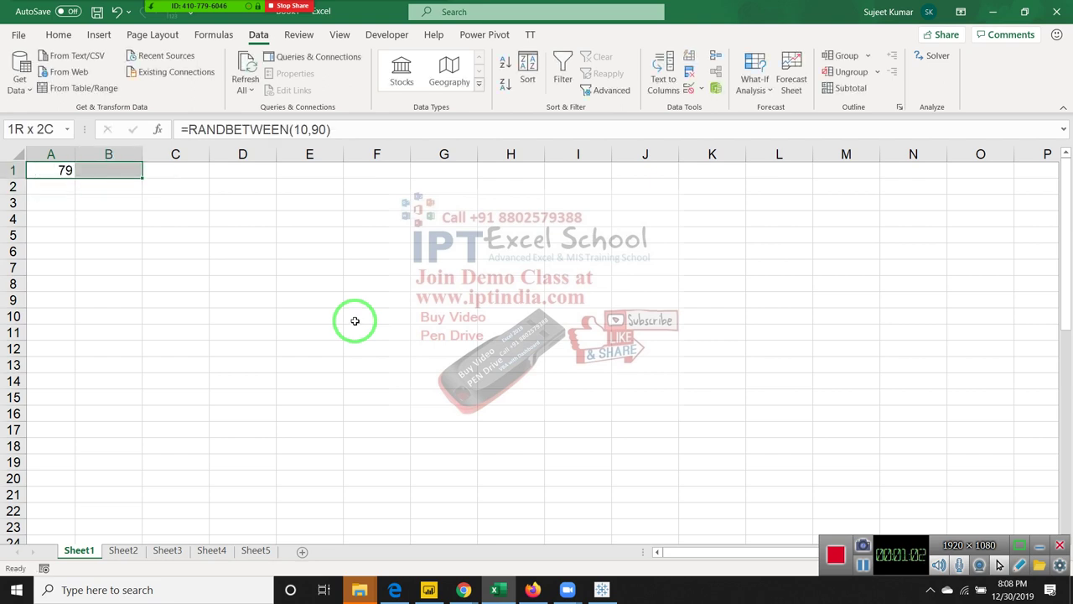
{"action": "key", "text": "shift+Right"}
{"action": "key", "text": "shift+Right"}
{"action": "key", "text": "shift+Right"}
{"action": "key", "text": "shift+Right"}
{"action": "key", "text": "shift+Right"}
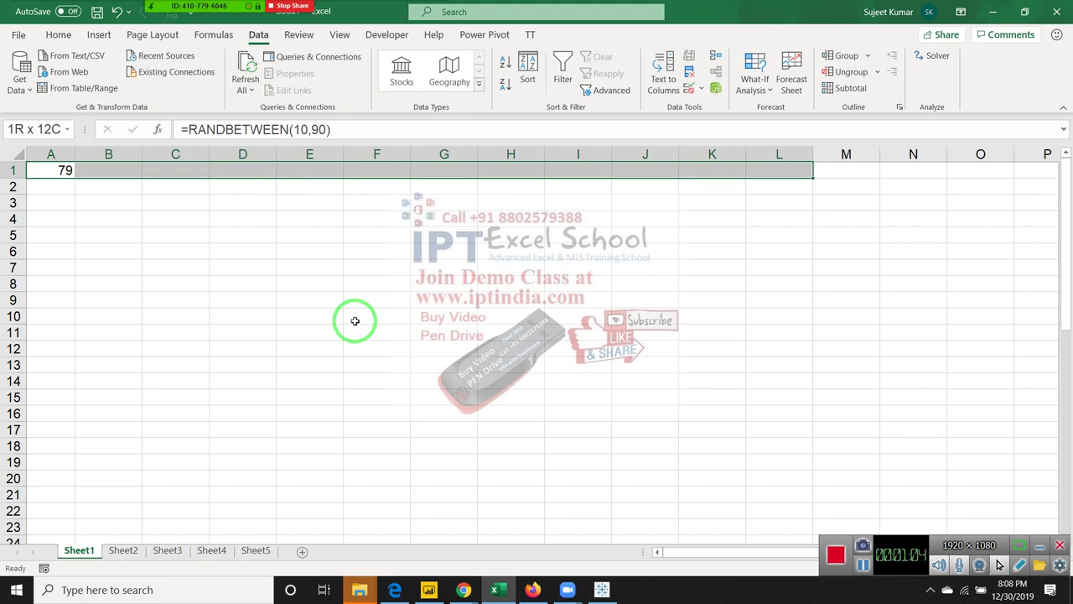
{"action": "key", "text": "shift+Down"}
{"action": "key", "text": "shift+Down"}
{"action": "key", "text": "shift+Down"}
{"action": "key", "text": "shift+Down"}
{"action": "key", "text": "shift+Down"}
{"action": "key", "text": "shift+Down"}
{"action": "key", "text": "shift+Down"}
{"action": "key", "text": "shift+Down"}
{"action": "key", "text": "shift+Down"}
{"action": "key", "text": "shift+Down"}
{"action": "key", "text": "shift+Down"}
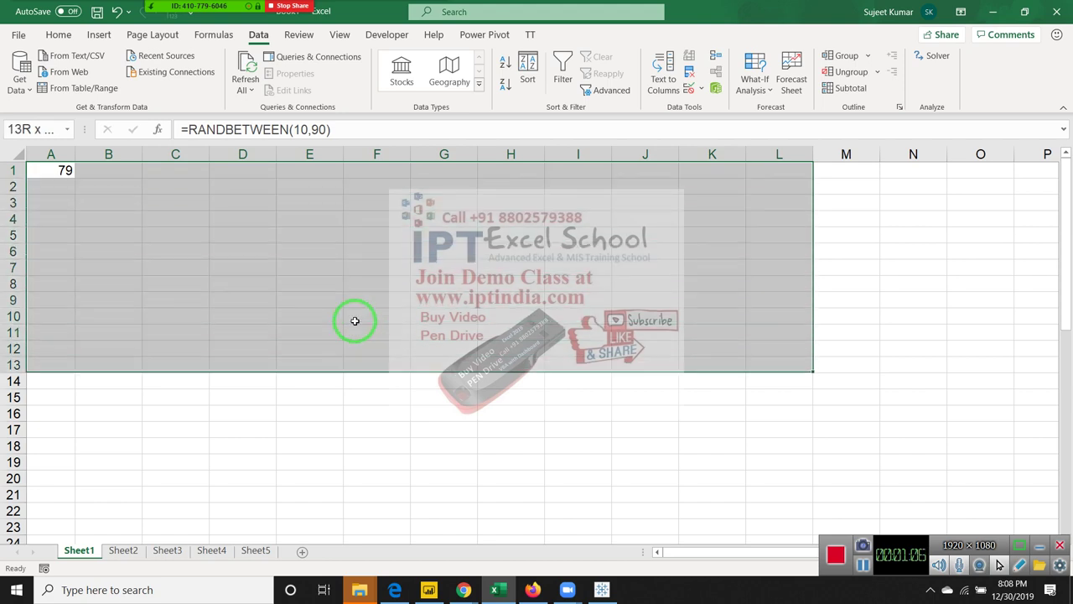
{"action": "key", "text": "shift+Down"}
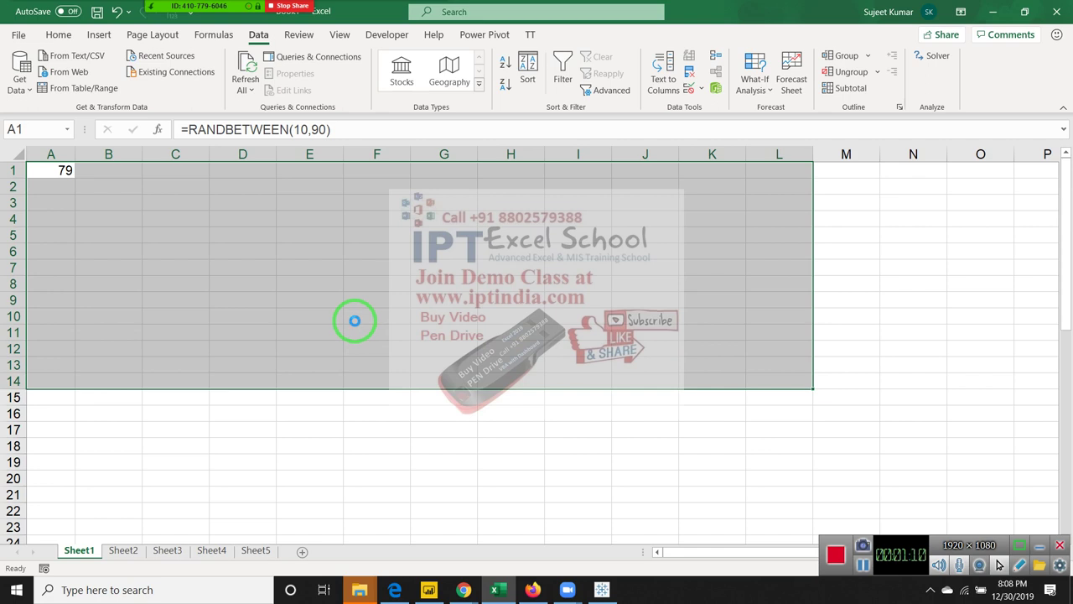
{"action": "key", "text": "ctrl+r"}
{"action": "key", "text": "ctrl+d"}
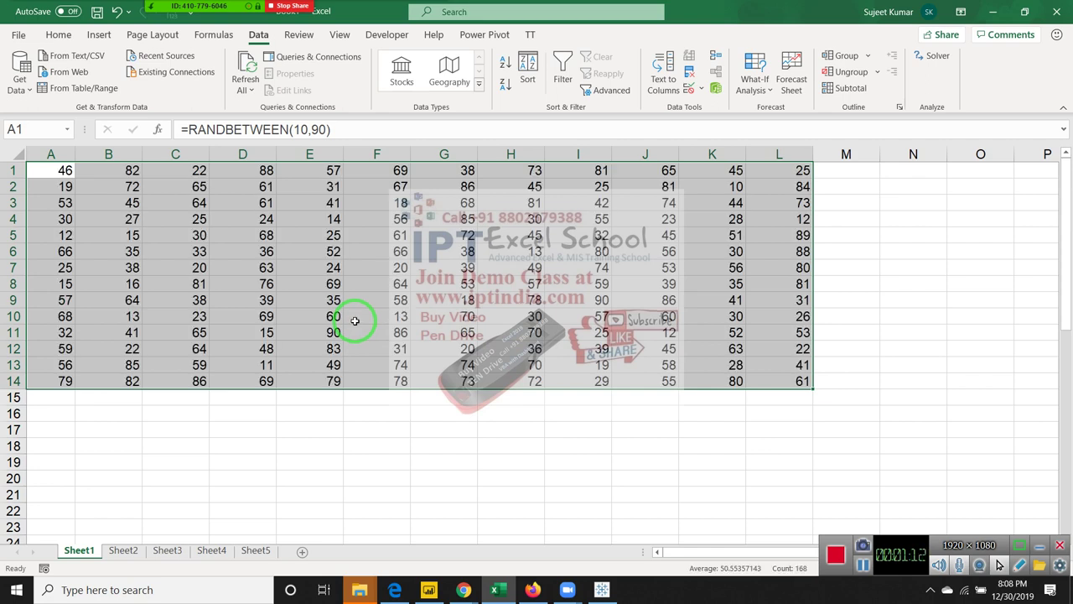
{"action": "key", "text": "ctrl+c"}
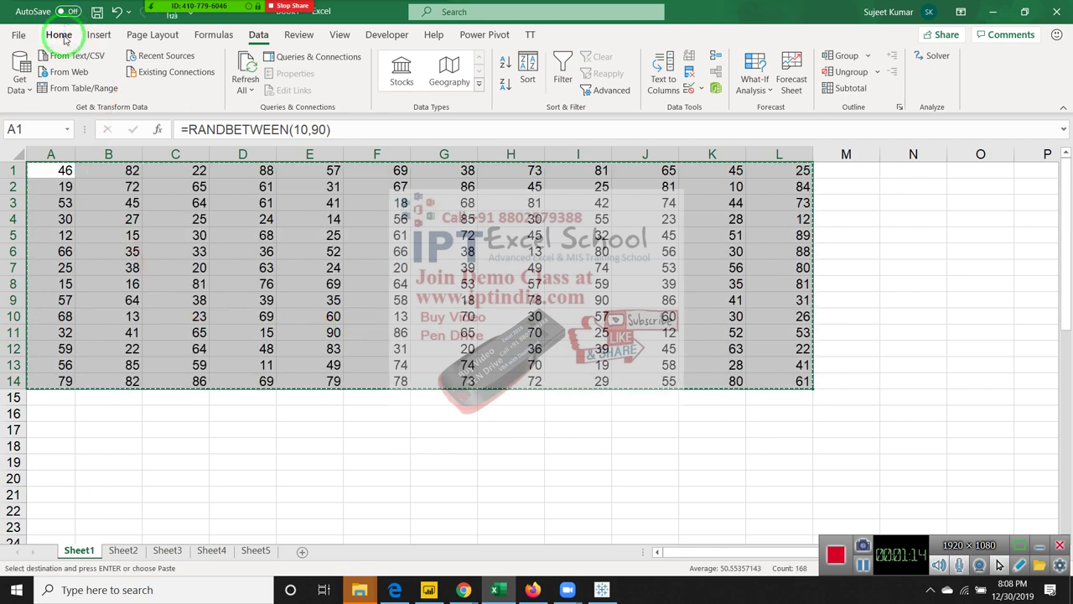
- Paste A1:L14 back onto itself as values so the random numbers stay fixed
{"action": "left_click", "coordinate": [59, 34]}
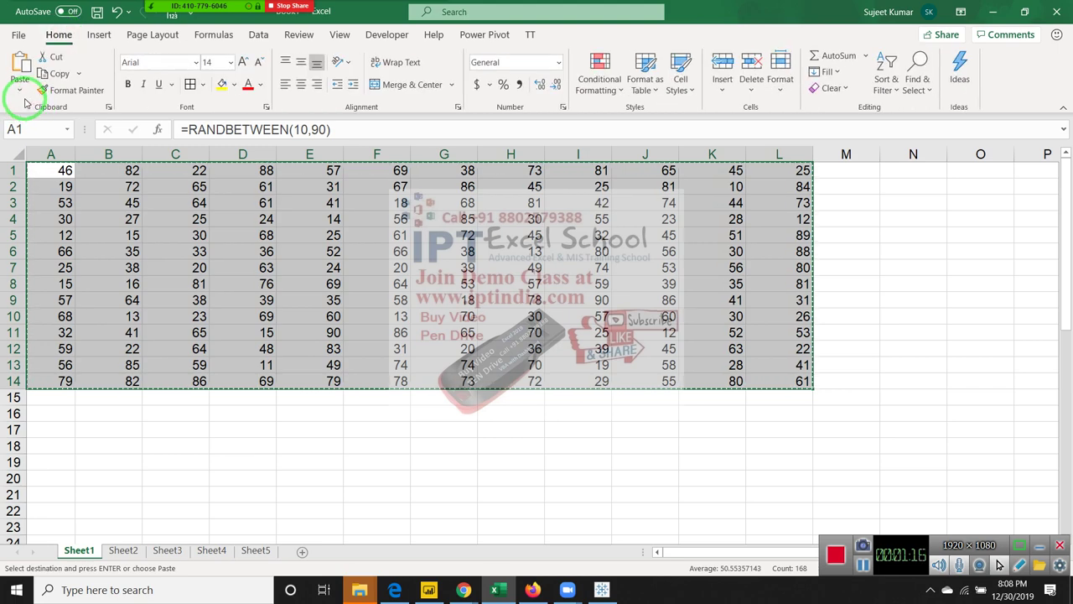
{"action": "left_click", "coordinate": [22, 90]}
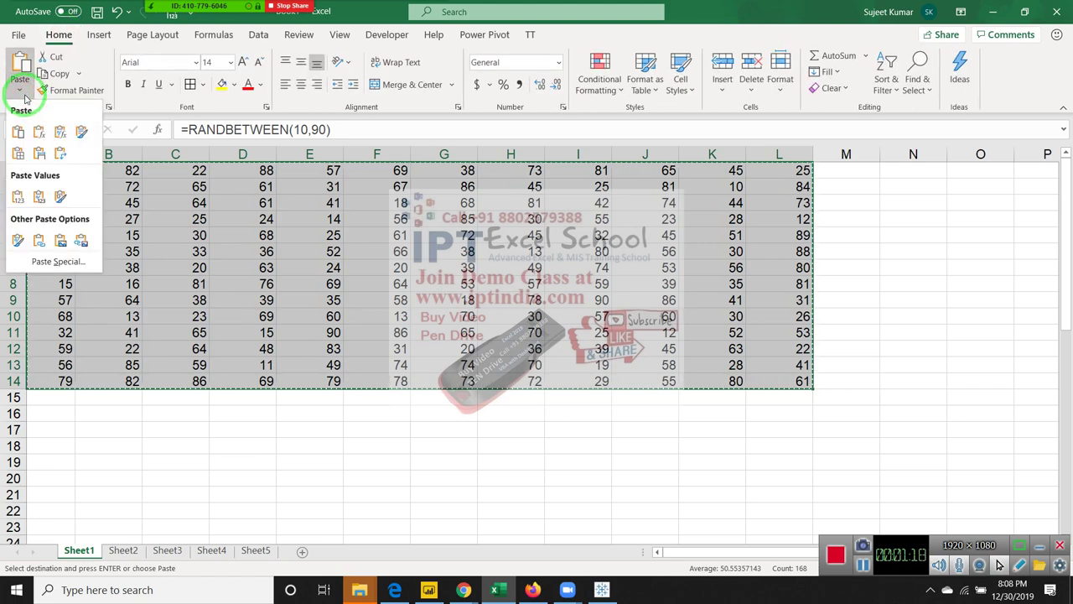
{"action": "left_click", "coordinate": [18, 198]}
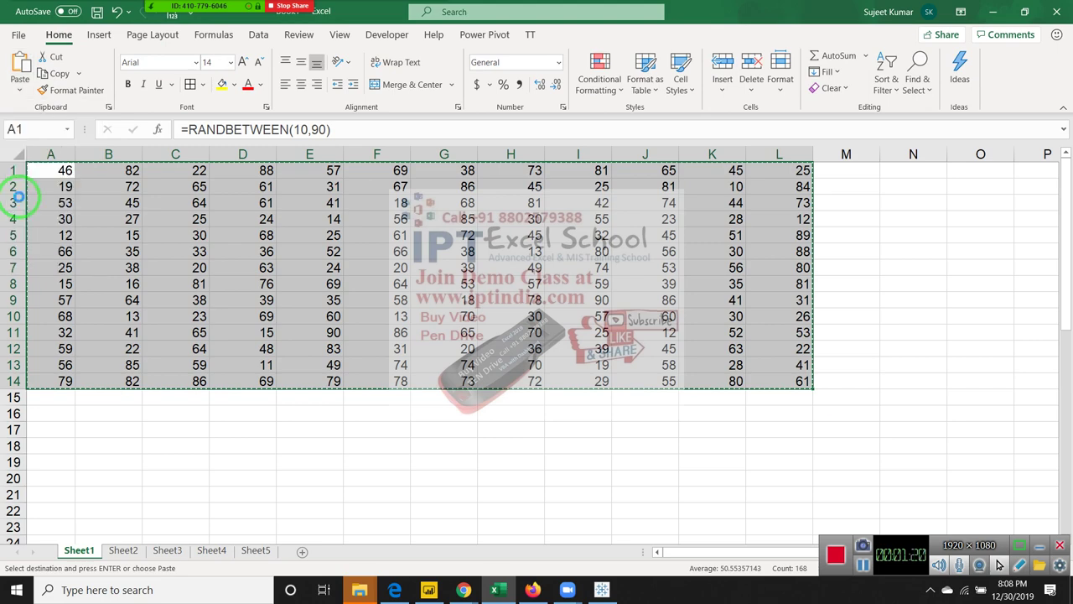
{"action": "left_click", "coordinate": [134, 218]}
{"action": "key", "text": "Escape"}
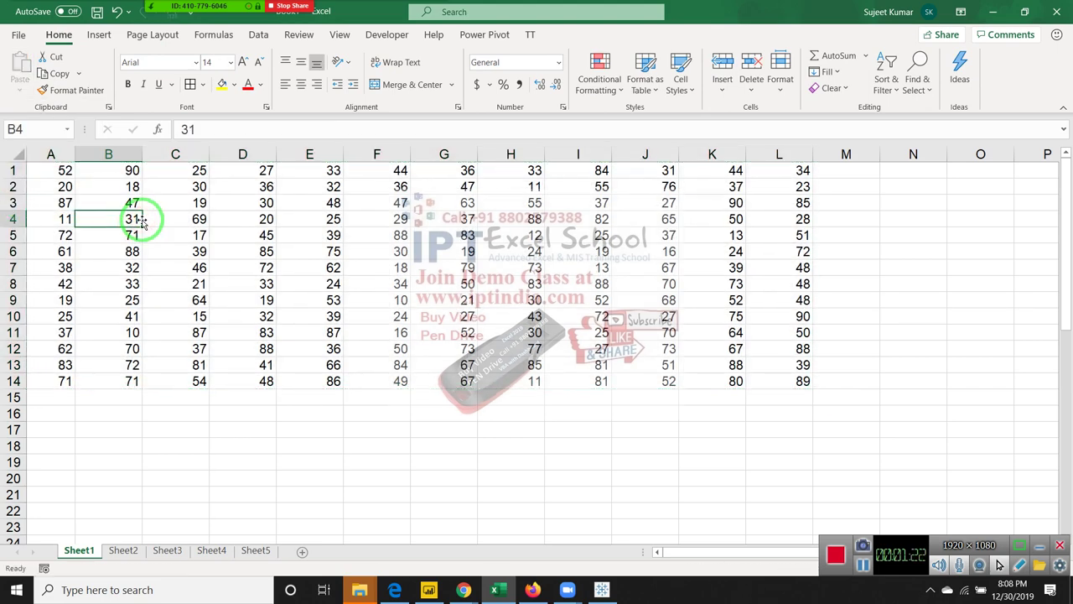
{"action": "left_click", "coordinate": [486, 275]}
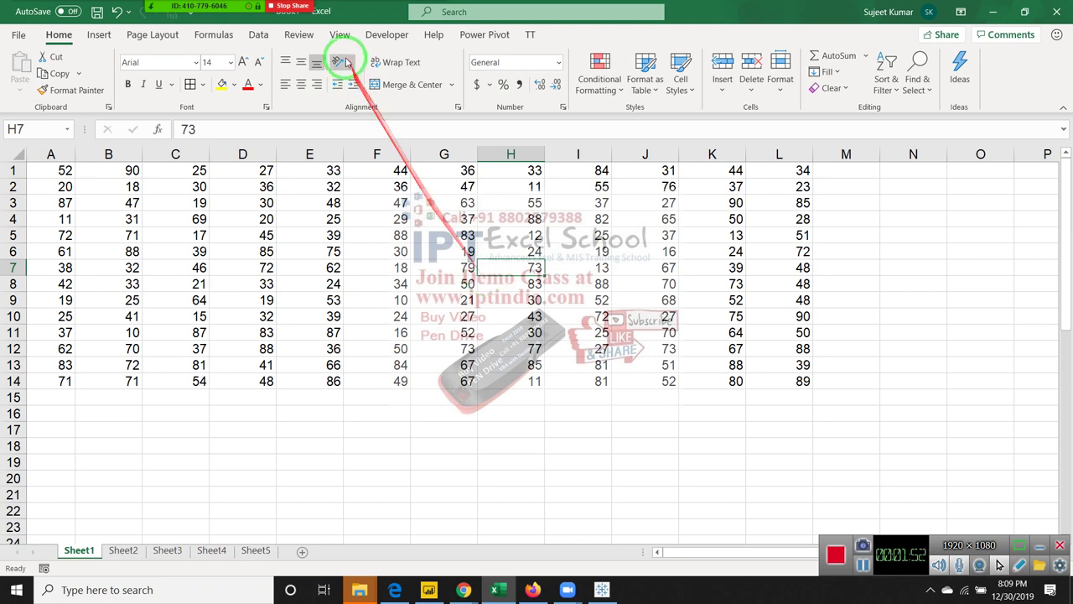
{"action": "mouse_move", "coordinate": [181, 15]}
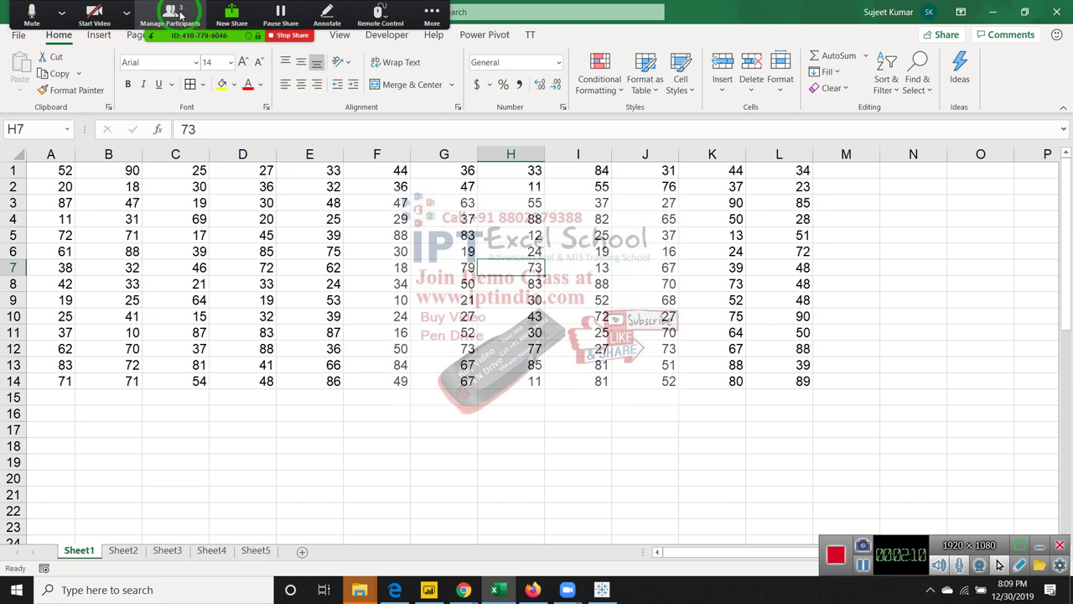
- Test editing C9 with sample text, then cancel the entry
{"action": "left_click", "coordinate": [178, 303]}
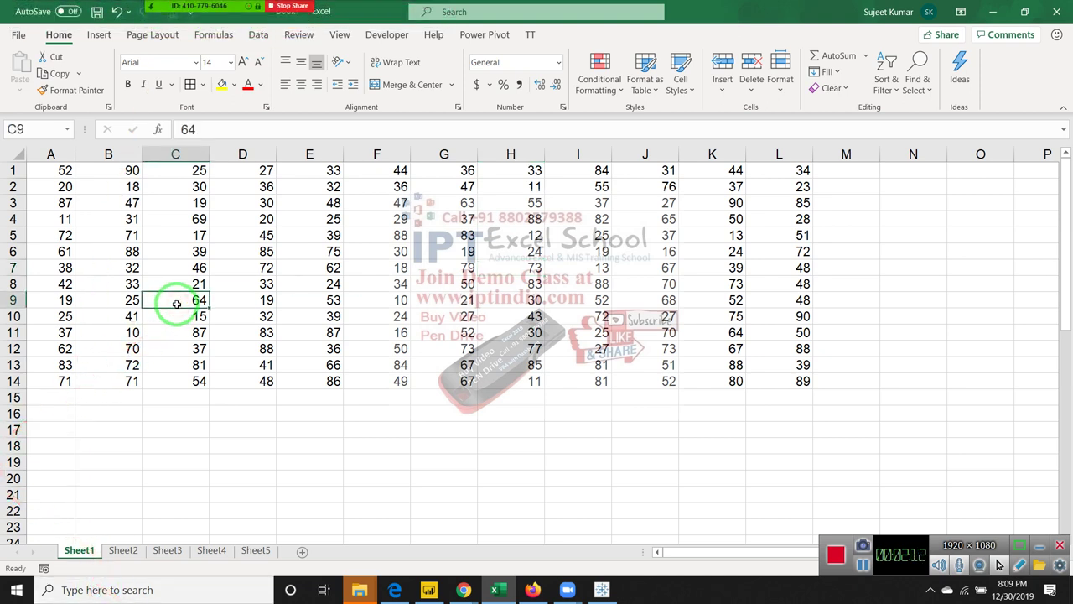
{"action": "type", "text": "gsdf"}
{"action": "key", "text": "Escape"}
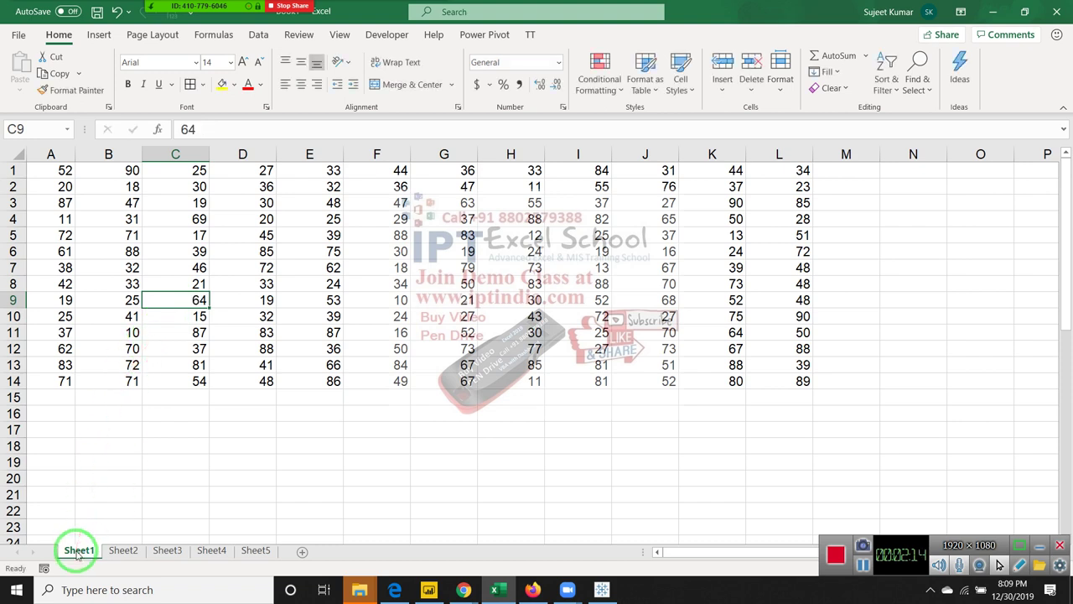
- Protect Sheet1 with a password, entering it and confirming it
{"action": "right_click", "coordinate": [78, 554]}
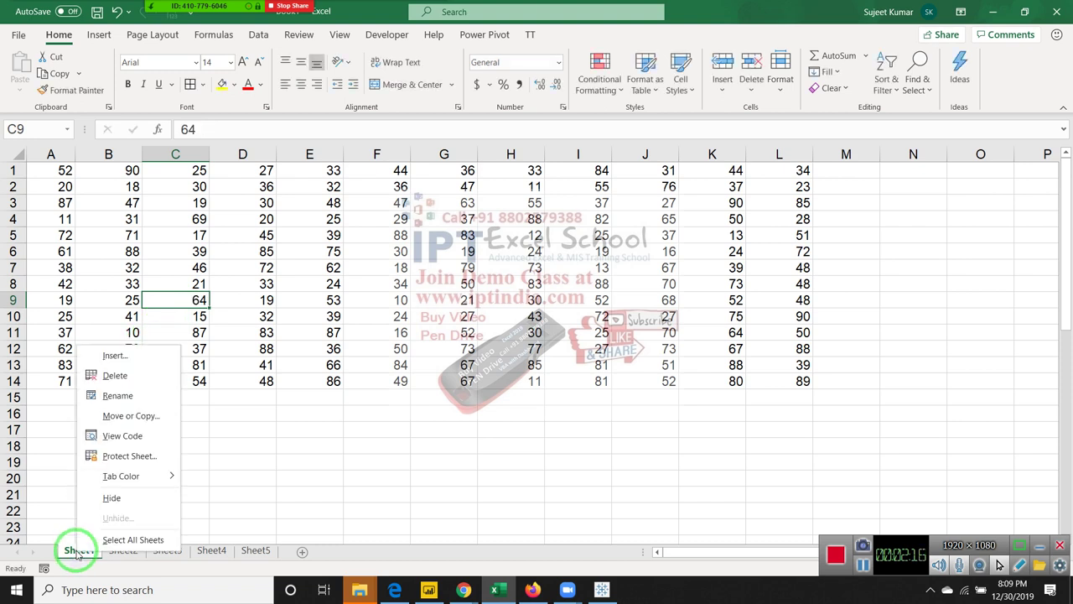
{"action": "left_click", "coordinate": [143, 455]}
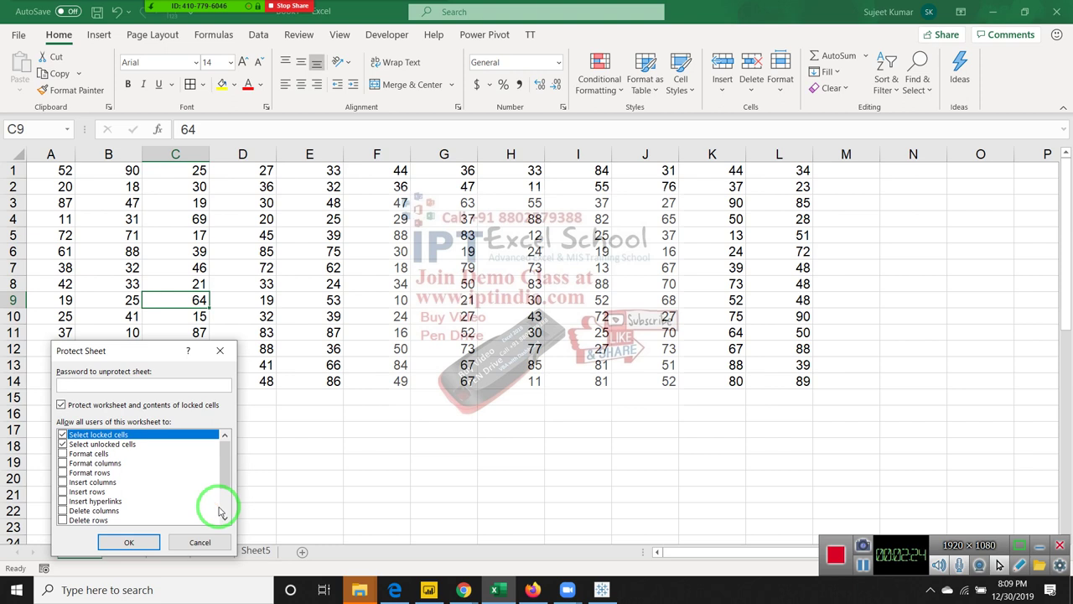
{"action": "key", "text": "Return"}
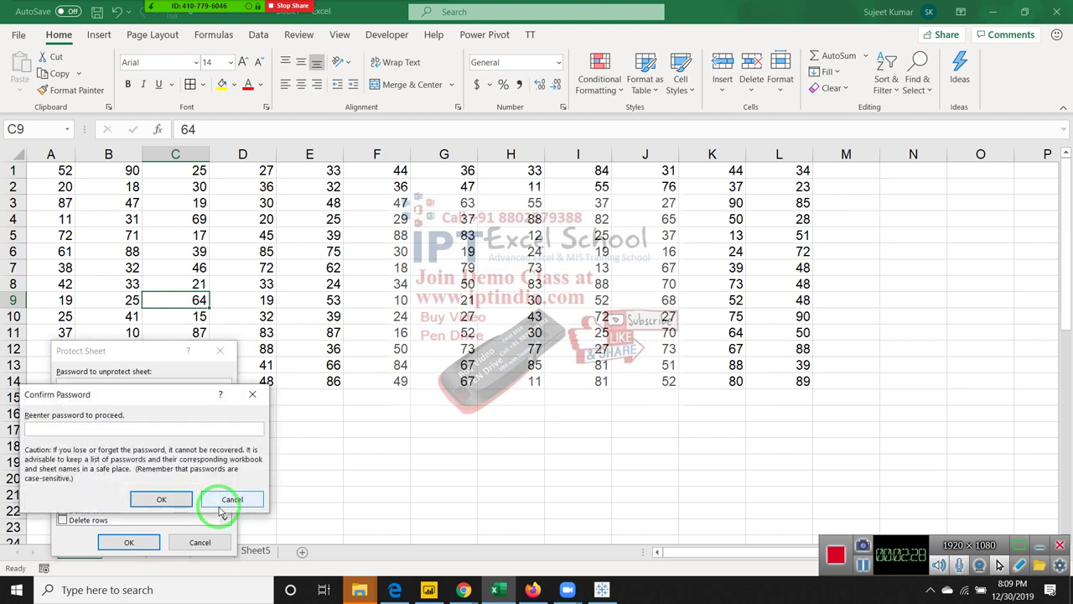
{"action": "left_click_drag", "start_coordinate": [204, 395], "coordinate": [271, 372]}
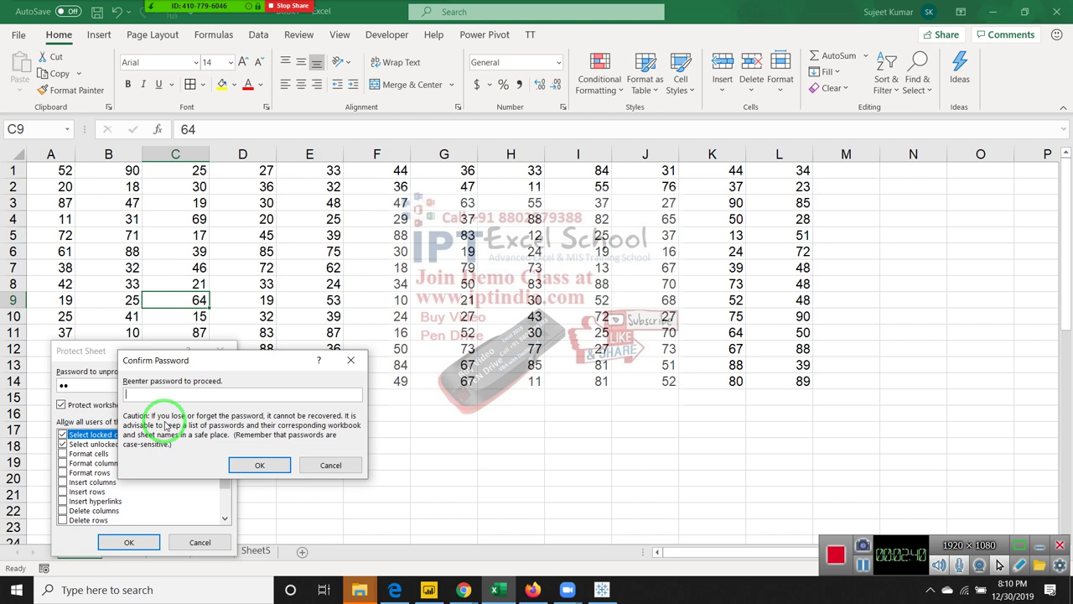
{"action": "left_click", "coordinate": [256, 464]}
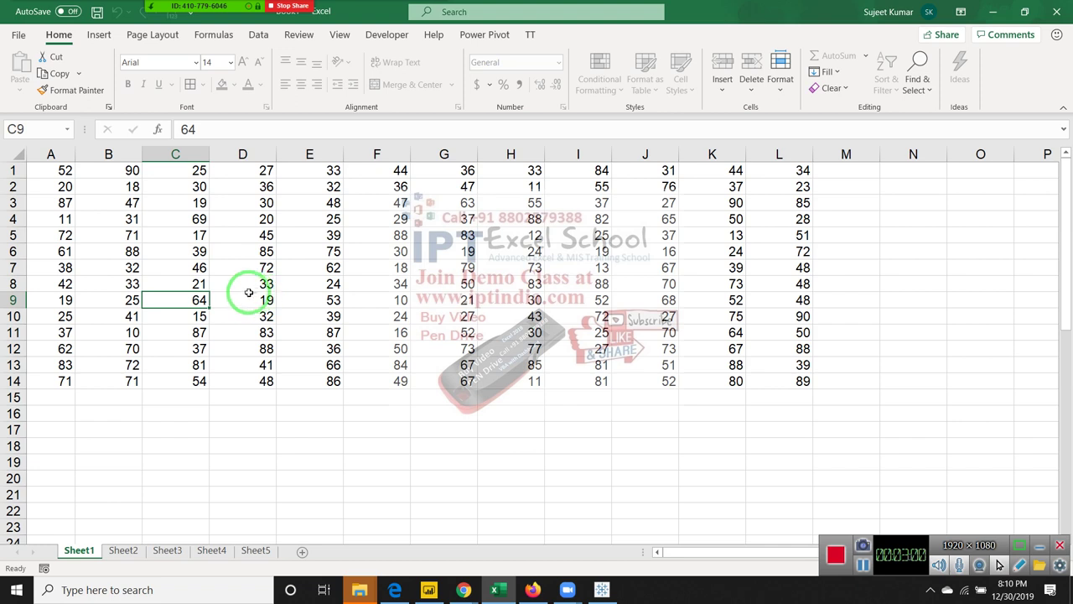
{"action": "mouse_move", "coordinate": [252, 6]}
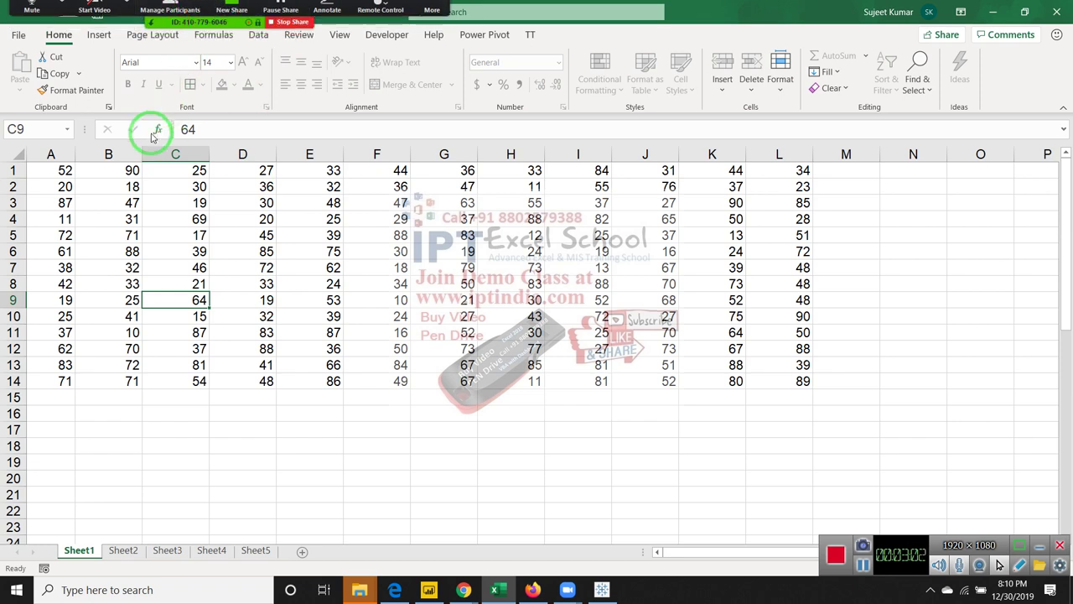
{"action": "left_click", "coordinate": [183, 4]}
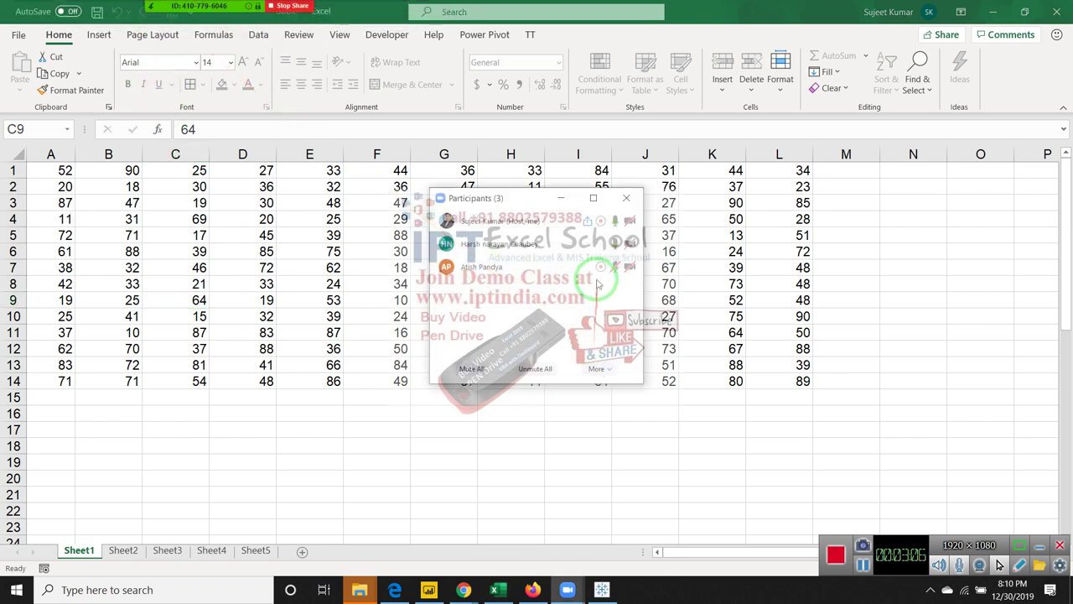
{"action": "left_click", "coordinate": [625, 198]}
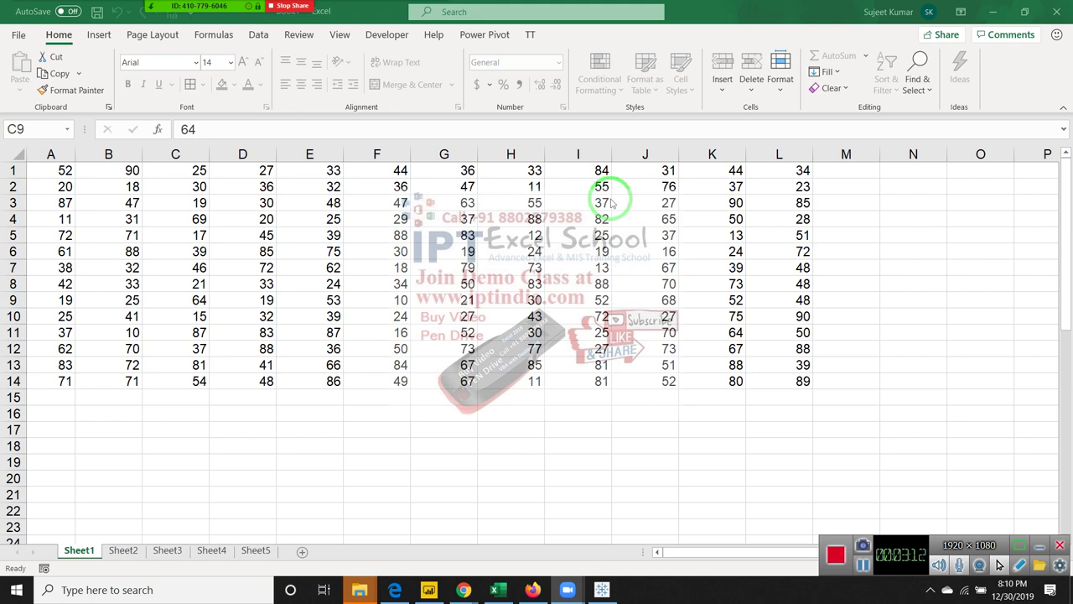
{"action": "left_click_drag", "start_coordinate": [610, 203], "coordinate": [329, 495]}
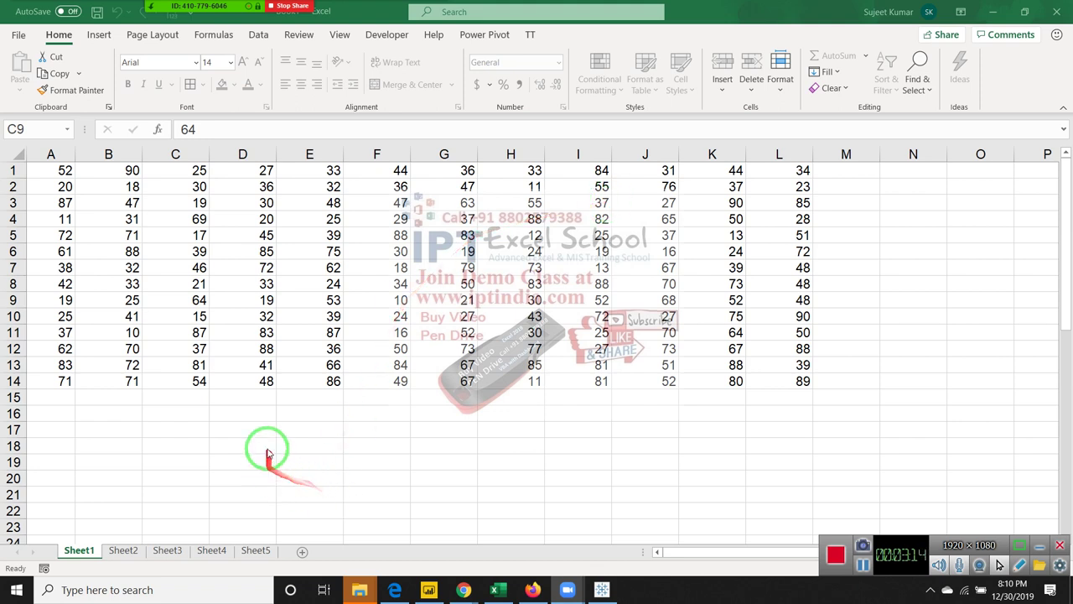
{"action": "left_click", "coordinate": [226, 427]}
{"action": "left_click_drag", "start_coordinate": [284, 413], "coordinate": [670, 243]}
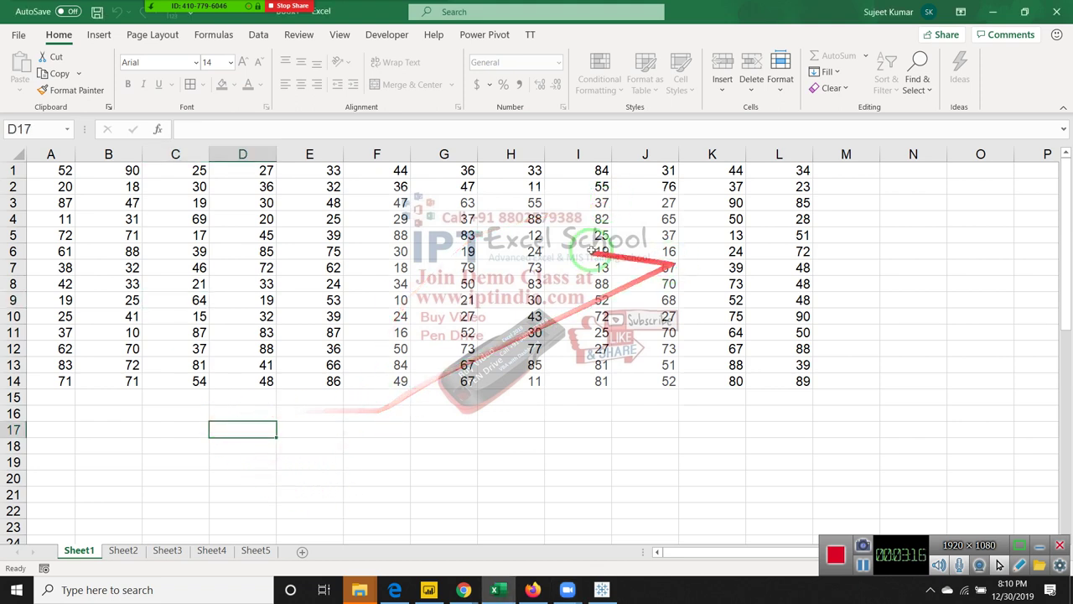
{"action": "left_click_drag", "start_coordinate": [248, 248], "coordinate": [162, 440]}
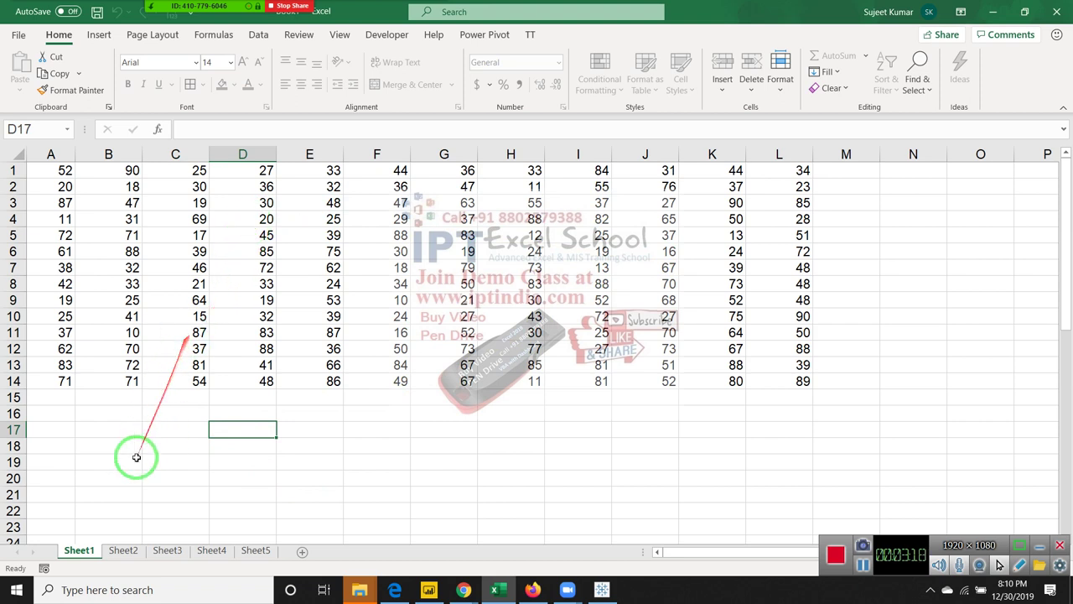
{"action": "left_click", "coordinate": [200, 316]}
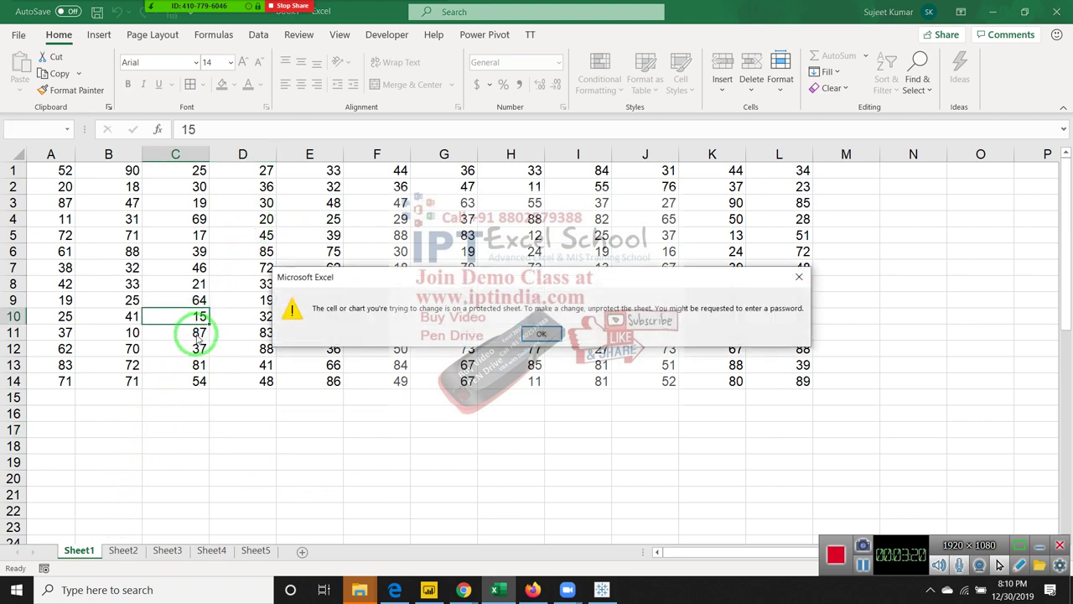
{"action": "key", "text": "Return"}
{"action": "left_click", "coordinate": [195, 243]}
{"action": "left_click_drag", "start_coordinate": [195, 239], "coordinate": [255, 251]}
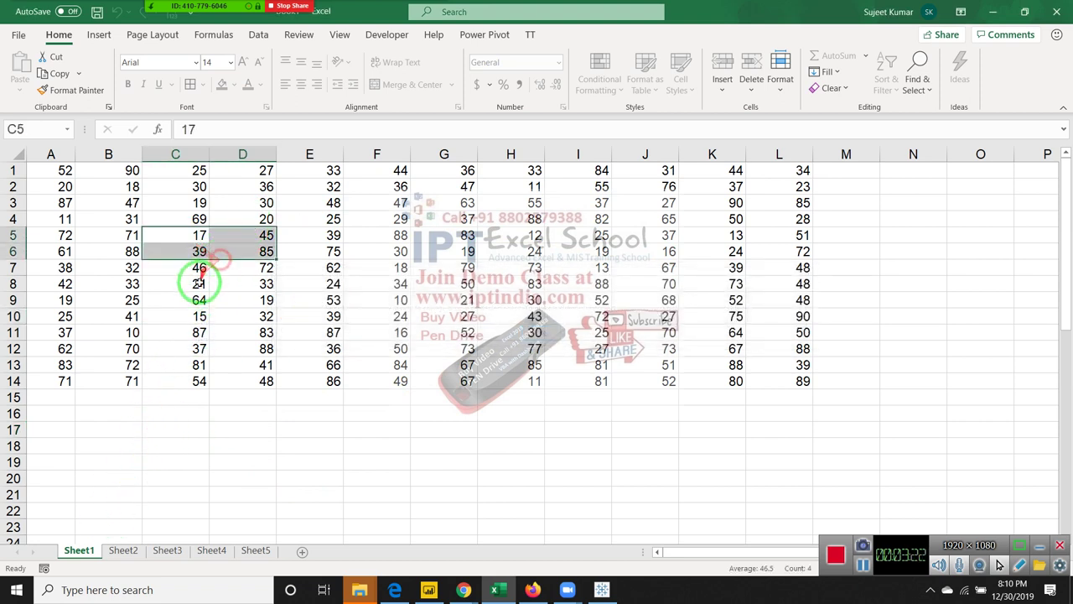
{"action": "key", "text": "Delete"}
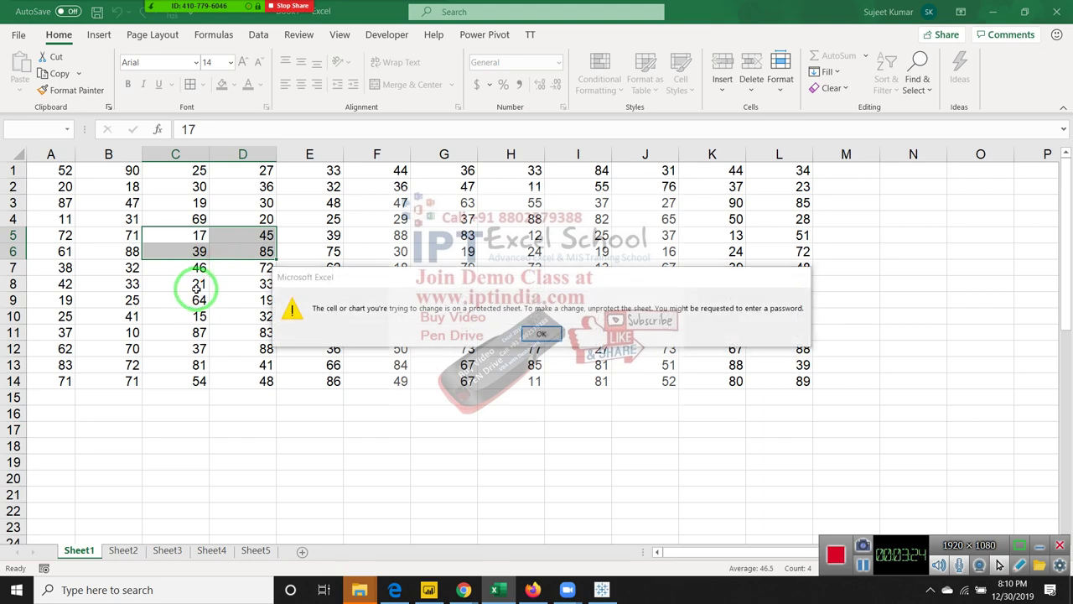
{"action": "key", "text": "Return"}
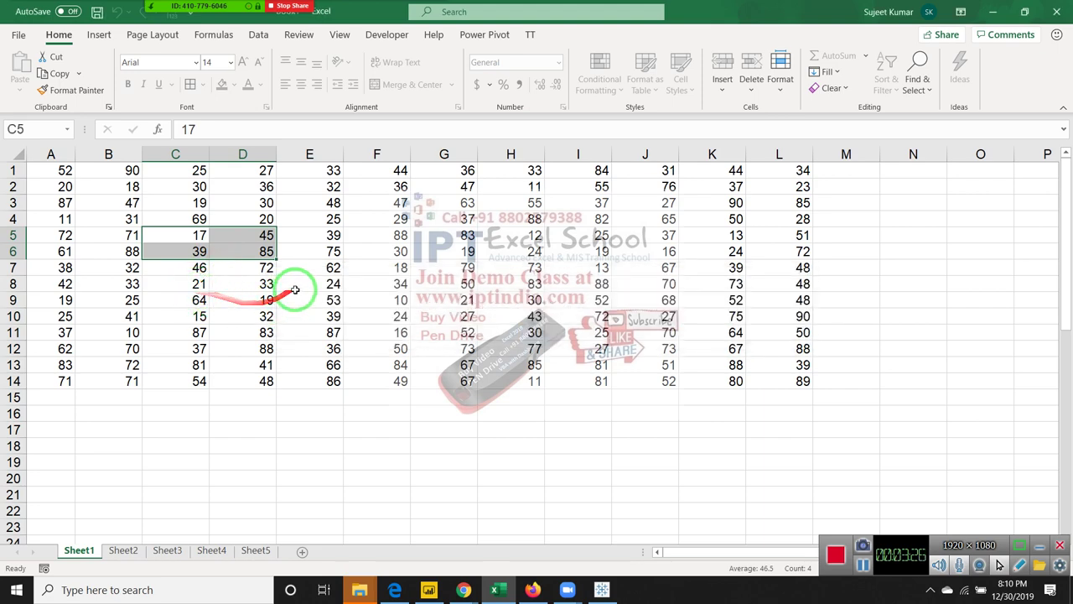
{"action": "left_click", "coordinate": [289, 285]}
{"action": "mouse_move", "coordinate": [67, 170]}
{"action": "left_mouse_down"}
{"action": "mouse_move", "coordinate": [656, 369]}
{"action": "mouse_move", "coordinate": [779, 381]}
{"action": "left_mouse_up"}
{"action": "key", "text": "ctrl+c"}
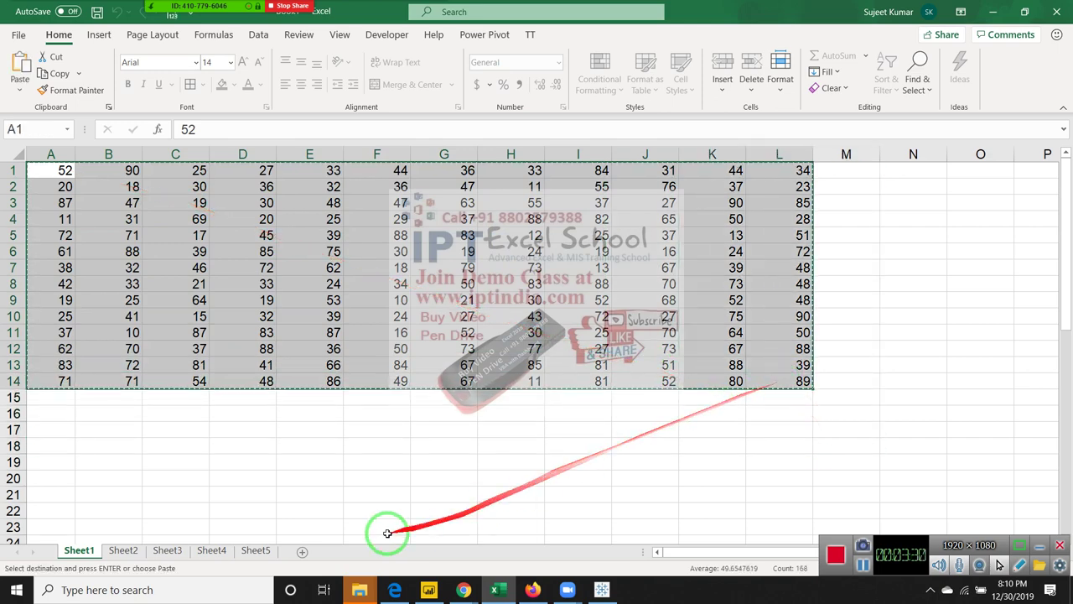
{"action": "left_click", "coordinate": [122, 550]}
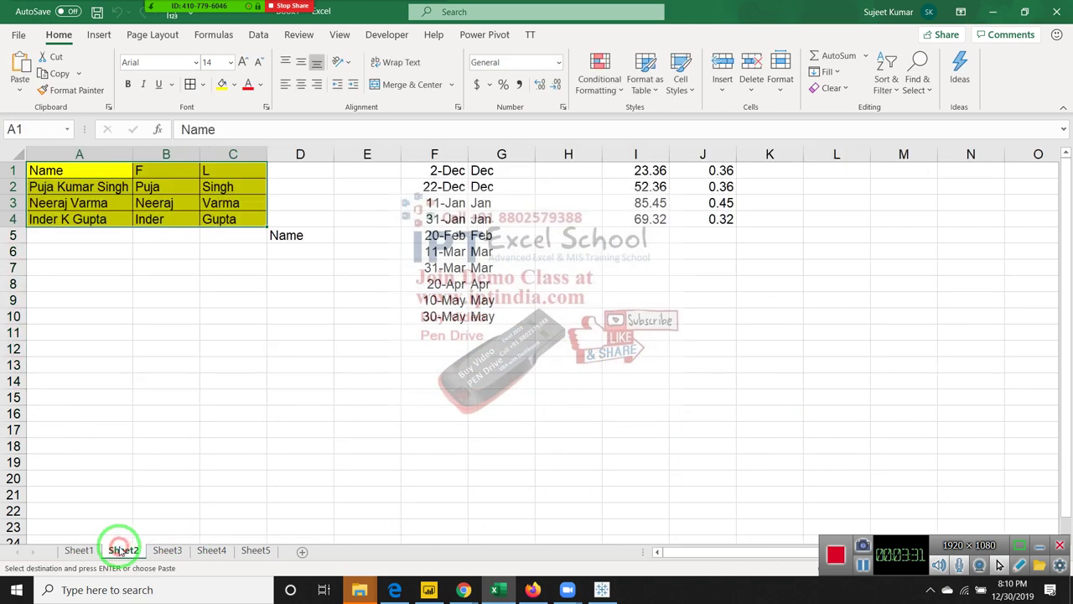
{"action": "left_click", "coordinate": [168, 550], "text": "ctrl"}
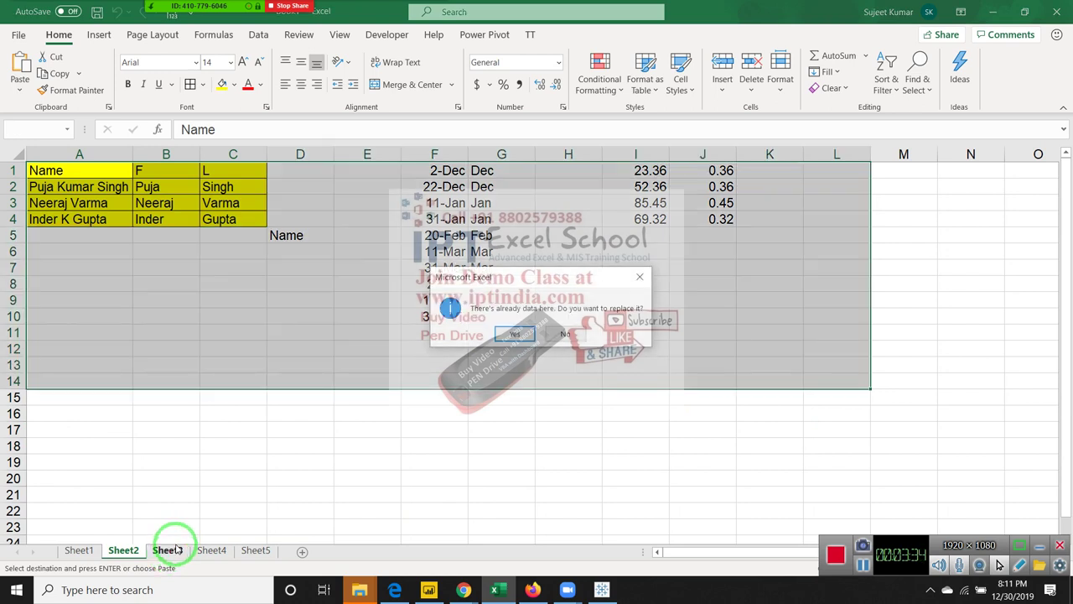
{"action": "left_click", "coordinate": [500, 337]}
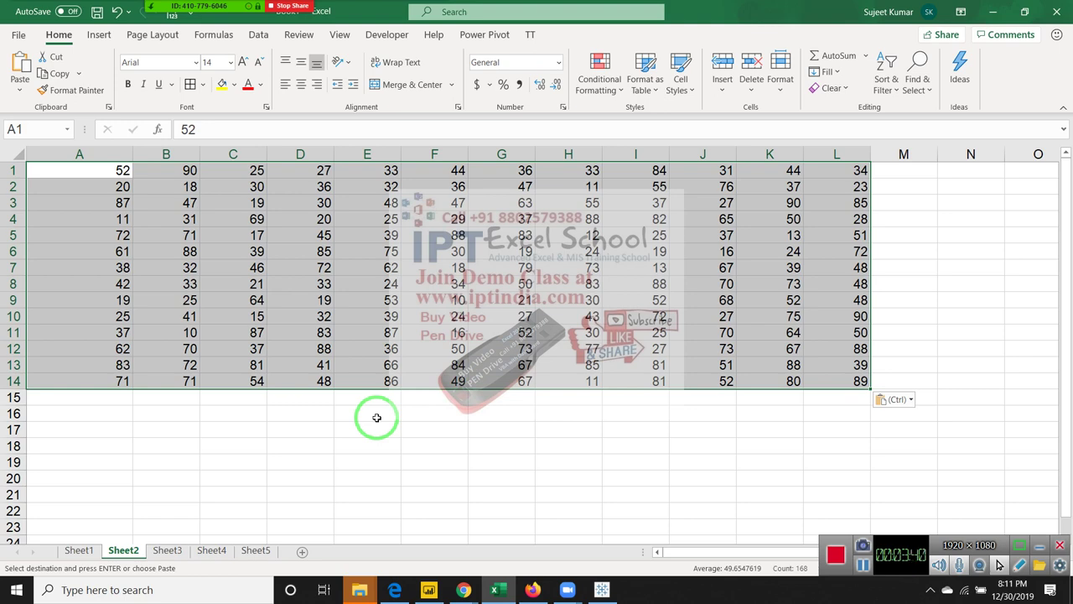
{"action": "key", "text": "ctrl+z"}
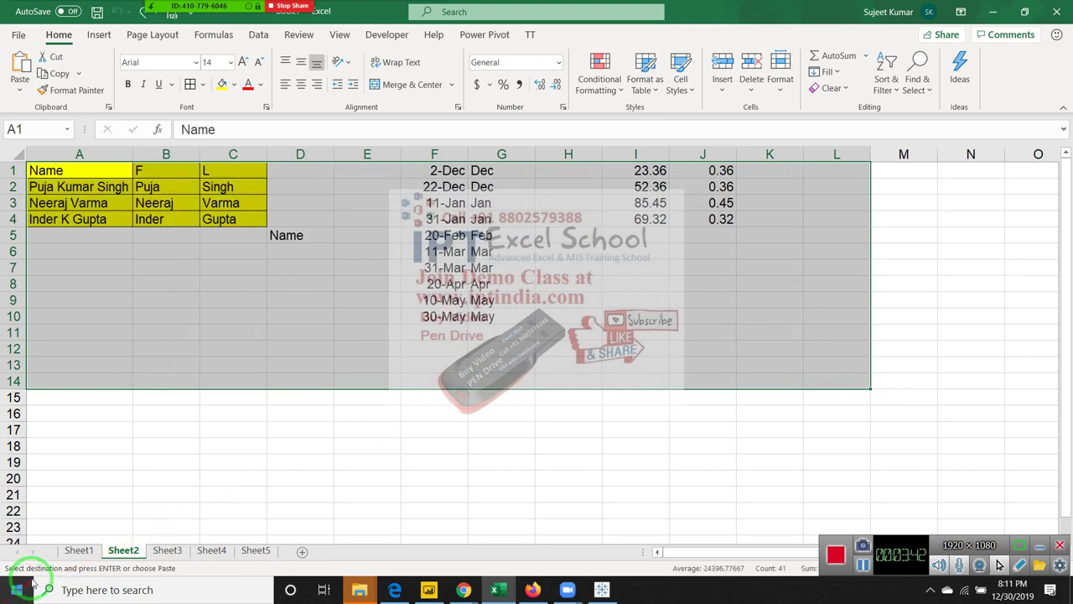
{"action": "left_click", "coordinate": [74, 550]}
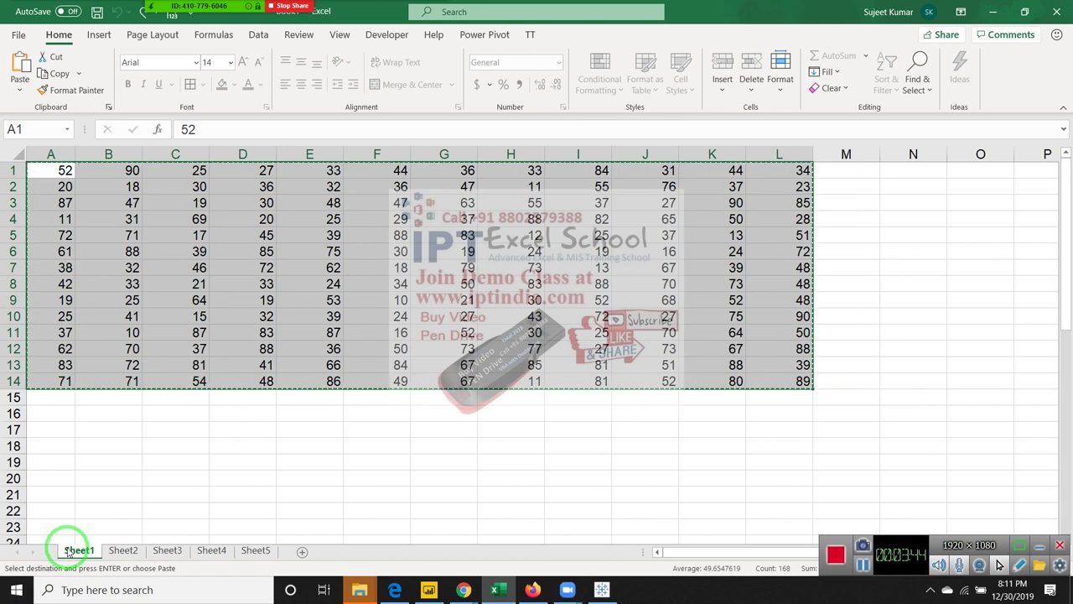
{"action": "key", "text": "Escape"}
{"action": "left_click", "coordinate": [411, 283]}
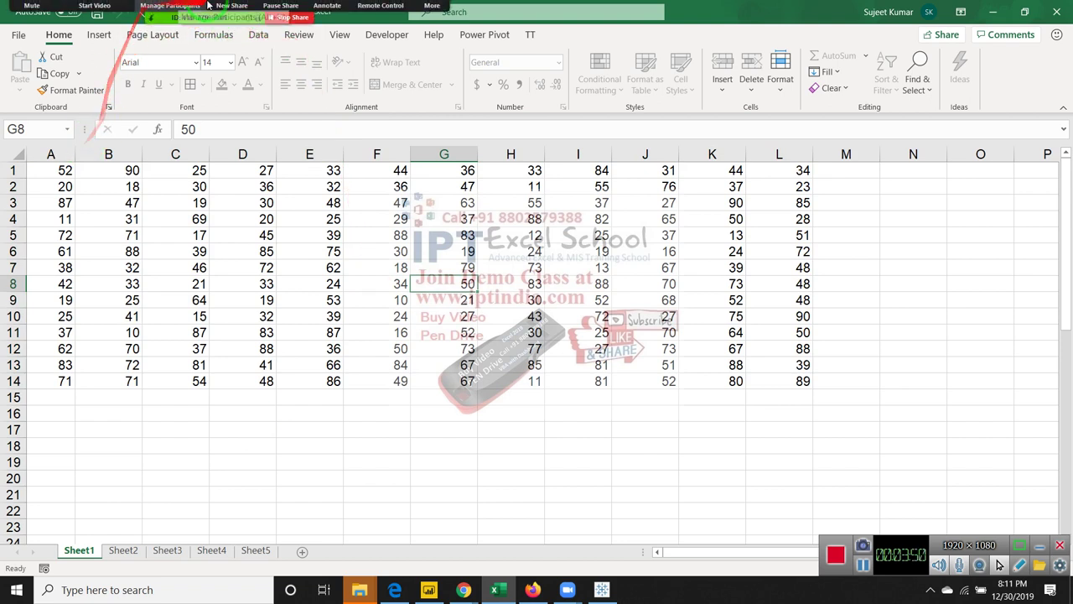
{"action": "mouse_move", "coordinate": [201, 6]}
{"action": "left_click", "coordinate": [172, 17]}
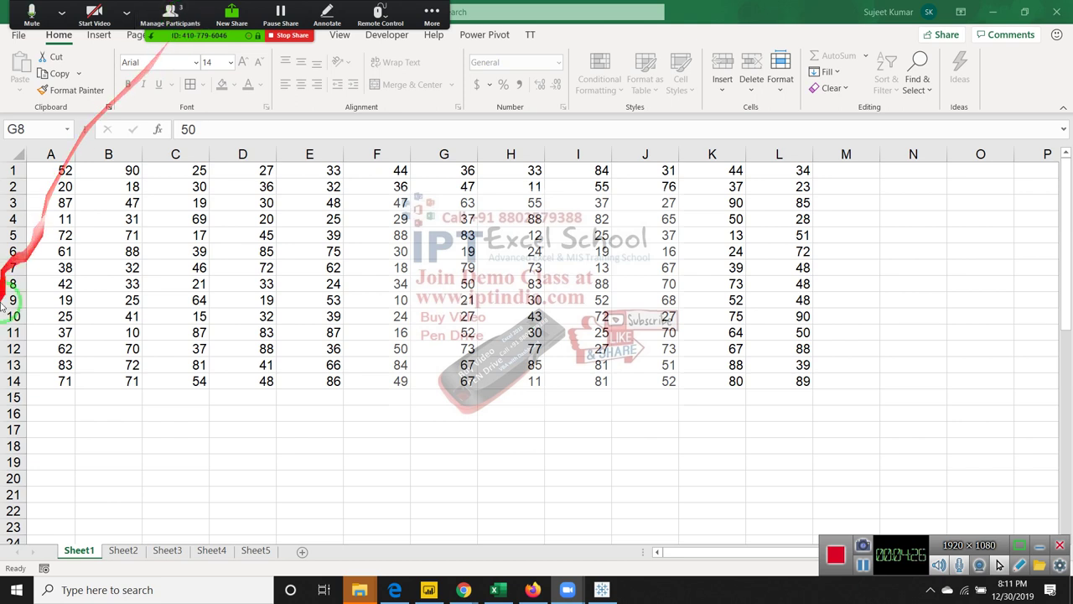
- Unprotect Sheet1 by entering its password
{"action": "right_click", "coordinate": [84, 546]}
{"action": "left_click", "coordinate": [121, 455]}
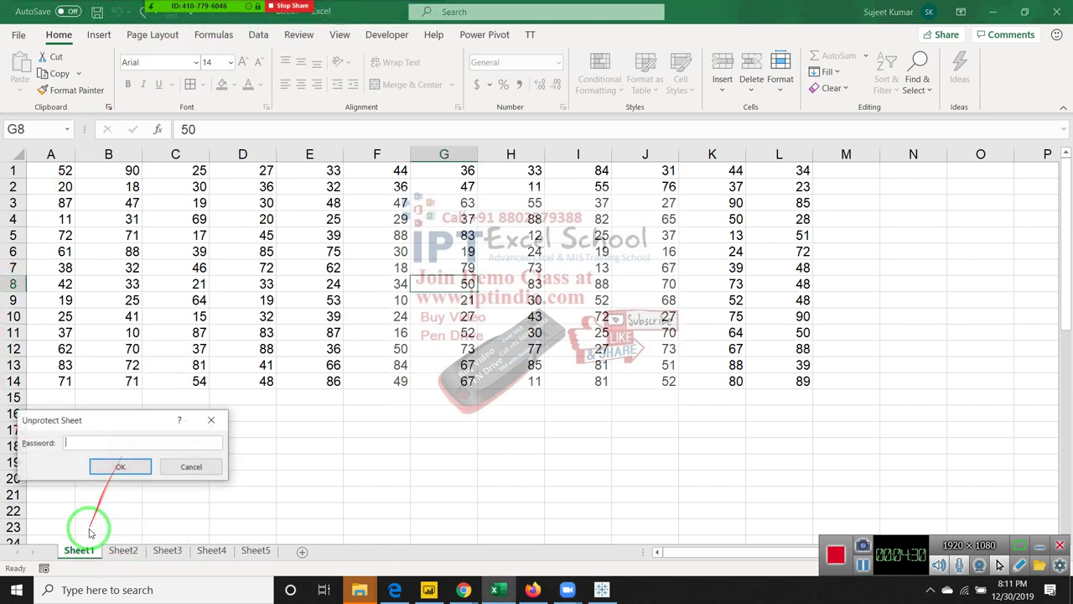
{"action": "key", "text": "Return"}
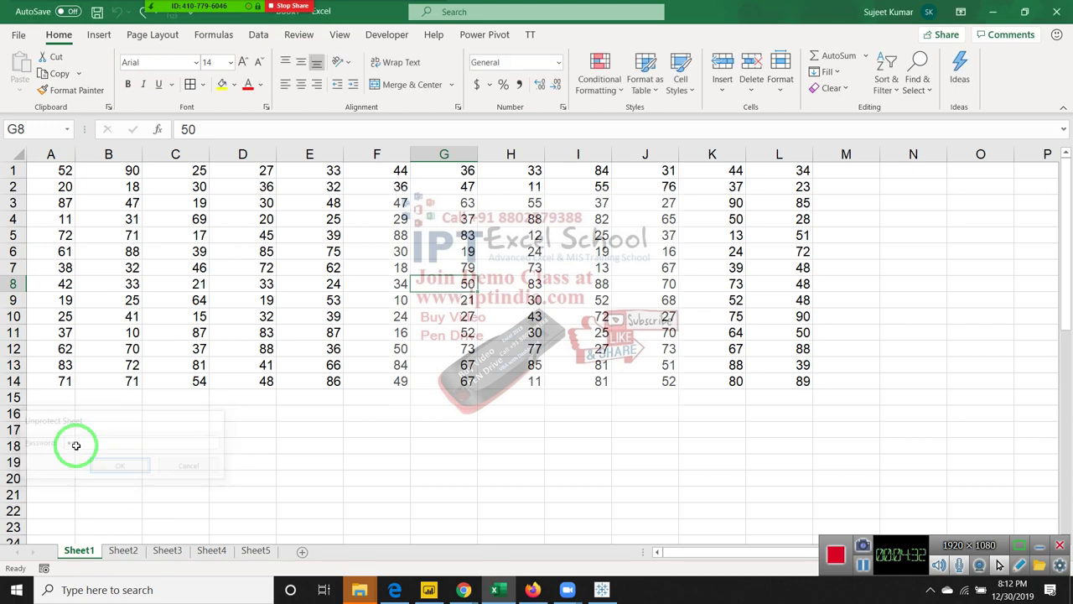
- Protect Sheet1 again without a password, with Format cells allowed
{"action": "right_click", "coordinate": [83, 545]}
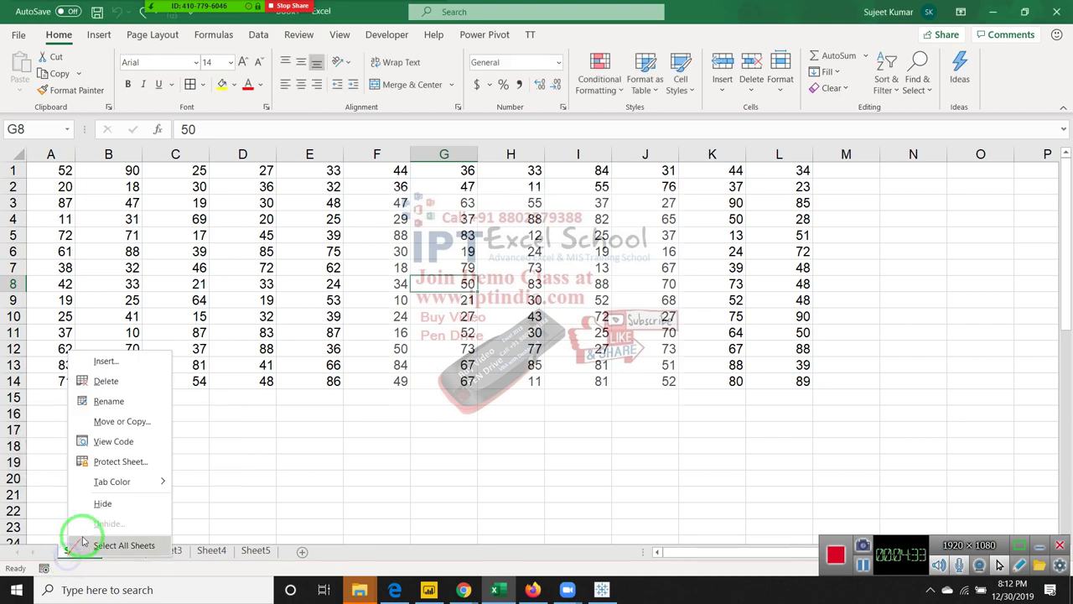
{"action": "left_click", "coordinate": [122, 462]}
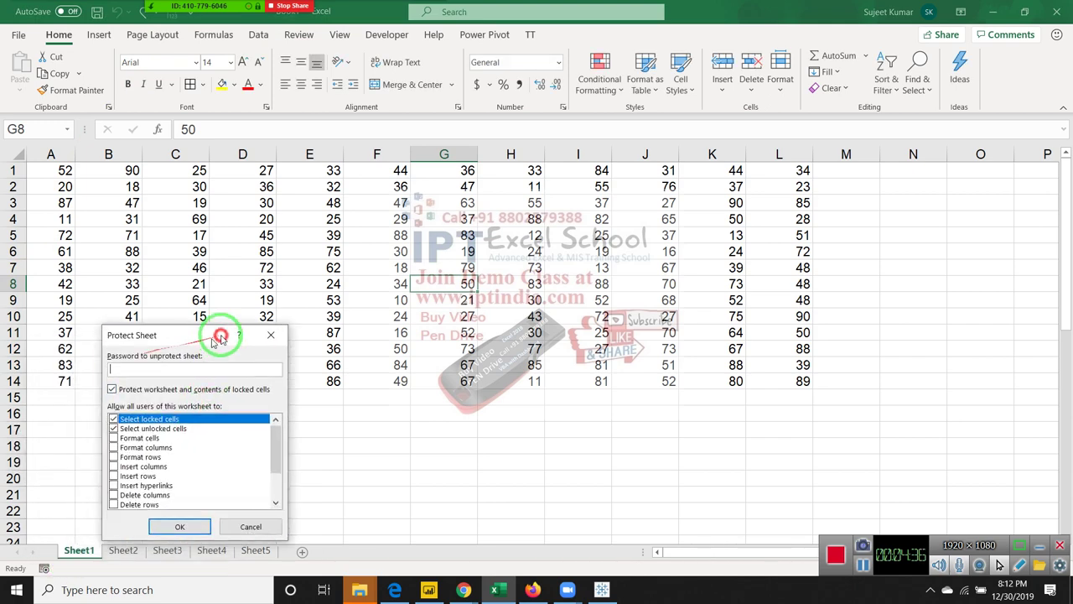
{"action": "left_click_drag", "start_coordinate": [140, 356], "coordinate": [448, 271]}
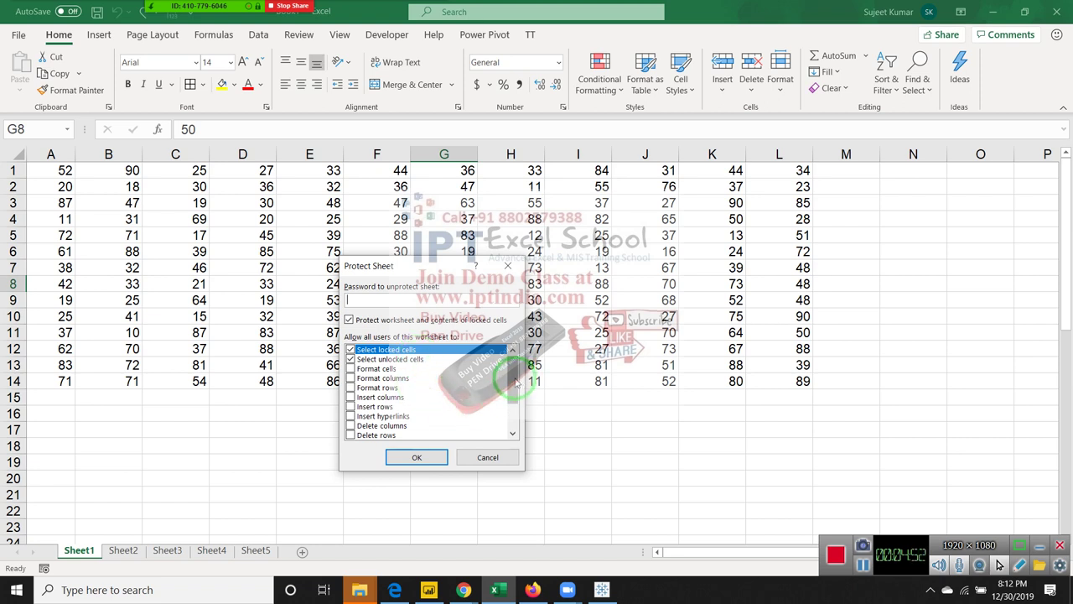
{"action": "left_click_drag", "start_coordinate": [519, 382], "coordinate": [501, 420]}
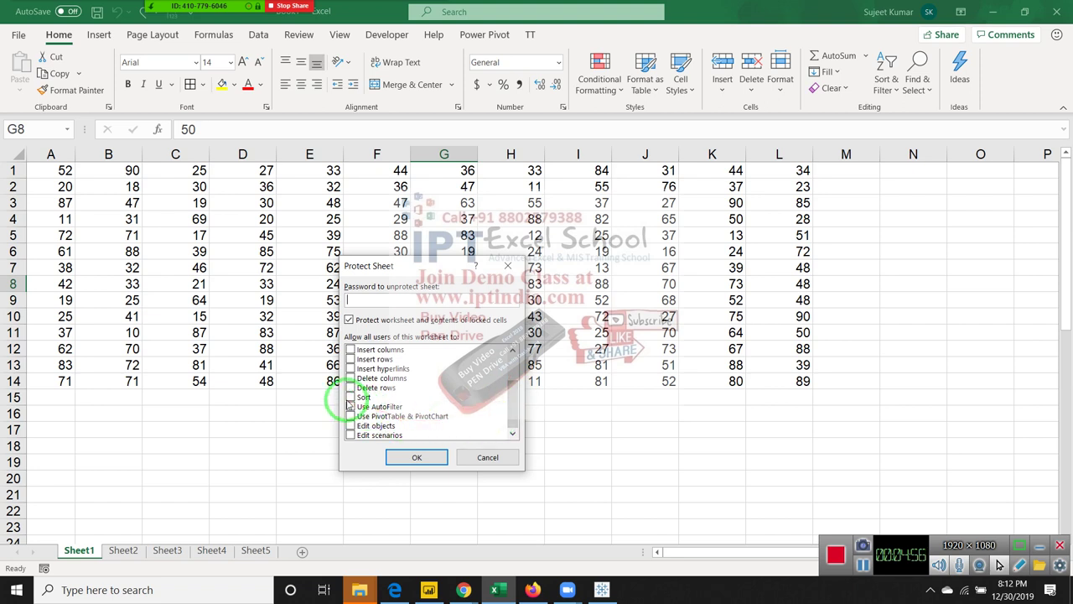
{"action": "scroll", "coordinate": [352, 394], "scroll_direction": "up", "scroll_amount": 2}
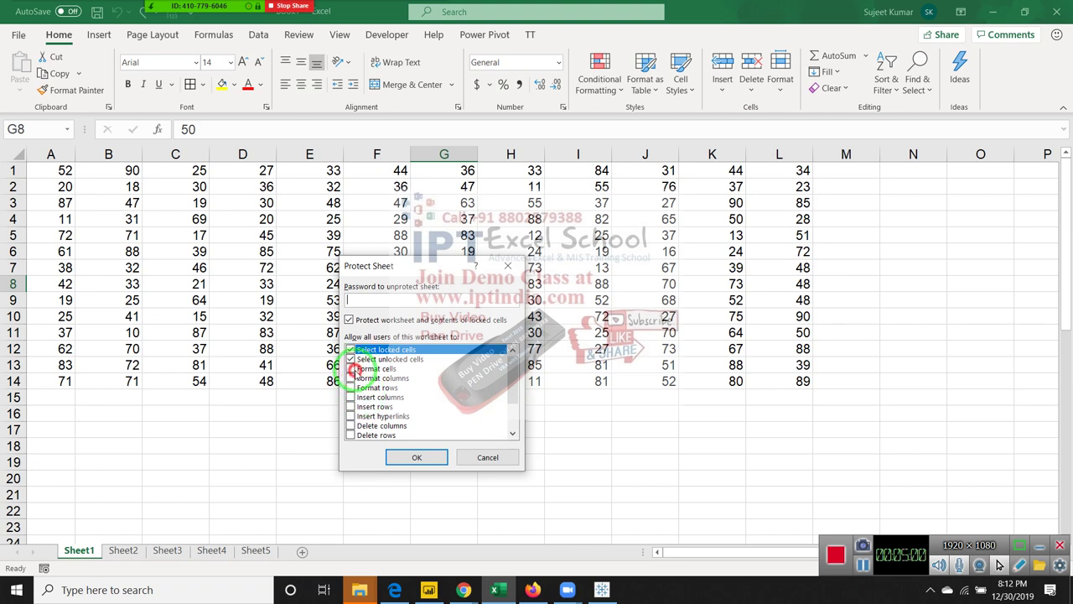
{"action": "left_click", "coordinate": [351, 369]}
{"action": "left_click", "coordinate": [415, 456]}
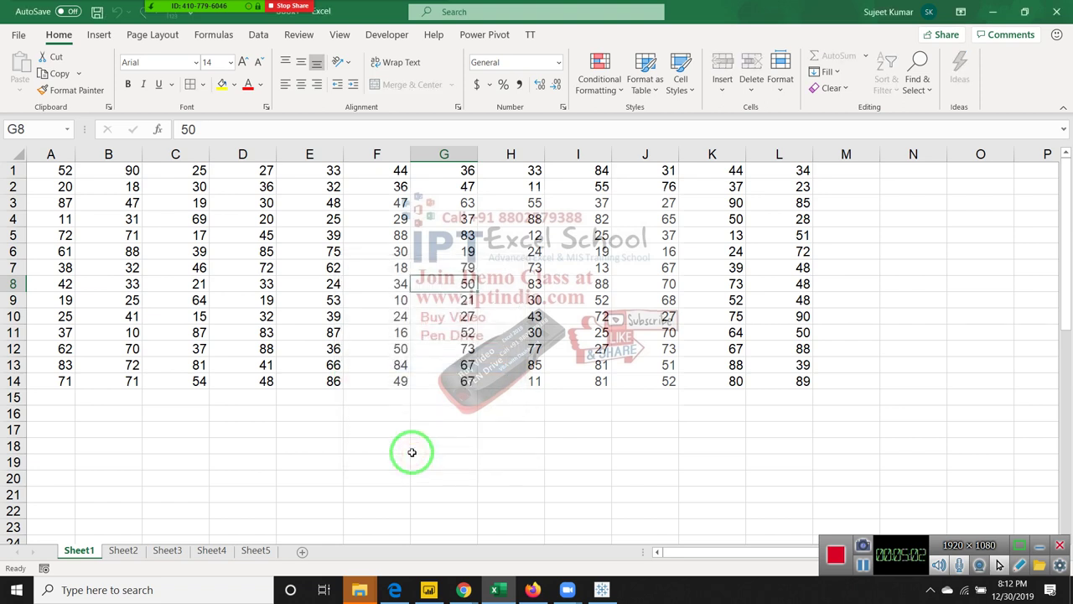
- Confirm Sheet1 protection and check that D5 cannot be dragged elsewhere
{"action": "left_click", "coordinate": [232, 235]}
{"action": "left_click_drag", "start_coordinate": [232, 235], "coordinate": [223, 251]}
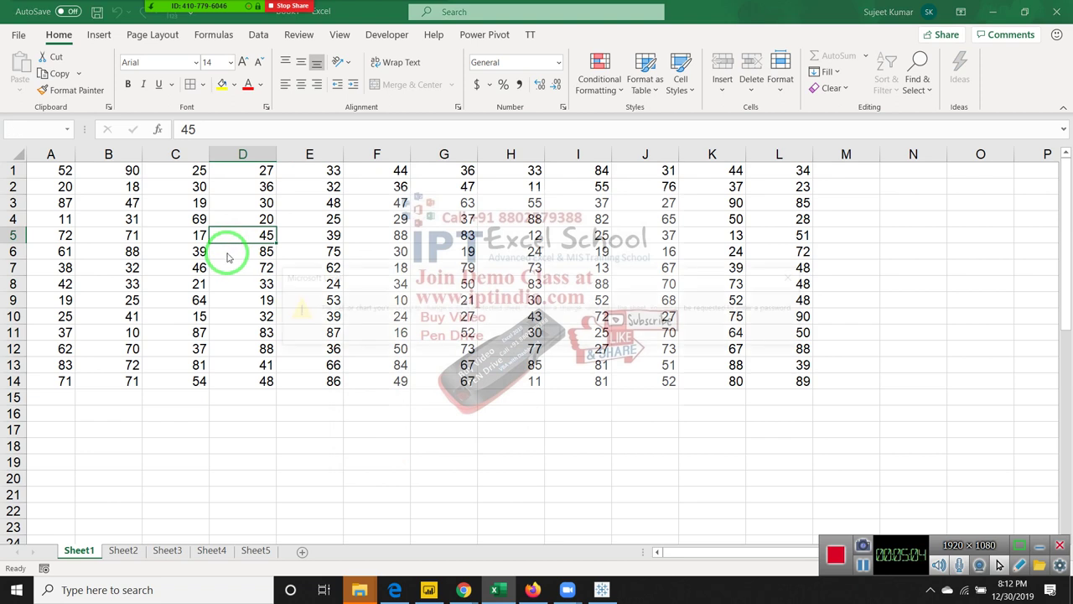
{"action": "key", "text": "Return"}
- Apply a yellow fill to C3:G9, then undo it
{"action": "left_click_drag", "start_coordinate": [195, 202], "coordinate": [452, 300]}
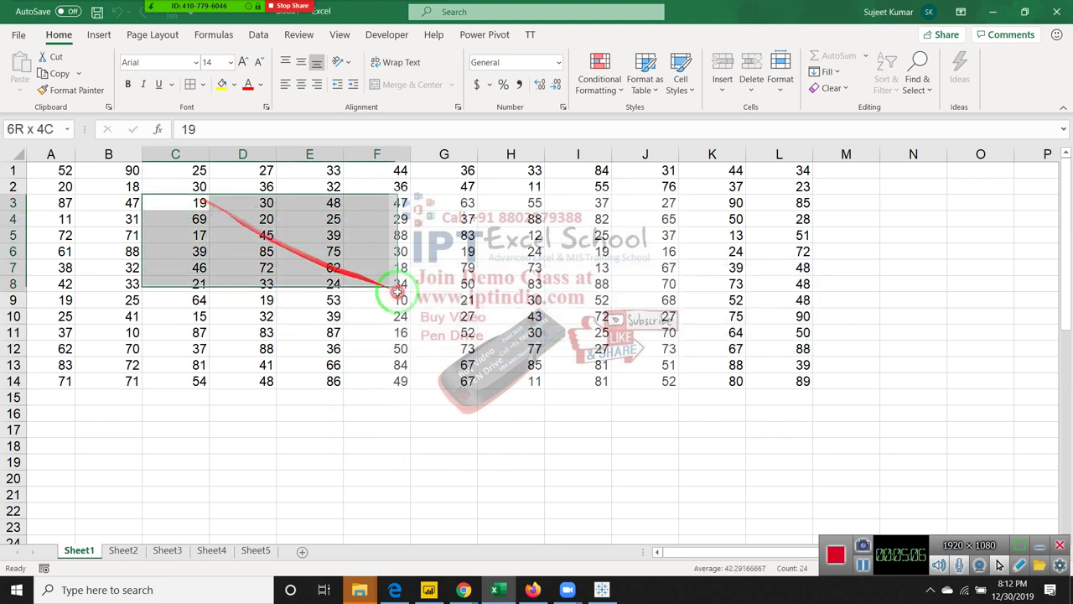
{"action": "left_click", "coordinate": [223, 85]}
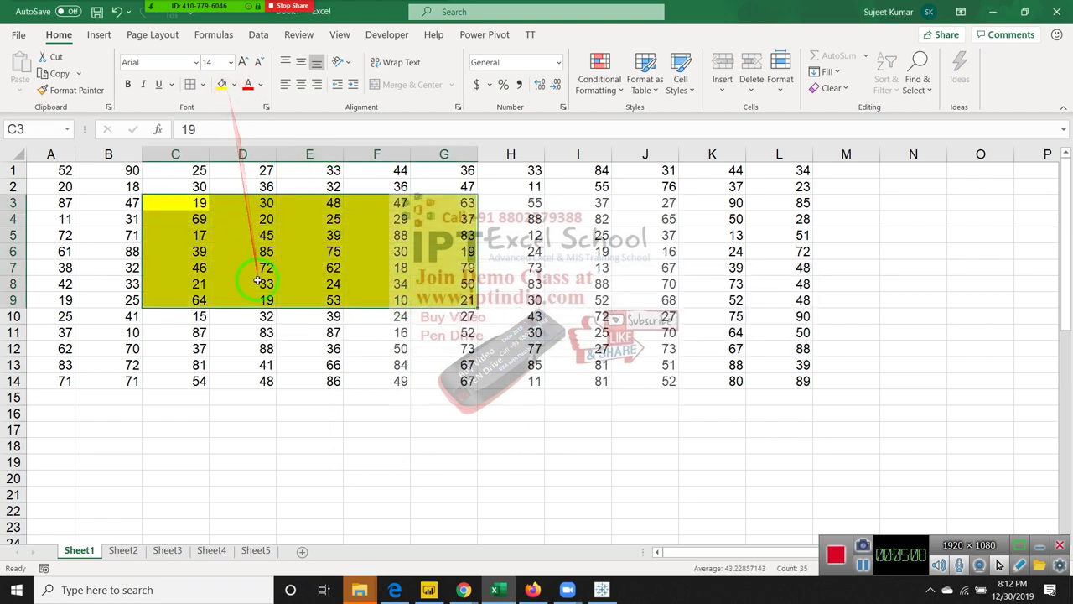
{"action": "key", "text": "ctrl+z"}
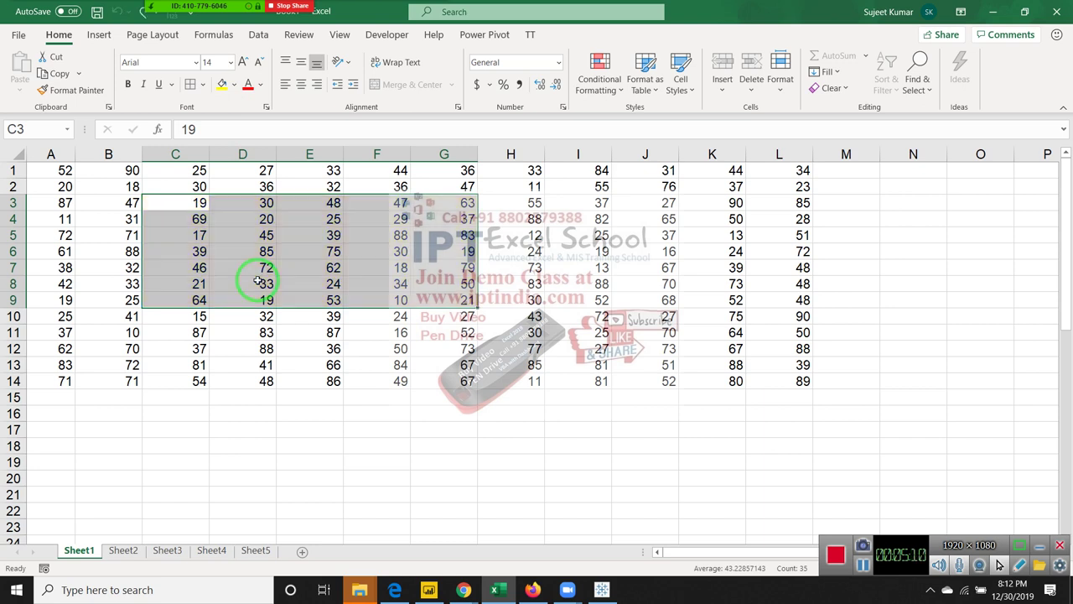
{"action": "left_click", "coordinate": [185, 362]}
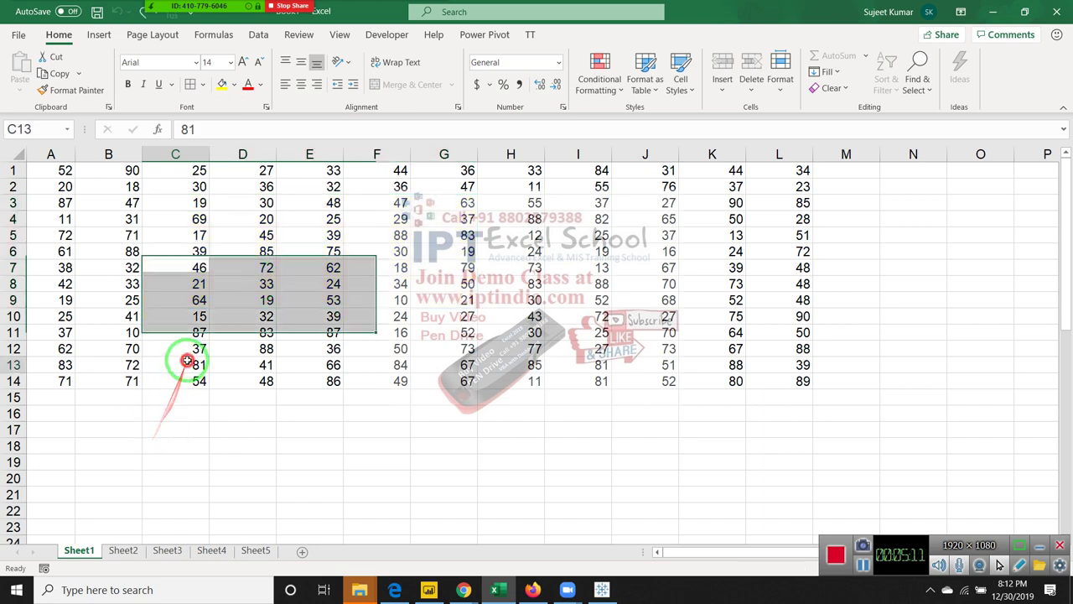
- Unprotect Sheet1 and re-protect it with Select locked and Select unlocked cells unchecked
{"action": "right_click", "coordinate": [81, 550]}
{"action": "left_click", "coordinate": [123, 459]}
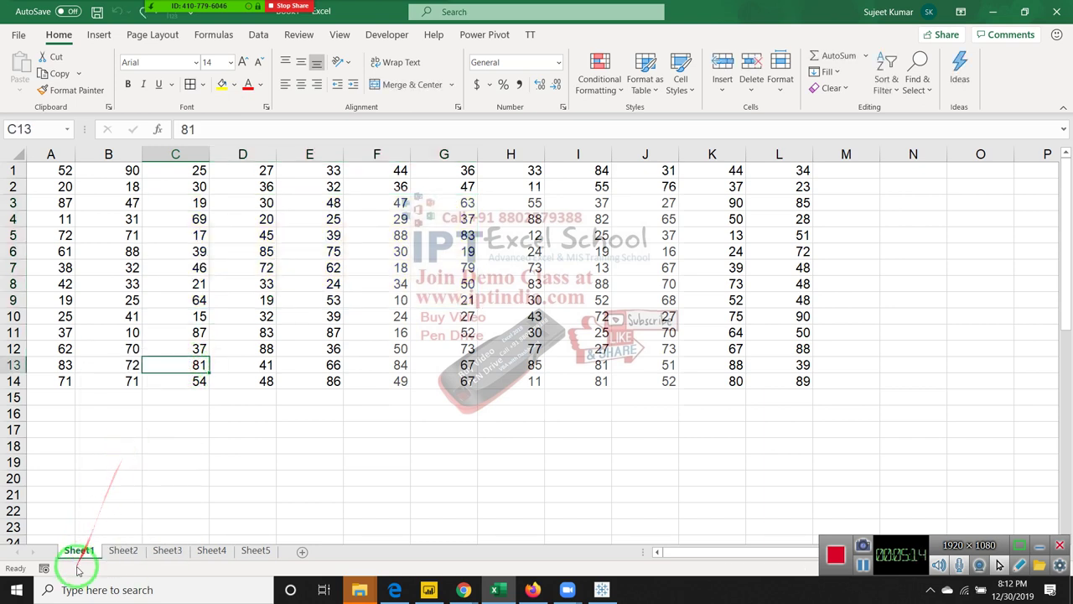
{"action": "right_click", "coordinate": [79, 546]}
{"action": "left_click", "coordinate": [107, 459]}
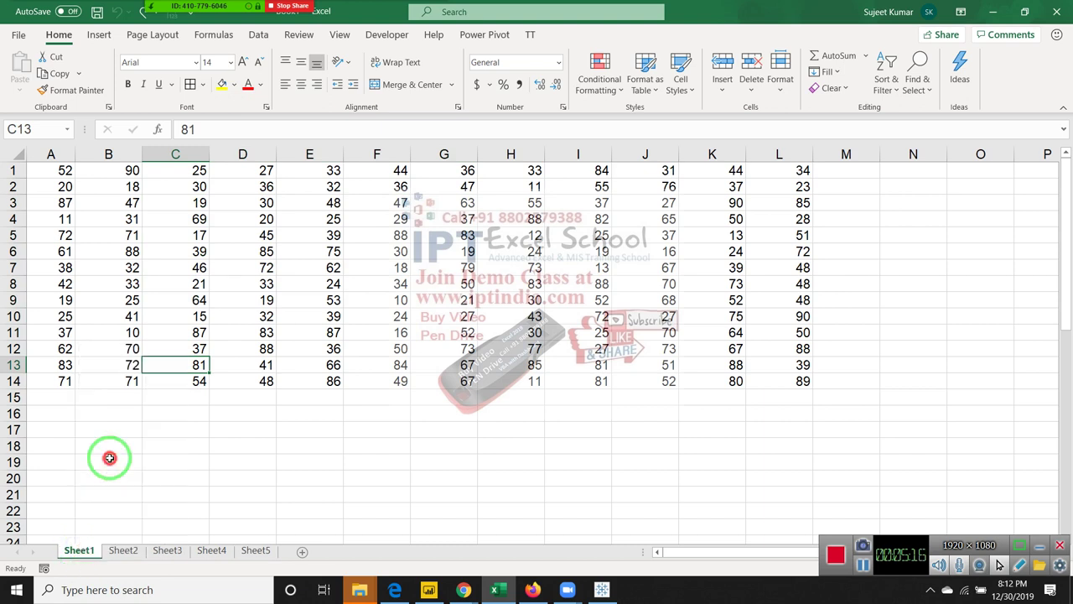
{"action": "left_click", "coordinate": [29, 452]}
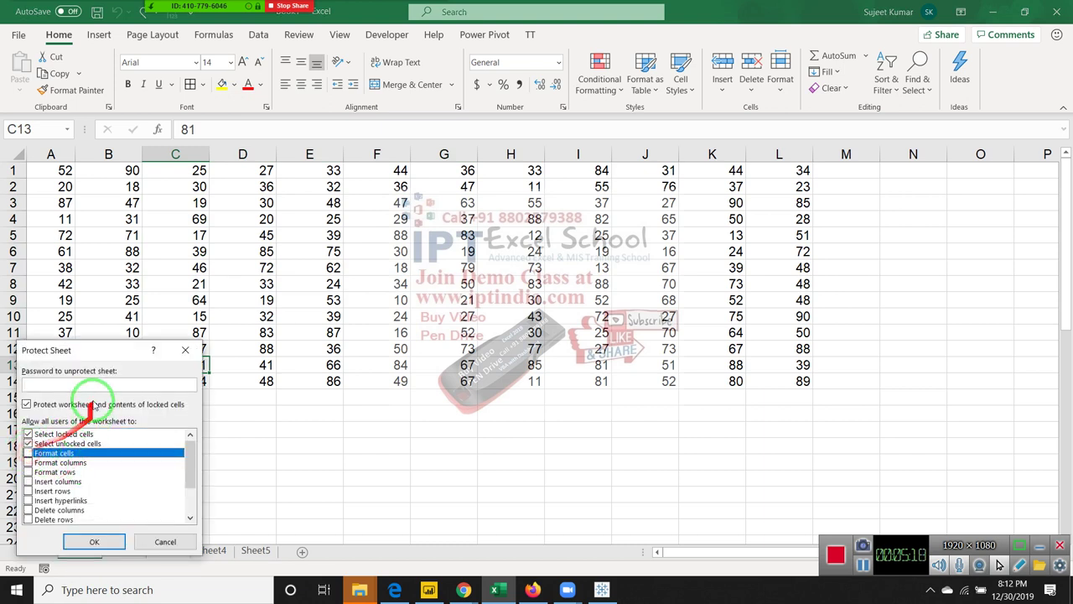
{"action": "left_click_drag", "start_coordinate": [105, 356], "coordinate": [347, 325]}
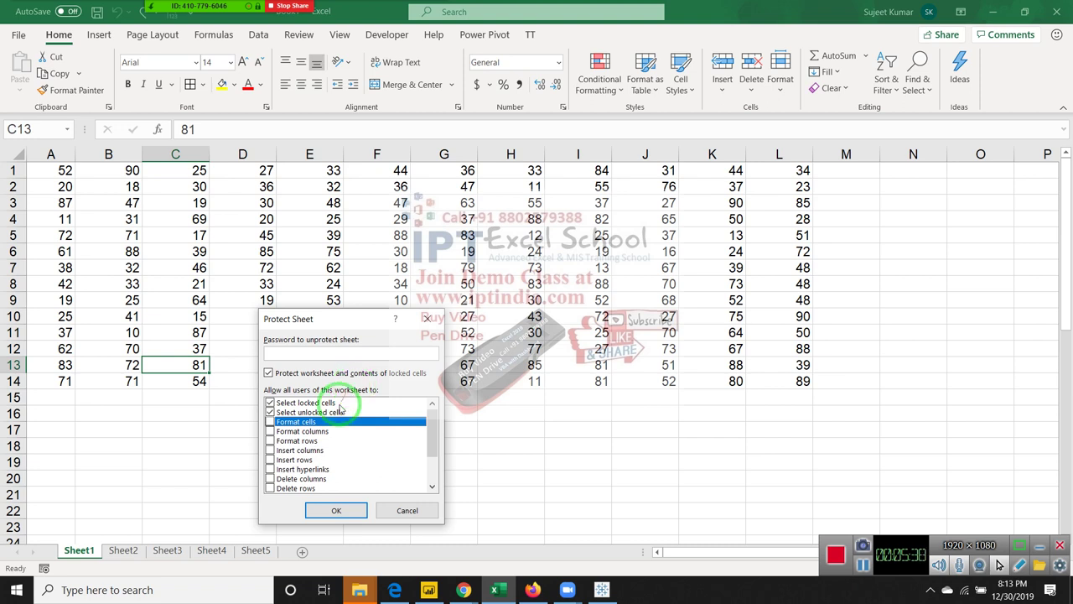
{"action": "left_click", "coordinate": [269, 402]}
{"action": "left_click", "coordinate": [269, 412]}
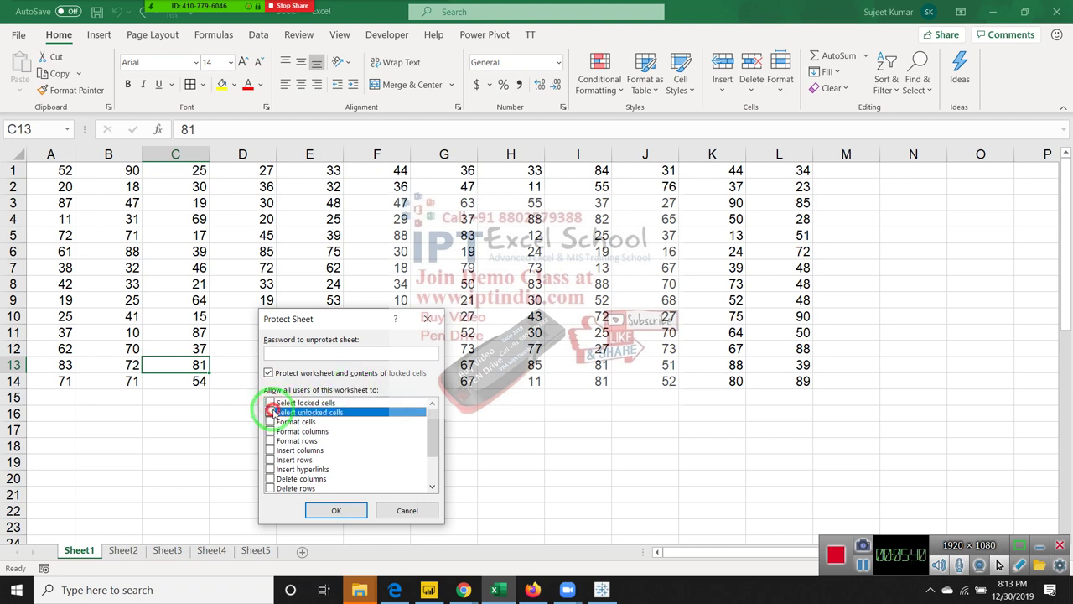
{"action": "left_click", "coordinate": [326, 508]}
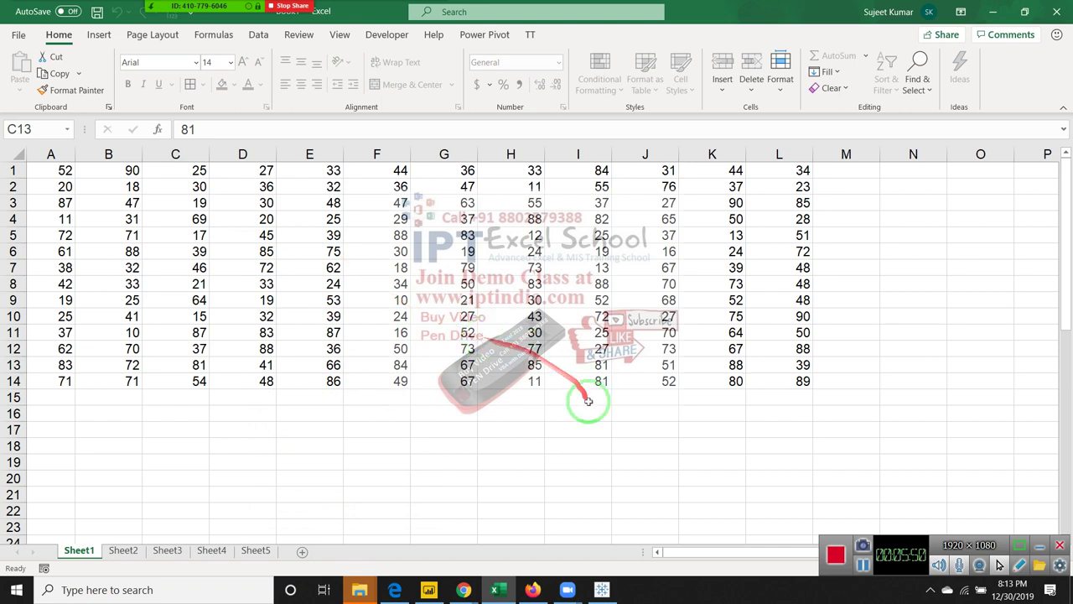
{"action": "mouse_move", "coordinate": [575, 585]}
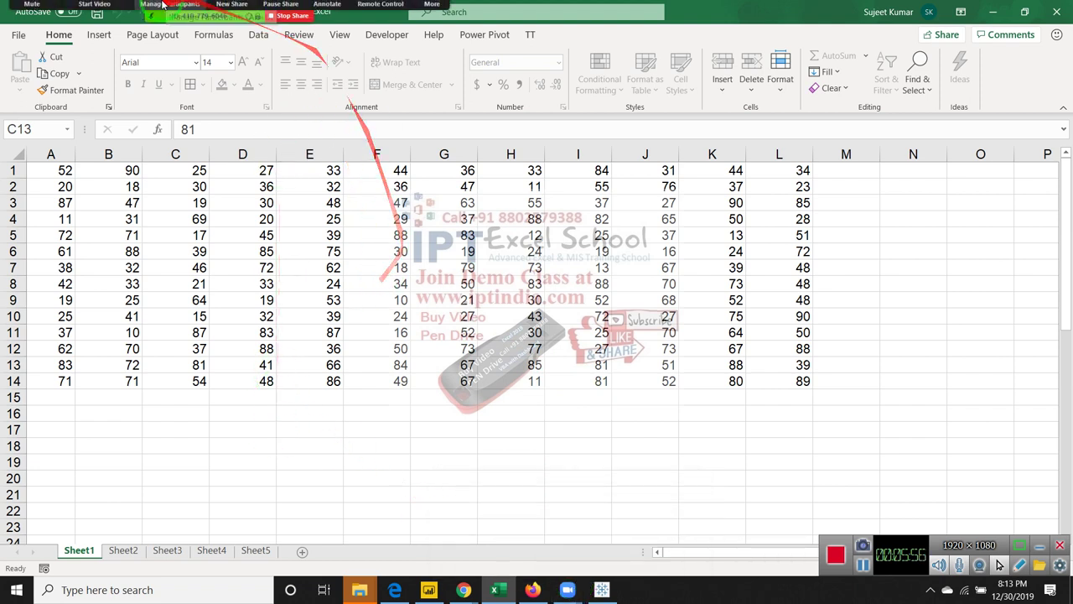
- Check the Zoom participant list, then browse Sheet2, Sheet3 and Sheet5
{"action": "left_click", "coordinate": [172, 17]}
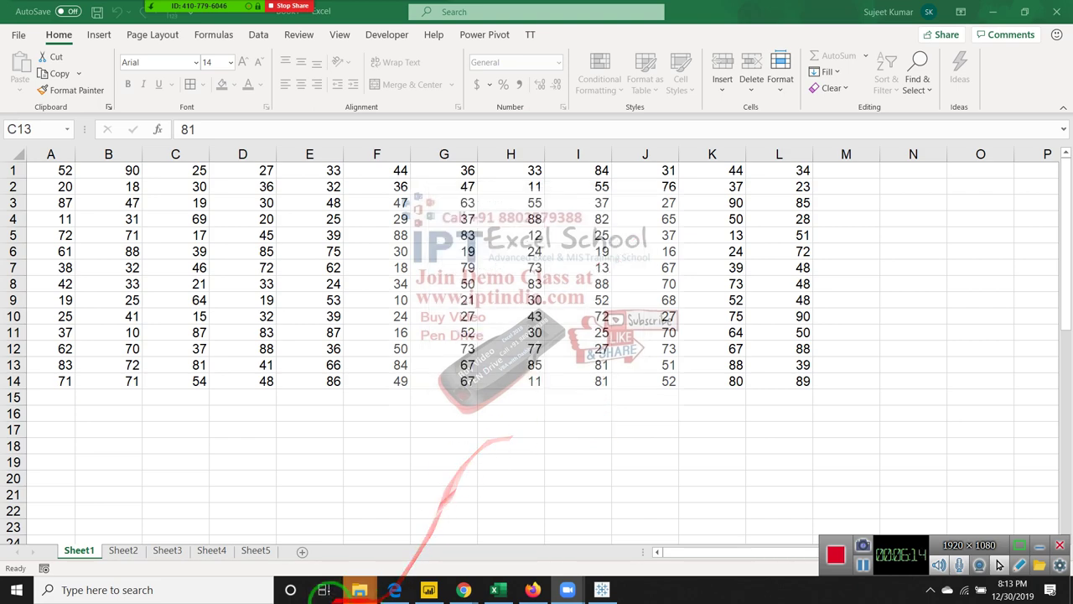
{"action": "left_click", "coordinate": [126, 554]}
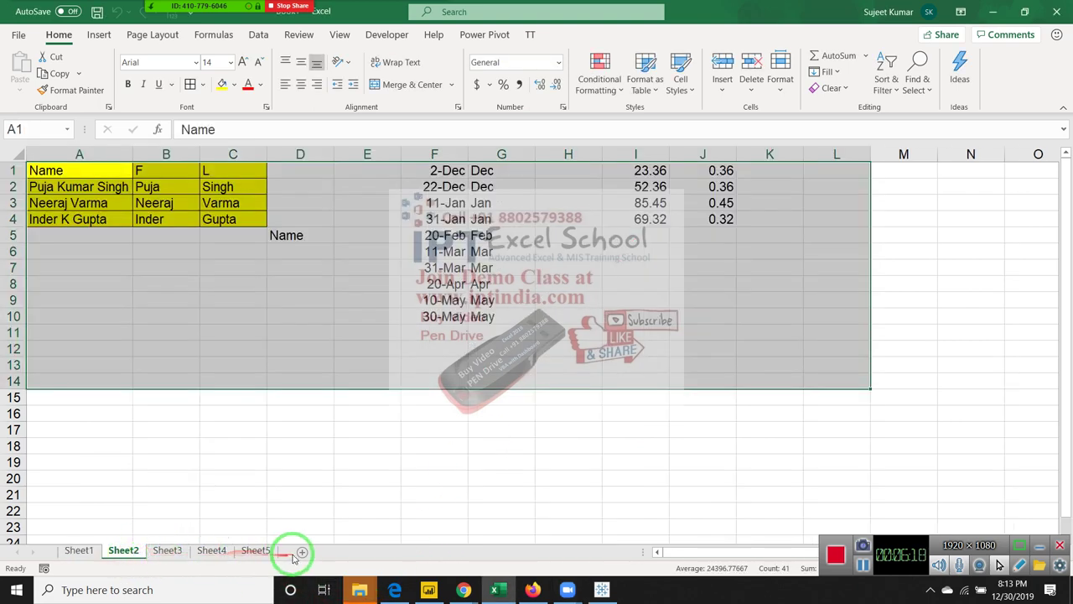
{"action": "left_click", "coordinate": [167, 551]}
{"action": "left_click", "coordinate": [266, 553]}
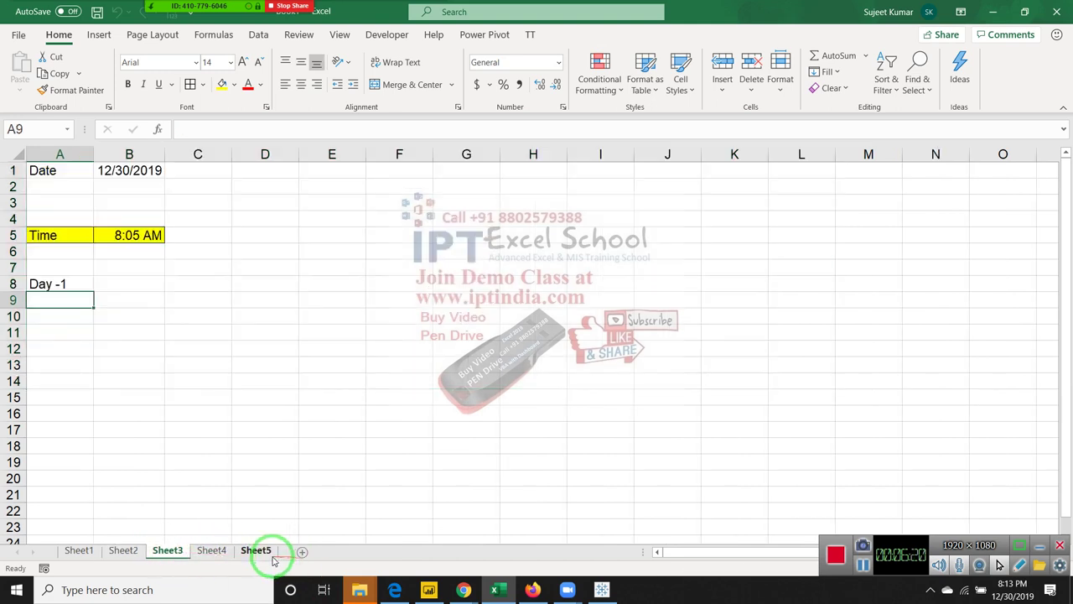
- Insert a new Sheet6, then return to Sheet5 and select D6:G13
{"action": "left_click", "coordinate": [301, 552]}
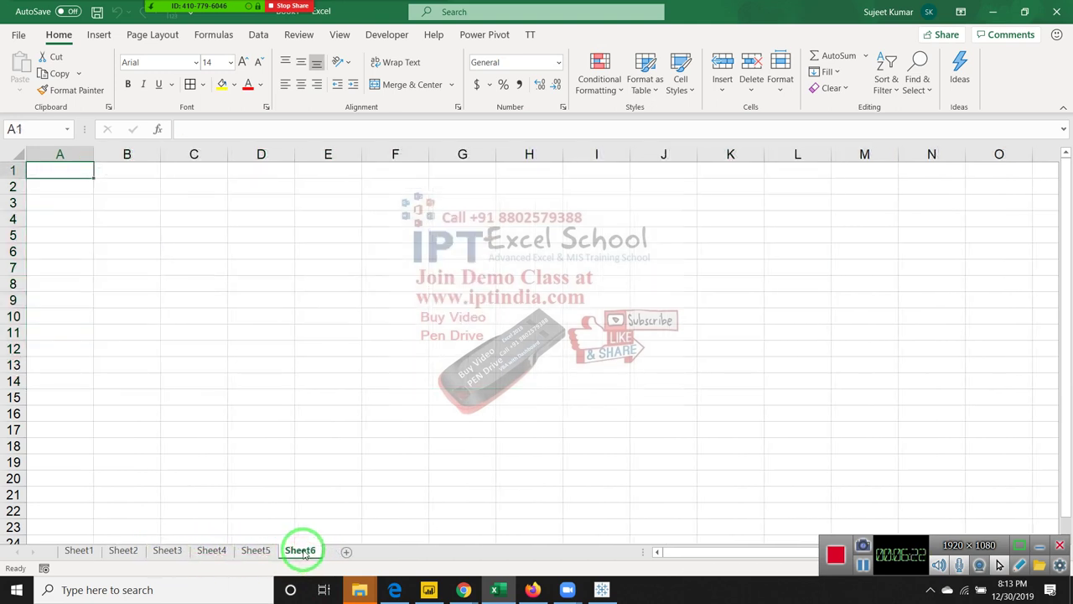
{"action": "left_click", "coordinate": [255, 551]}
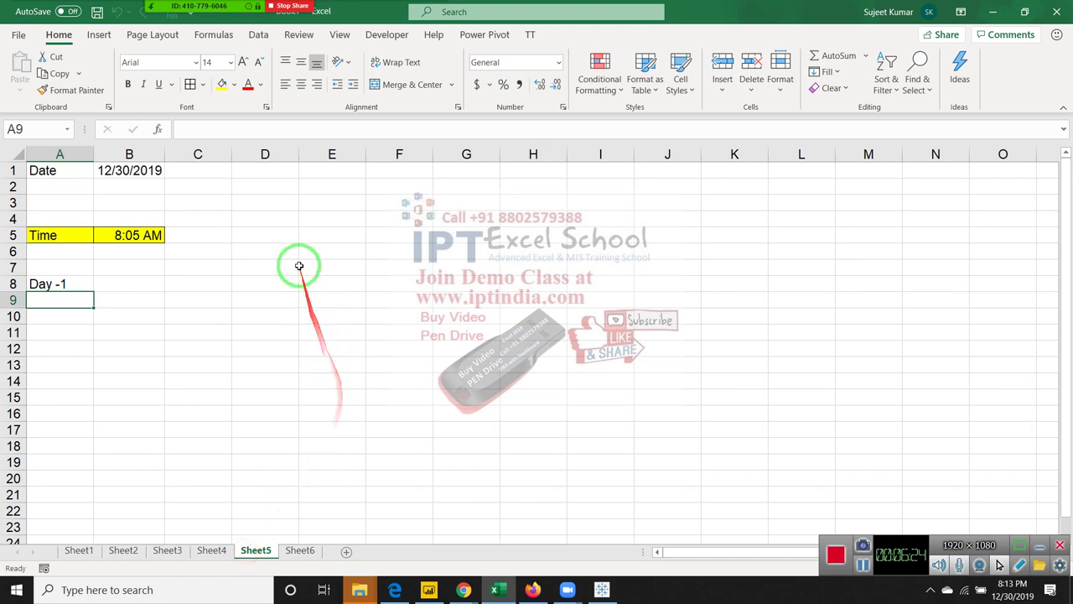
{"action": "mouse_move", "coordinate": [277, 252]}
{"action": "left_mouse_down"}
{"action": "mouse_move", "coordinate": [397, 344]}
{"action": "mouse_move", "coordinate": [496, 368]}
{"action": "left_mouse_up"}
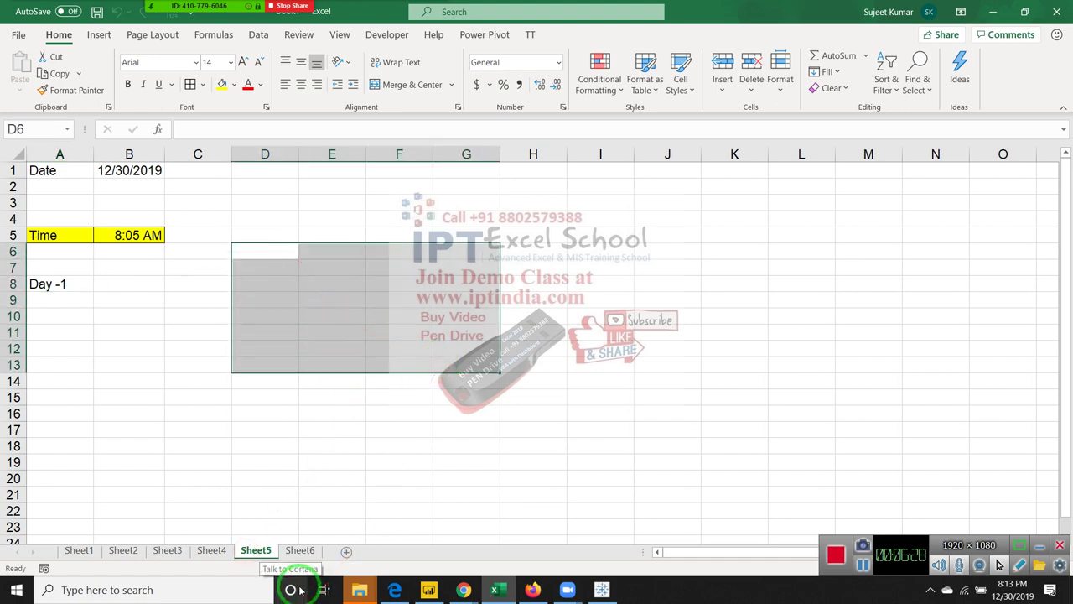
{"action": "left_click", "coordinate": [256, 555]}
{"action": "right_click", "coordinate": [256, 555]}
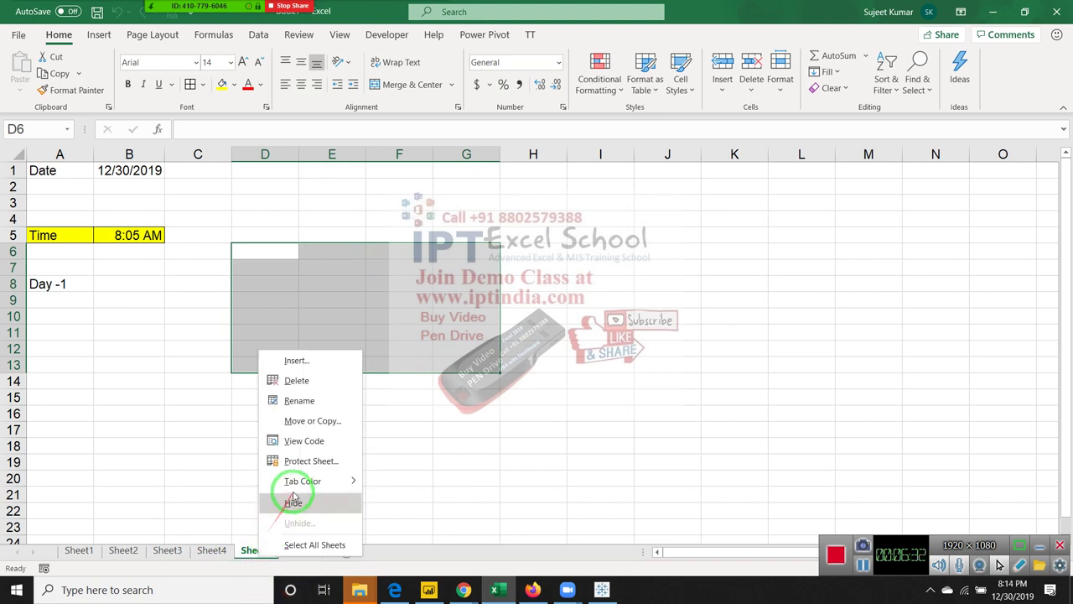
{"action": "left_click", "coordinate": [293, 461]}
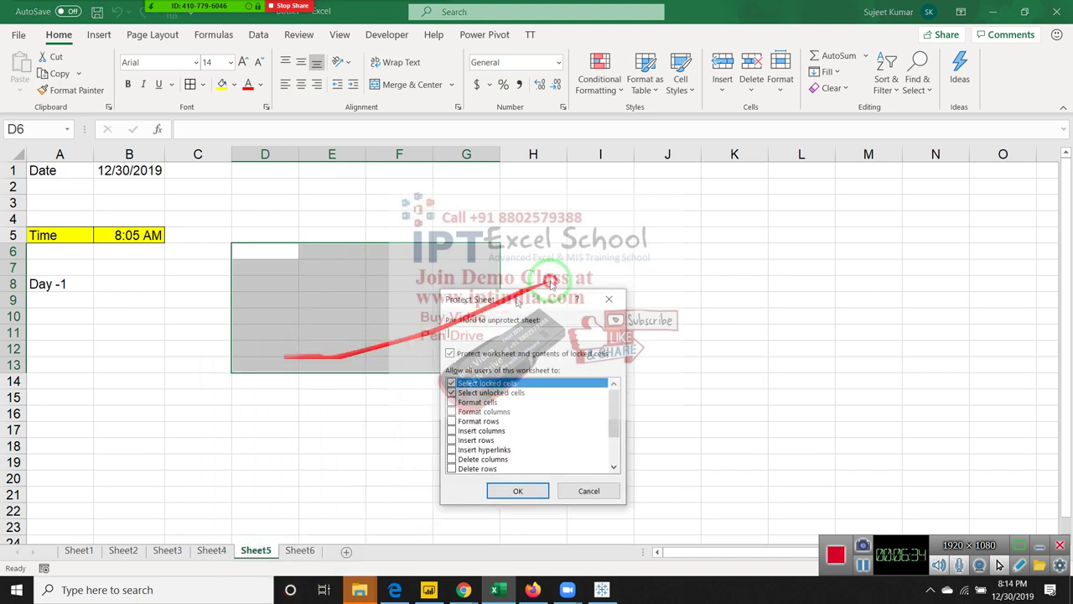
{"action": "left_click_drag", "start_coordinate": [306, 359], "coordinate": [644, 248]}
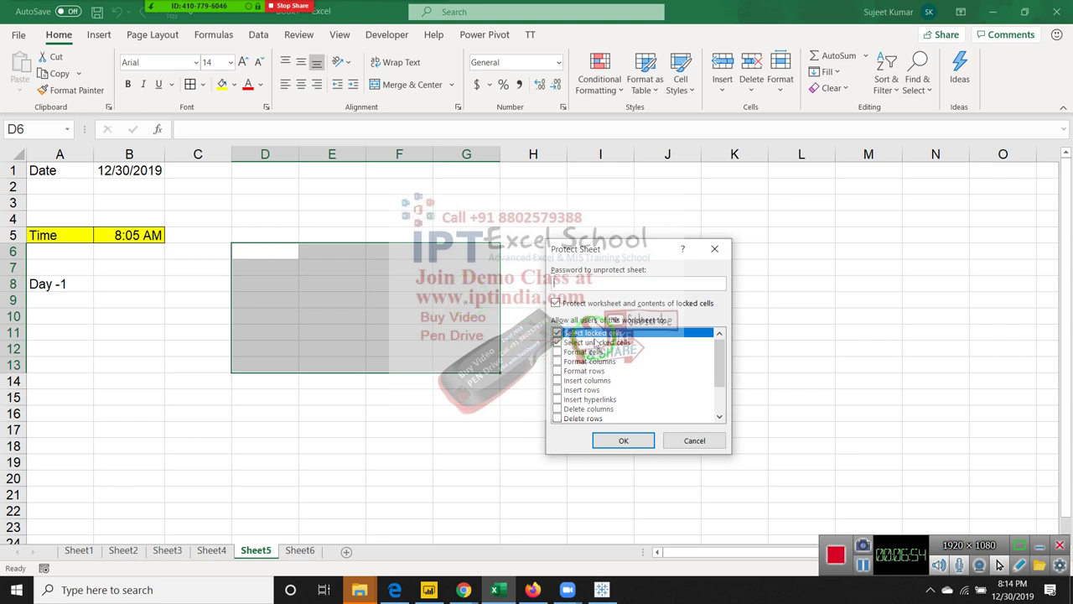
{"action": "key", "text": "Escape"}
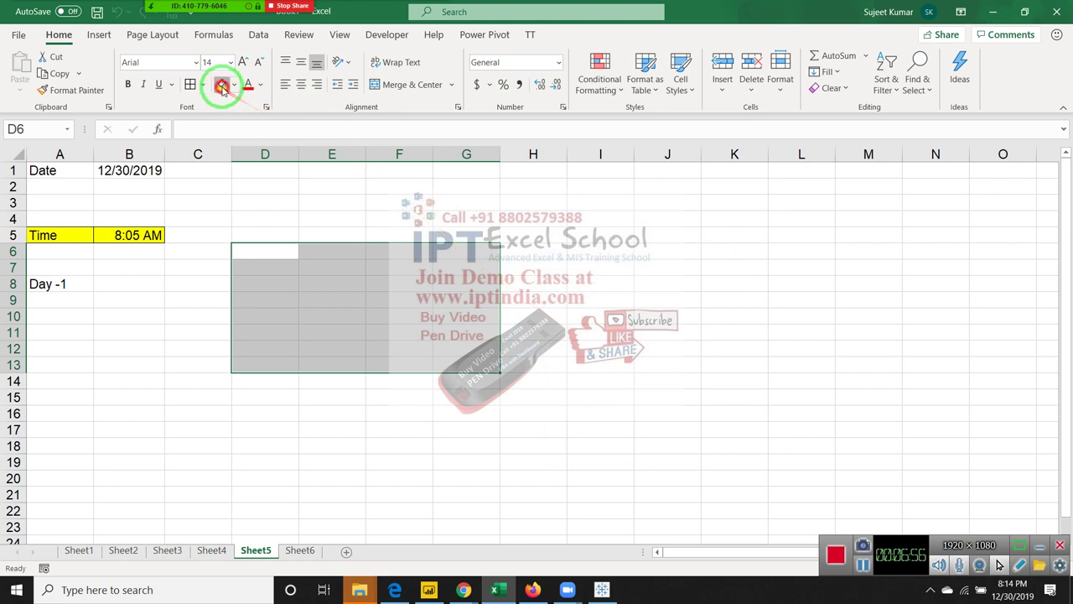
- Fill D6:G13 on Sheet5 yellow and reselect the block
{"action": "left_click", "coordinate": [221, 84]}
{"action": "left_click", "coordinate": [390, 362]}
{"action": "mouse_move", "coordinate": [260, 252]}
{"action": "left_mouse_down"}
{"action": "mouse_move", "coordinate": [471, 352]}
{"action": "mouse_move", "coordinate": [471, 367]}
{"action": "left_mouse_up"}
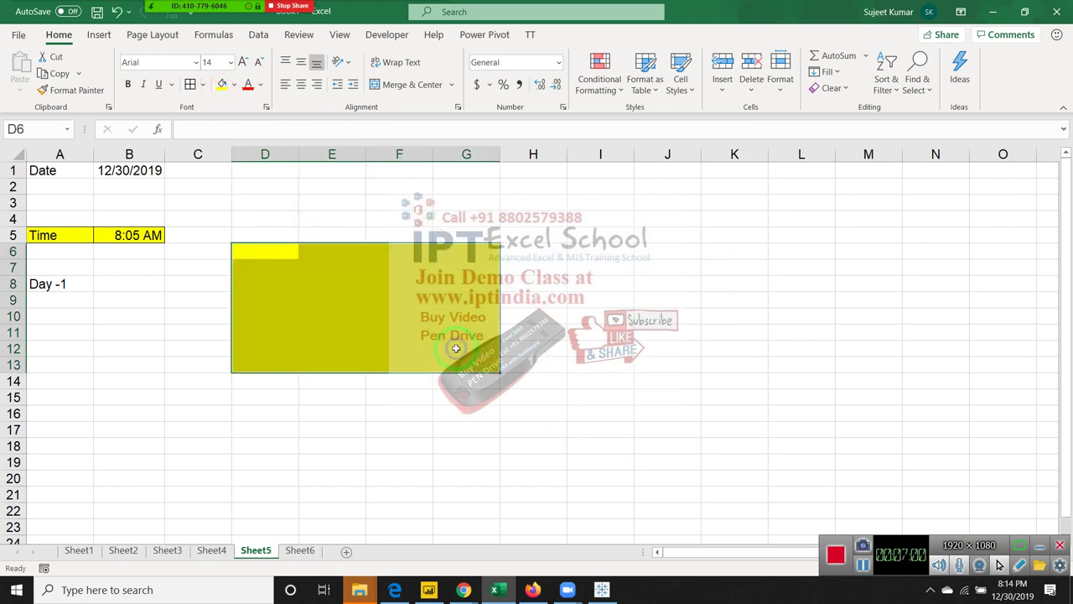
- Uncheck Locked in Format Cells' Protection tab for D6:G13
{"action": "right_click", "coordinate": [457, 352]}
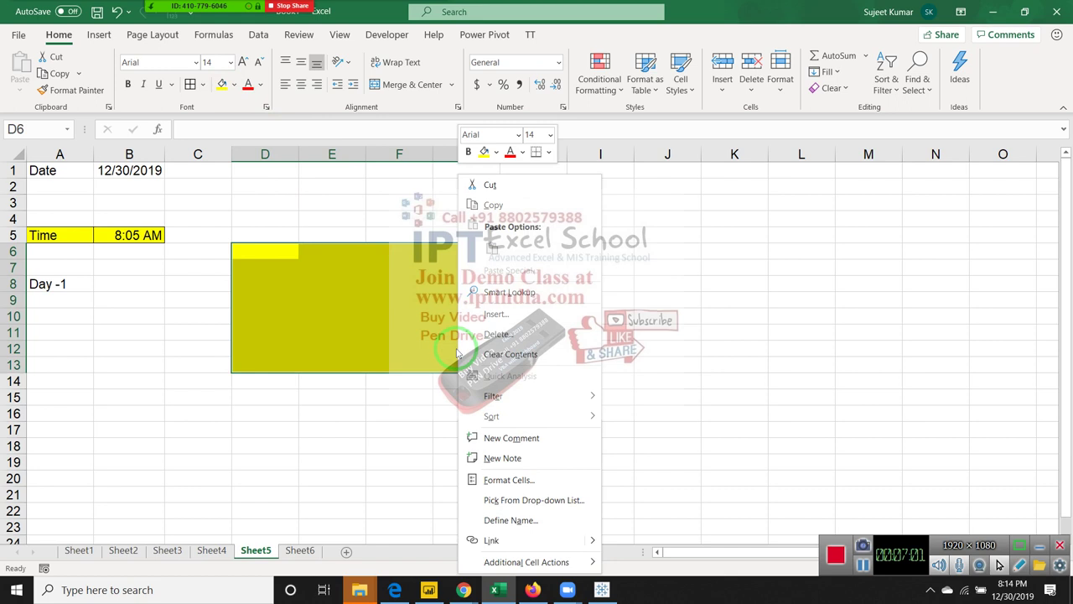
{"action": "left_click", "coordinate": [548, 482]}
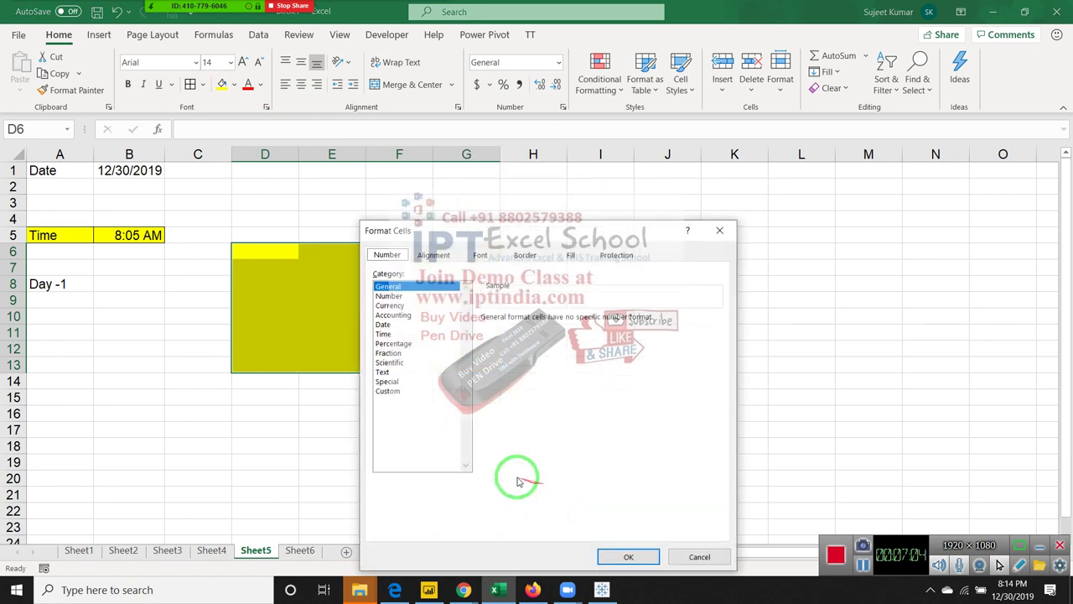
{"action": "left_click", "coordinate": [614, 256]}
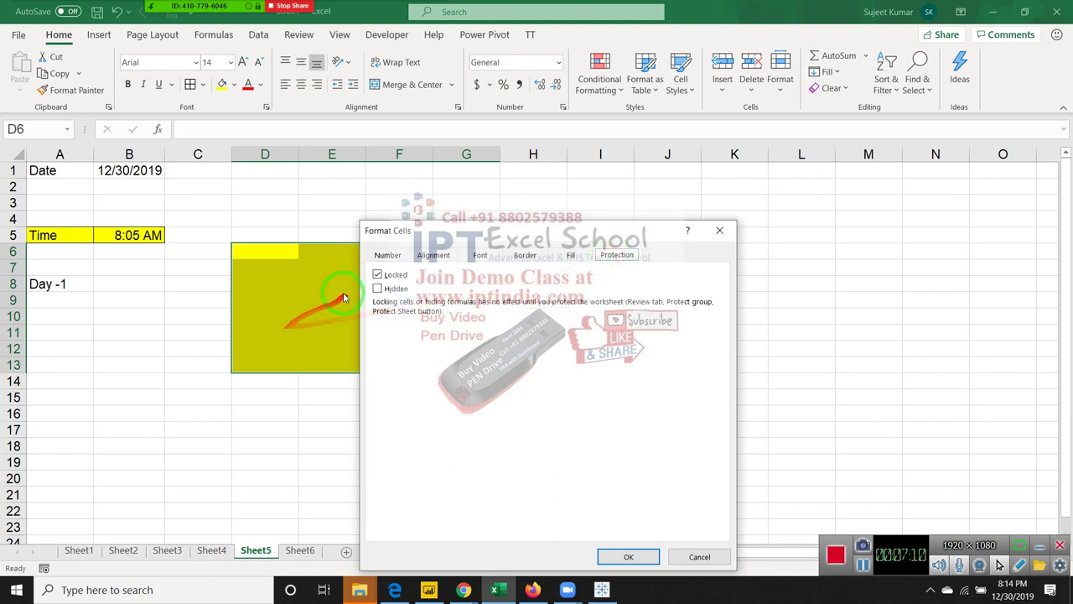
{"action": "left_click", "coordinate": [378, 275]}
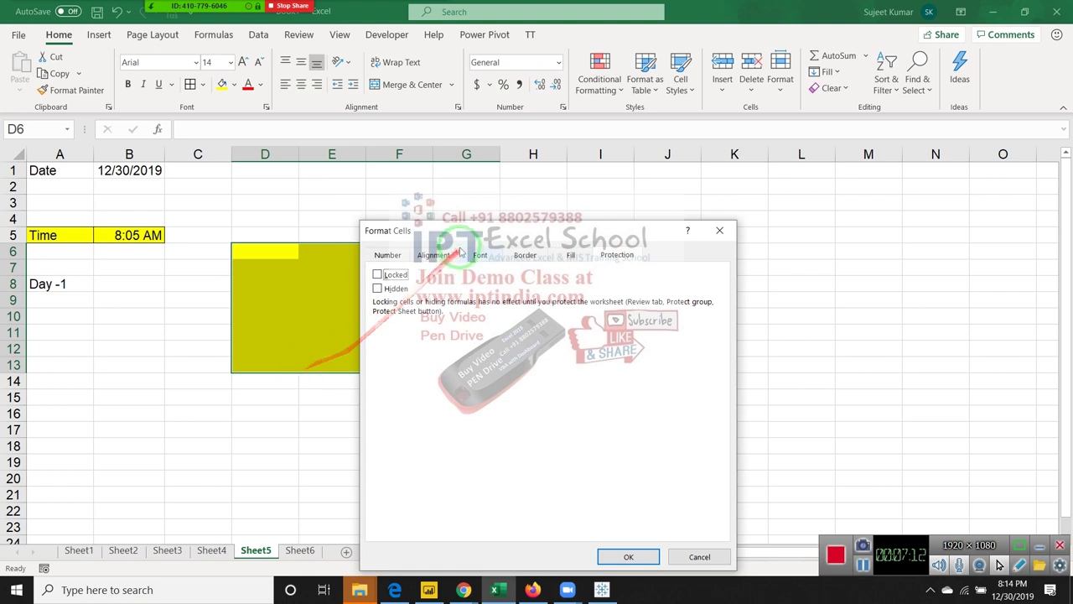
{"action": "left_click_drag", "start_coordinate": [455, 232], "coordinate": [643, 185]}
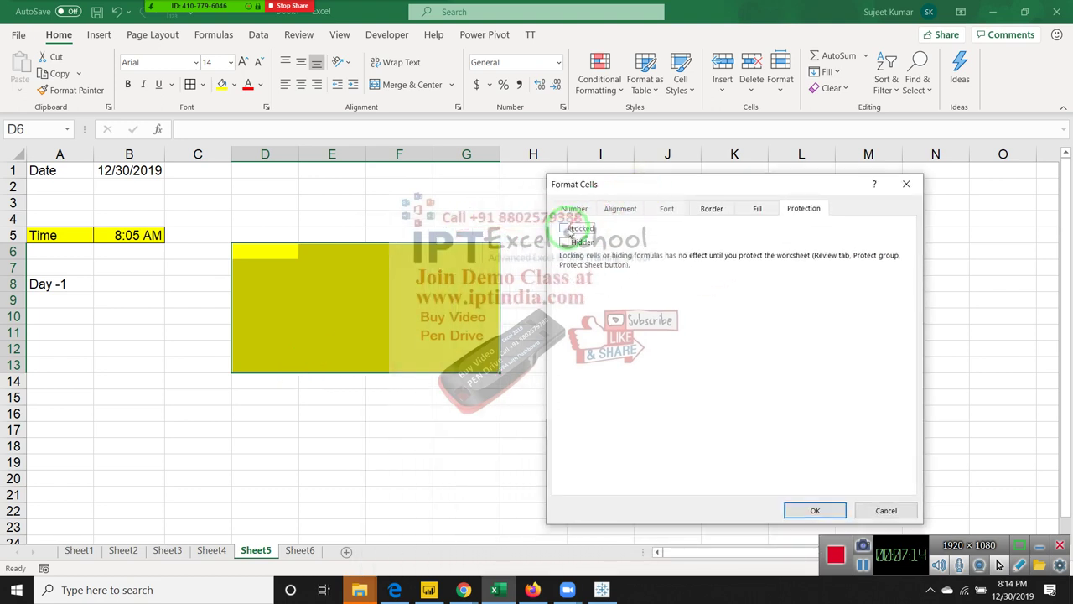
{"action": "left_click", "coordinate": [567, 229]}
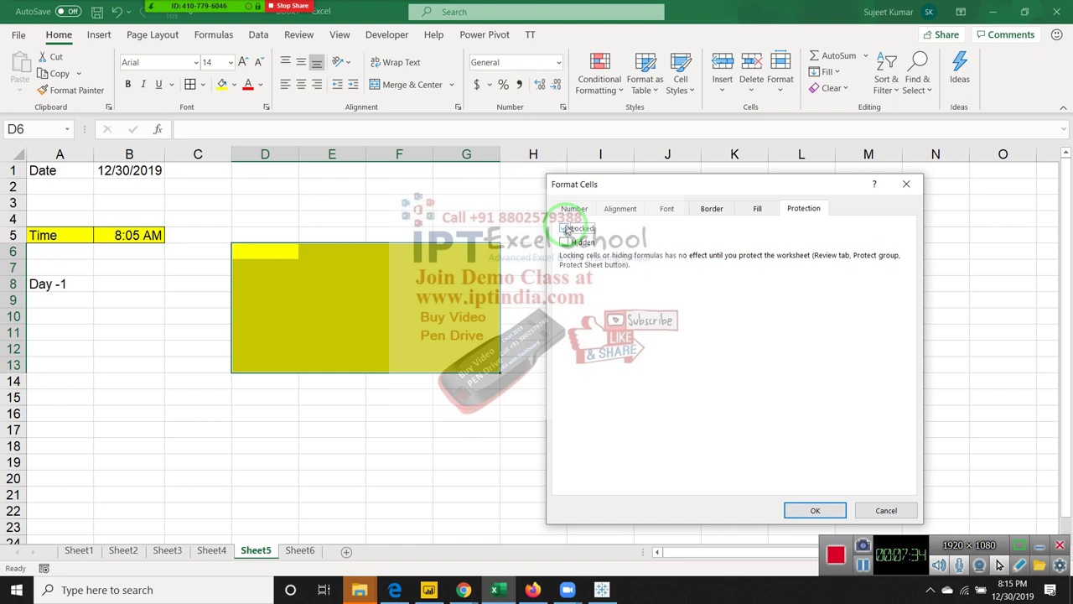
{"action": "left_click", "coordinate": [565, 228]}
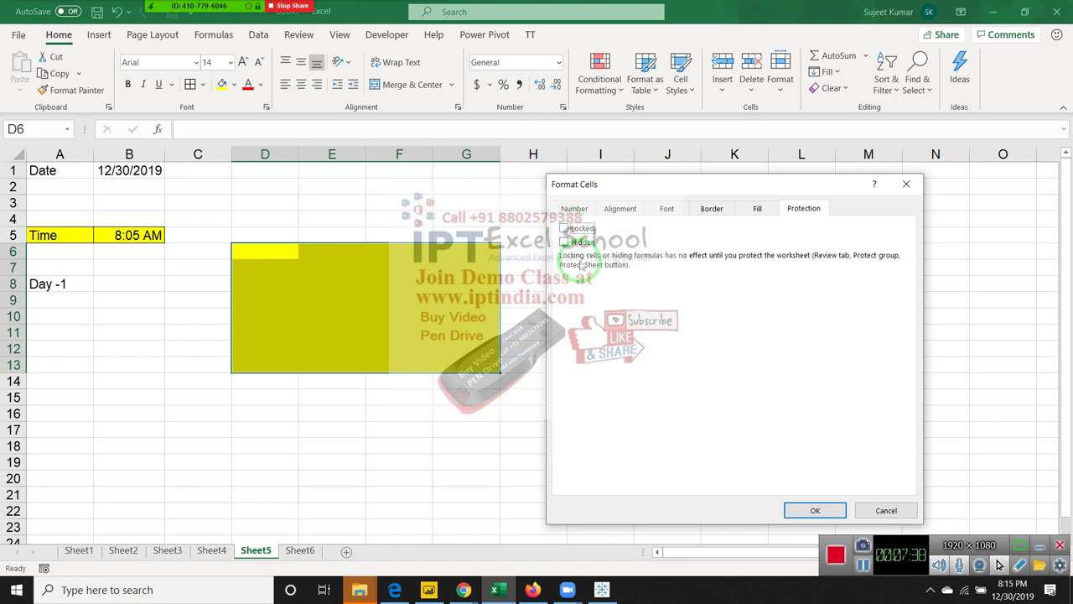
{"action": "left_click", "coordinate": [826, 509]}
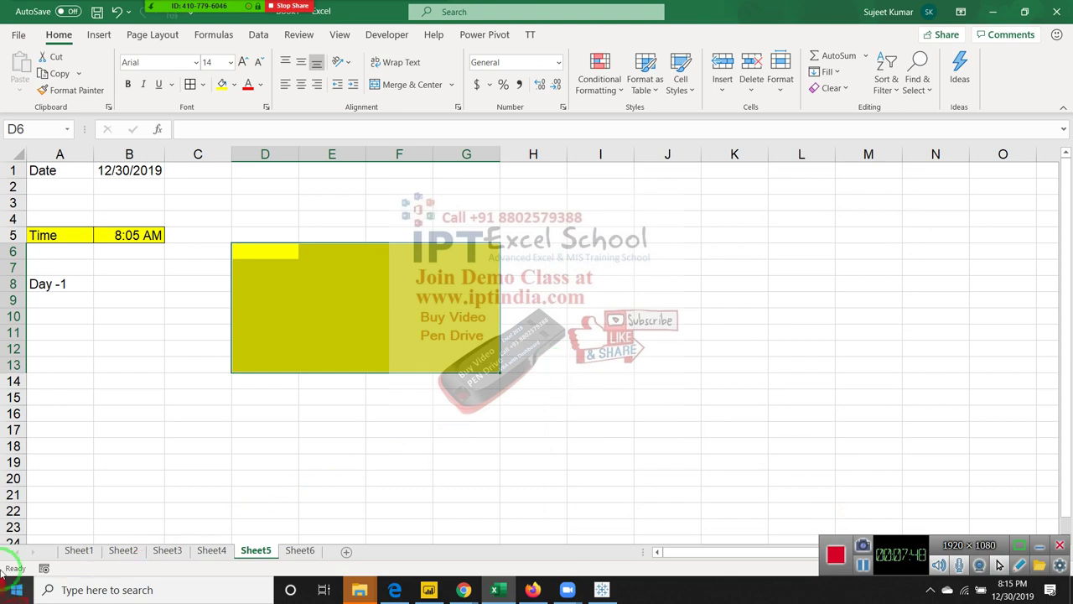
- Protect Sheet5 and check that locked cell D18 below the yellow block refuses edits
{"action": "right_click", "coordinate": [243, 550]}
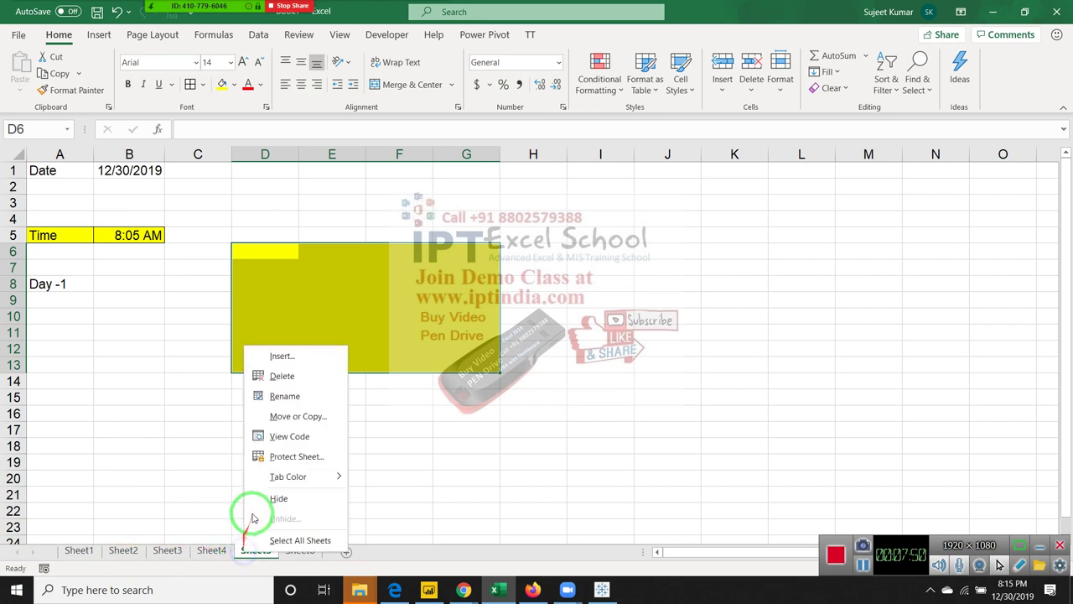
{"action": "left_click", "coordinate": [279, 460]}
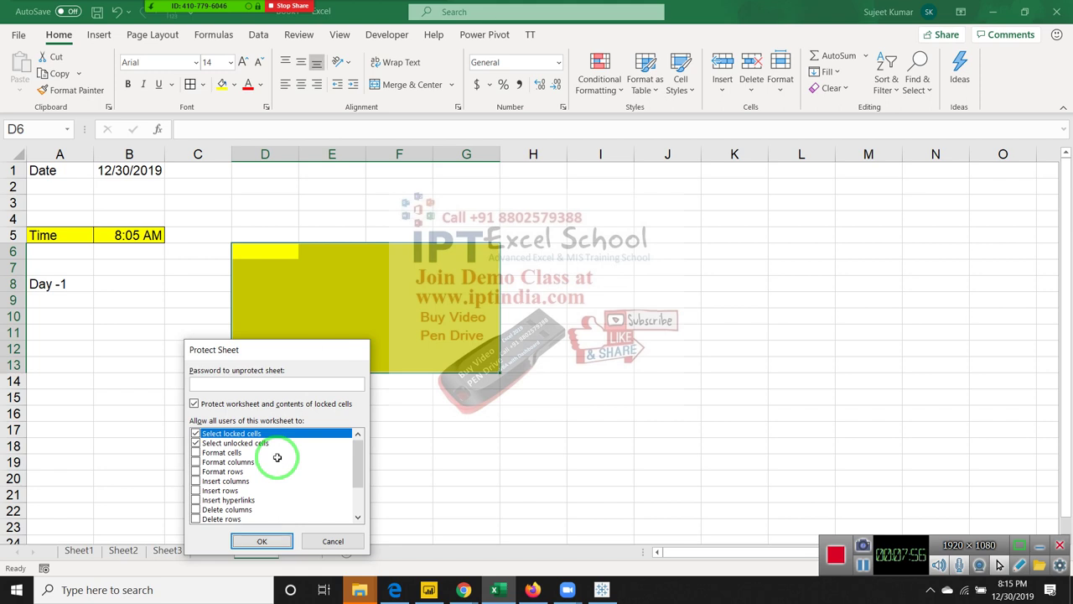
{"action": "key", "text": "Return"}
{"action": "left_click", "coordinate": [294, 442]}
{"action": "double_click", "coordinate": [295, 441]}
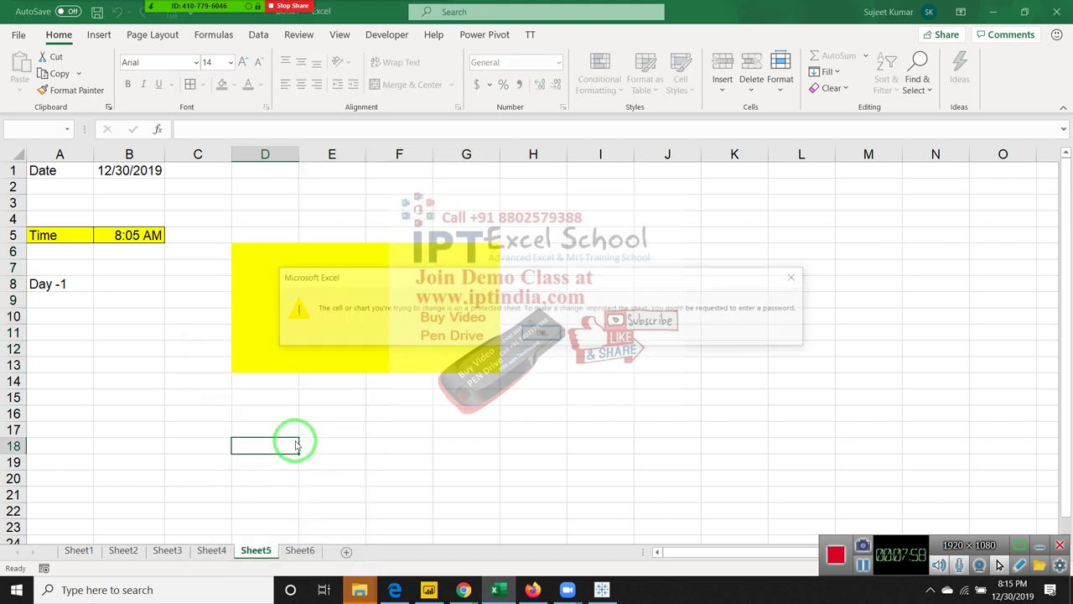
{"action": "key", "text": "Return"}
- Enter asdas in E10 and sa in F11 inside the yellow block
{"action": "left_click", "coordinate": [335, 319]}
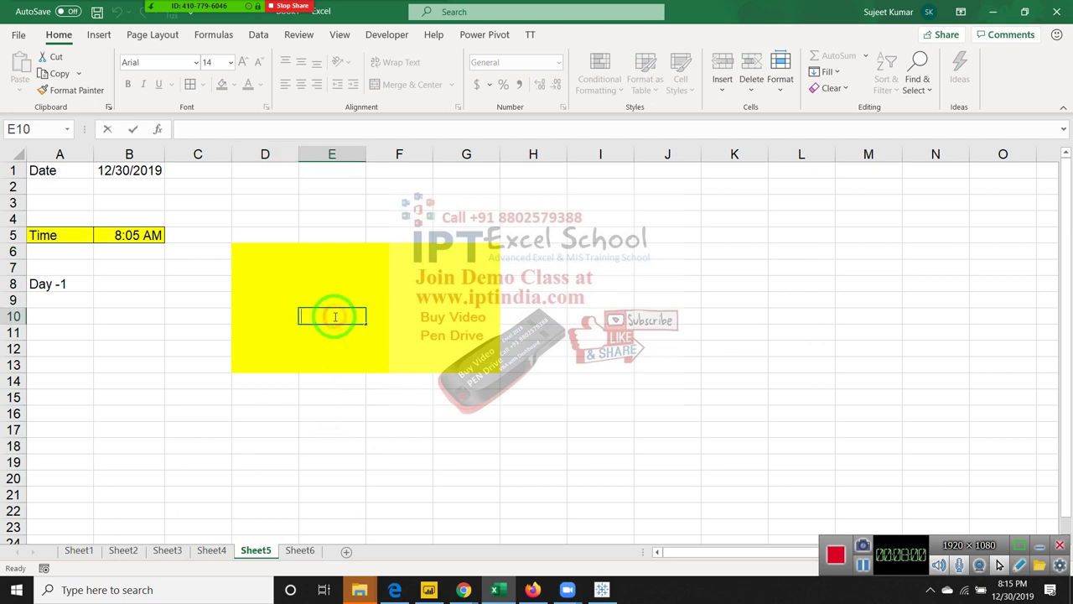
{"action": "type", "text": "asdas"}
{"action": "left_click", "coordinate": [418, 335]}
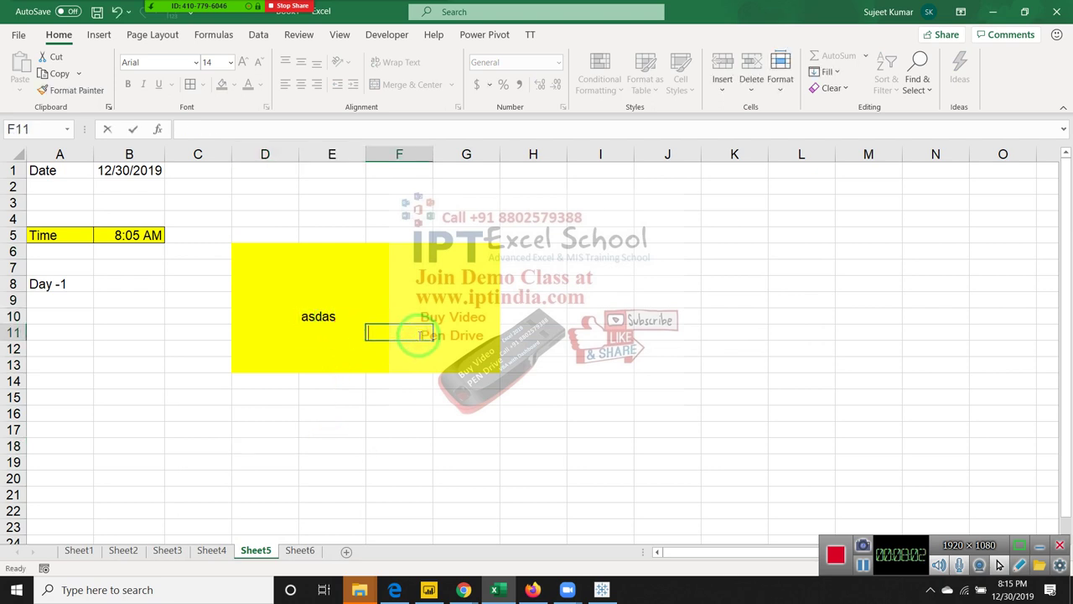
{"action": "type", "text": "sa"}
{"action": "left_click", "coordinate": [417, 316]}
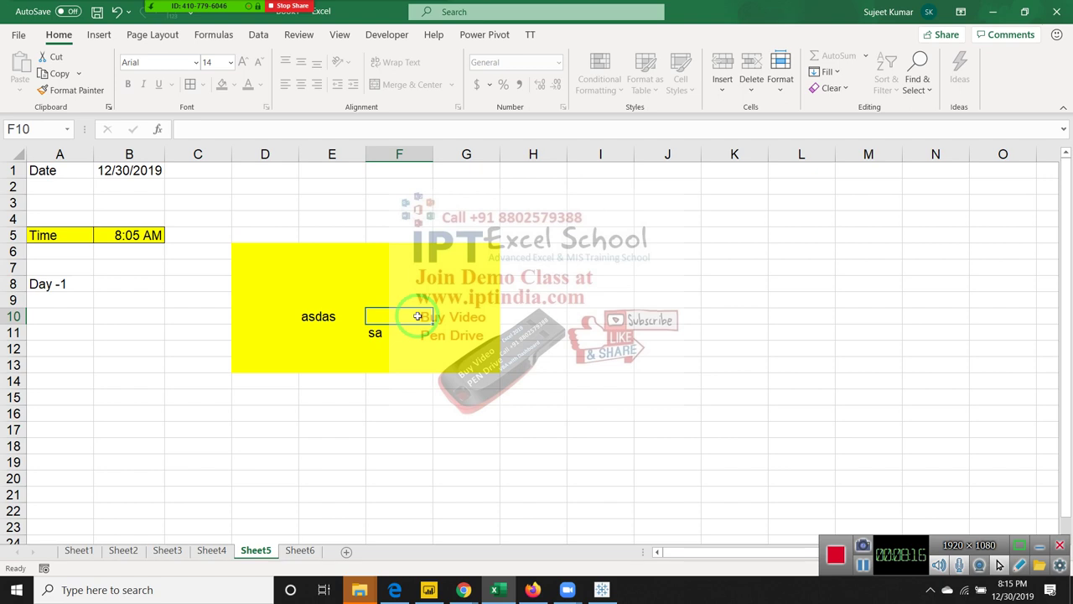
- On Sheet6, fill the range D6:G16 with the standard red fill colour
{"action": "left_click", "coordinate": [300, 550]}
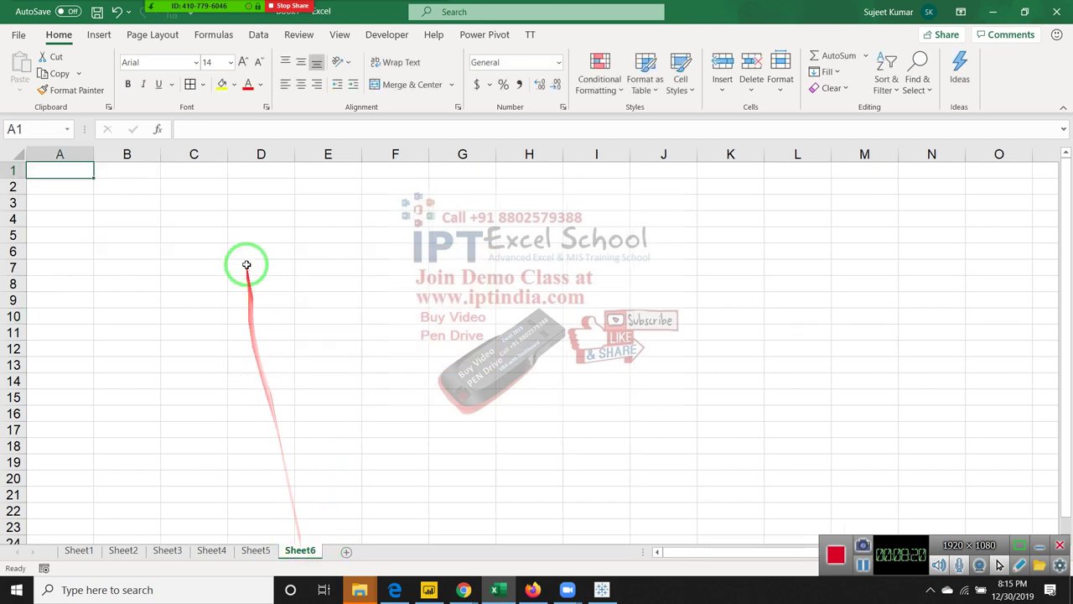
{"action": "left_click_drag", "start_coordinate": [248, 253], "coordinate": [456, 408]}
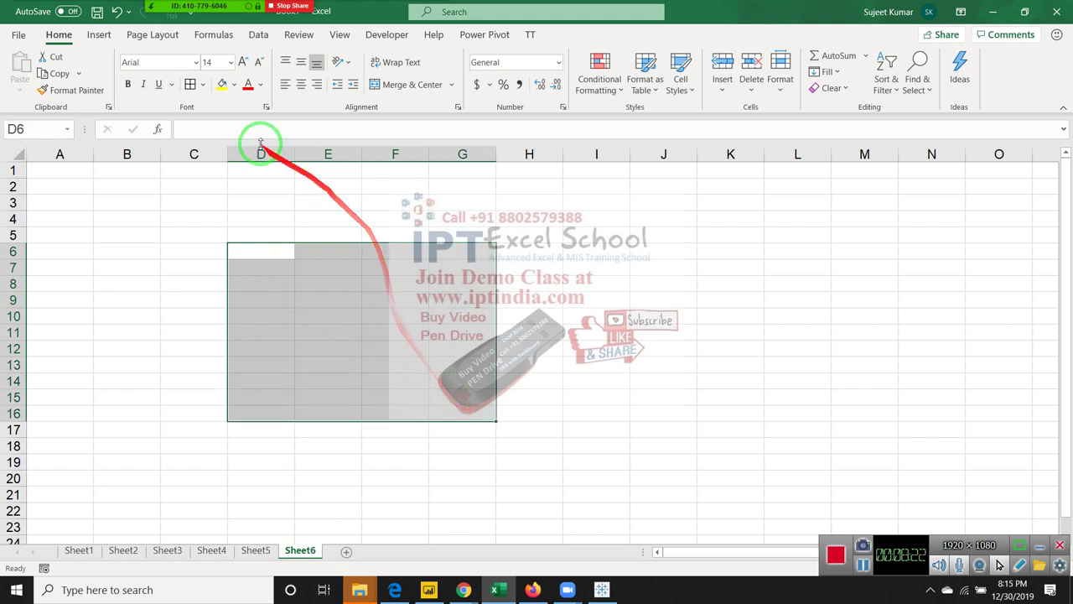
{"action": "left_click", "coordinate": [234, 85]}
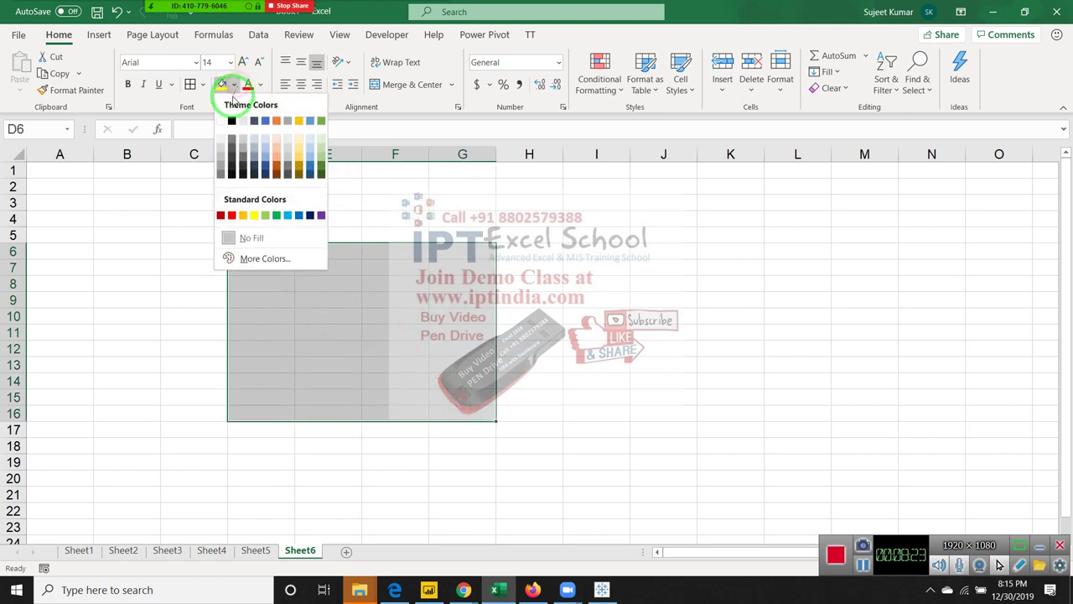
{"action": "left_click", "coordinate": [221, 216]}
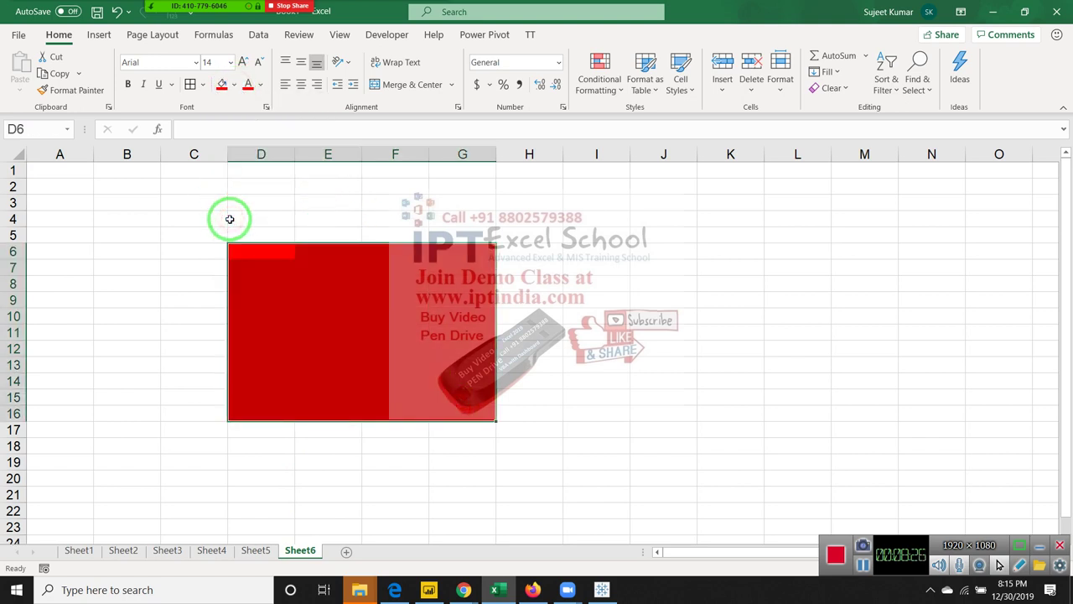
{"action": "left_click", "coordinate": [193, 224]}
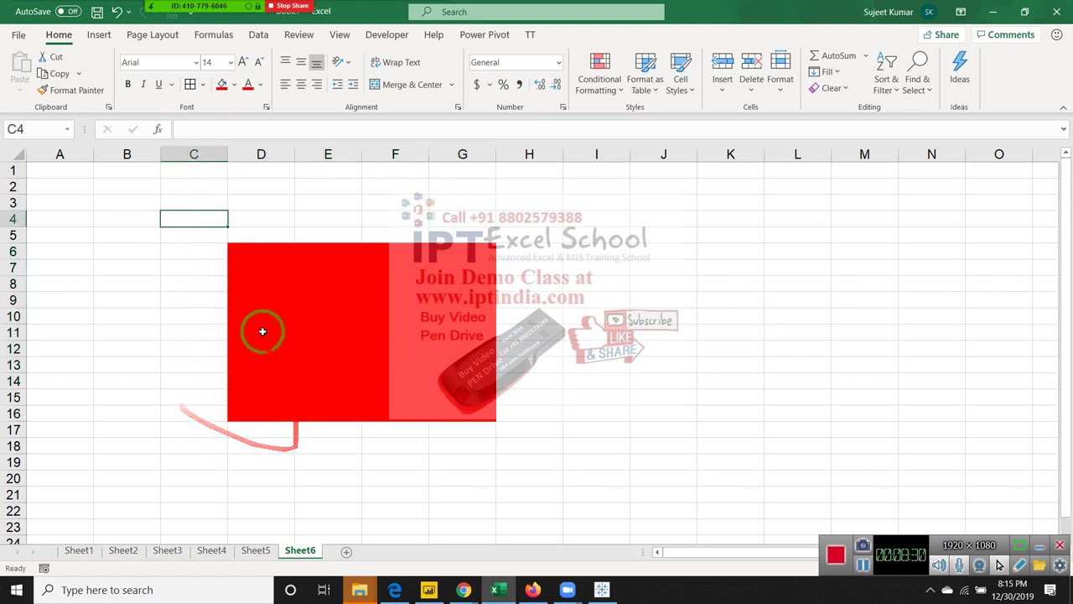
{"action": "left_click", "coordinate": [245, 250]}
{"action": "left_click_drag", "start_coordinate": [293, 253], "coordinate": [460, 414]}
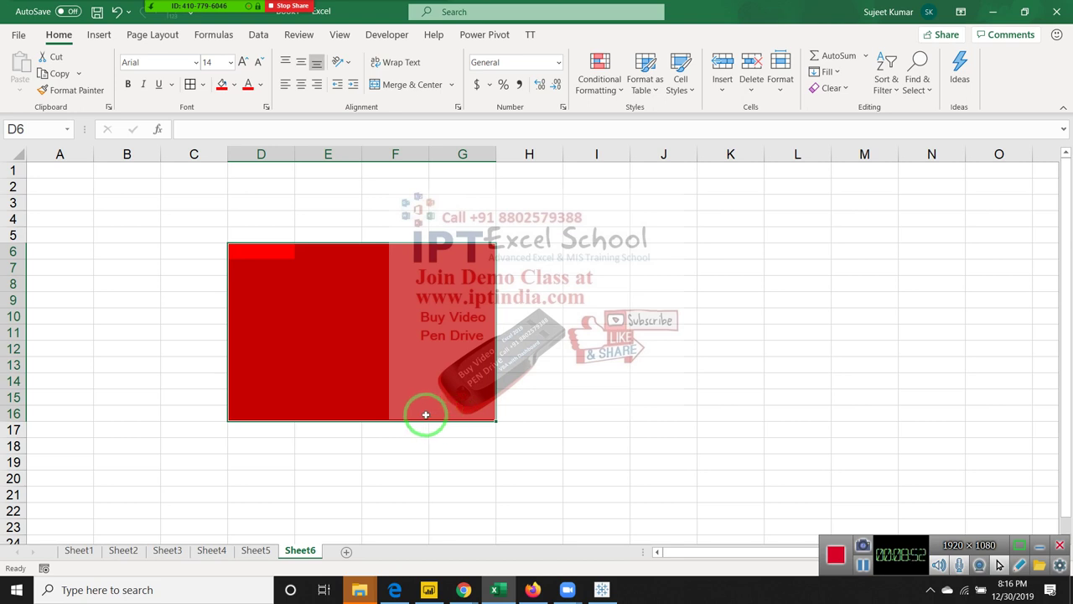
{"action": "left_click", "coordinate": [137, 285]}
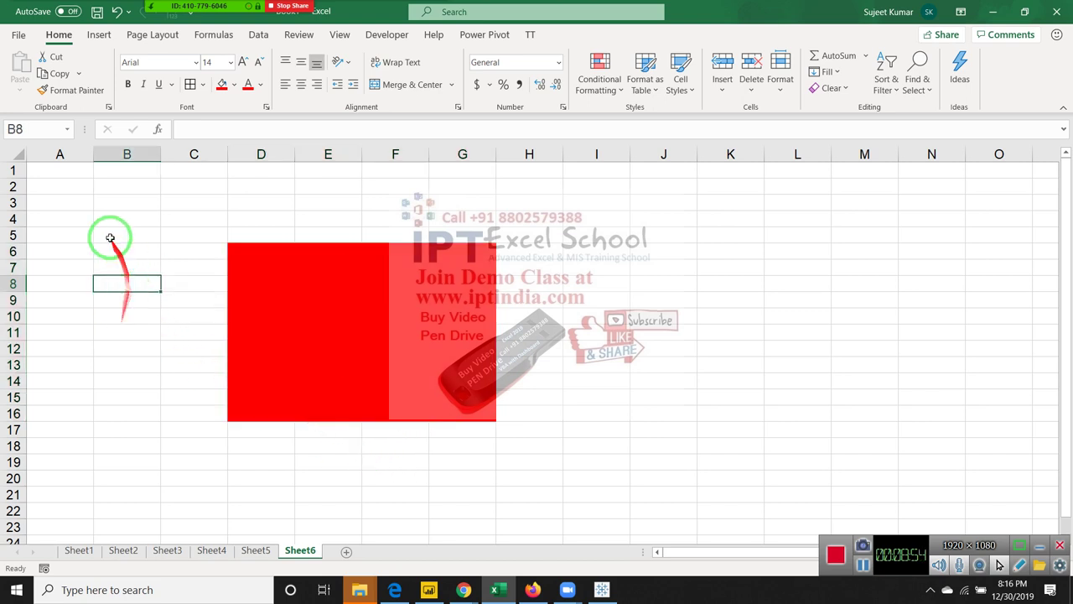
{"action": "left_click", "coordinate": [54, 177]}
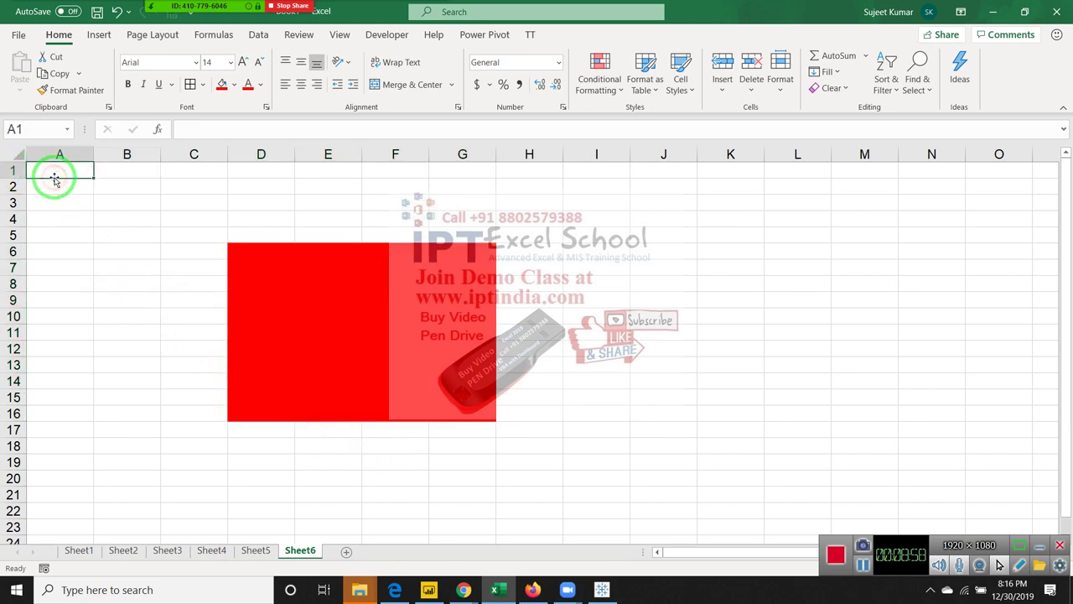
{"action": "left_click", "coordinate": [263, 550]}
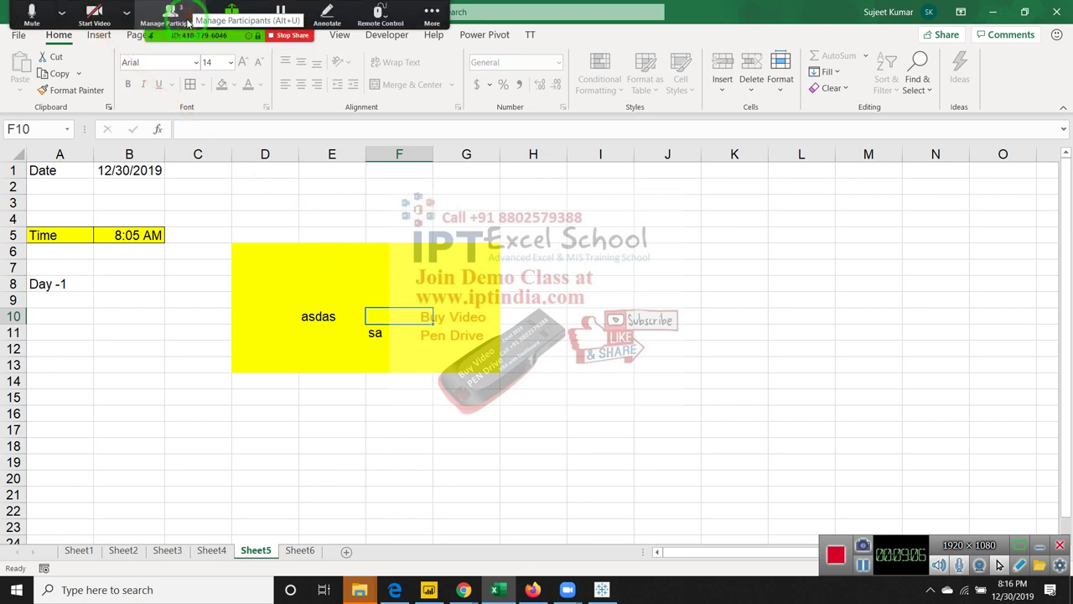
{"action": "left_click", "coordinate": [188, 22]}
{"action": "mouse_move", "coordinate": [574, 271]}
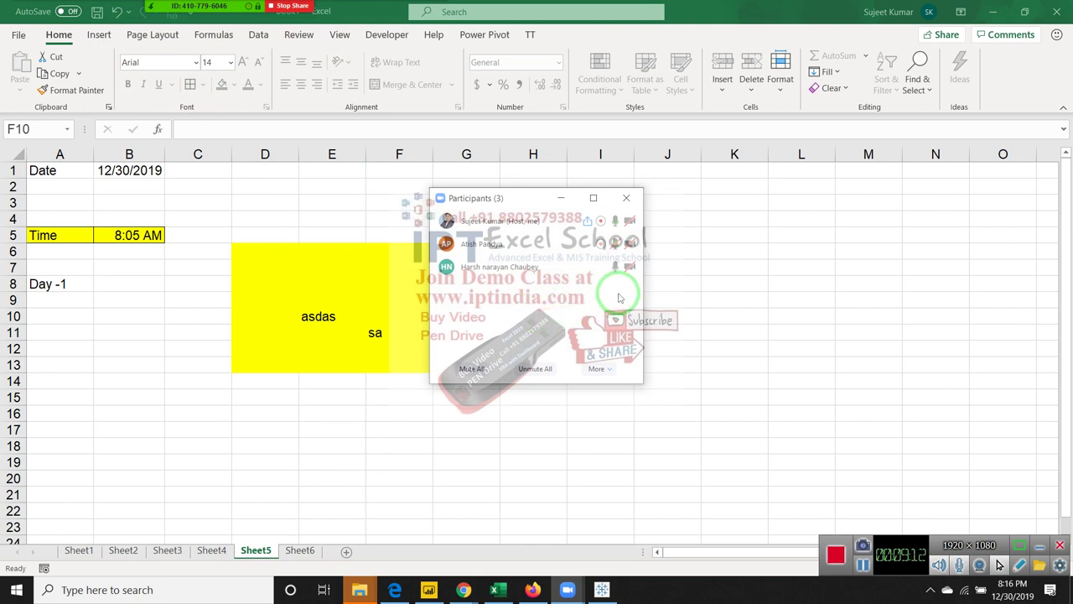
{"action": "left_click", "coordinate": [625, 201]}
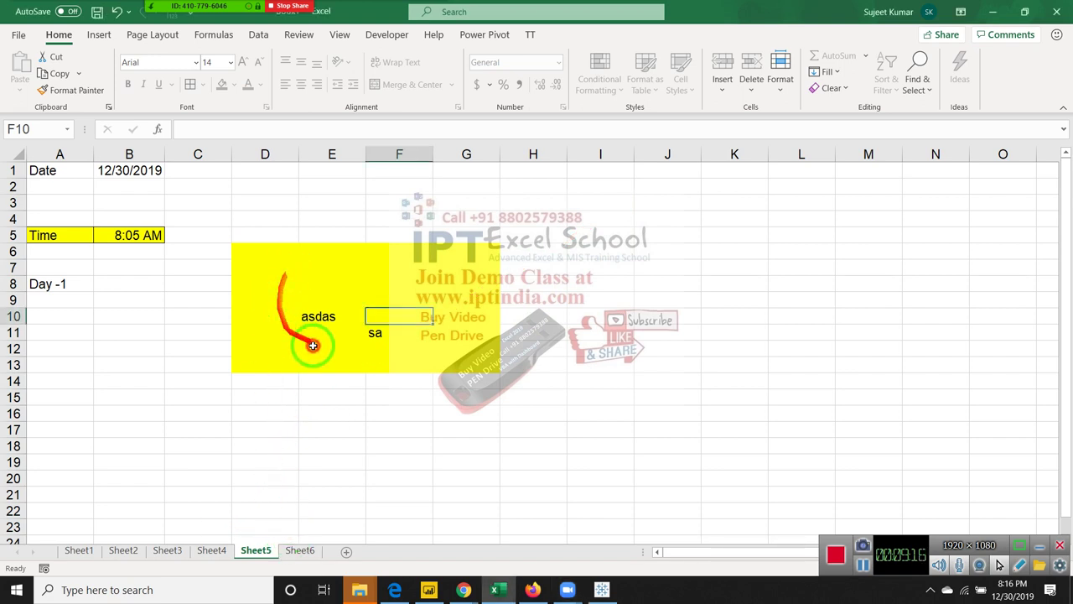
{"action": "left_click", "coordinate": [325, 281]}
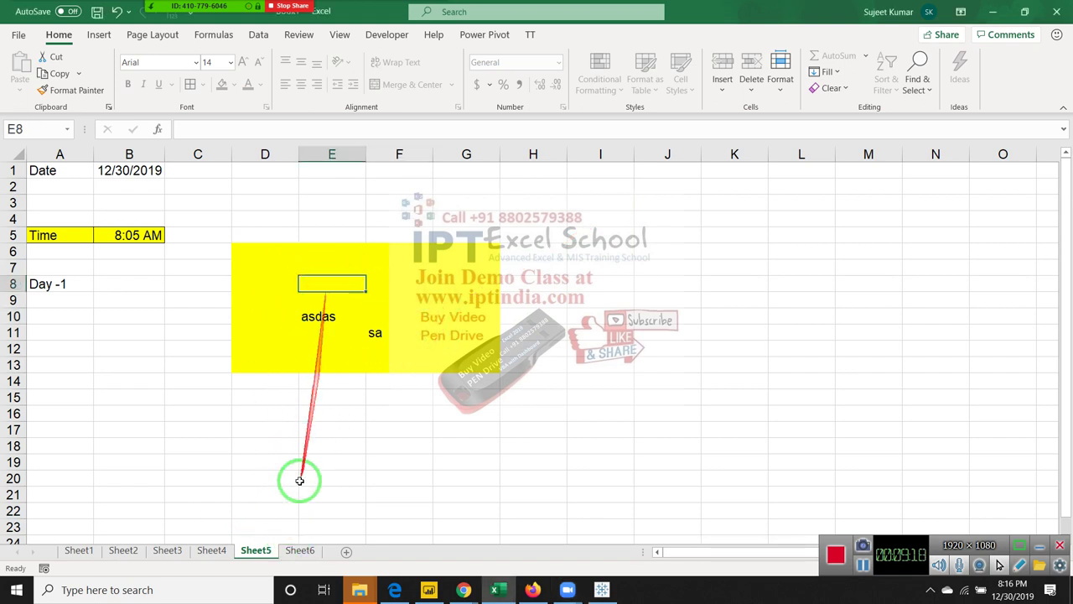
{"action": "left_click", "coordinate": [294, 550]}
- Select the whole of Sheet6 and clear Locked on the Format Cells Protection tab
{"action": "left_click_drag", "start_coordinate": [252, 250], "coordinate": [462, 397]}
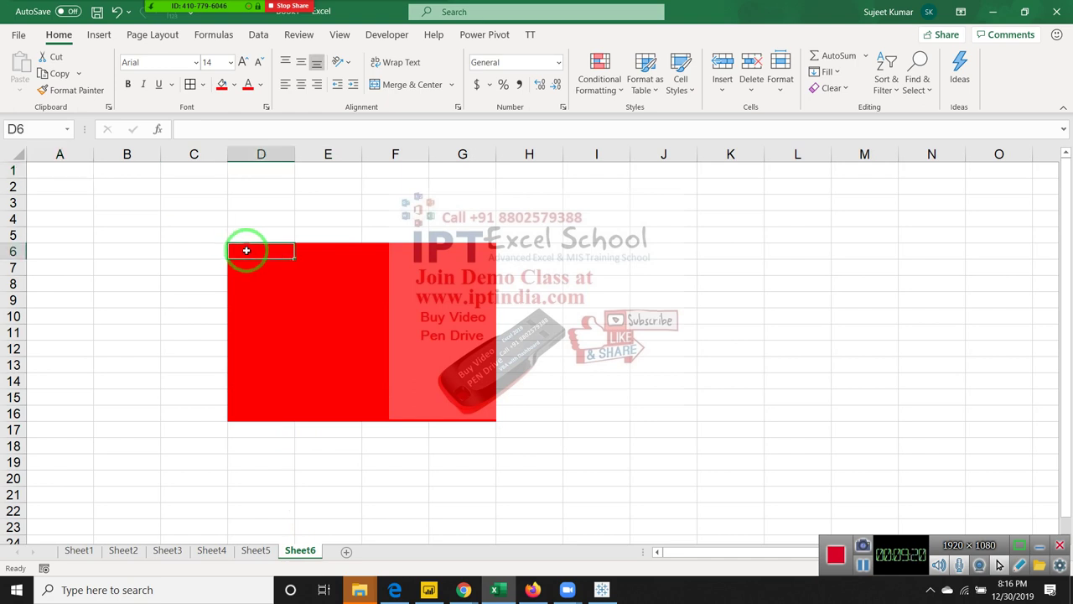
{"action": "left_click", "coordinate": [194, 218]}
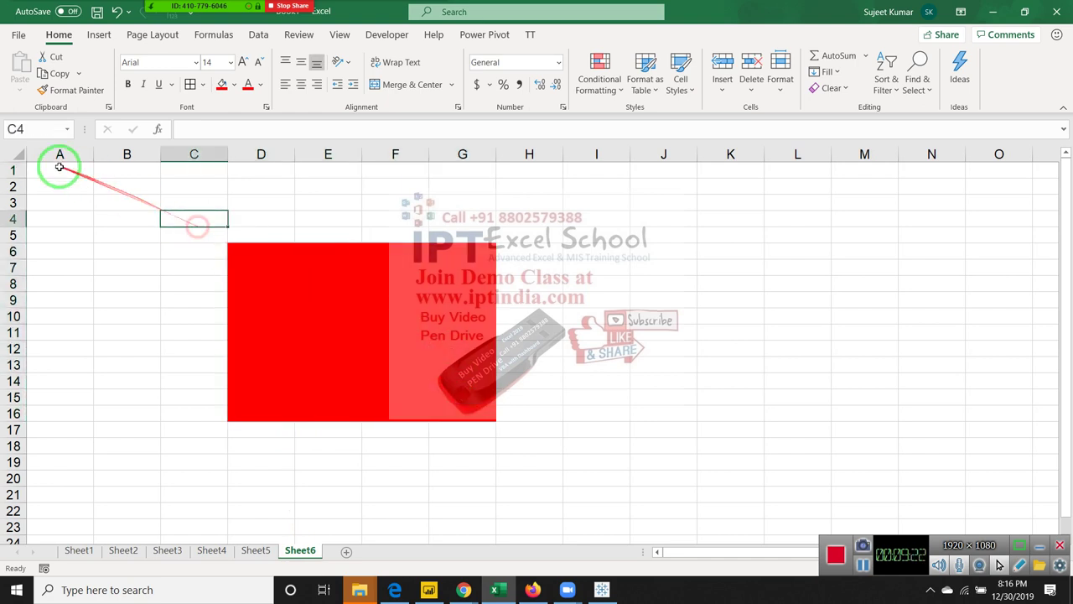
{"action": "left_click", "coordinate": [17, 155]}
{"action": "right_click", "coordinate": [153, 238]}
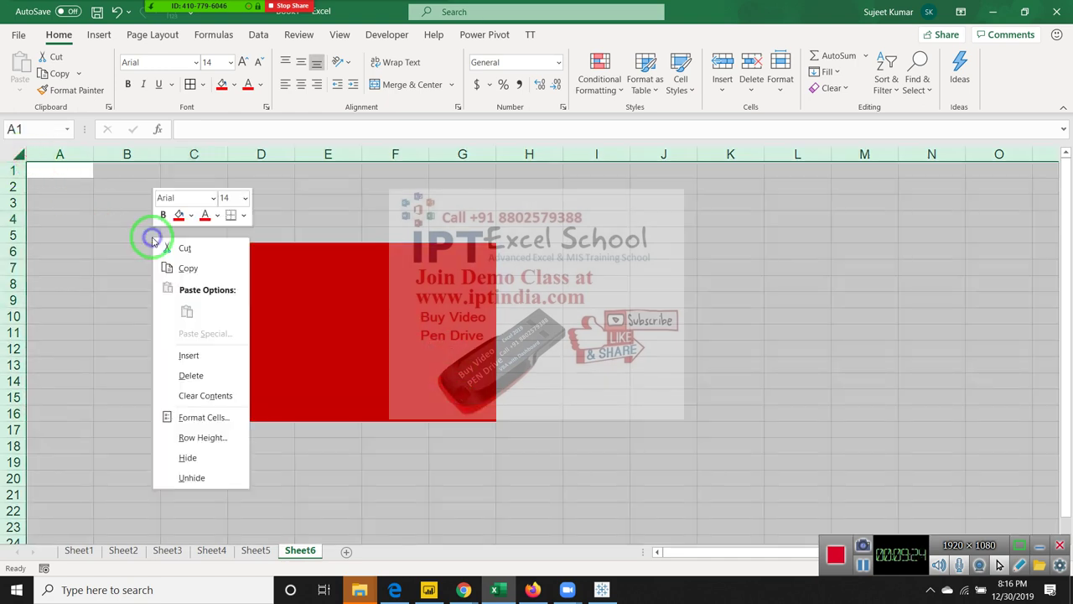
{"action": "left_click", "coordinate": [207, 423]}
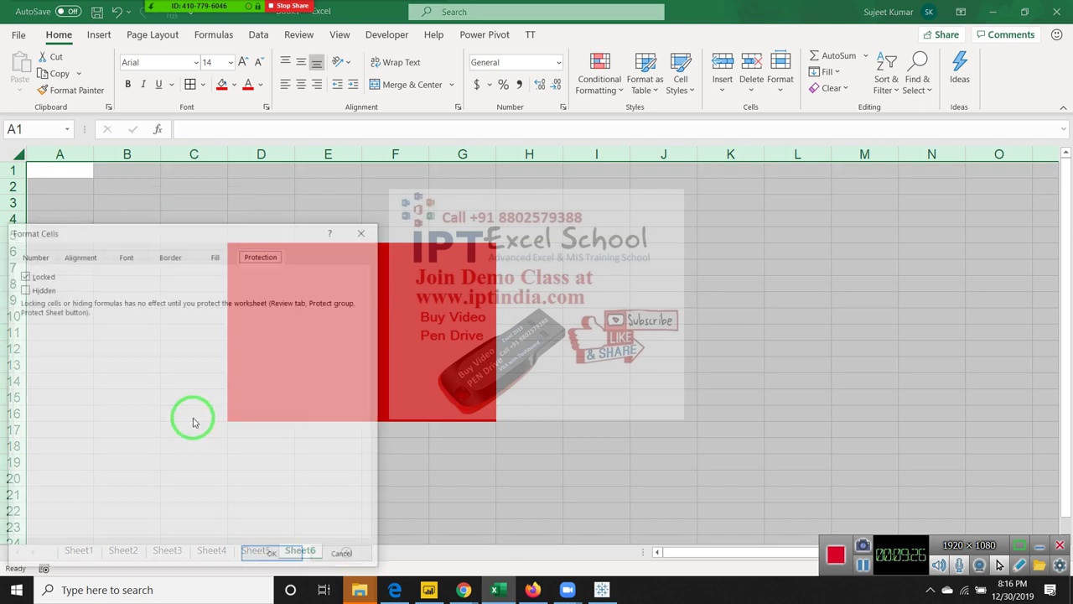
{"action": "left_click", "coordinate": [25, 275]}
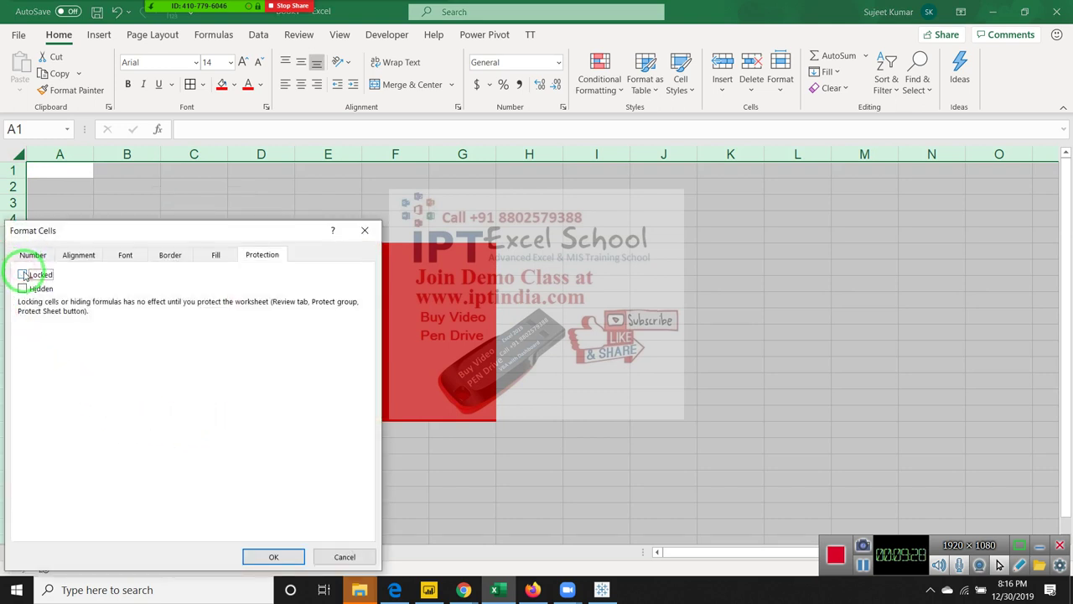
{"action": "left_click", "coordinate": [274, 558]}
{"action": "left_click", "coordinate": [72, 235]}
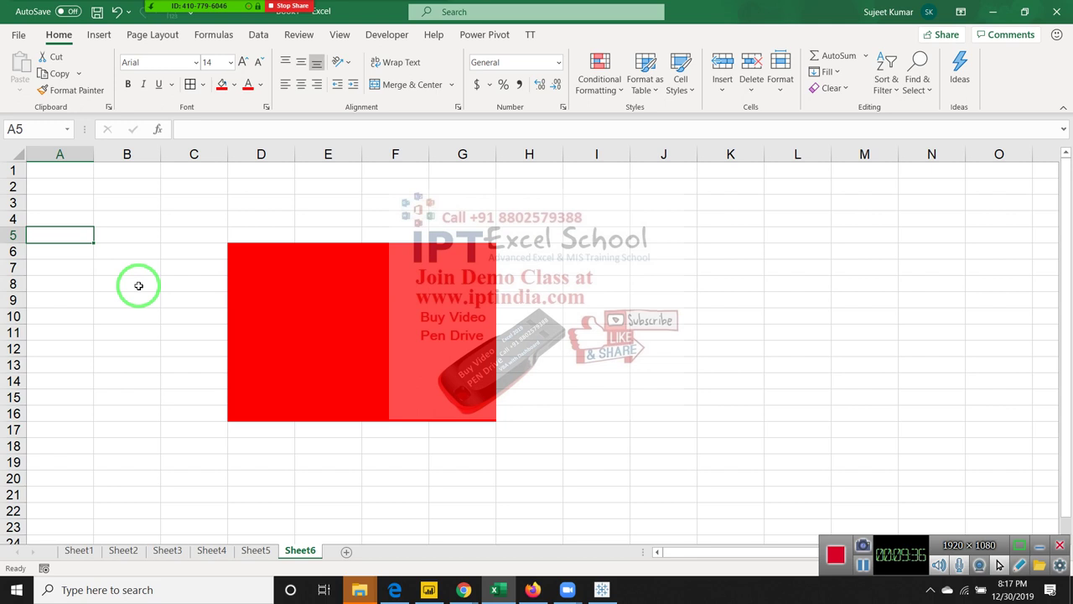
- Turn Locked back on for the red D6:G16 block through Format Cells Protection
{"action": "mouse_move", "coordinate": [249, 249]}
{"action": "left_mouse_down"}
{"action": "mouse_move", "coordinate": [453, 322]}
{"action": "mouse_move", "coordinate": [441, 415]}
{"action": "left_mouse_up"}
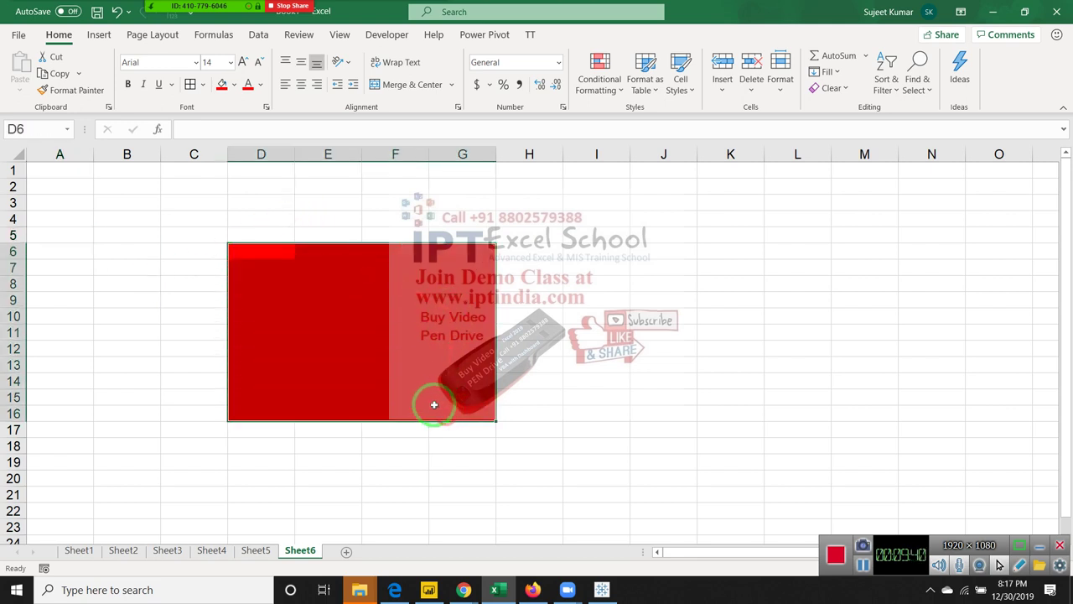
{"action": "right_click", "coordinate": [409, 369]}
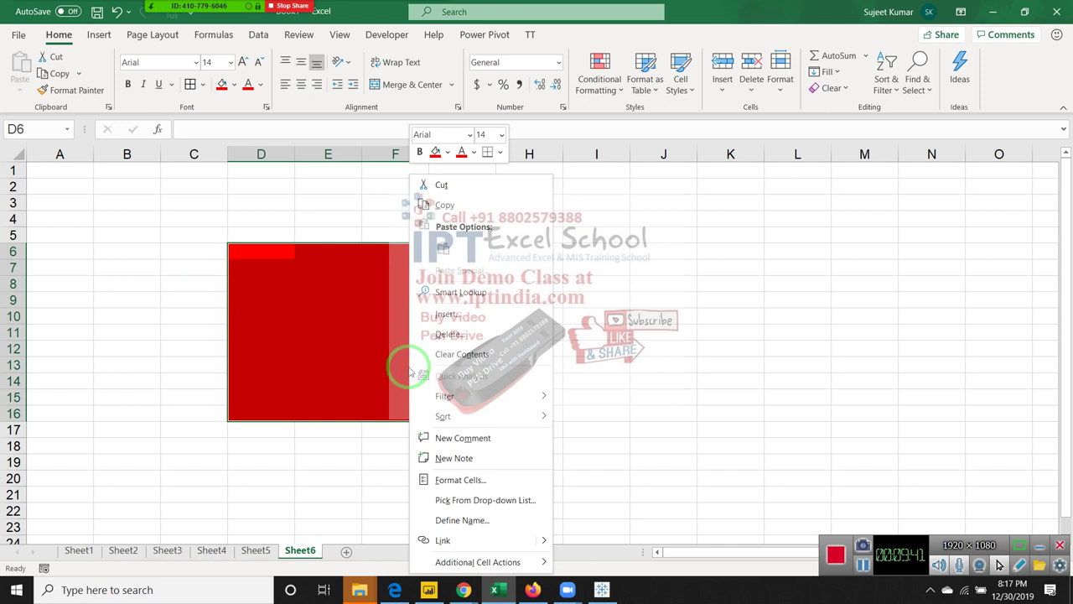
{"action": "left_click", "coordinate": [455, 479]}
{"action": "left_click", "coordinate": [285, 275]}
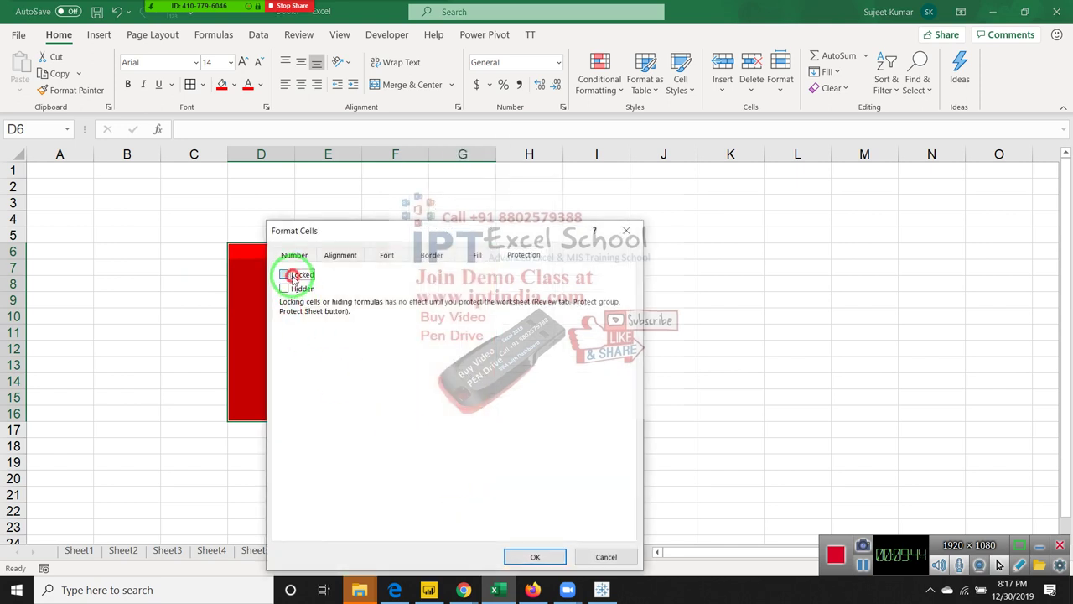
{"action": "left_click", "coordinate": [537, 557]}
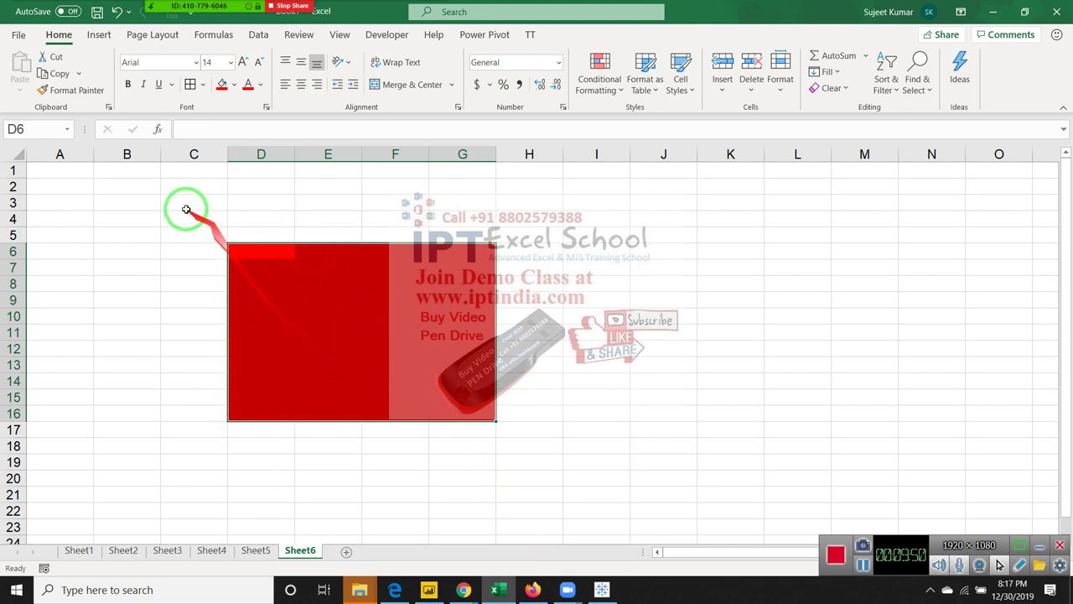
{"action": "left_click_drag", "start_coordinate": [188, 205], "coordinate": [17, 173]}
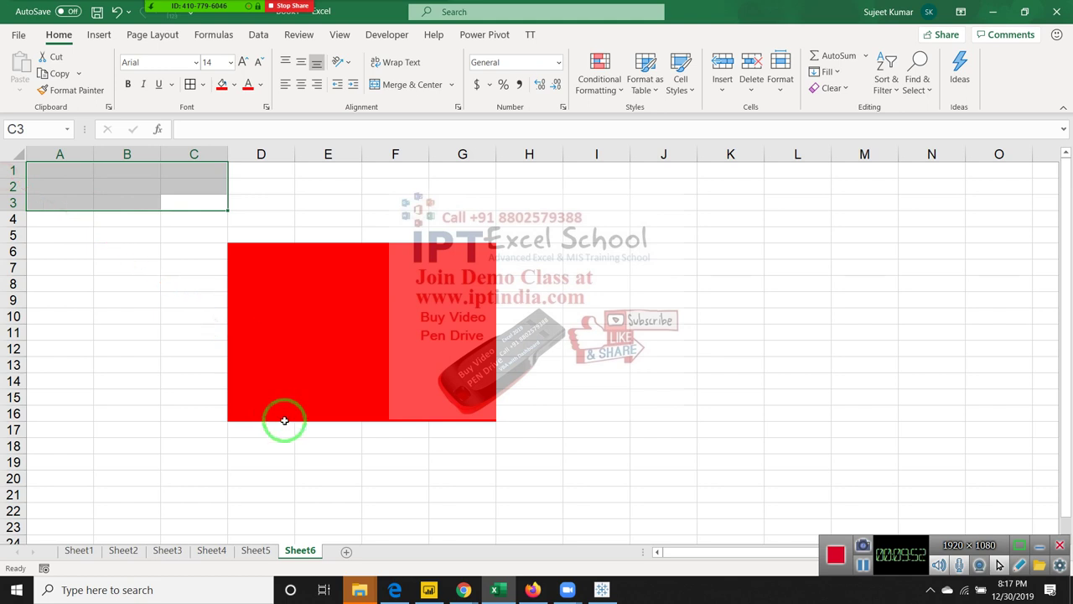
{"action": "left_click", "coordinate": [282, 445]}
- Protect Sheet6 and enter sdfgsd in the unlocked cell B12
{"action": "right_click", "coordinate": [298, 549]}
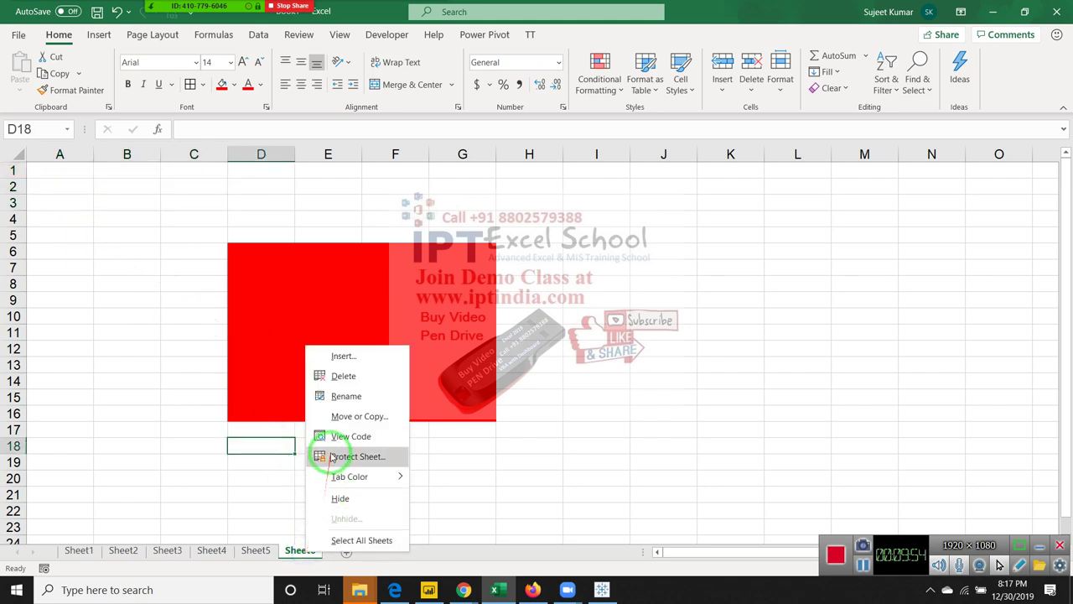
{"action": "left_click", "coordinate": [322, 456]}
{"action": "left_click", "coordinate": [318, 537]}
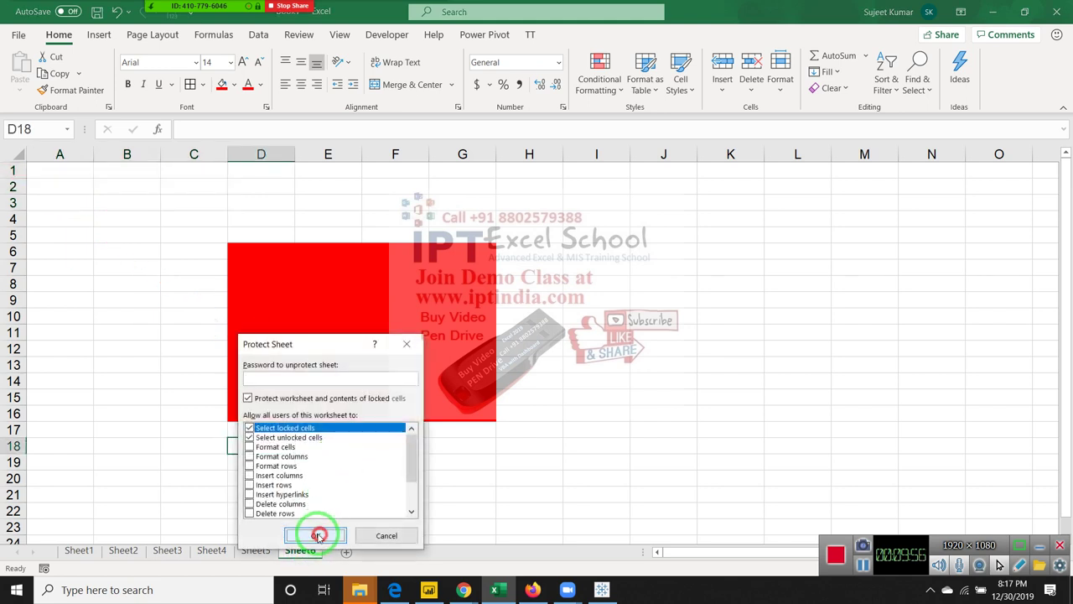
{"action": "left_click", "coordinate": [126, 344]}
{"action": "type", "text": "sdfgsd"}
- Confirm locked cell E12 and a Sheet1 number cell refuse edits, then return to Sheet6
{"action": "left_click", "coordinate": [297, 348]}
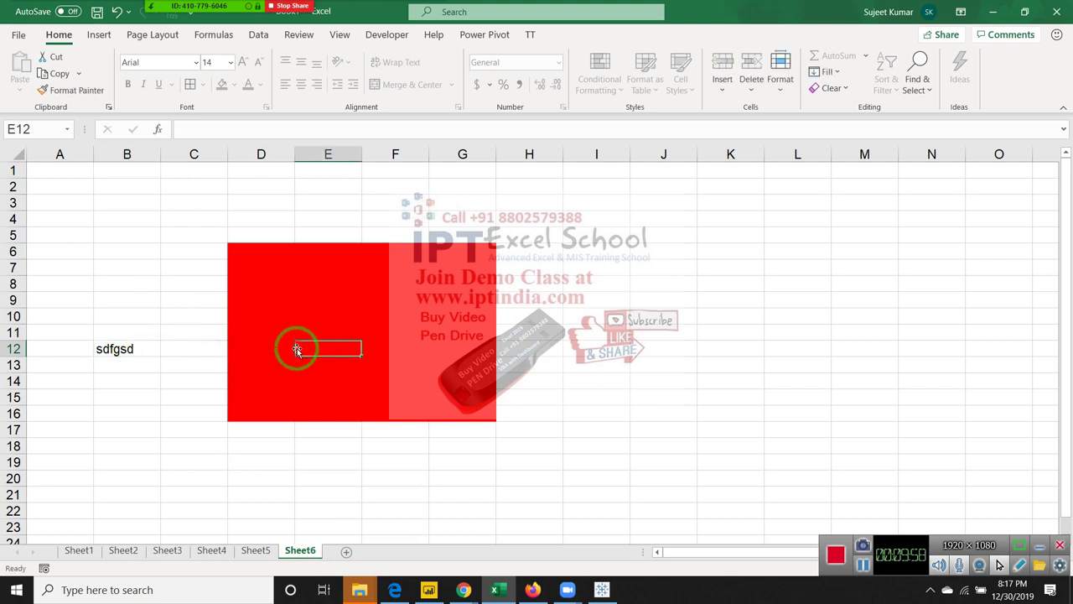
{"action": "double_click", "coordinate": [297, 348]}
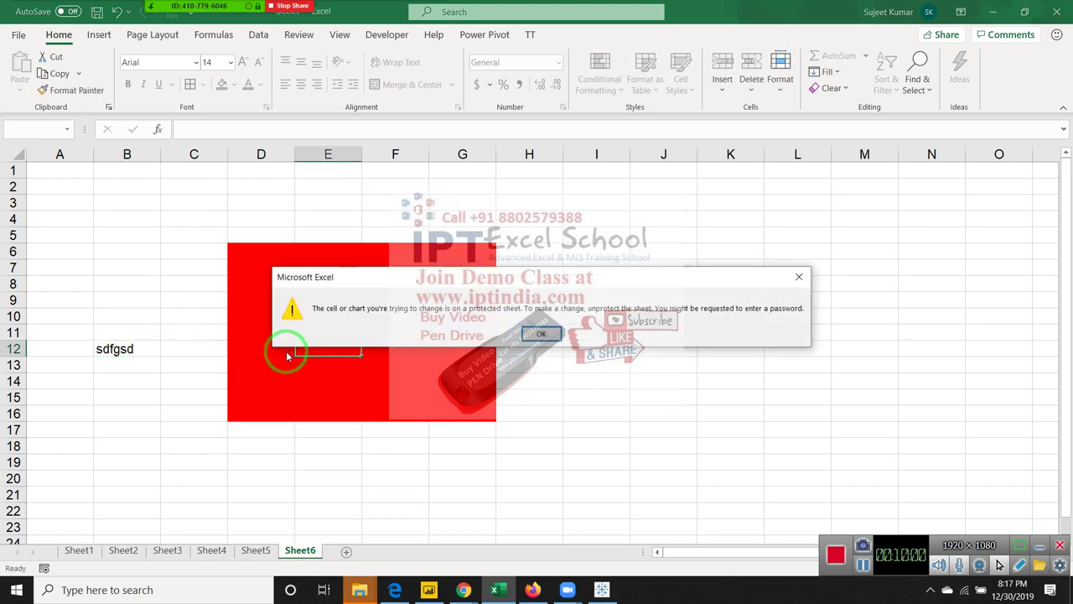
{"action": "key", "text": "Return"}
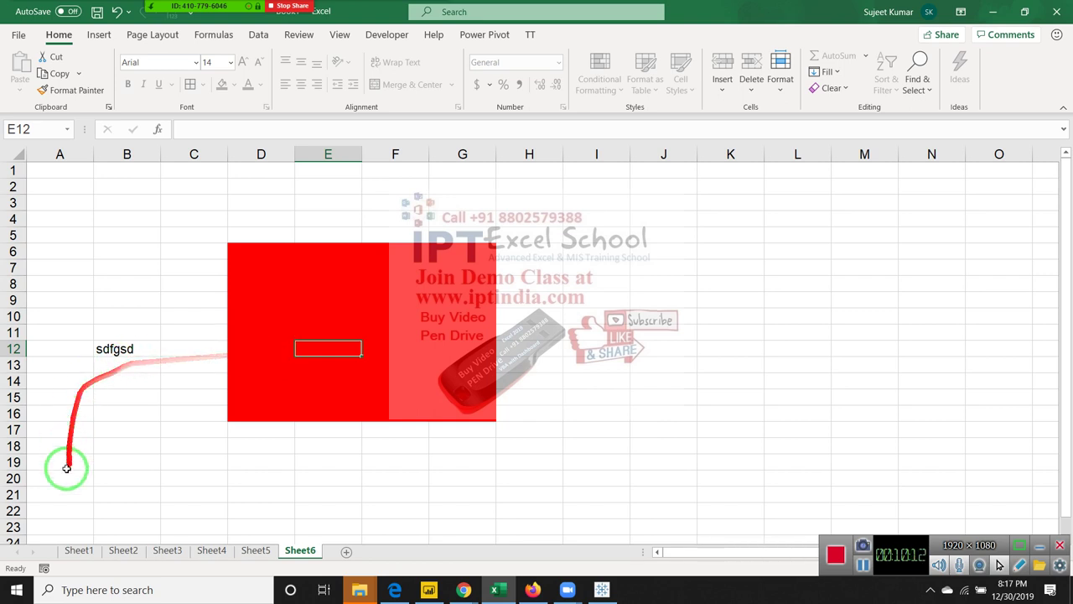
{"action": "left_click", "coordinate": [79, 540]}
{"action": "left_click", "coordinate": [78, 547]}
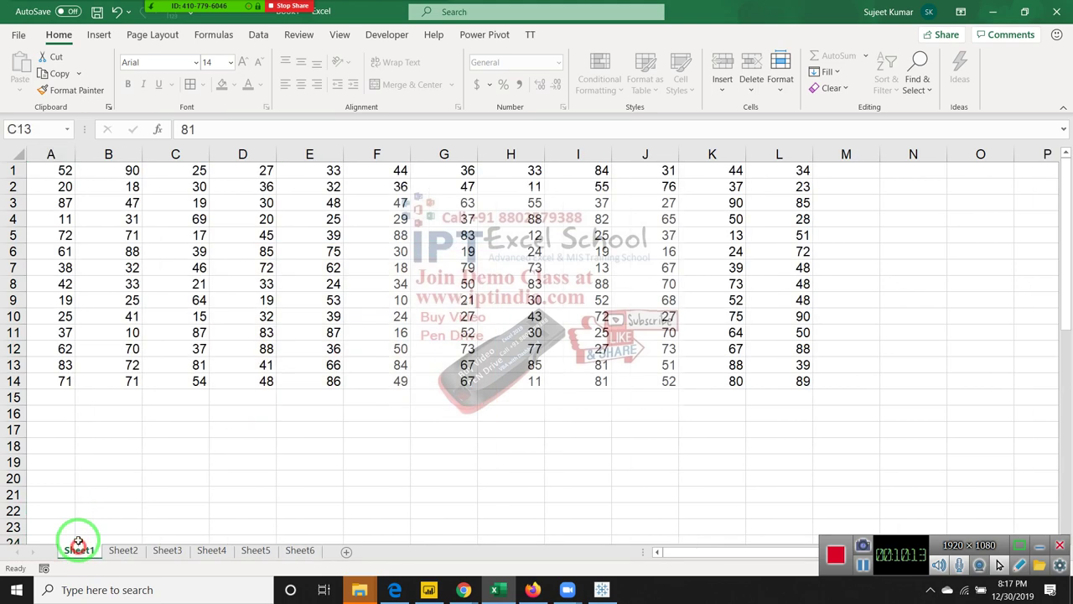
{"action": "double_click", "coordinate": [158, 322]}
{"action": "key", "text": "Return"}
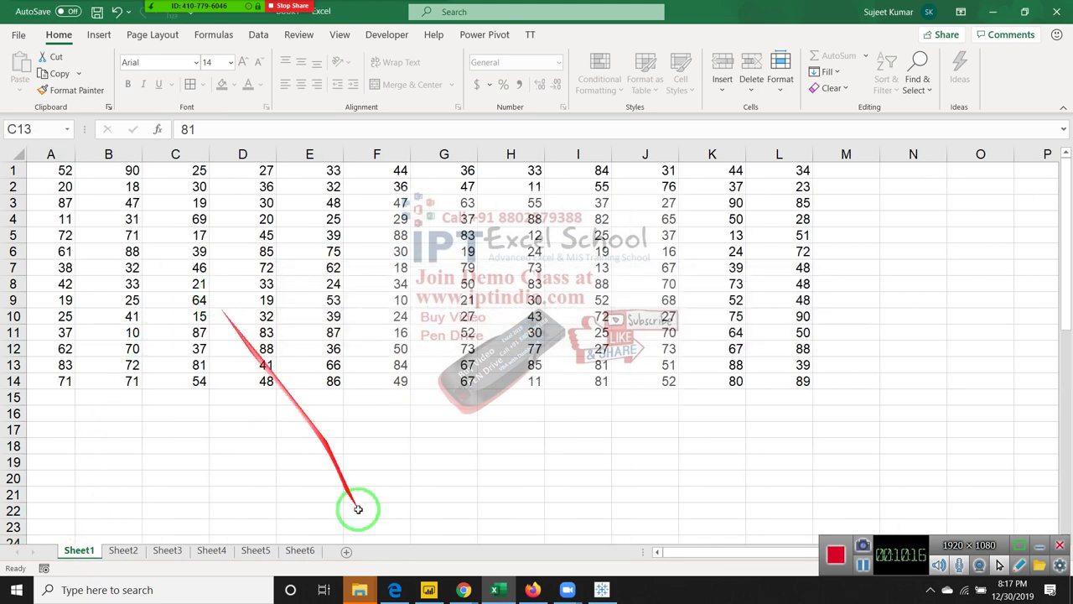
{"action": "left_click", "coordinate": [260, 550]}
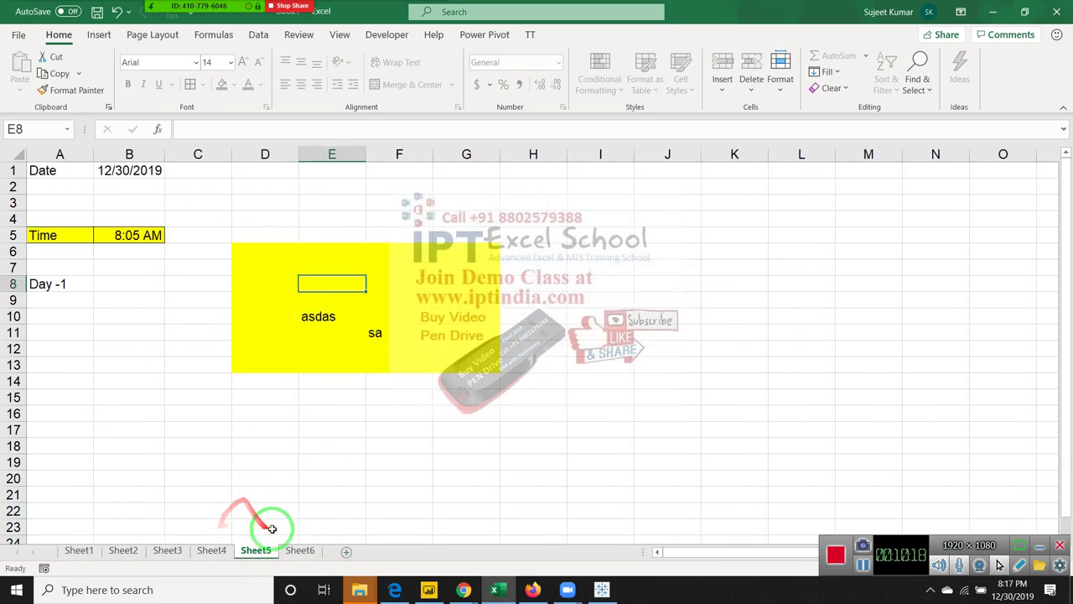
{"action": "left_click", "coordinate": [292, 549]}
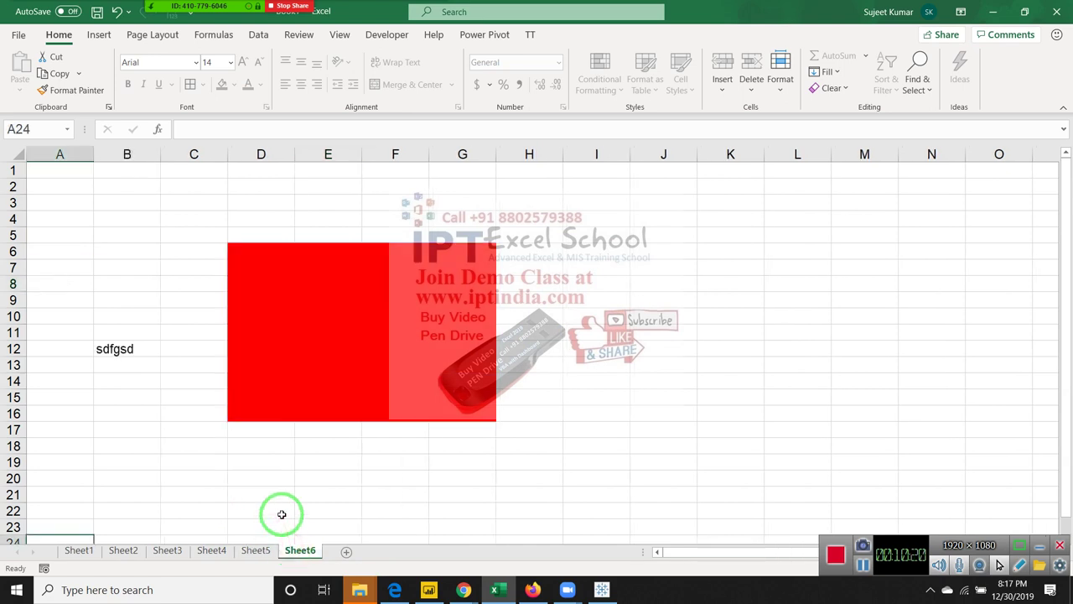
- Add Sheet7 with headers Name, qty, mrp, amt, tax, total, date, time across A1:H1
{"action": "left_click", "coordinate": [350, 551]}
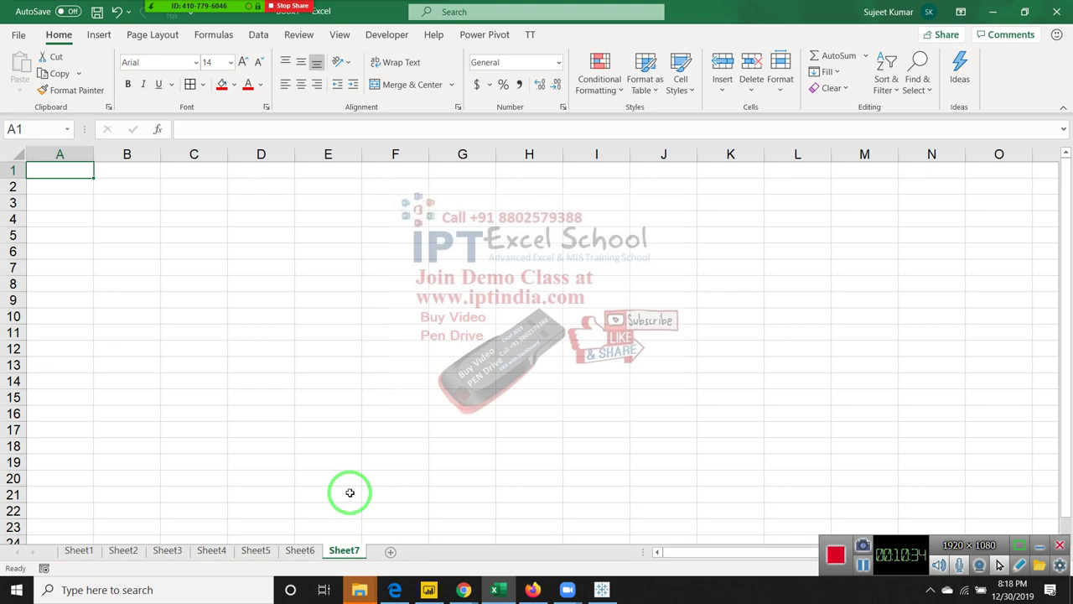
{"action": "type", "text": "Name"}
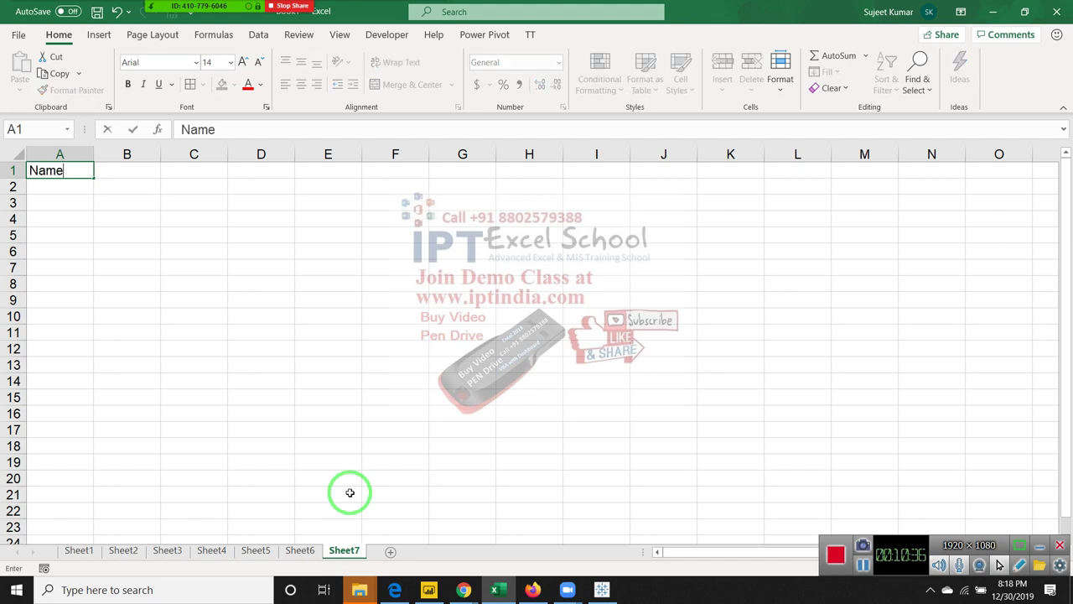
{"action": "key", "text": "Tab"}
{"action": "type", "text": "q"}
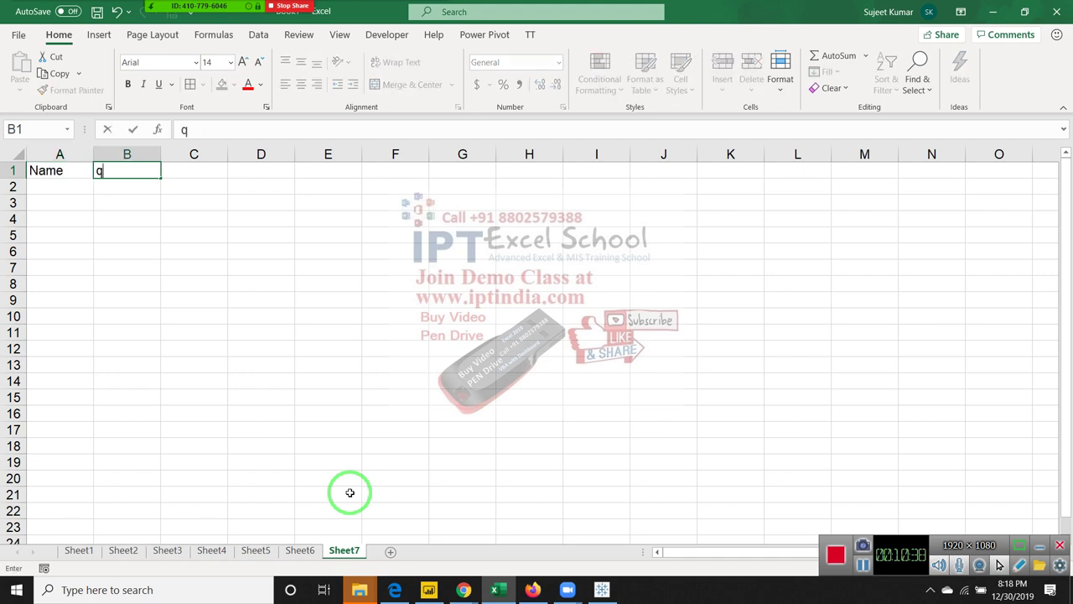
{"action": "type", "text": "ty"}
{"action": "key", "text": "Tab"}
{"action": "type", "text": "mr"}
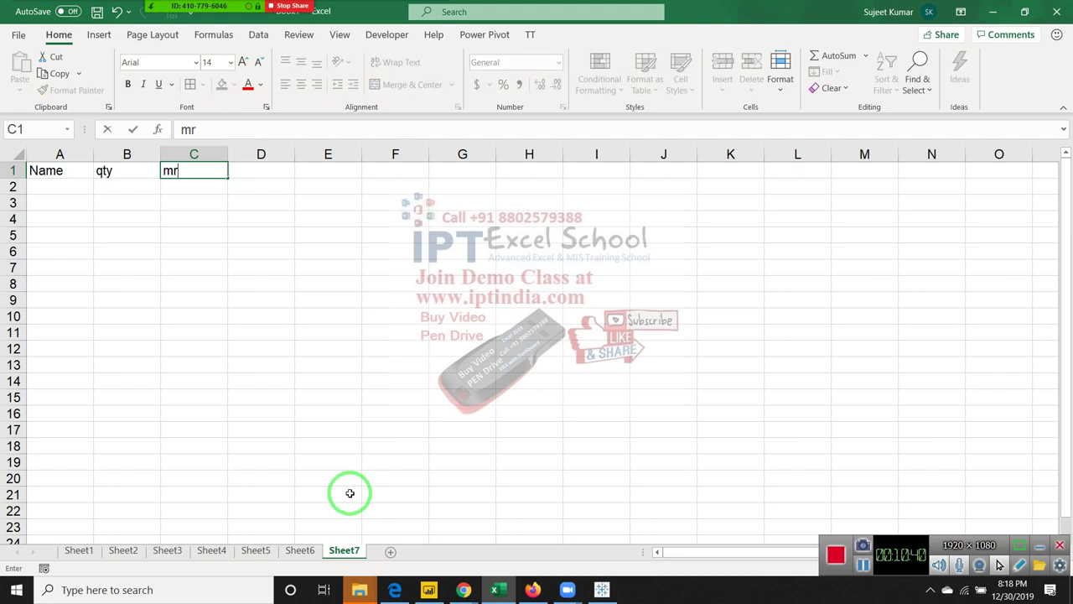
{"action": "key", "text": "Tab"}
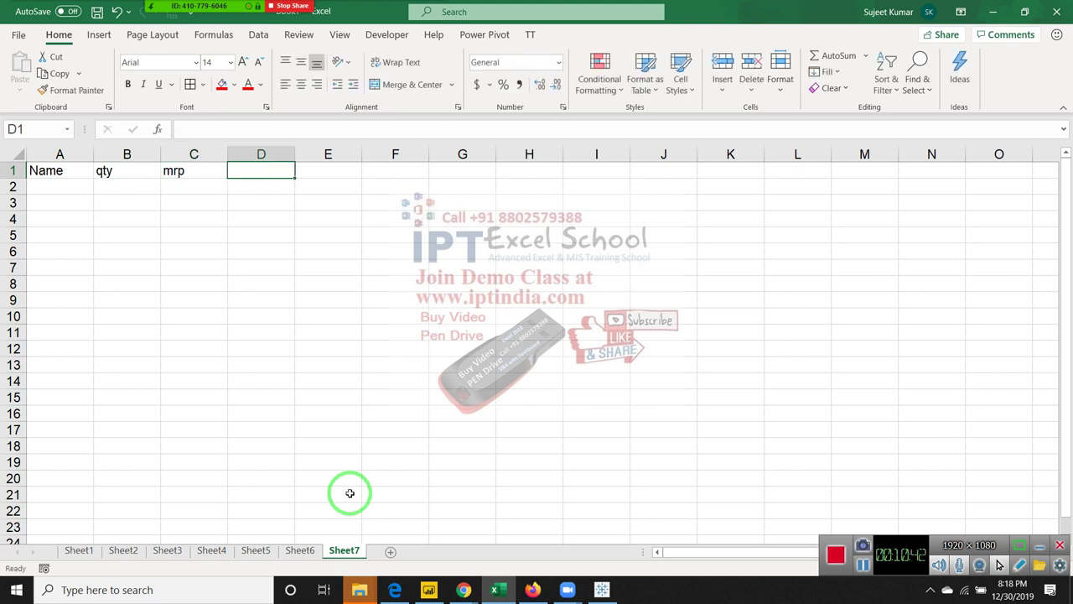
{"action": "type", "text": "amt"}
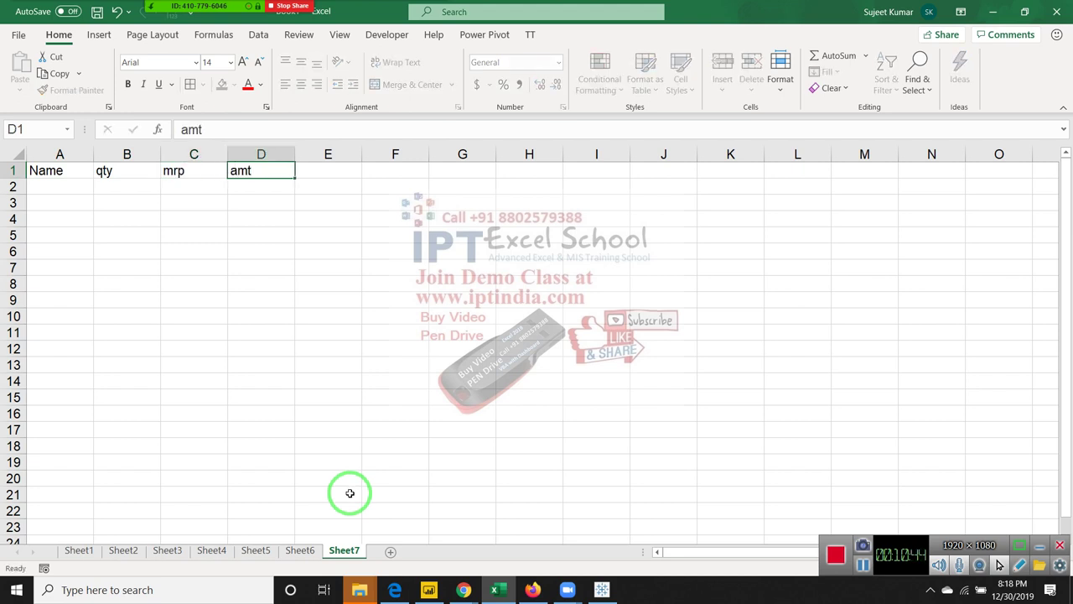
{"action": "key", "text": "Tab"}
{"action": "type", "text": "t"}
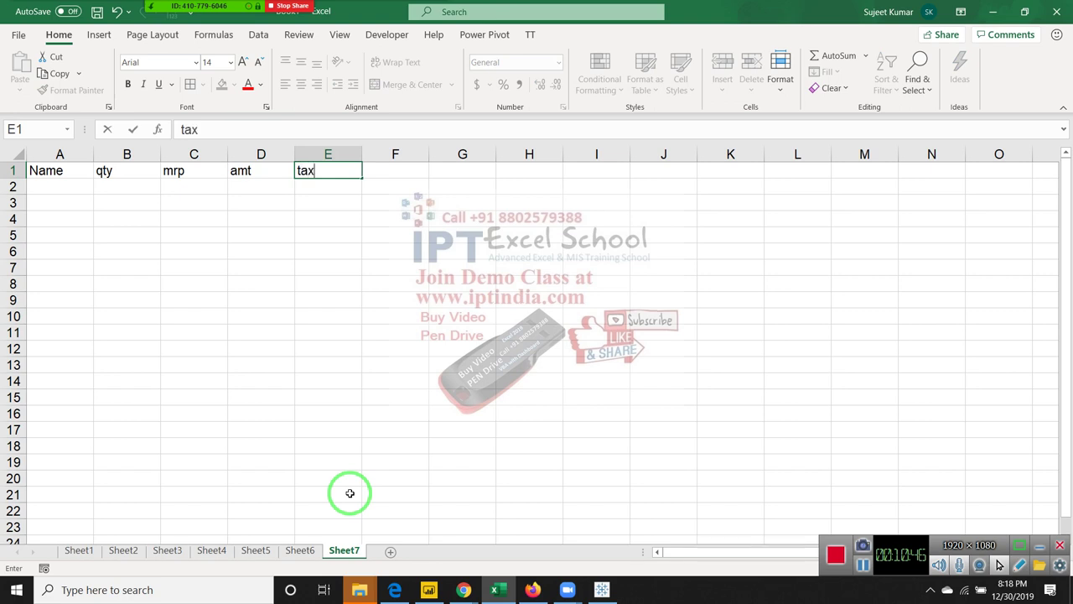
{"action": "key", "text": "Tab"}
{"action": "type", "text": "r"}
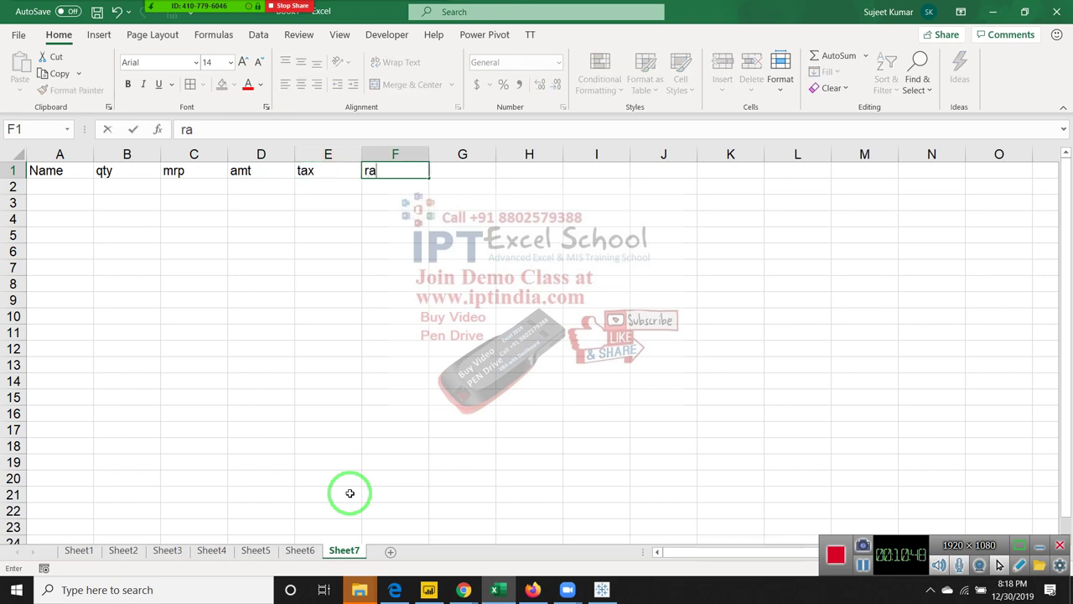
{"action": "type", "text": "to"}
{"action": "type", "text": "tal"}
{"action": "key", "text": "Tab"}
{"action": "type", "text": "d"}
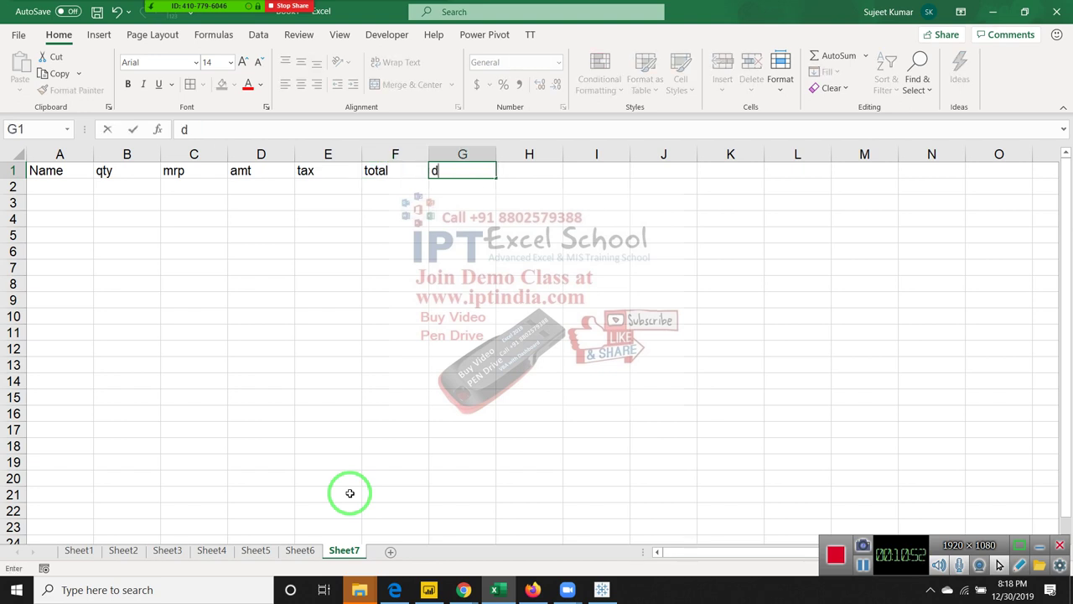
{"action": "type", "text": "ate"}
{"action": "key", "text": "Tab"}
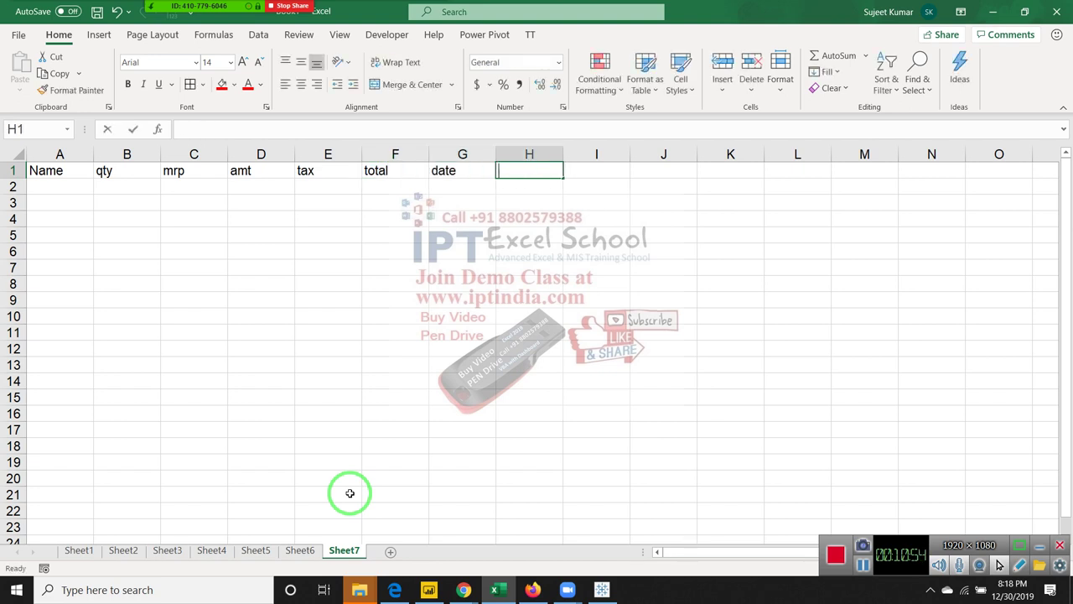
{"action": "type", "text": "time"}
{"action": "key", "text": "Return"}
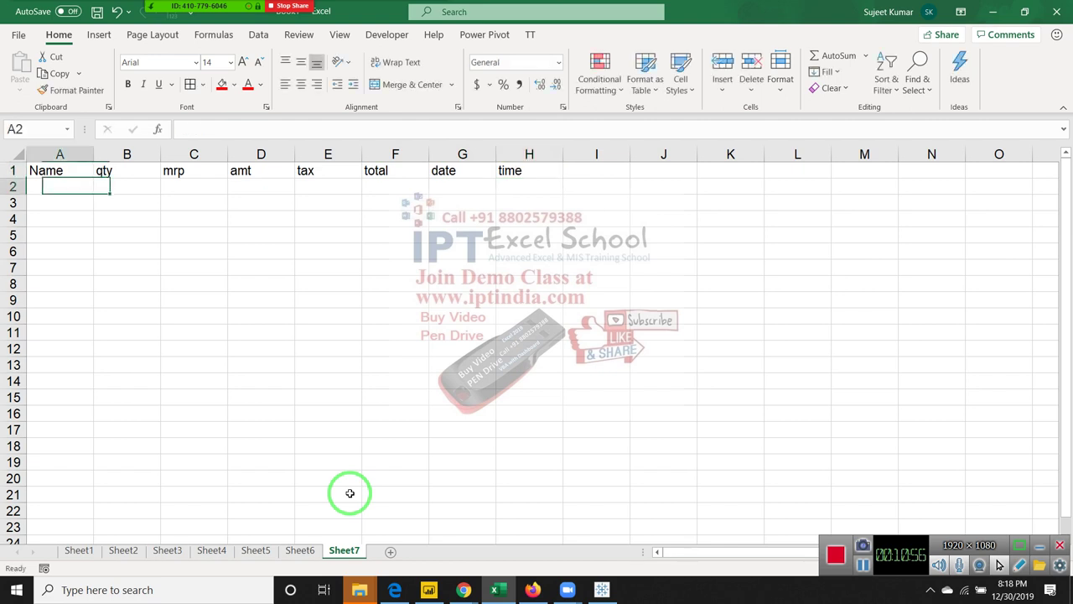
- Enter a sample name in A2, fill names down column A, then clear them
{"action": "type", "text": "Puja"}
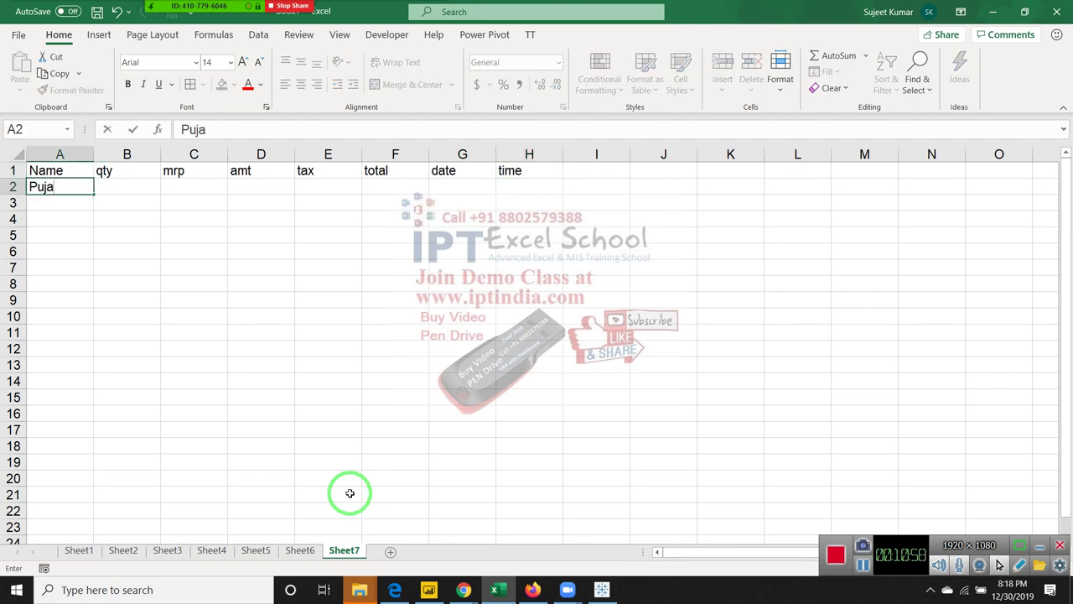
{"action": "key", "text": "Return"}
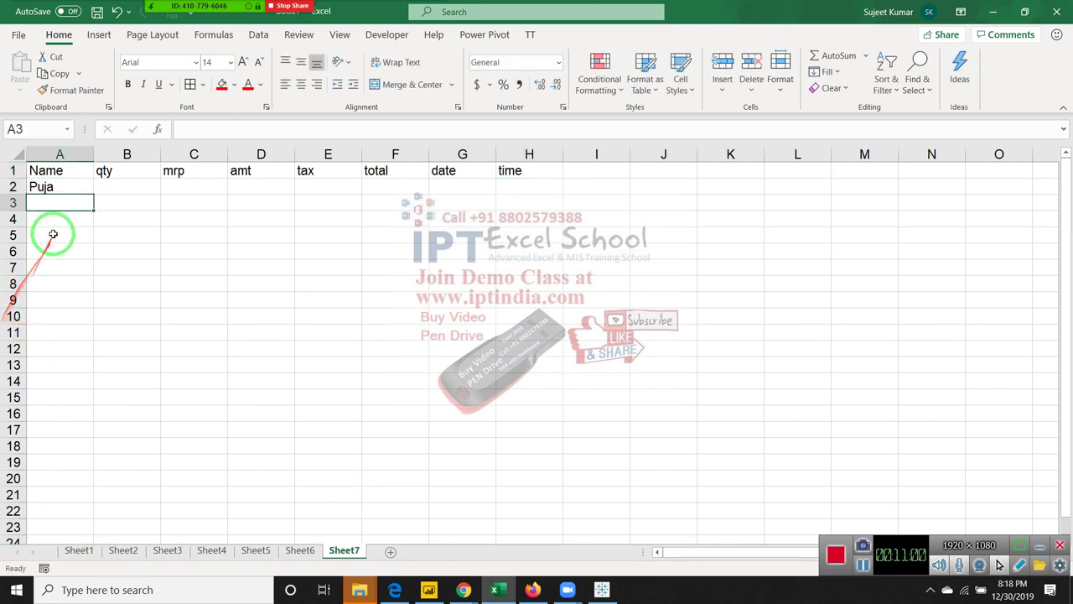
{"action": "left_click", "coordinate": [62, 187]}
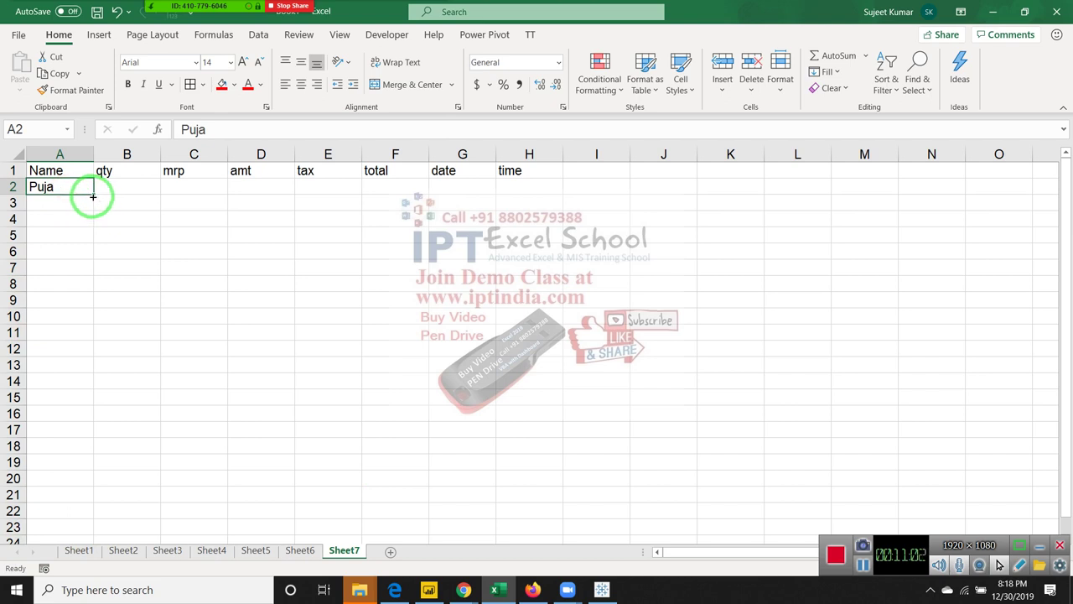
{"action": "left_click_drag", "start_coordinate": [92, 195], "coordinate": [86, 290]}
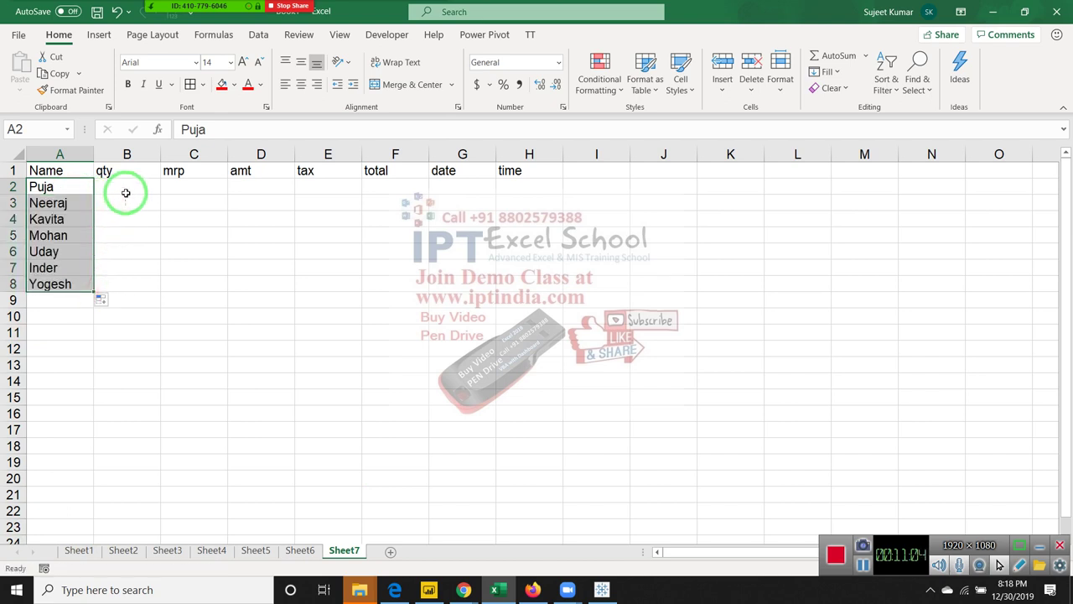
{"action": "left_click_drag", "start_coordinate": [71, 190], "coordinate": [65, 291]}
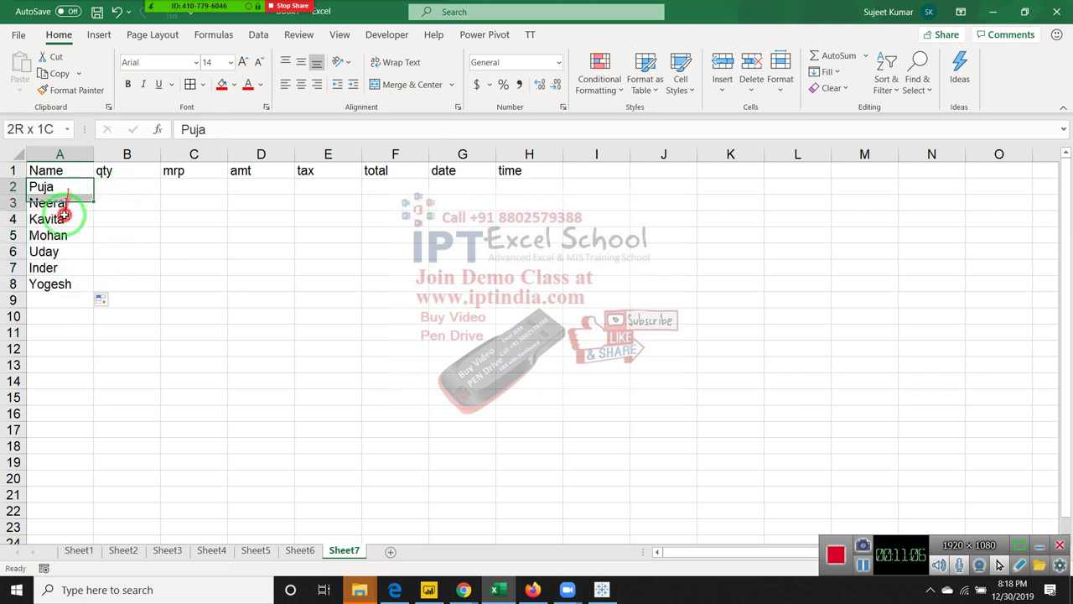
{"action": "key", "text": "Delete"}
- Enter the amt formula =B2*C2 in D2 and fill it down to D9
{"action": "key", "text": "Right"}
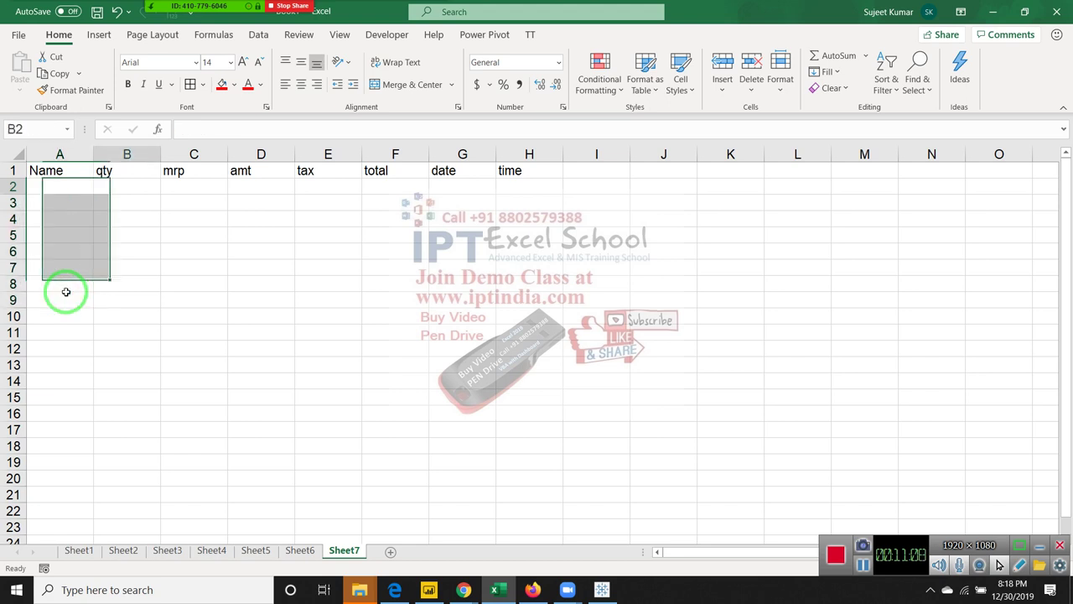
{"action": "key", "text": "Right"}
{"action": "key", "text": "Right"}
{"action": "type", "text": "="}
{"action": "key", "text": "Left"}
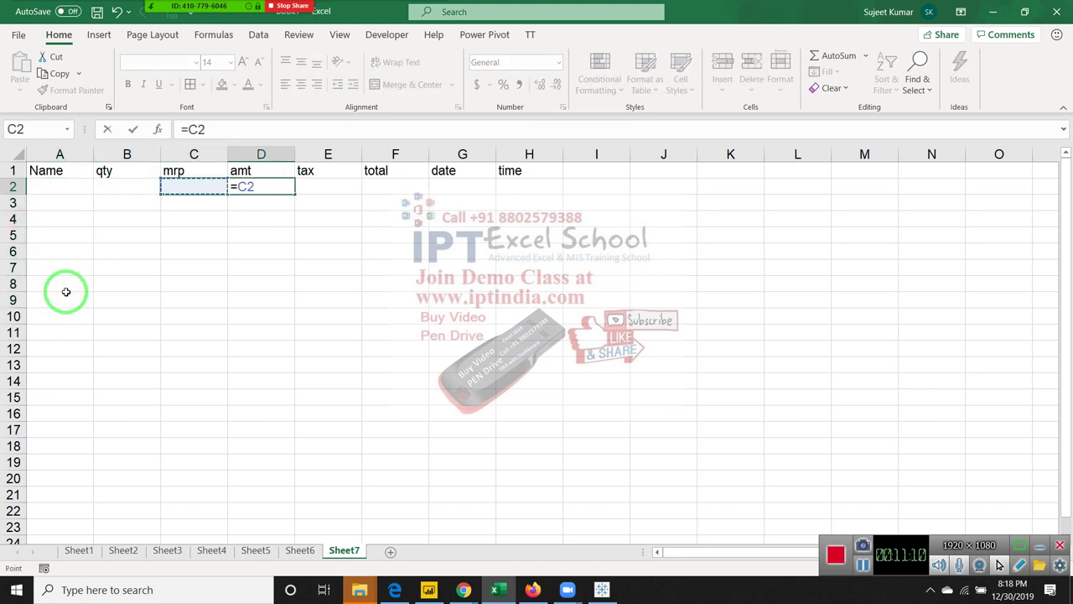
{"action": "key", "text": "Left"}
{"action": "type", "text": "*"}
{"action": "key", "text": "Left"}
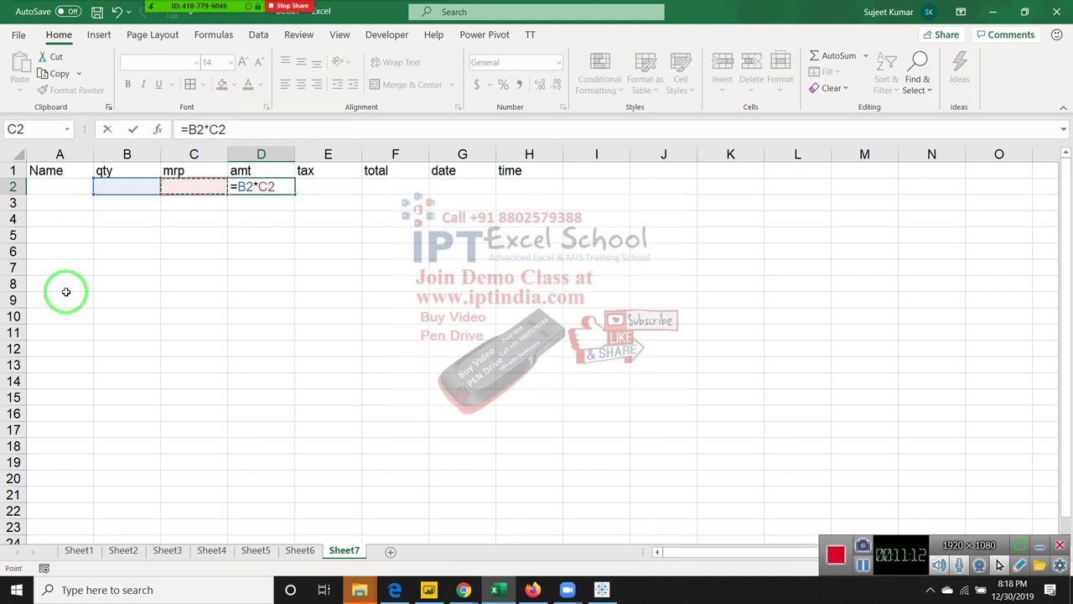
{"action": "key", "text": "Return"}
{"action": "key", "text": "Up"}
{"action": "key", "text": "shift+Down"}
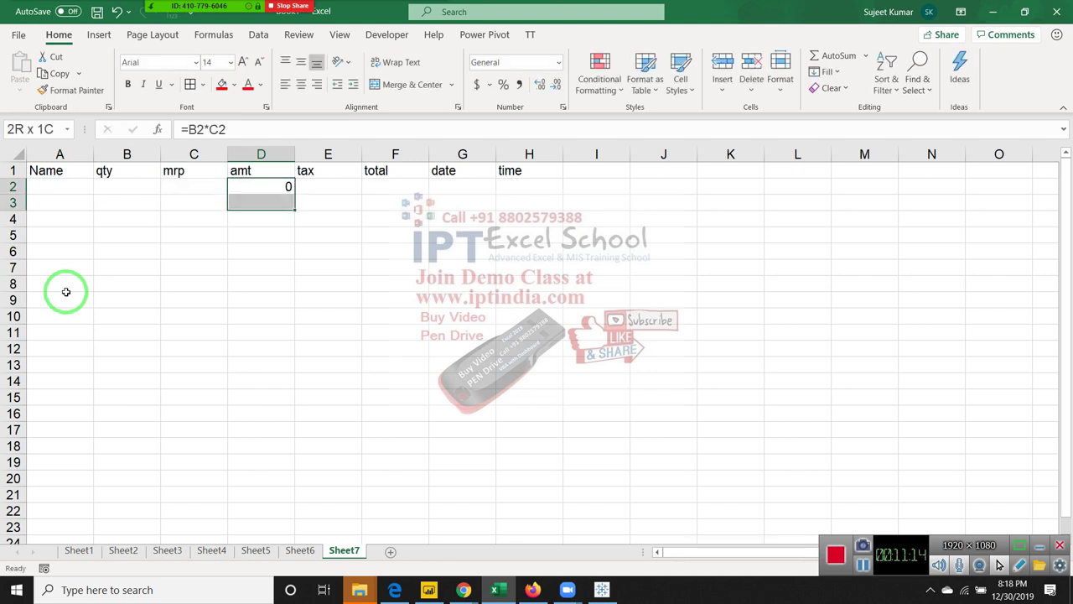
{"action": "key", "text": "shift+Down"}
{"action": "key", "text": "shift+Down"}
{"action": "key", "text": "shift+Down"}
{"action": "key", "text": "shift+Down"}
{"action": "key", "text": "shift+Down"}
{"action": "key", "text": "shift+Down"}
{"action": "key", "text": "ctrl+d"}
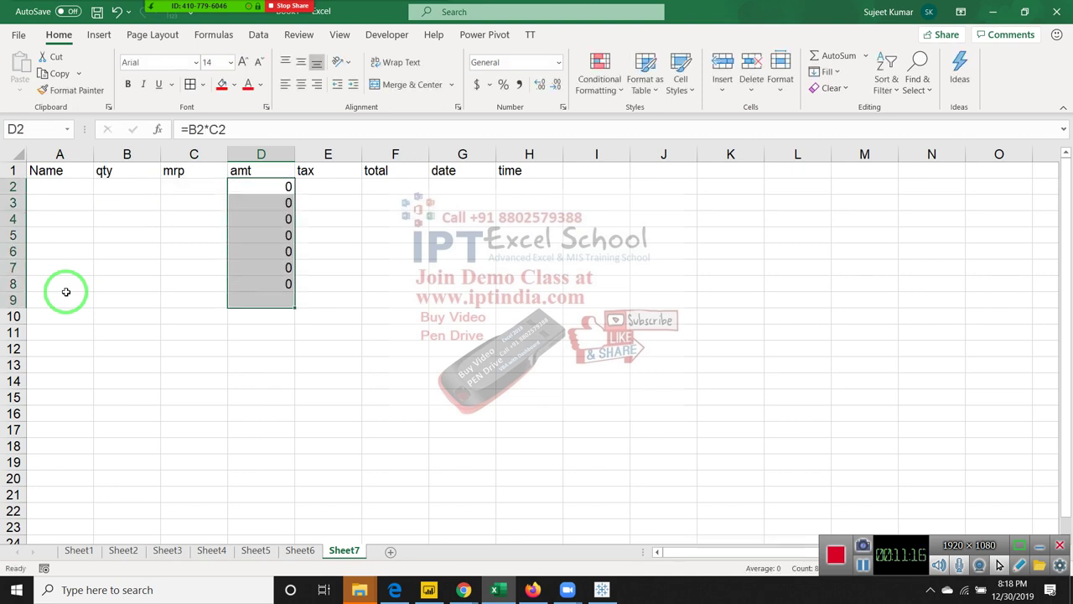
- Enter the tax formula based on amt in E2 and fill it down to E9
{"action": "key", "text": "Up"}
{"action": "key", "text": "Right"}
{"action": "key", "text": "Down"}
{"action": "type", "text": "="}
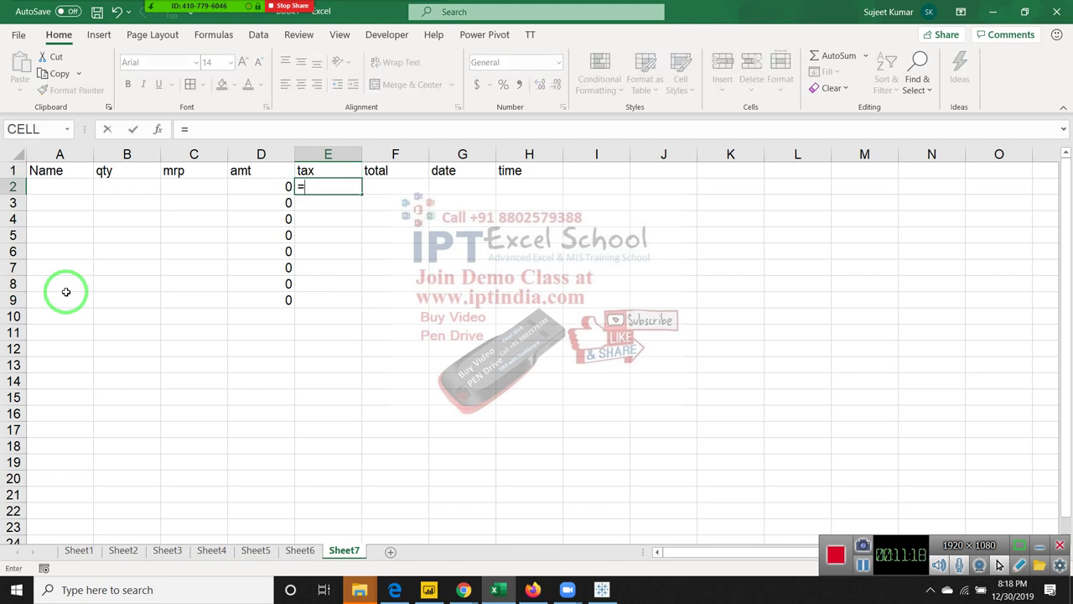
{"action": "key", "text": "Left"}
{"action": "type", "text": "*"}
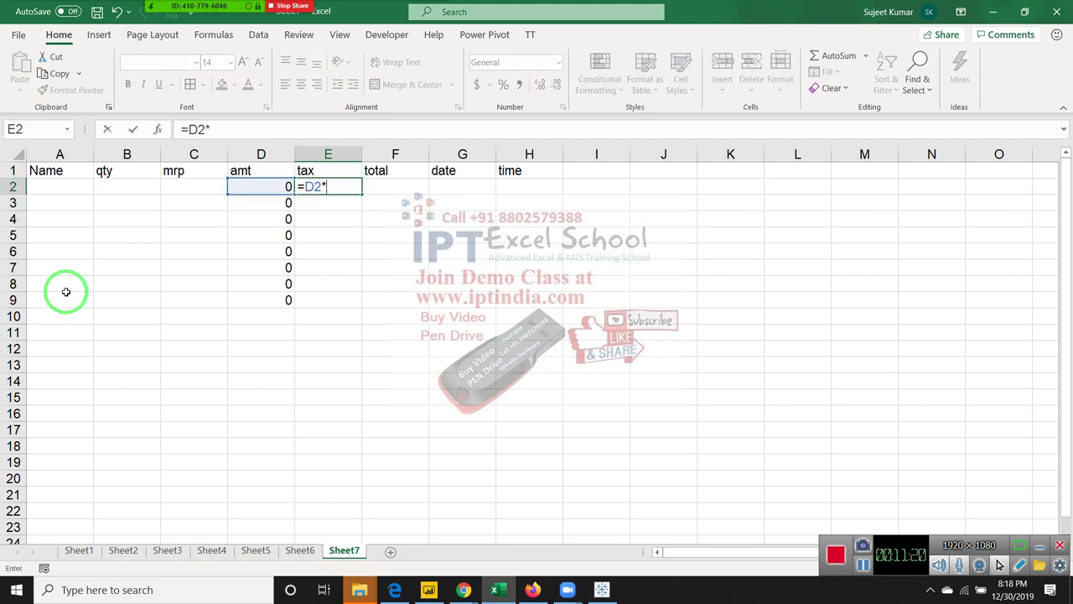
{"action": "key", "text": "Return"}
{"action": "key", "text": "Left"}
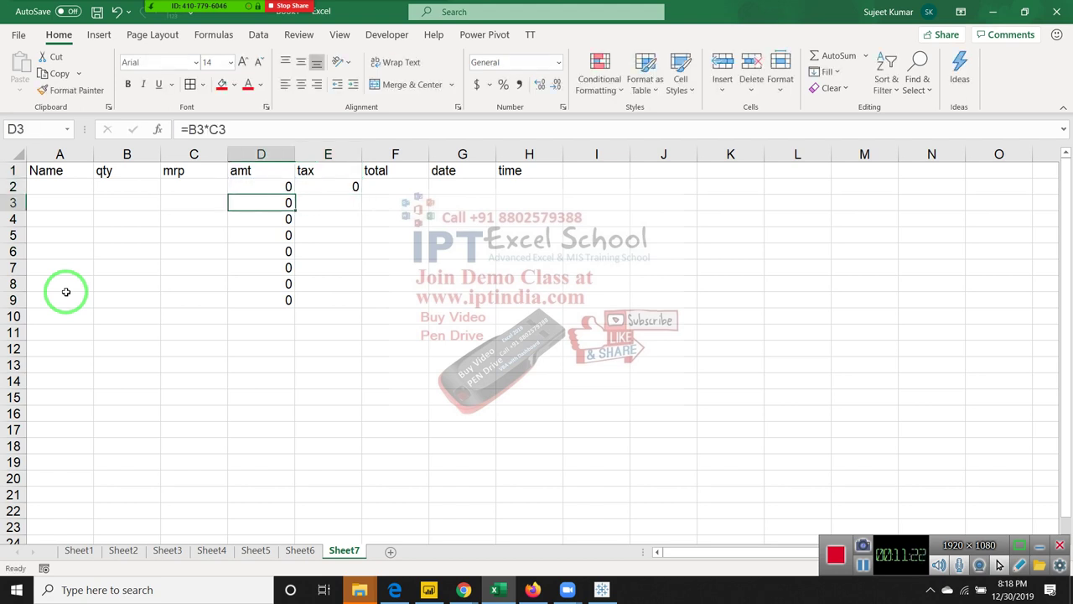
{"action": "key", "text": "ctrl+Down"}
{"action": "key", "text": "Right"}
{"action": "key", "text": "ctrl+shift+Up"}
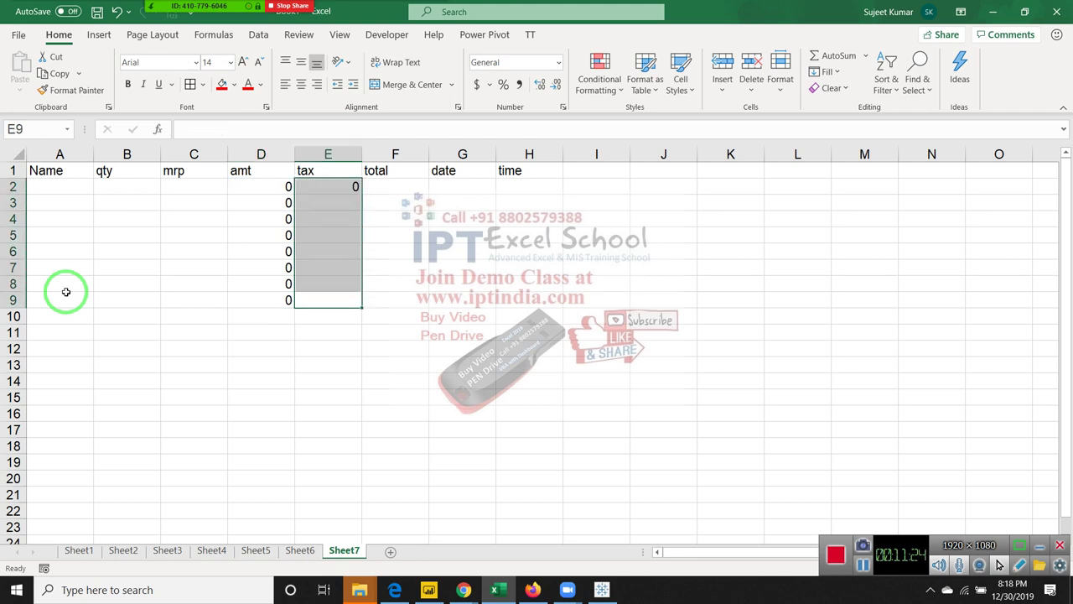
{"action": "key", "text": "ctrl+d"}
- Enter the total formula =D2+E2 in F2 and fill it down to F9
{"action": "key", "text": "Right"}
{"action": "key", "text": "ctrl+Up"}
{"action": "key", "text": "Down"}
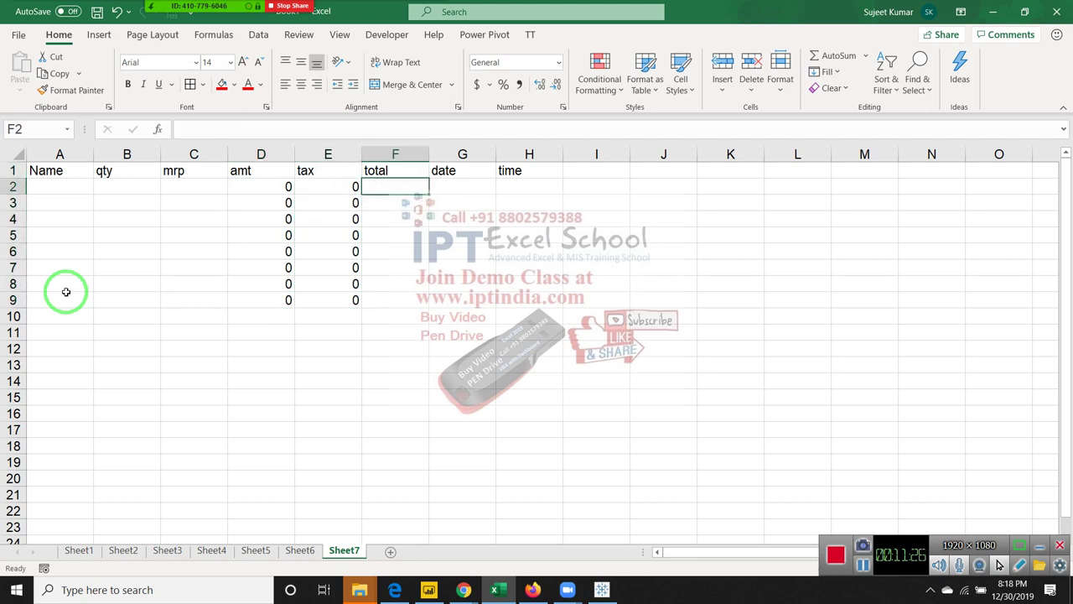
{"action": "type", "text": "="}
{"action": "key", "text": "Left"}
{"action": "key", "text": "Left"}
{"action": "type", "text": "+"}
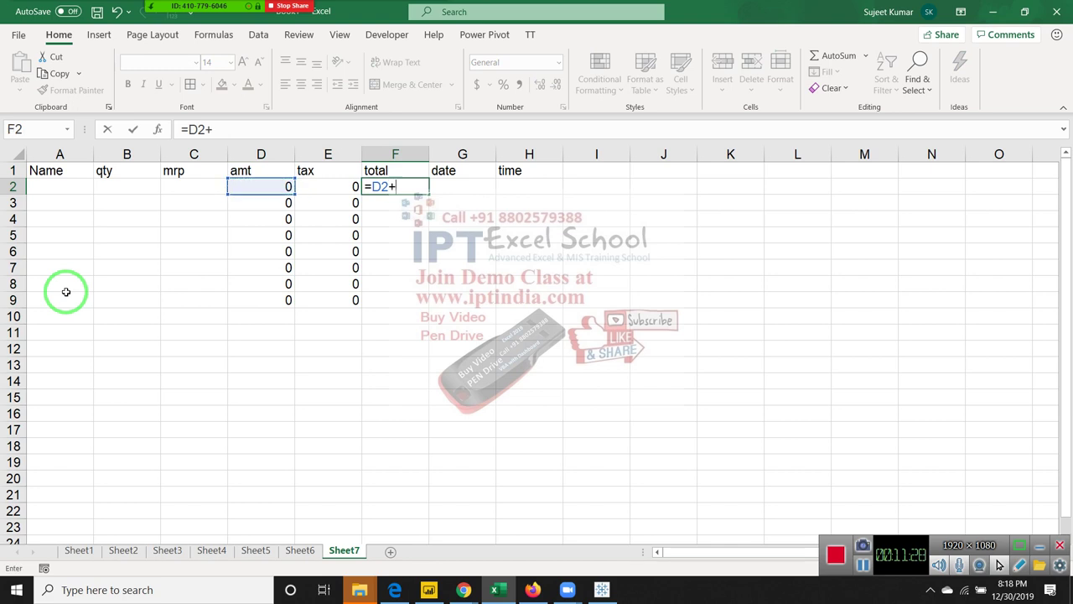
{"action": "key", "text": "Left"}
{"action": "key", "text": "Return"}
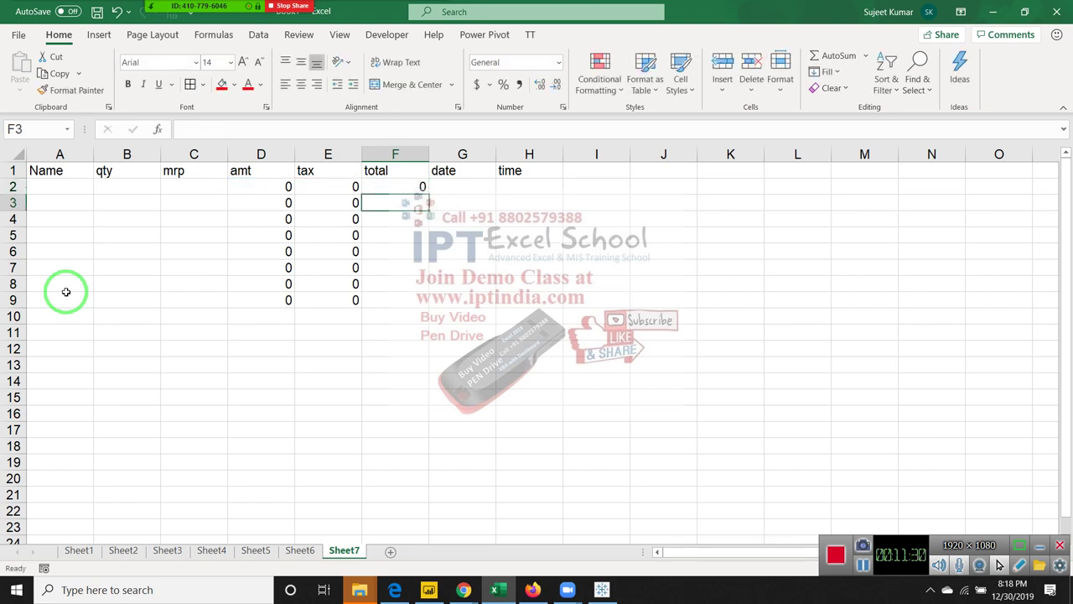
{"action": "key", "text": "Left"}
{"action": "key", "text": "ctrl+Down"}
{"action": "key", "text": "Right"}
{"action": "key", "text": "ctrl+shift+Up"}
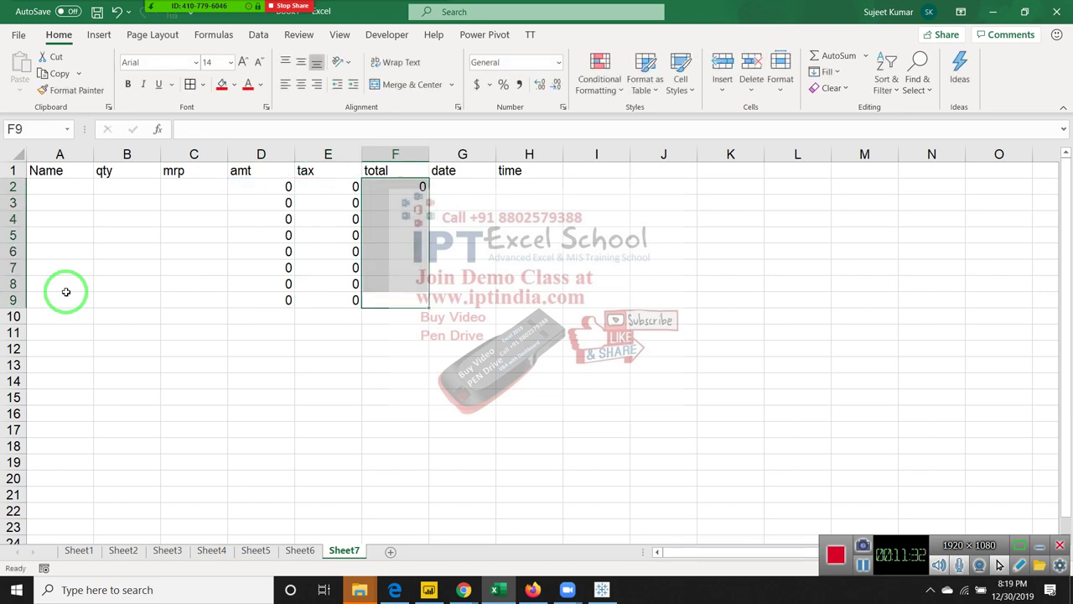
{"action": "key", "text": "ctrl+d"}
{"action": "key", "text": "Right"}
- Insert a blank column before the total column
{"action": "key", "text": "Left"}
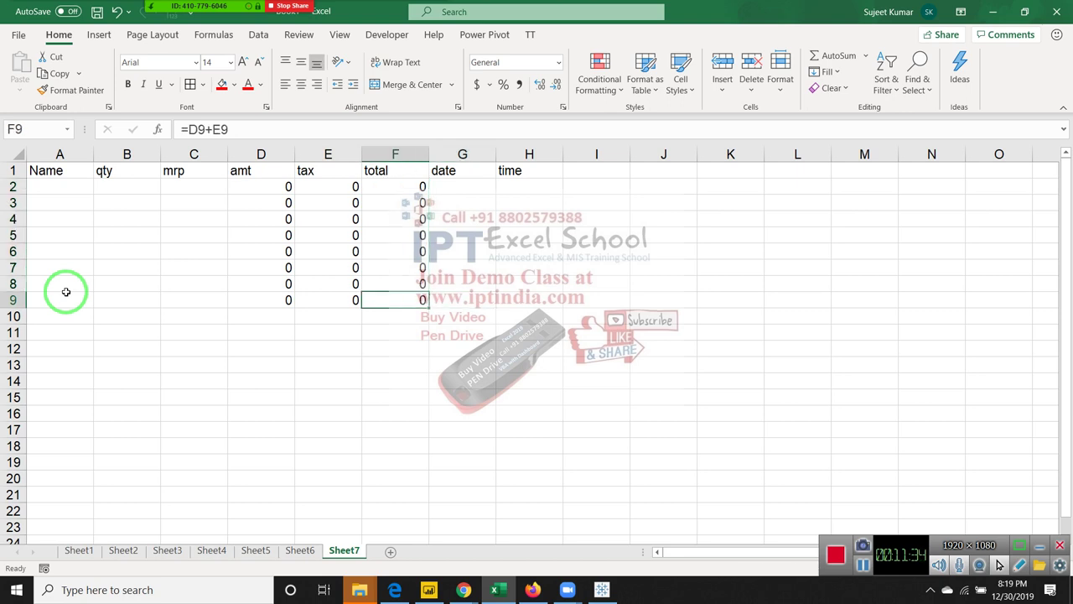
{"action": "key", "text": "ctrl+space"}
{"action": "key", "text": "ctrl+shift+plus"}
{"action": "key", "text": "Up"}
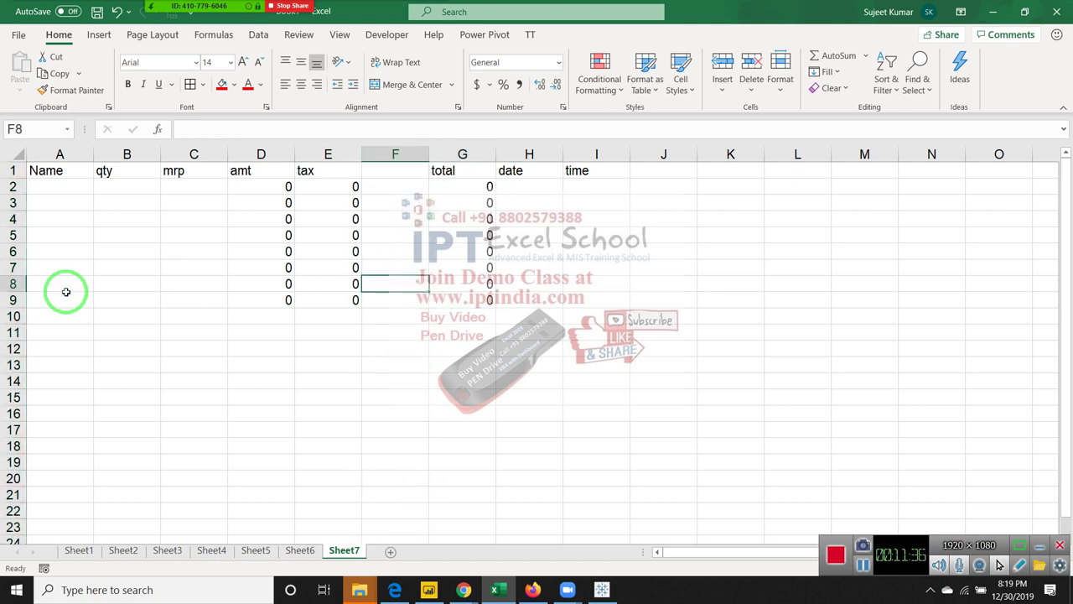
- Head column F 'Com' and enter the 2% commission formula =D2*2% in F2
{"action": "key", "text": "ctrl+Up"}
{"action": "type", "text": "Com"}
{"action": "key", "text": "Return"}
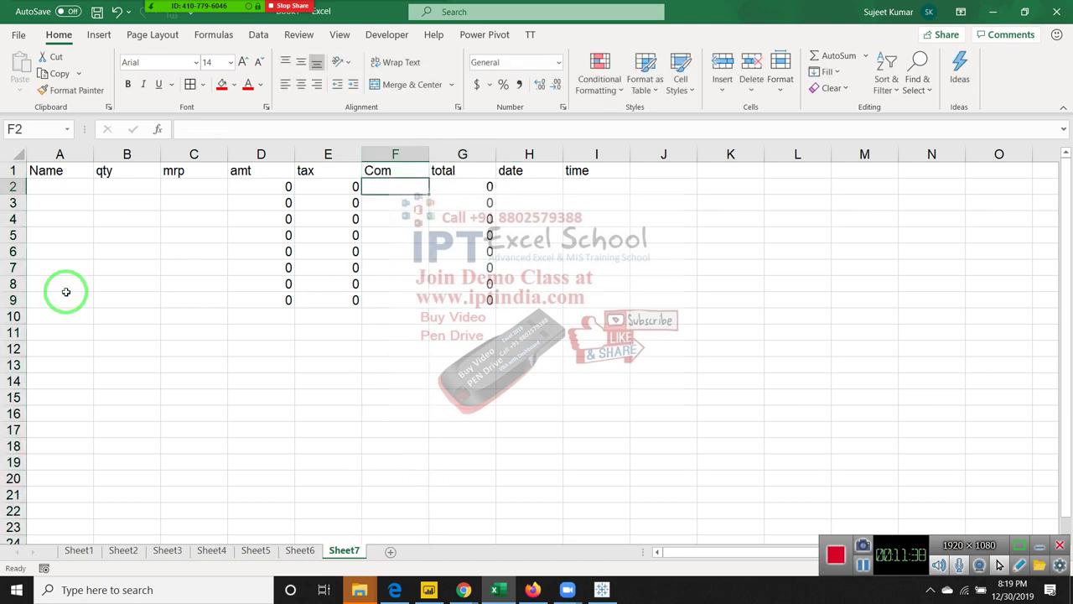
{"action": "type", "text": "="}
{"action": "key", "text": "Left"}
{"action": "key", "text": "Left"}
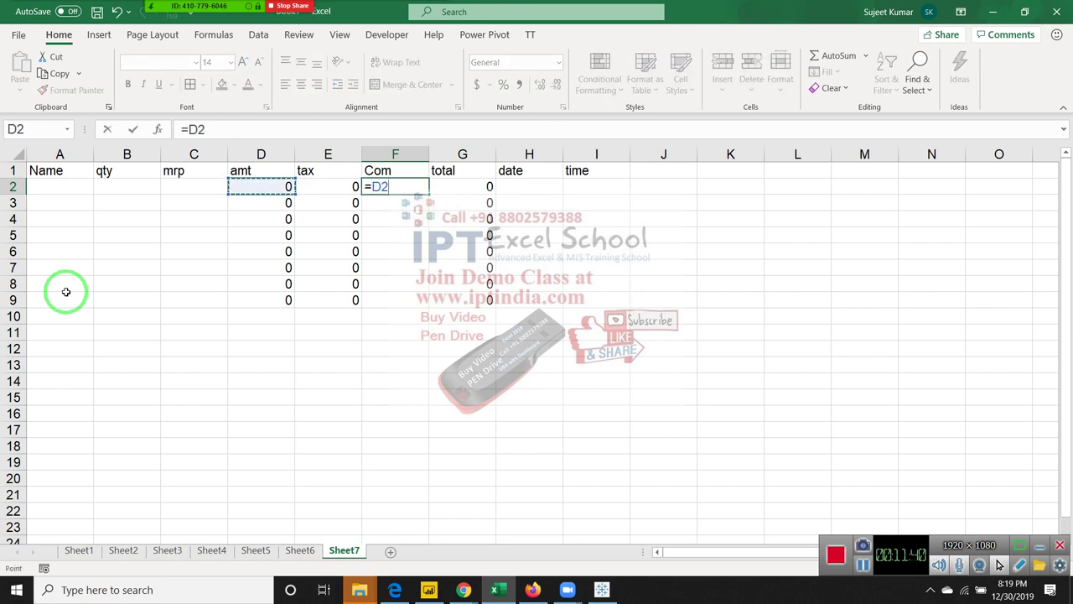
{"action": "type", "text": "*"}
{"action": "type", "text": "%"}
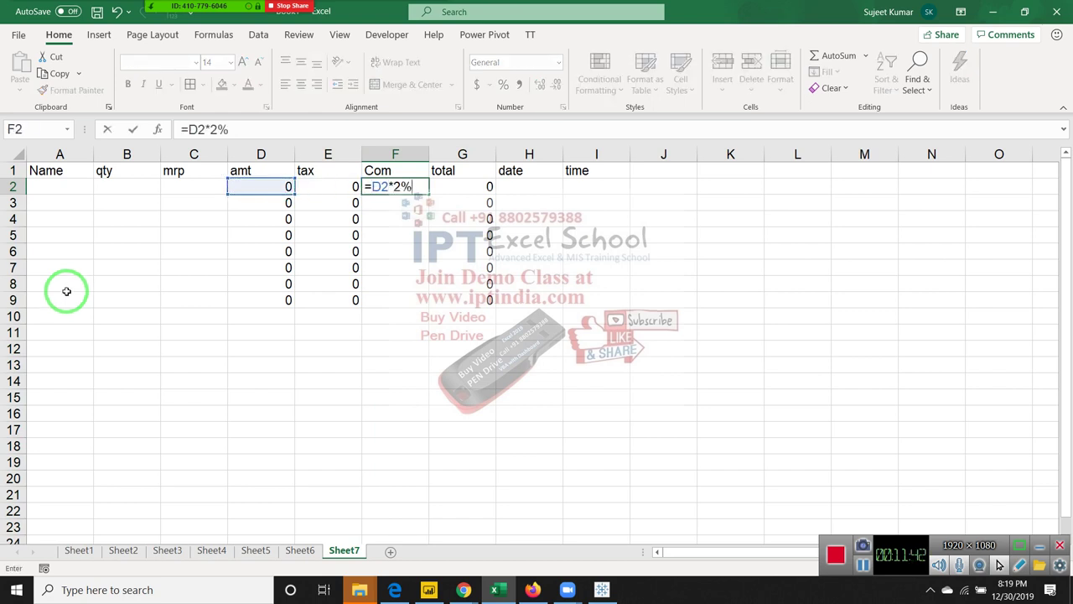
{"action": "key", "text": "Return"}
- Fill the Com formula down to F9 and review the headings along row 1
{"action": "key", "text": "Left"}
{"action": "key", "text": "ctrl+Down"}
{"action": "key", "text": "Right"}
{"action": "key", "text": "ctrl+shift+Up"}
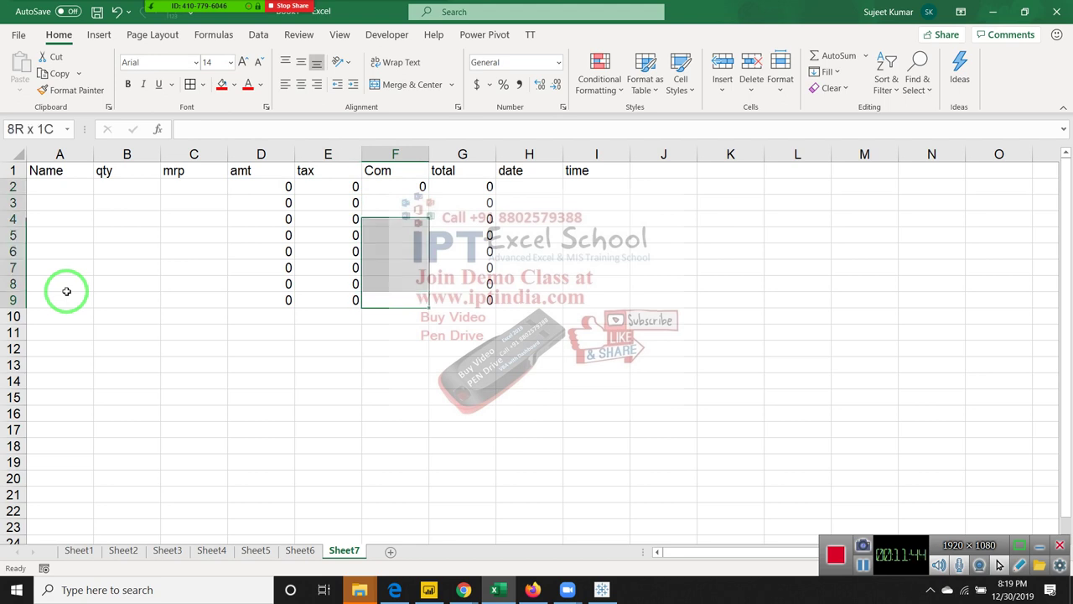
{"action": "key", "text": "ctrl+d"}
{"action": "key", "text": "Right"}
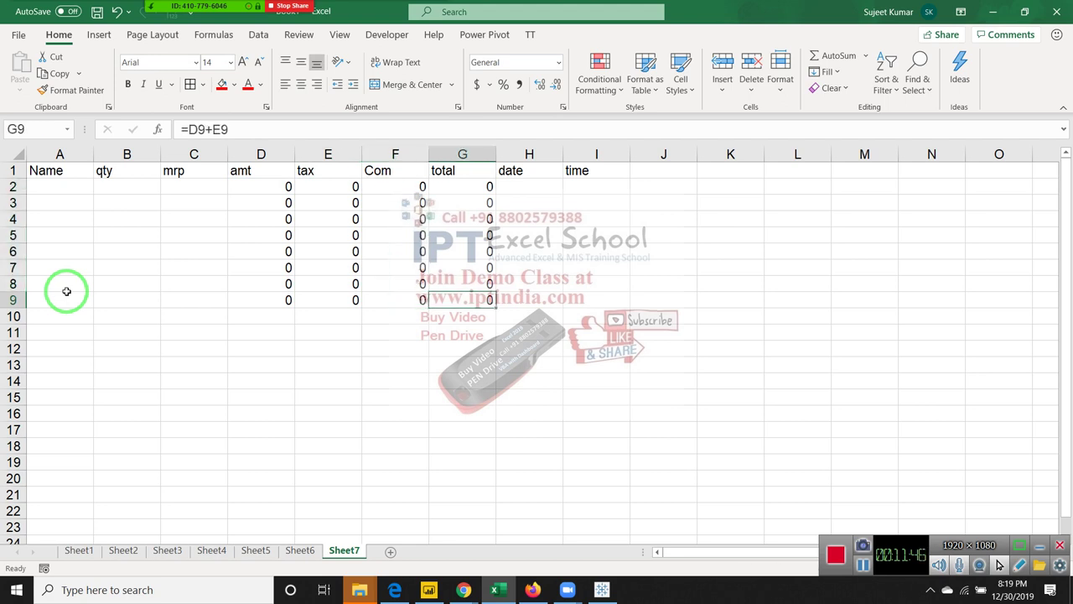
{"action": "key", "text": "Up"}
{"action": "key", "text": "Up"}
{"action": "key", "text": "Up"}
{"action": "key", "text": "Up"}
{"action": "key", "text": "Up"}
{"action": "key", "text": "Up"}
{"action": "key", "text": "Right"}
{"action": "key", "text": "Right"}
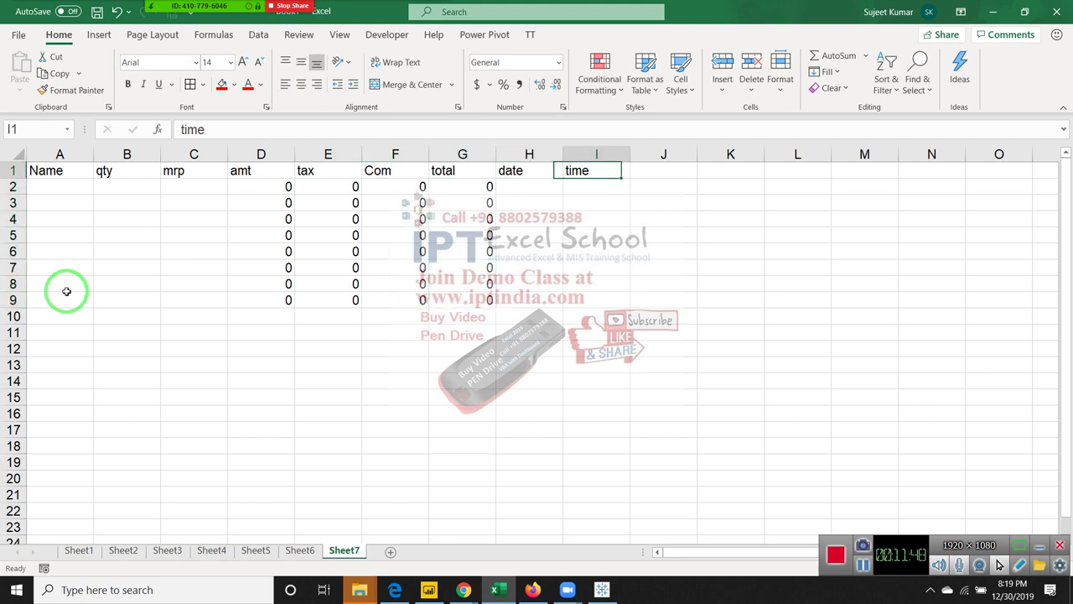
{"action": "key", "text": "Left"}
{"action": "key", "text": "Left"}
{"action": "key", "text": "Left"}
{"action": "key", "text": "Left"}
{"action": "key", "text": "Left"}
{"action": "key", "text": "Left"}
{"action": "key", "text": "Left"}
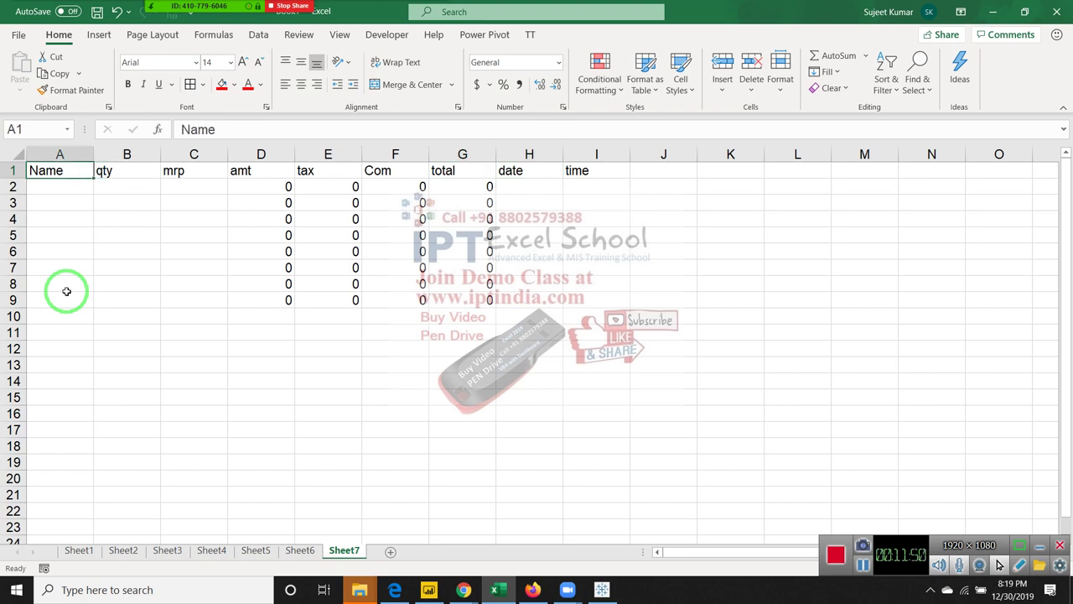
- Enter a name, qty 20 and mrp 30 in row 2, with today's date in H2 and current time in I2
{"action": "key", "text": "Down"}
{"action": "type", "text": "Puja"}
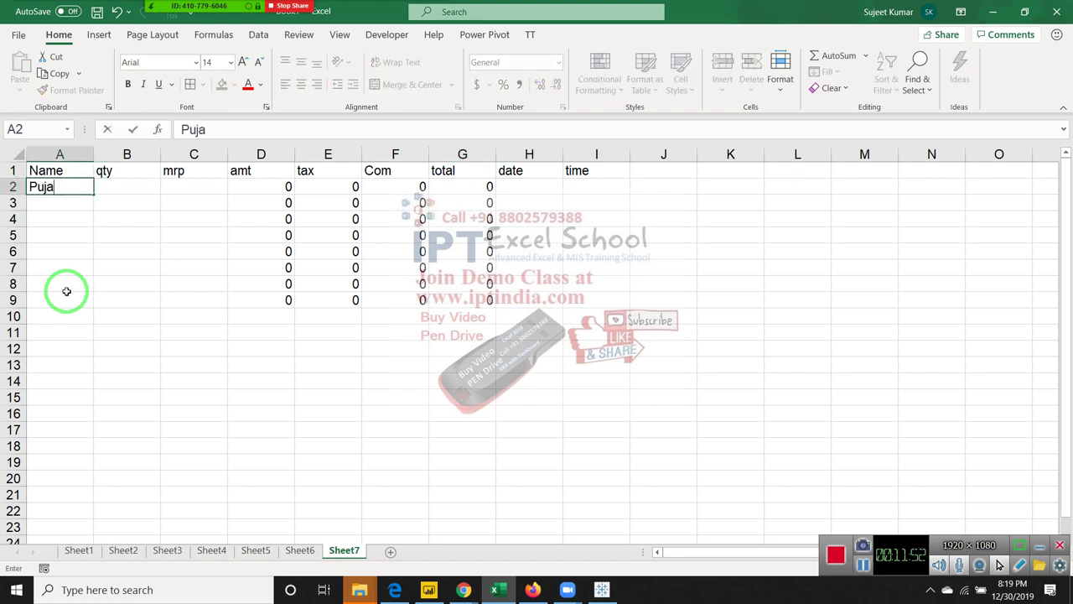
{"action": "key", "text": "Tab"}
{"action": "type", "text": "20"}
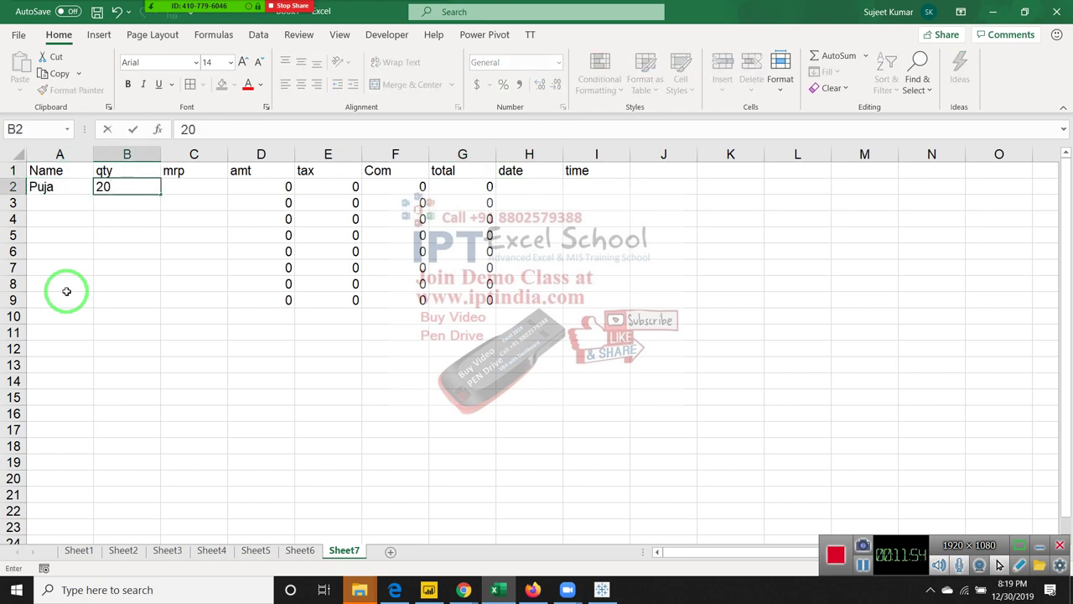
{"action": "key", "text": "Tab"}
{"action": "type", "text": "30"}
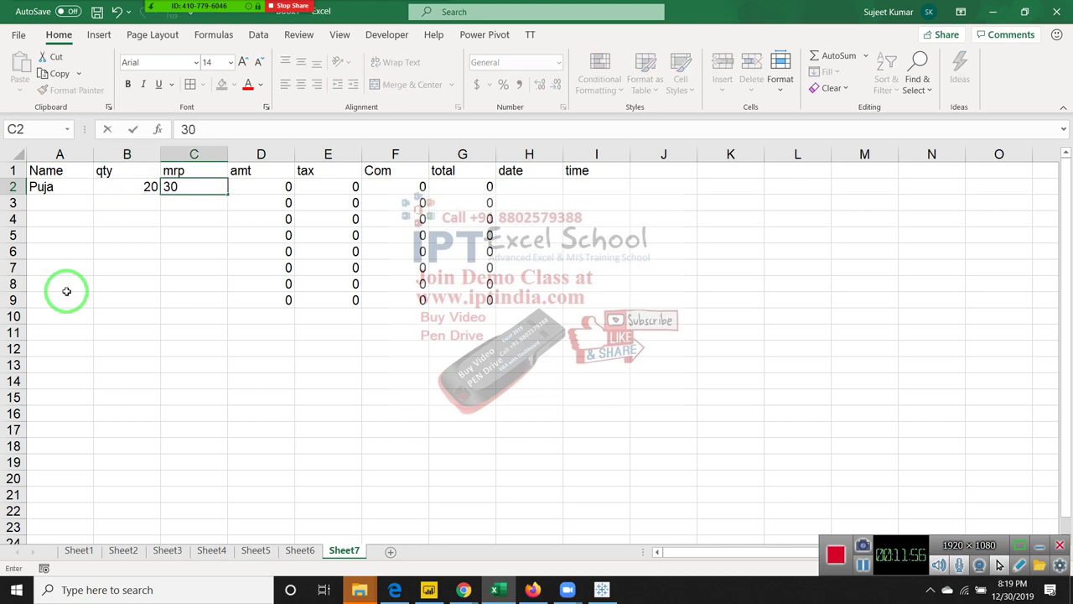
{"action": "key", "text": "Tab"}
{"action": "key", "text": "Tab"}
{"action": "key", "text": "Tab"}
{"action": "key", "text": "Tab"}
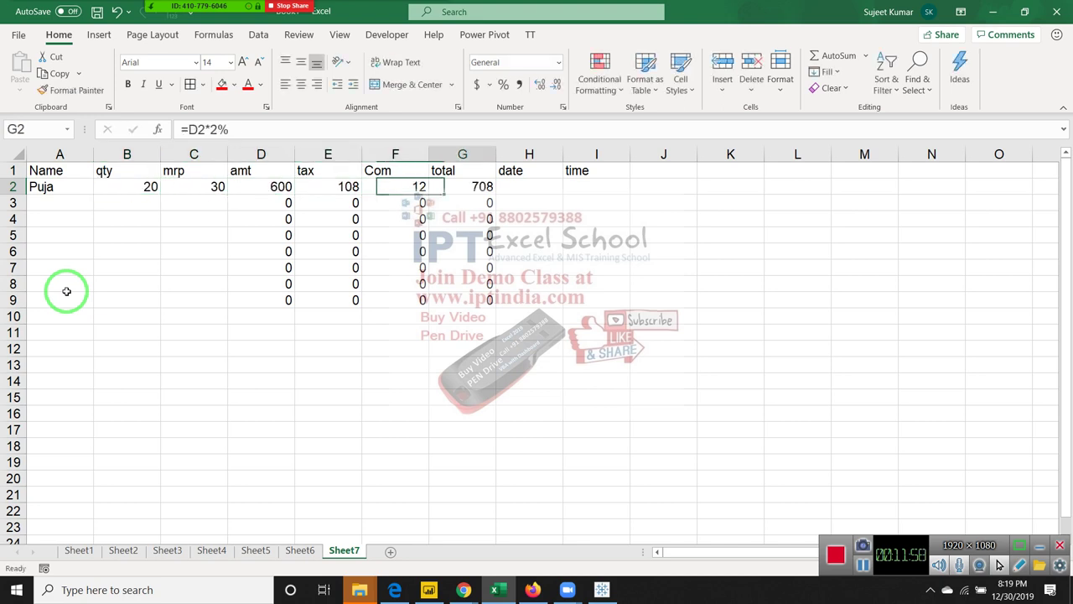
{"action": "key", "text": "Tab"}
{"action": "key", "text": "ctrl+semicolon"}
{"action": "key", "text": "Tab"}
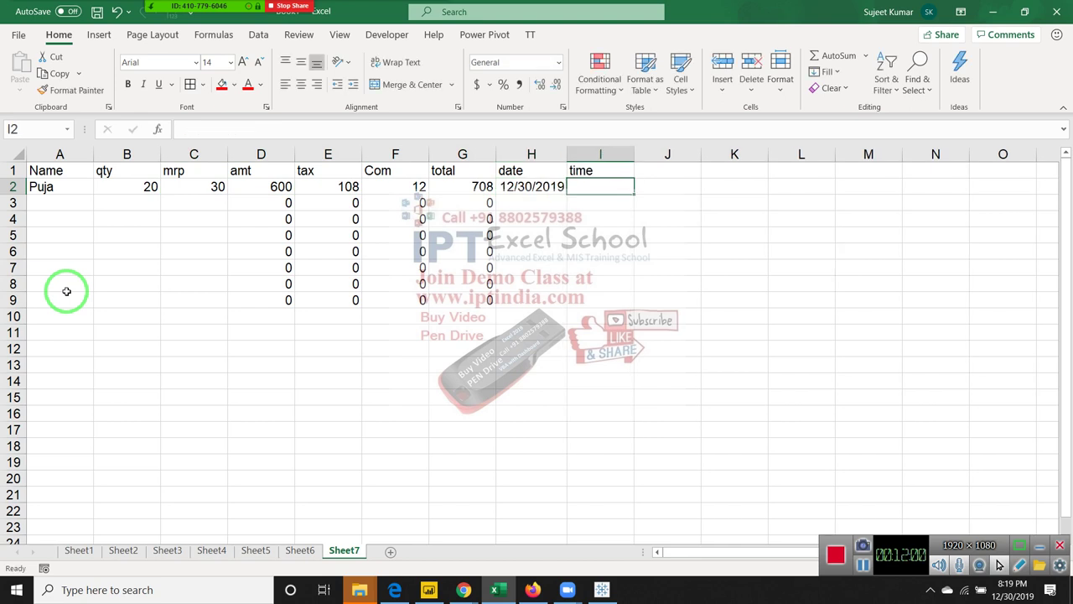
{"action": "key", "text": "ctrl+shift+semicolon"}
{"action": "key", "text": "Return"}
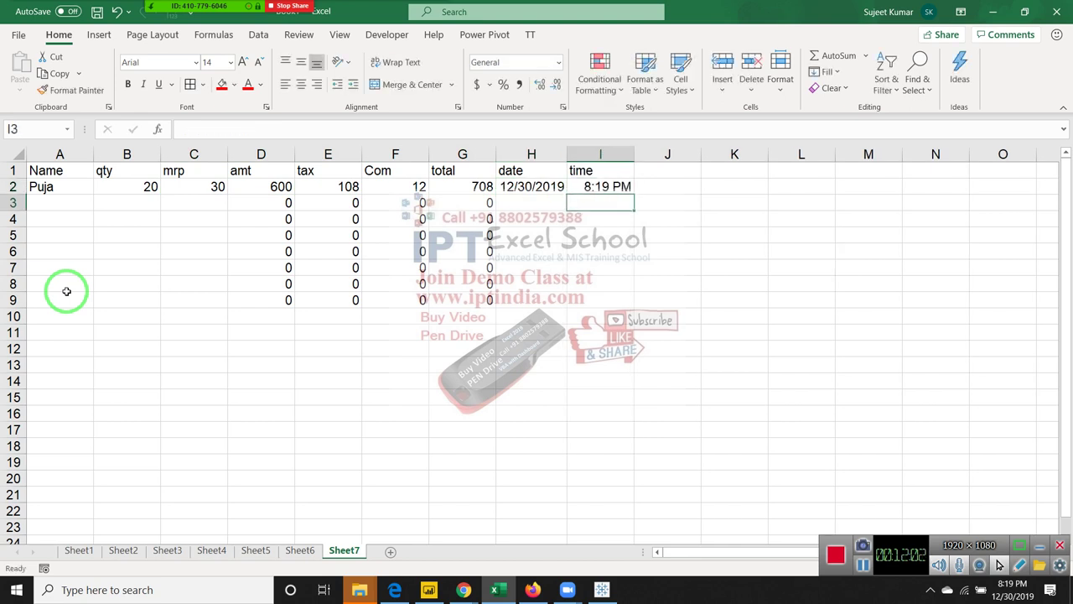
- Review row 2's formulas, then delete the tax formula in E2 so the total drops to 600
{"action": "key", "text": "Left"}
{"action": "key", "text": "Left"}
{"action": "key", "text": "Left"}
{"action": "key", "text": "Left"}
{"action": "key", "text": "Left"}
{"action": "key", "text": "Up"}
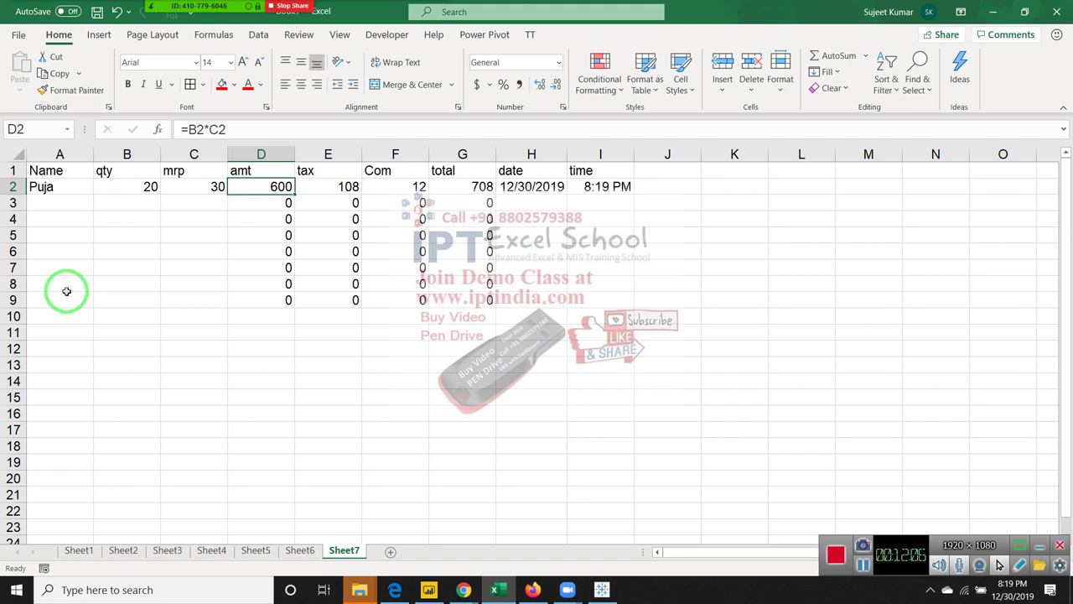
{"action": "key", "text": "Right"}
{"action": "key", "text": "Right"}
{"action": "key", "text": "Right"}
{"action": "key", "text": "Right"}
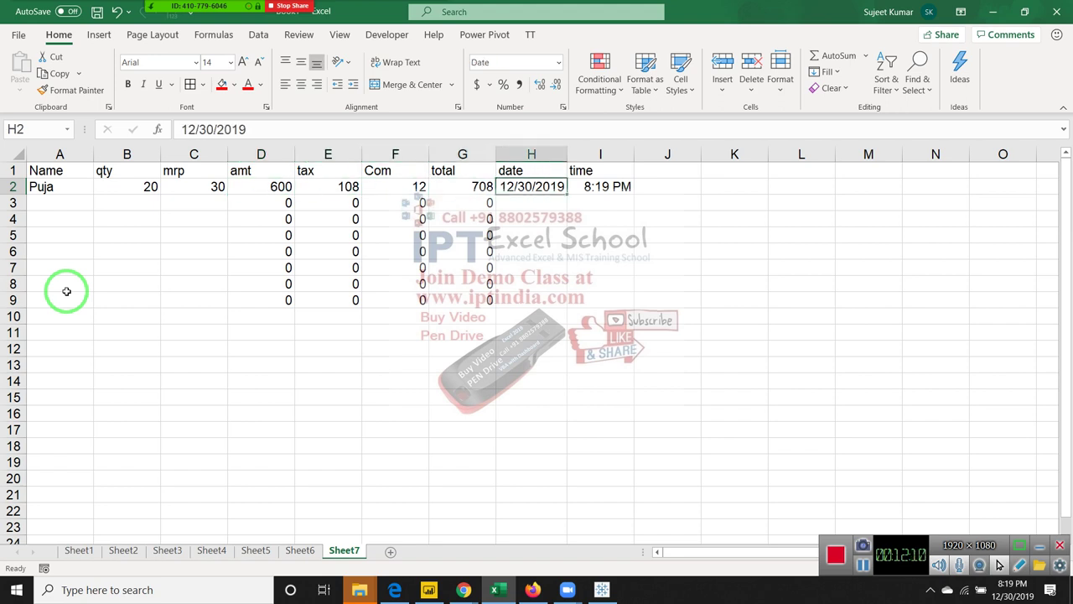
{"action": "key", "text": "Left"}
{"action": "key", "text": "Left"}
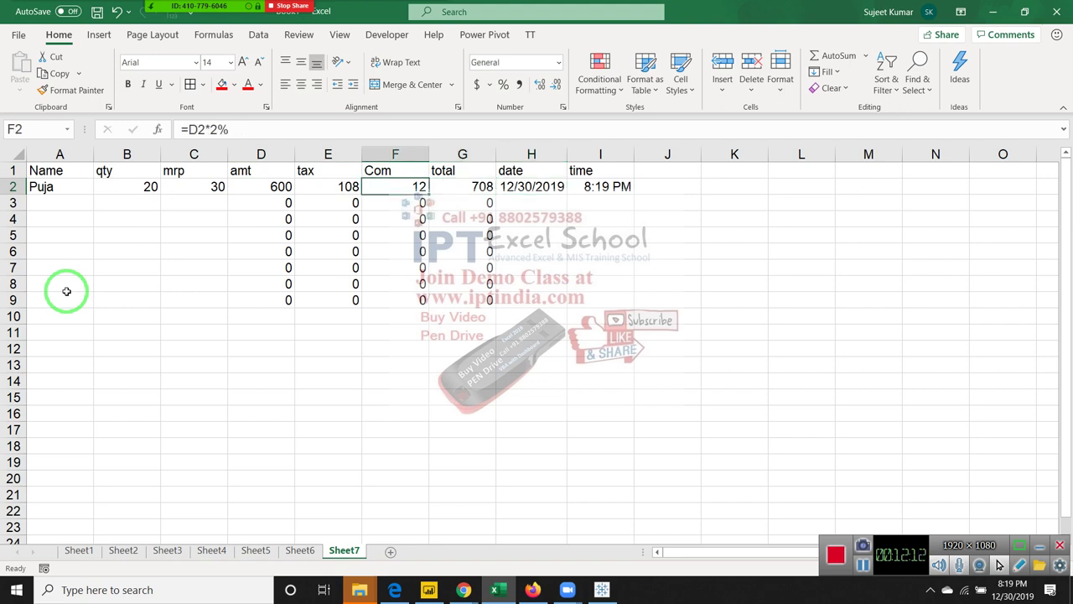
{"action": "key", "text": "Left"}
{"action": "key", "text": "Right"}
{"action": "key", "text": "Left"}
{"action": "key", "text": "Left"}
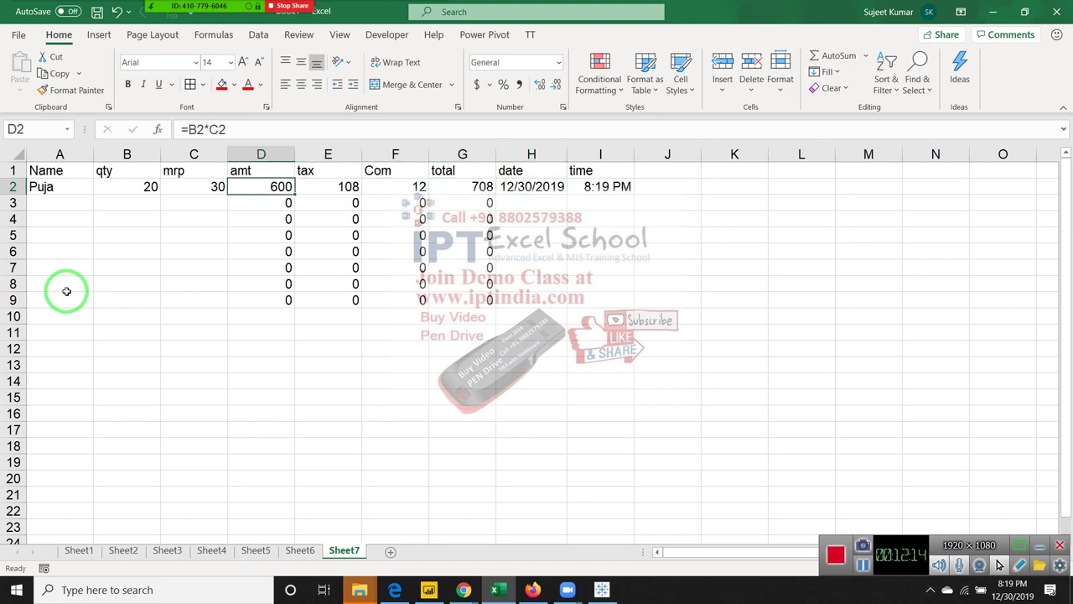
{"action": "key", "text": "Right"}
{"action": "key", "text": "Delete"}
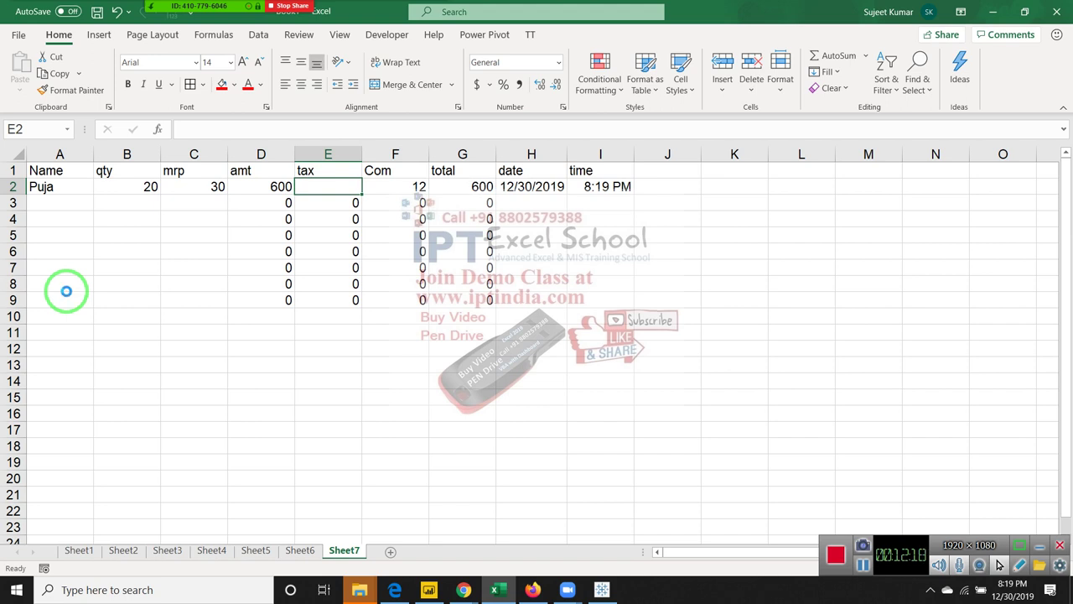
- Undo the E2 deletion so tax shows 108 and total returns to 708, ending on cell A4
{"action": "key", "text": "ctrl+z"}
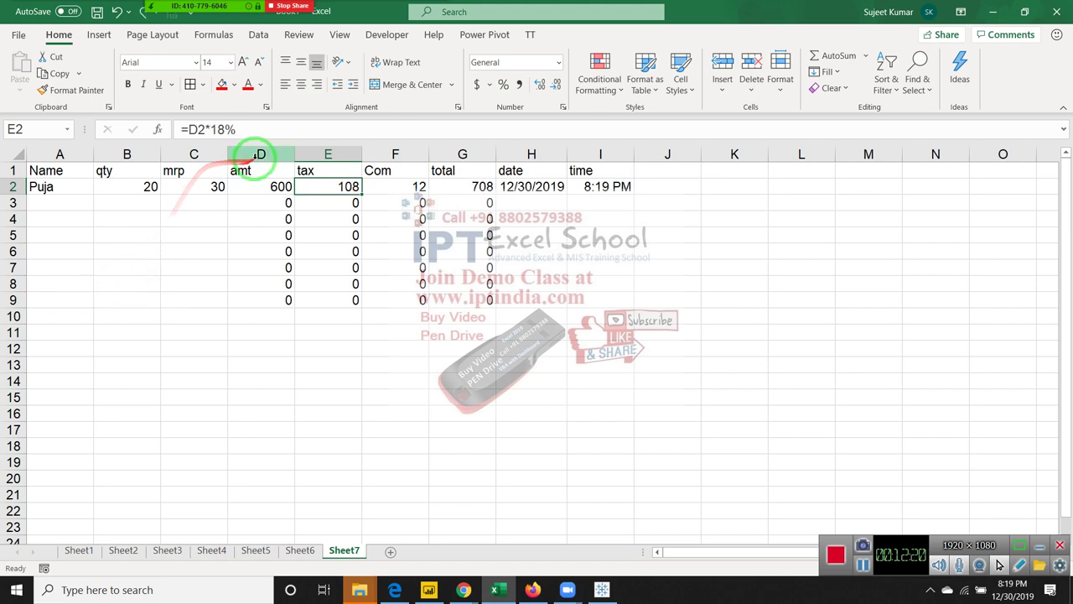
{"action": "left_click_drag", "start_coordinate": [260, 154], "coordinate": [469, 161]}
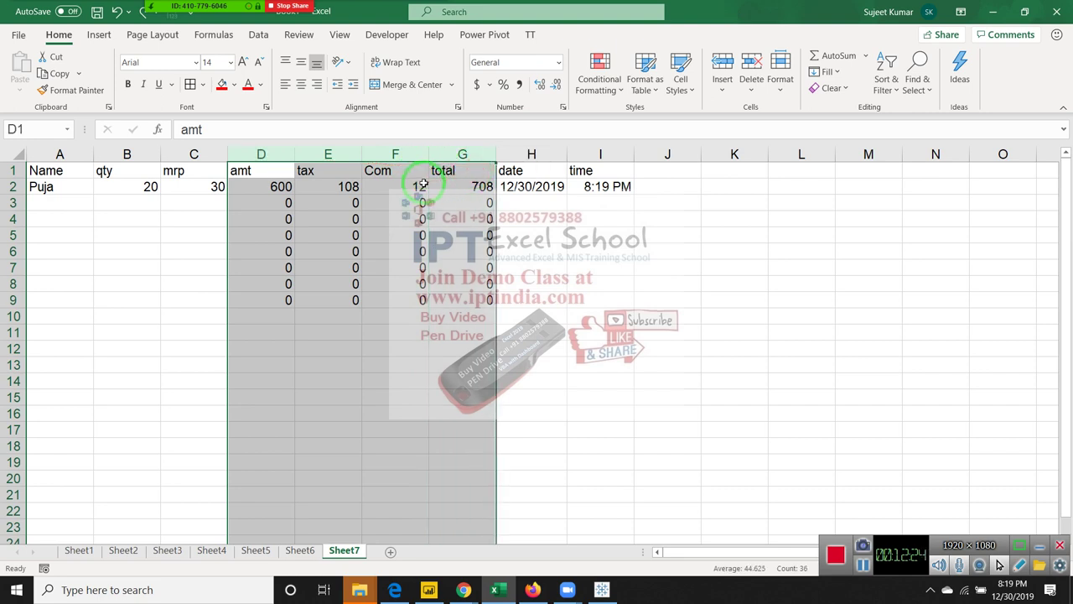
{"action": "left_click", "coordinate": [204, 203]}
{"action": "left_click", "coordinate": [539, 203]}
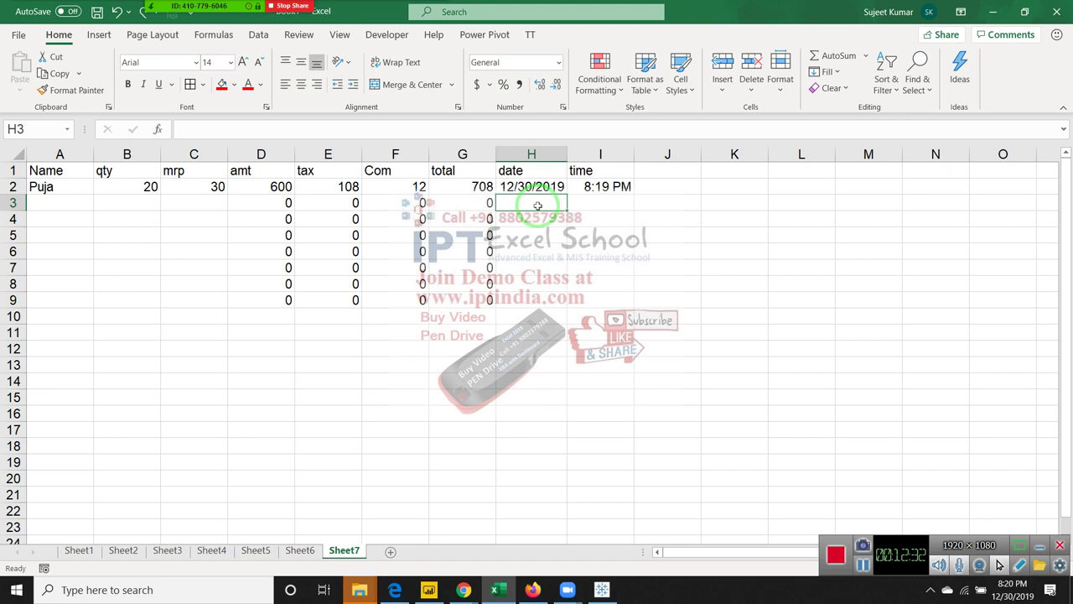
{"action": "mouse_move", "coordinate": [205, 12]}
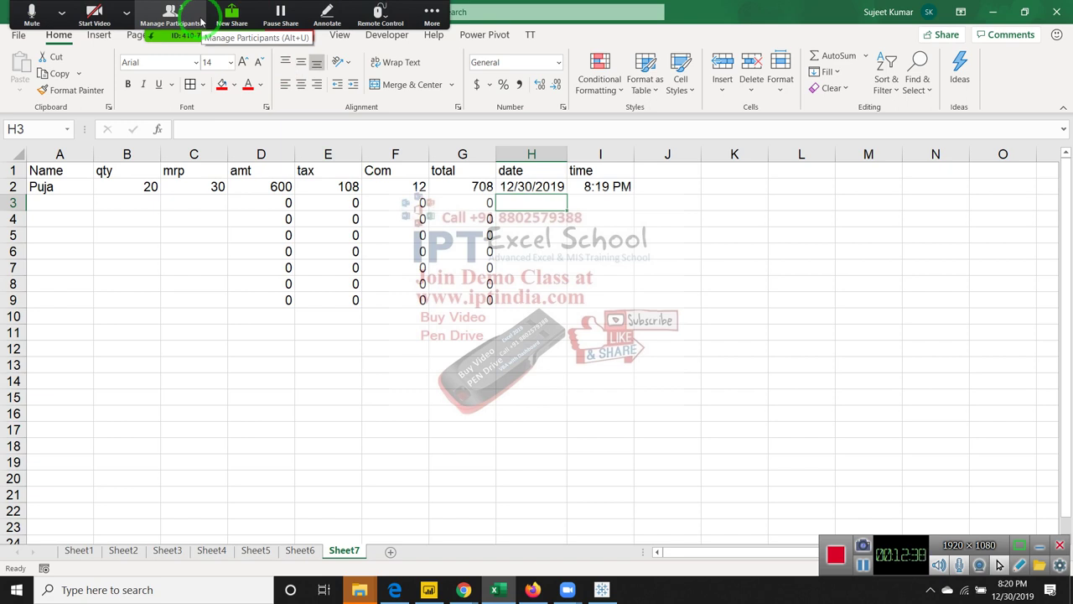
{"action": "left_click", "coordinate": [63, 217]}
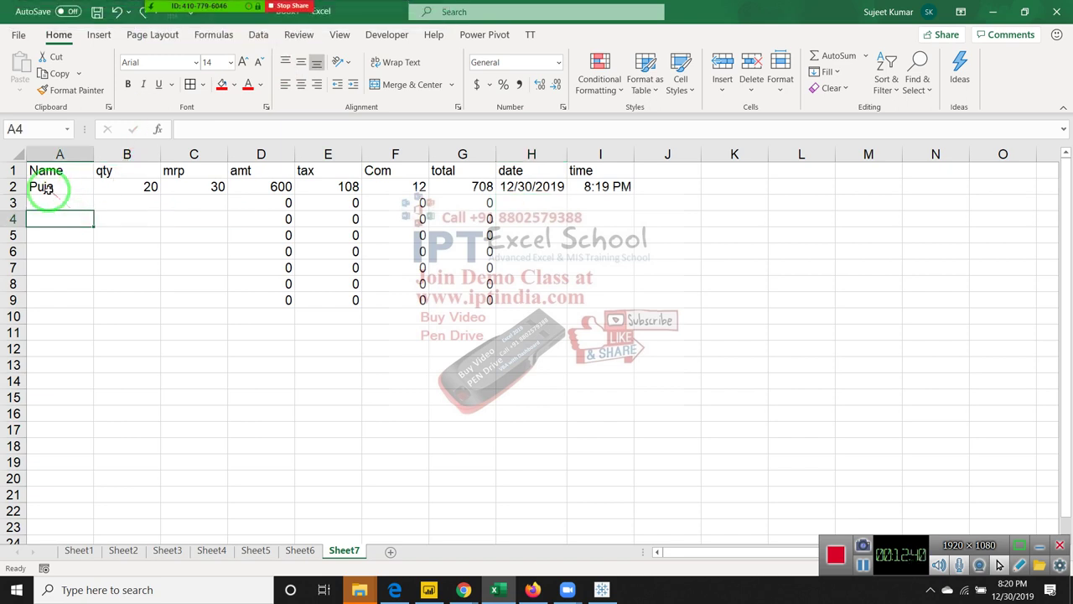
- Select the entire Sheet7 and clear the Locked protection option for every cell
{"action": "left_click", "coordinate": [21, 156]}
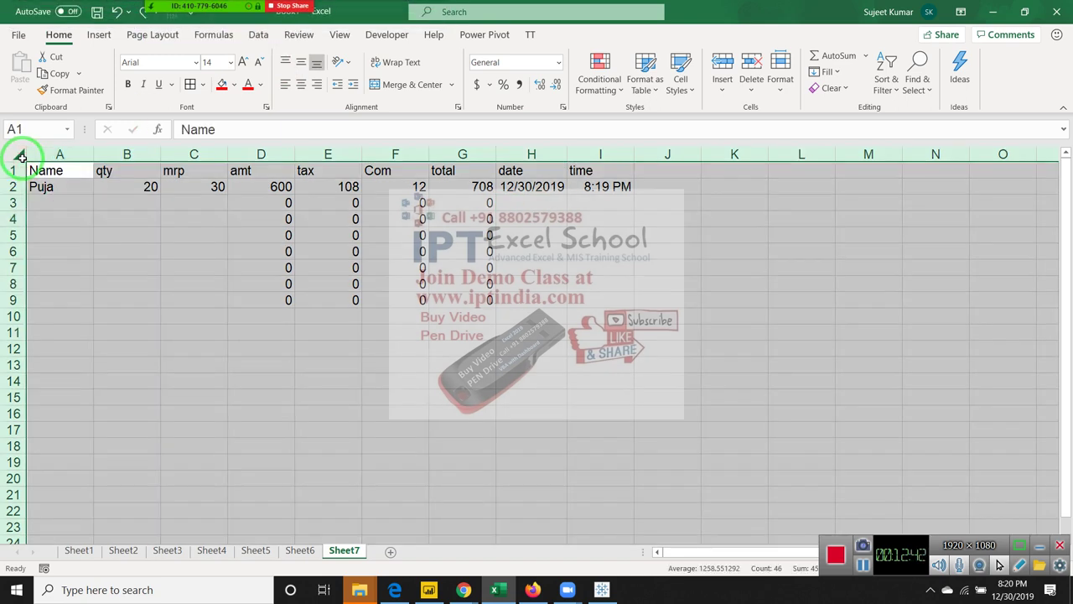
{"action": "right_click", "coordinate": [117, 214]}
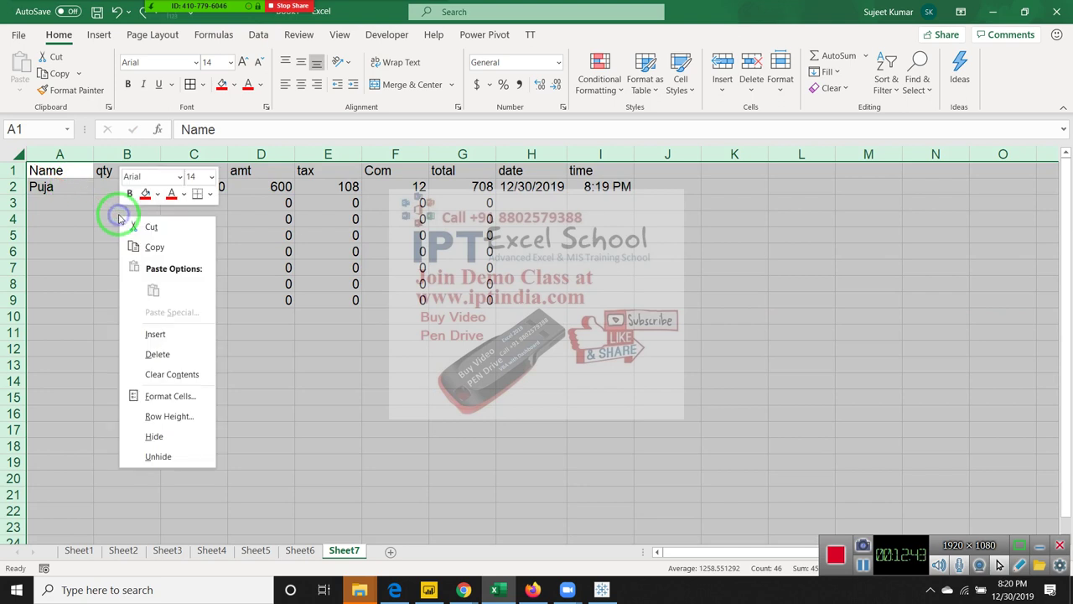
{"action": "left_click", "coordinate": [159, 396]}
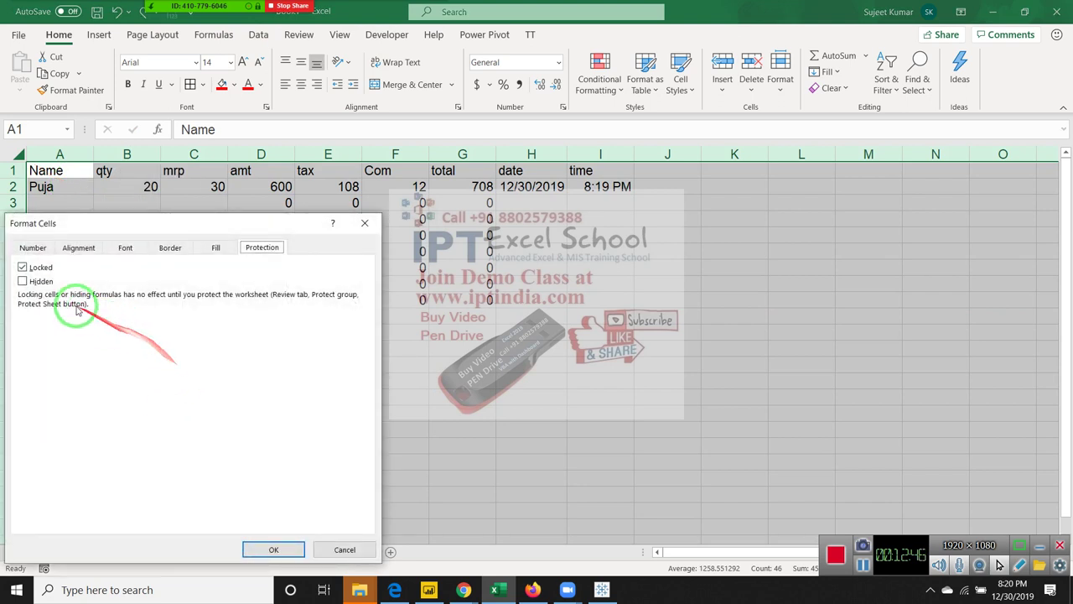
{"action": "left_click", "coordinate": [40, 268]}
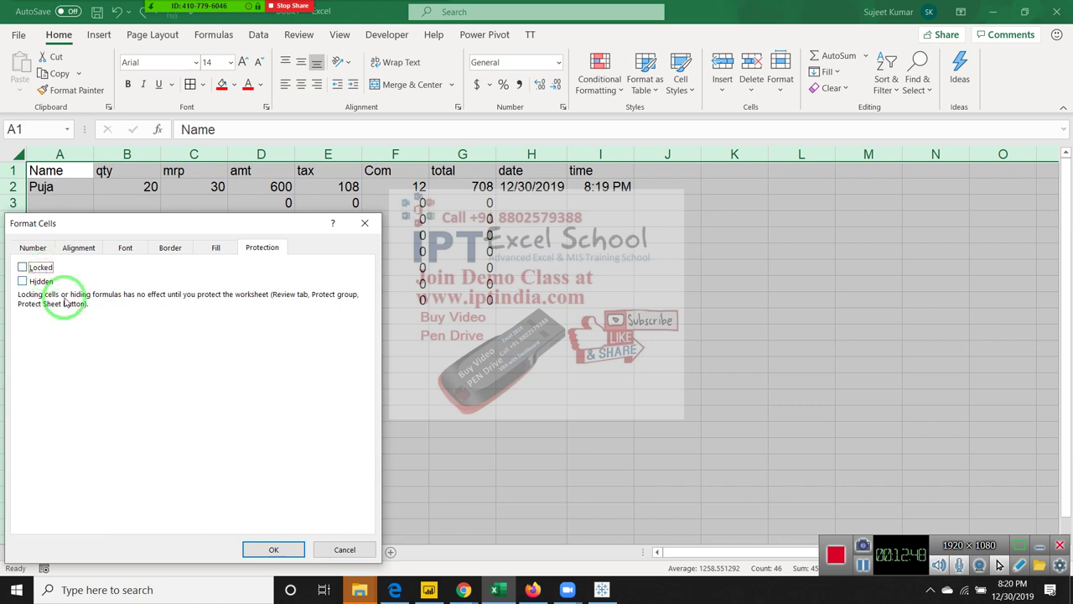
{"action": "left_click", "coordinate": [272, 547]}
{"action": "left_click", "coordinate": [193, 396]}
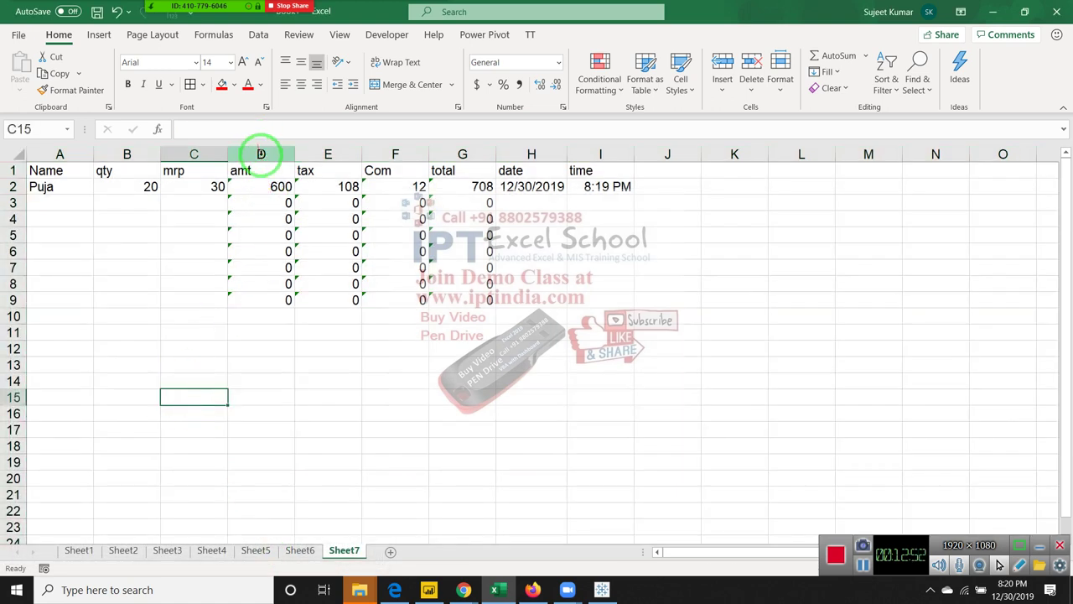
- Set Locked on columns D through G (amt, tax, Com, total) via Format Cells > Protection
{"action": "mouse_move", "coordinate": [261, 154]}
{"action": "left_mouse_down"}
{"action": "mouse_move", "coordinate": [416, 170]}
{"action": "mouse_move", "coordinate": [446, 159]}
{"action": "left_mouse_up"}
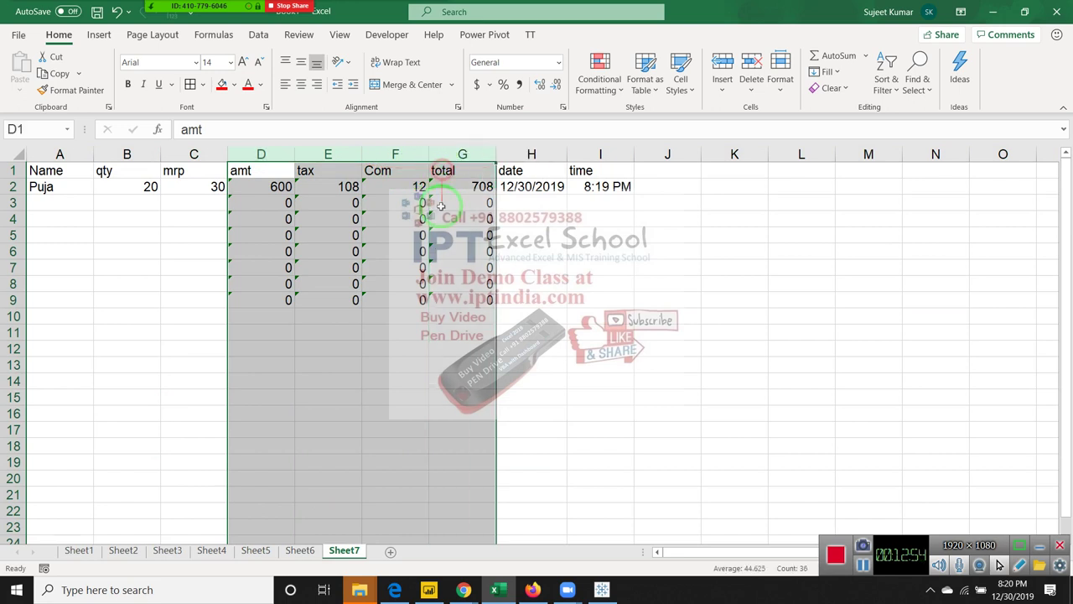
{"action": "right_click", "coordinate": [446, 160]}
{"action": "left_click", "coordinate": [495, 386]}
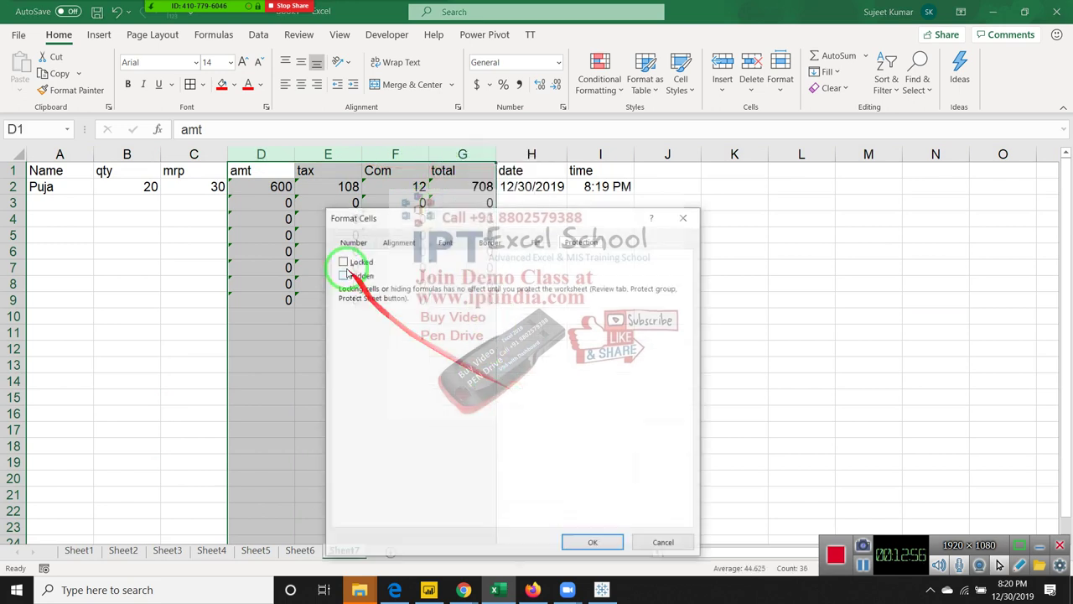
{"action": "left_click", "coordinate": [576, 544]}
{"action": "left_click", "coordinate": [312, 551]}
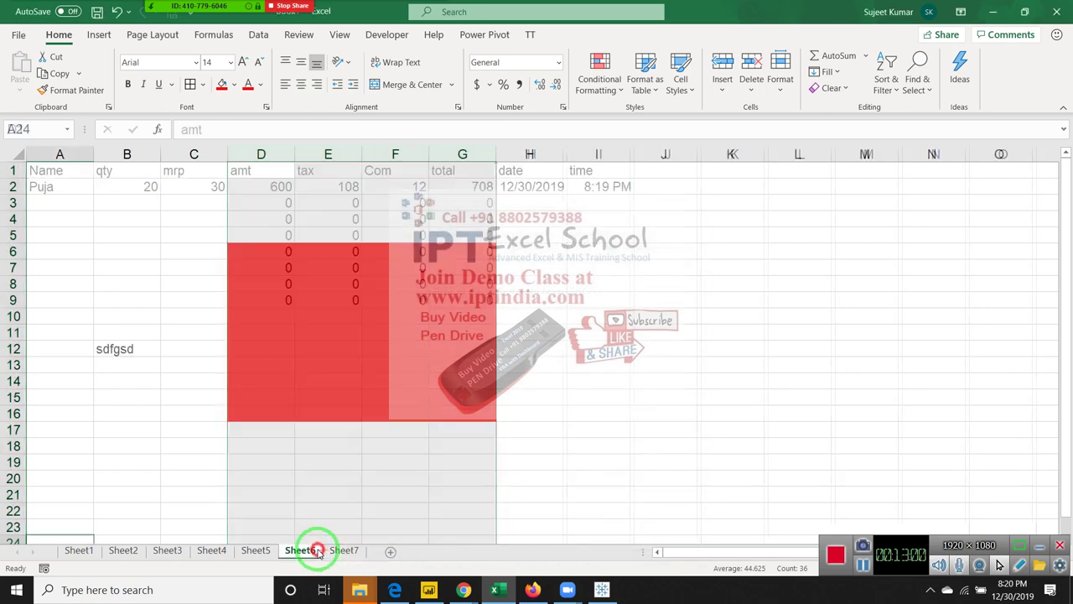
{"action": "left_click", "coordinate": [344, 551]}
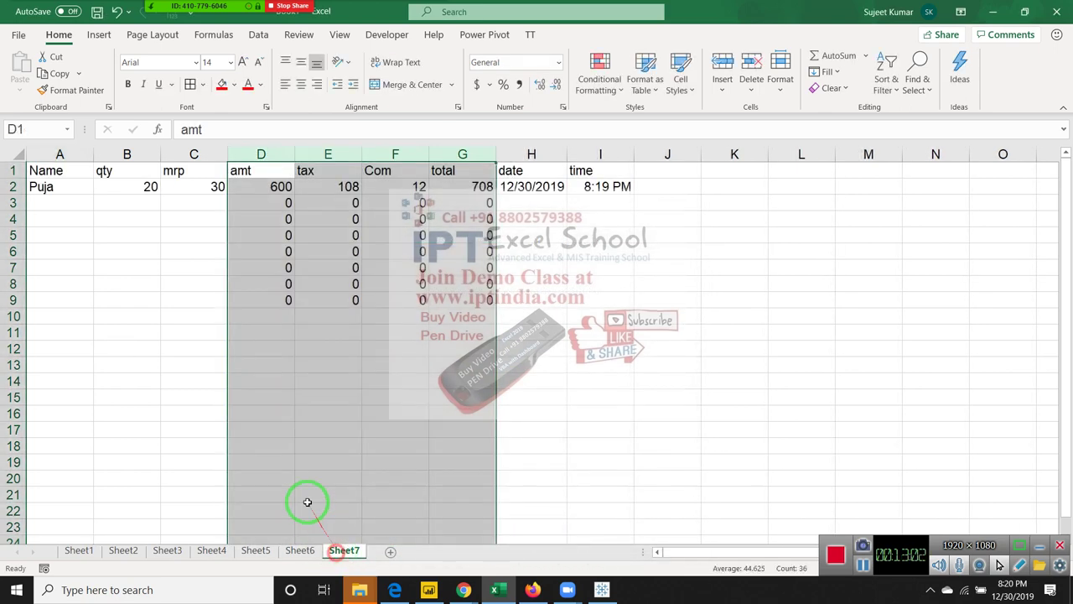
{"action": "left_click", "coordinate": [252, 379]}
{"action": "left_click", "coordinate": [283, 251]}
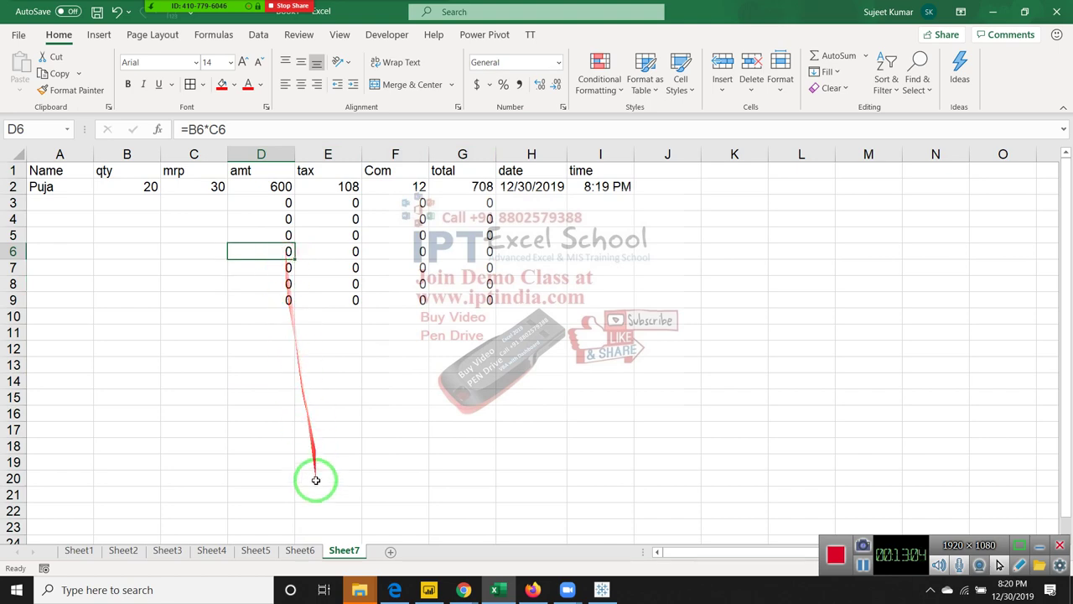
- Protect Sheet7 with 'Select locked cells' unticked, leaving only unlocked cells selectable
{"action": "right_click", "coordinate": [337, 549]}
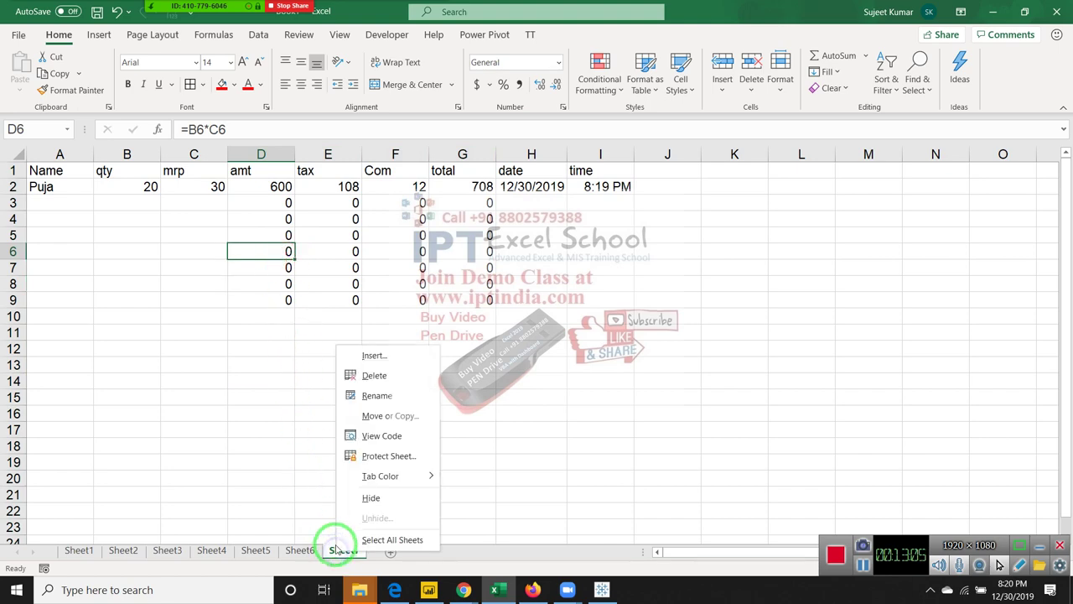
{"action": "left_click", "coordinate": [357, 455]}
{"action": "left_click_drag", "start_coordinate": [332, 350], "coordinate": [549, 242]}
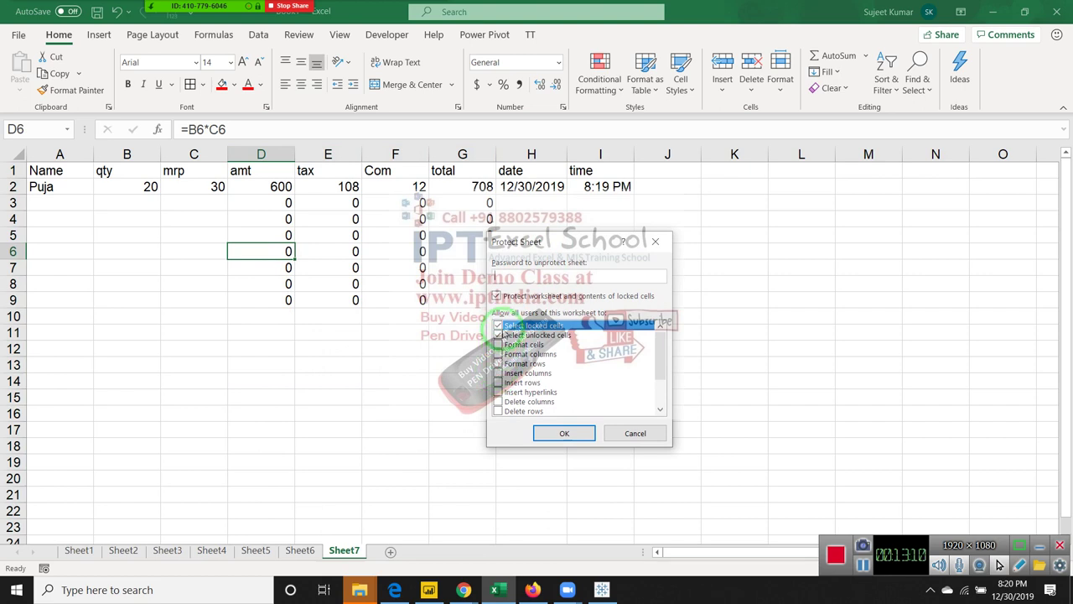
{"action": "left_click", "coordinate": [498, 327]}
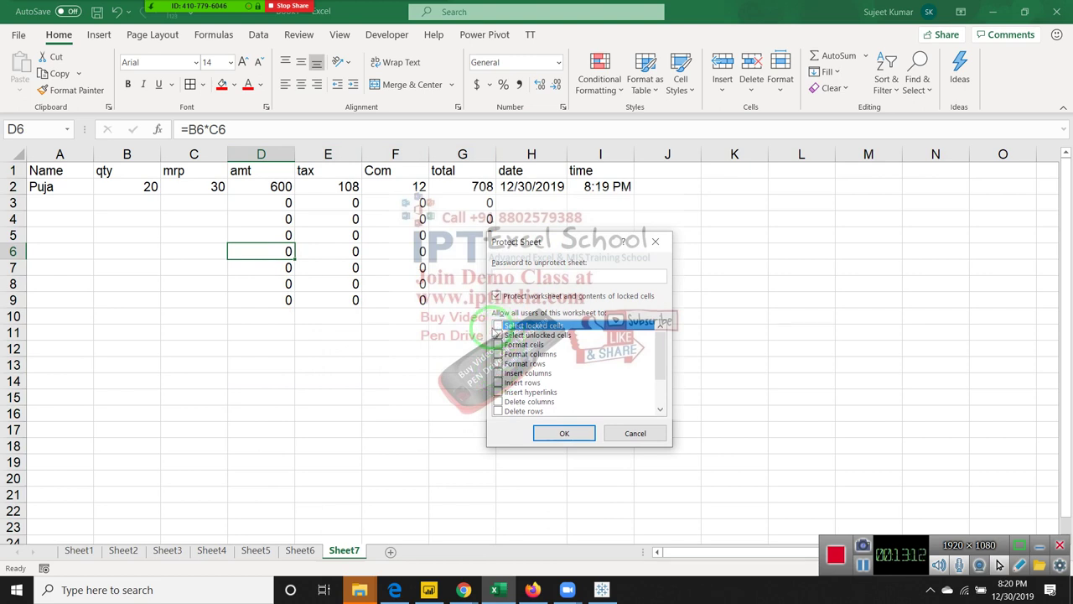
{"action": "left_click", "coordinate": [260, 156]}
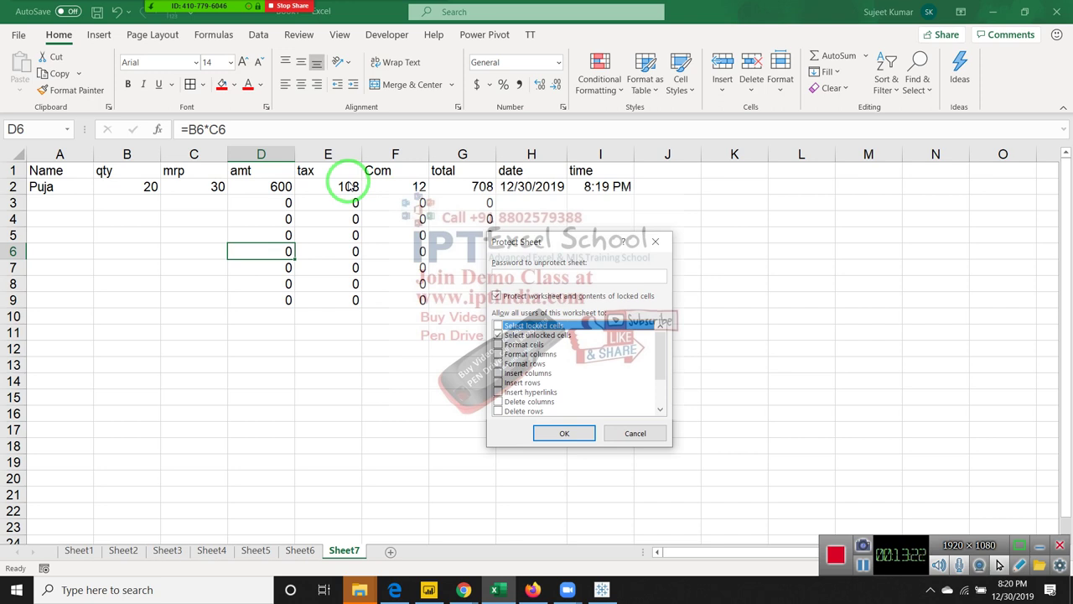
{"action": "left_click_drag", "start_coordinate": [258, 181], "coordinate": [87, 173]}
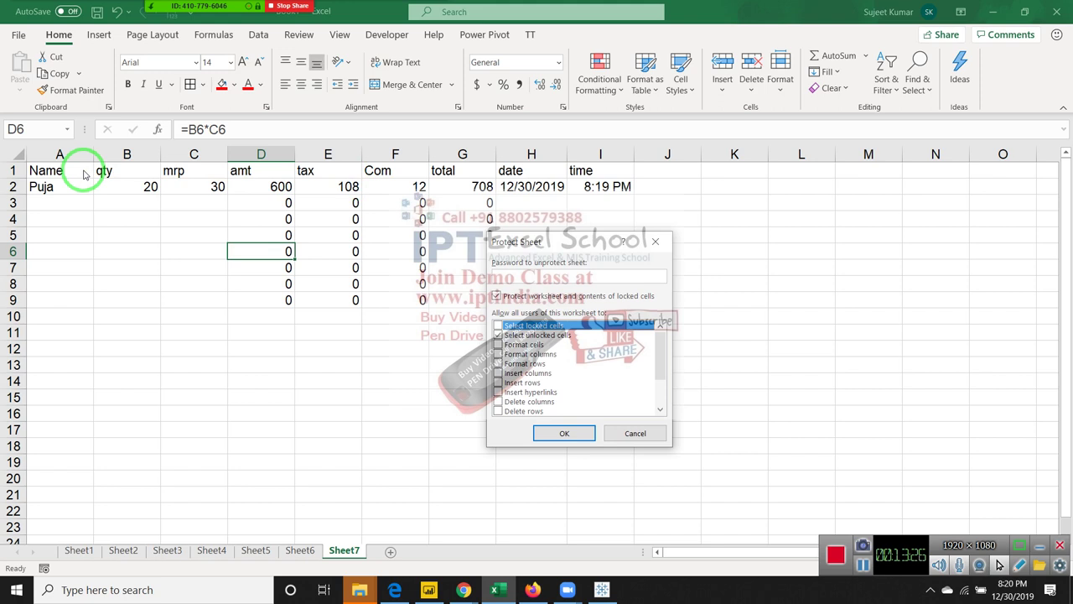
{"action": "left_click", "coordinate": [560, 433]}
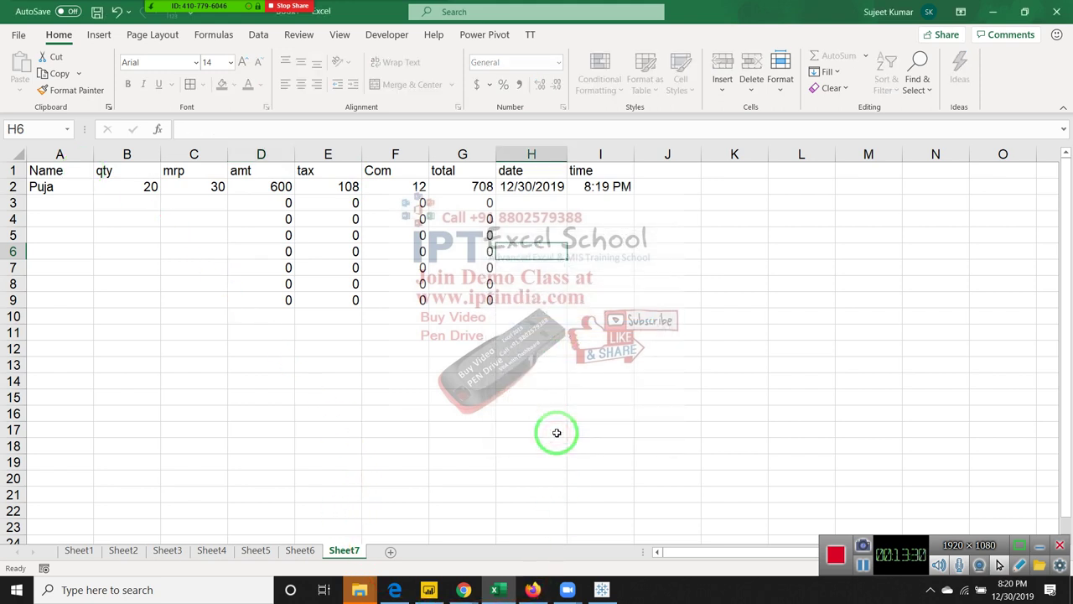
- Enter row 3: a name, qty 85, mrp 65, today's date in H3 and current time in I3
{"action": "left_click", "coordinate": [61, 211]}
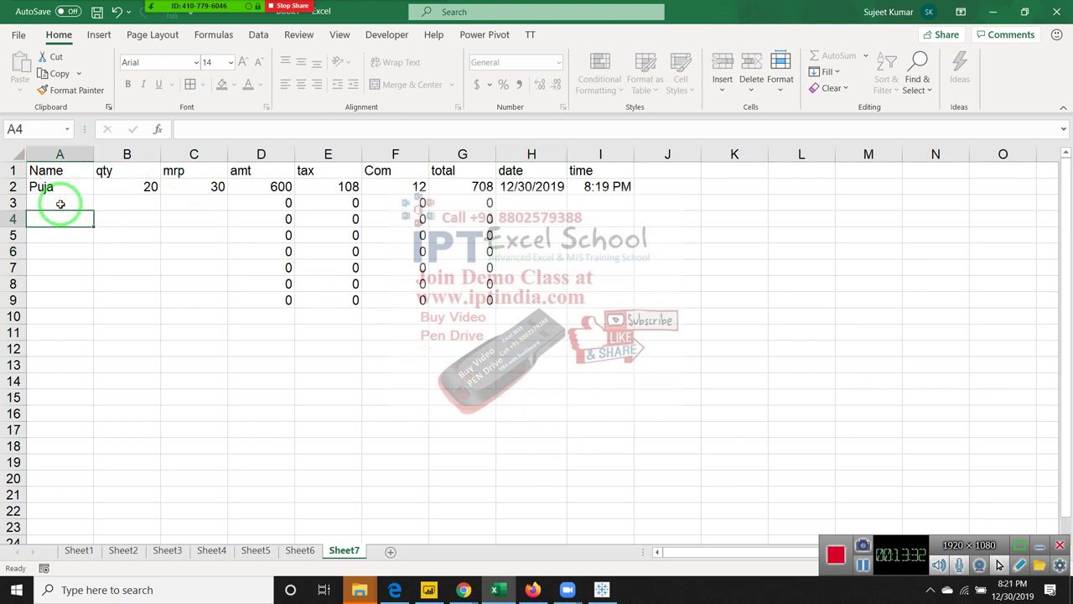
{"action": "left_click", "coordinate": [60, 203]}
{"action": "type", "text": "Neeraj"}
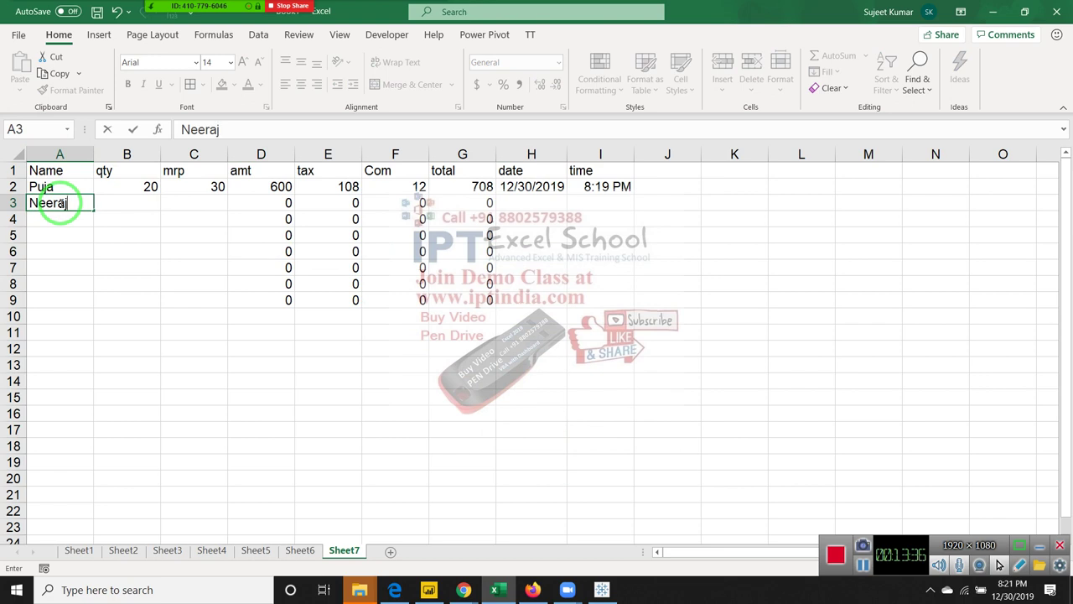
{"action": "key", "text": "Tab"}
{"action": "type", "text": "8"}
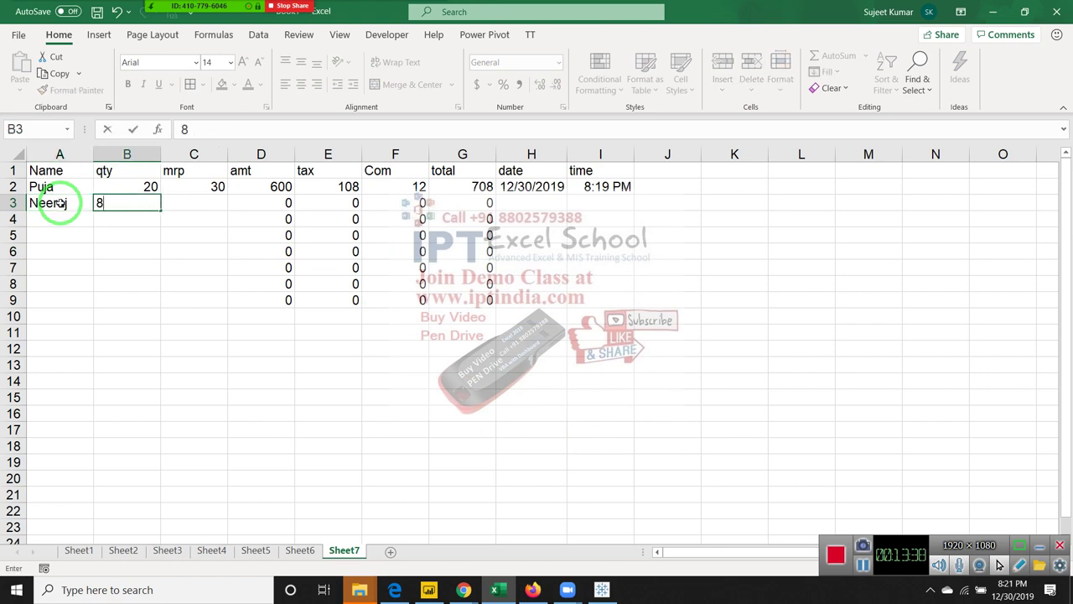
{"action": "type", "text": "5"}
{"action": "key", "text": "Tab"}
{"action": "type", "text": "65"}
{"action": "key", "text": "Tab"}
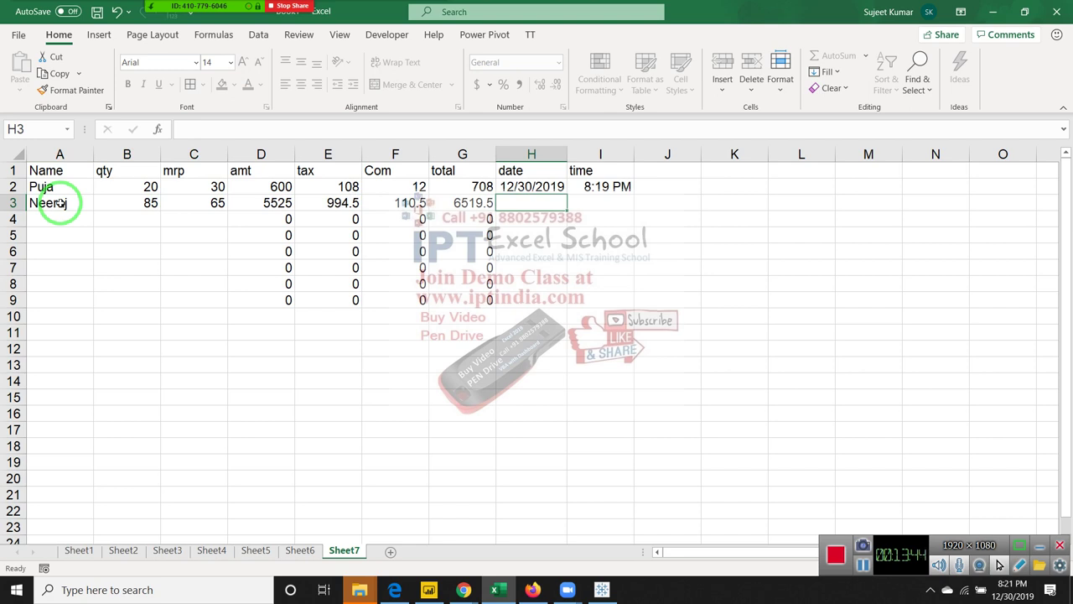
{"action": "key", "text": "ctrl+semicolon"}
{"action": "key", "text": "Tab"}
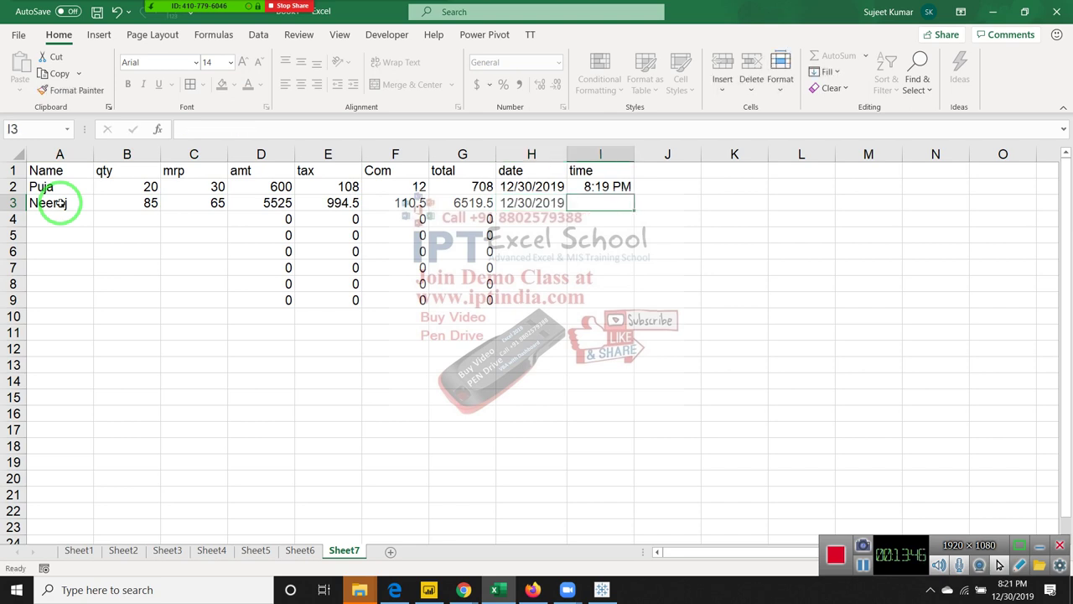
{"action": "key", "text": "ctrl+shift+semicolon"}
{"action": "key", "text": "Tab"}
- Arrow back and forth along row 3 to show the locked formula columns D:G are skipped
{"action": "key", "text": "Left"}
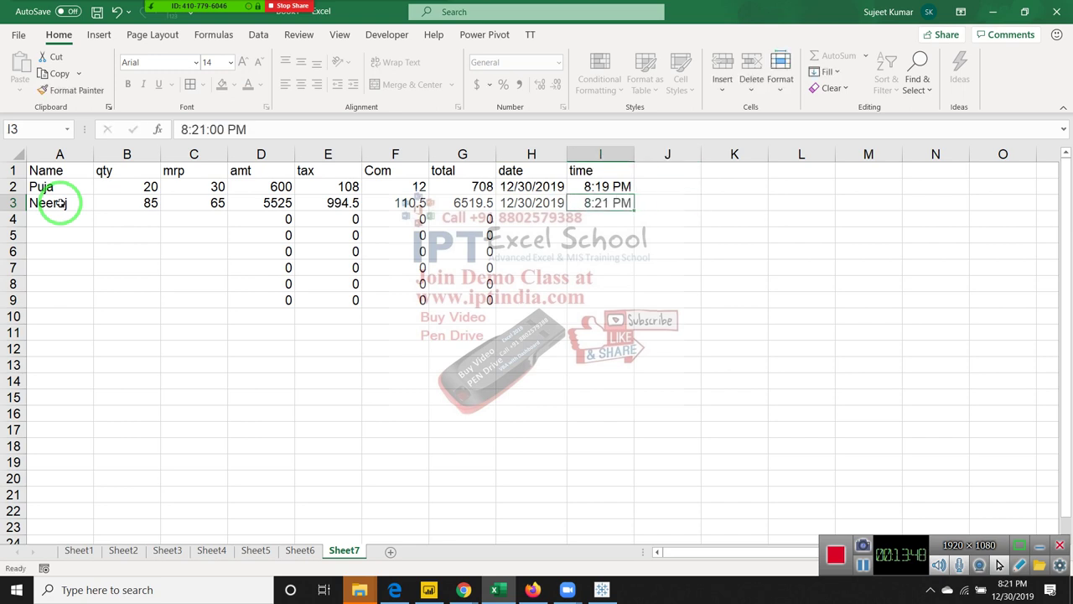
{"action": "key", "text": "Left"}
{"action": "key", "text": "Left"}
{"action": "key", "text": "Left"}
{"action": "key", "text": "Left"}
{"action": "key", "text": "Right"}
{"action": "key", "text": "Right"}
{"action": "key", "text": "Right"}
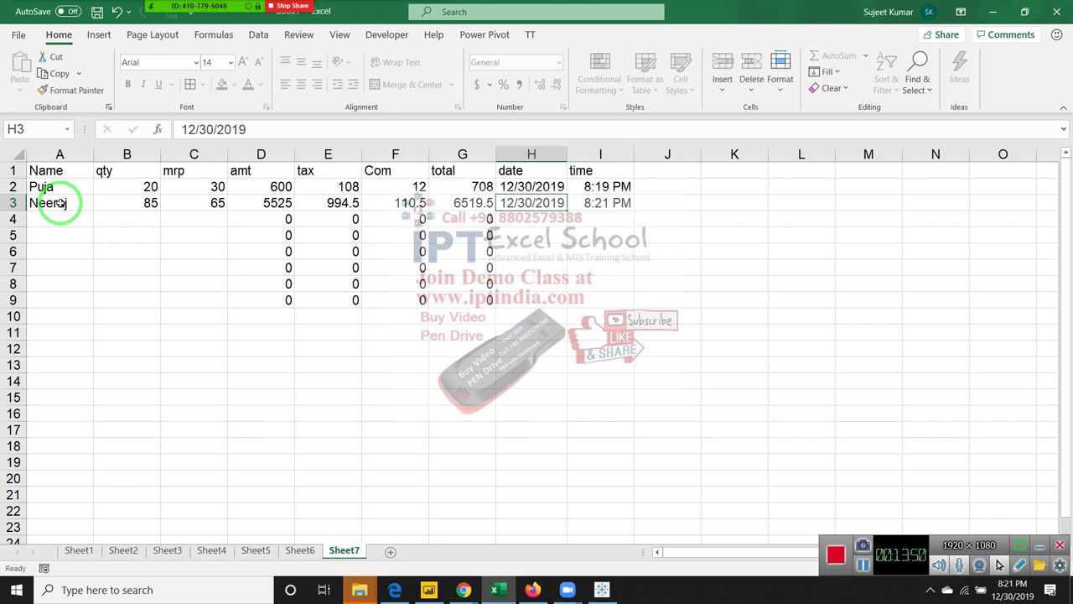
{"action": "key", "text": "Left"}
{"action": "key", "text": "Left"}
{"action": "key", "text": "Left"}
{"action": "key", "text": "Right"}
{"action": "key", "text": "Right"}
{"action": "key", "text": "Right"}
{"action": "key", "text": "Left"}
{"action": "key", "text": "Left"}
{"action": "key", "text": "Left"}
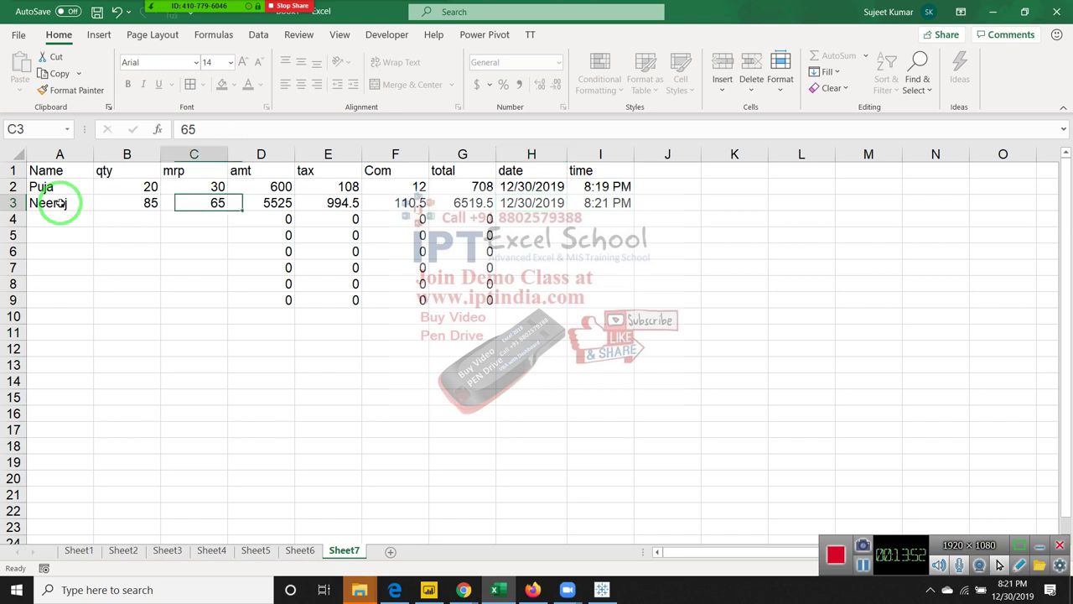
{"action": "key", "text": "Right"}
{"action": "key", "text": "Right"}
{"action": "key", "text": "Right"}
{"action": "key", "text": "Left"}
{"action": "key", "text": "Left"}
{"action": "key", "text": "Left"}
{"action": "key", "text": "Right"}
{"action": "key", "text": "Right"}
{"action": "key", "text": "Right"}
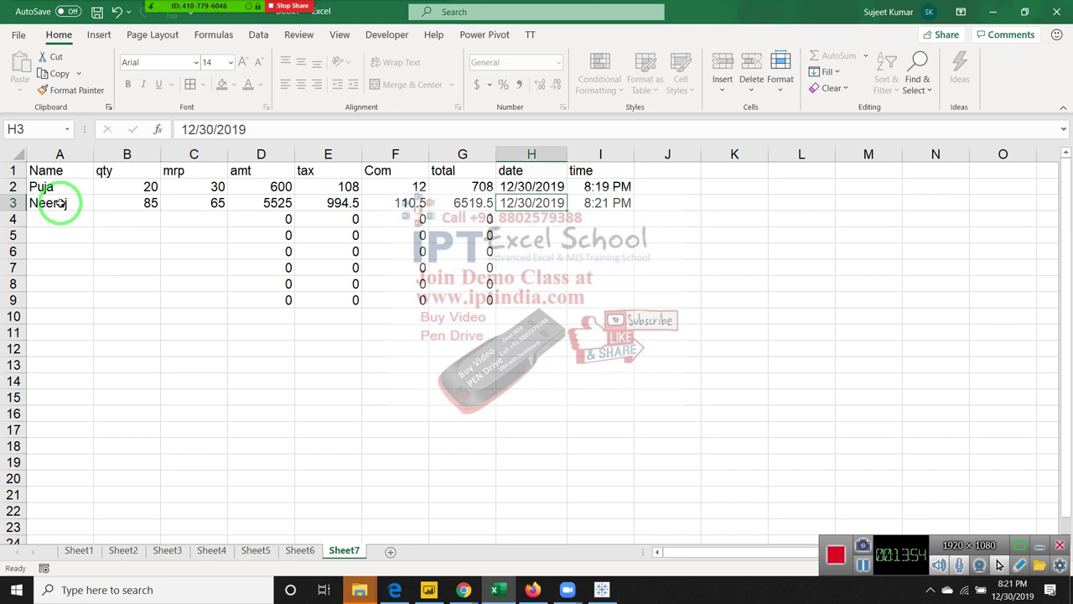
{"action": "key", "text": "Left"}
{"action": "key", "text": "Left"}
{"action": "key", "text": "Left"}
{"action": "key", "text": "Right"}
{"action": "key", "text": "Right"}
{"action": "key", "text": "Right"}
{"action": "key", "text": "Left"}
{"action": "key", "text": "Left"}
{"action": "key", "text": "Left"}
{"action": "key", "text": "Right"}
{"action": "key", "text": "Right"}
{"action": "key", "text": "Right"}
{"action": "key", "text": "Left"}
{"action": "key", "text": "Left"}
{"action": "key", "text": "Left"}
{"action": "key", "text": "Right"}
{"action": "key", "text": "Right"}
{"action": "key", "text": "Right"}
{"action": "key", "text": "Left"}
{"action": "key", "text": "Left"}
{"action": "key", "text": "Left"}
{"action": "key", "text": "Right"}
{"action": "key", "text": "Right"}
{"action": "key", "text": "Right"}
{"action": "key", "text": "Left"}
{"action": "key", "text": "Left"}
{"action": "key", "text": "Left"}
{"action": "key", "text": "Right"}
{"action": "key", "text": "Right"}
{"action": "key", "text": "Right"}
{"action": "key", "text": "Left"}
{"action": "key", "text": "Left"}
{"action": "key", "text": "Left"}
{"action": "key", "text": "Right"}
{"action": "key", "text": "Right"}
{"action": "key", "text": "Right"}
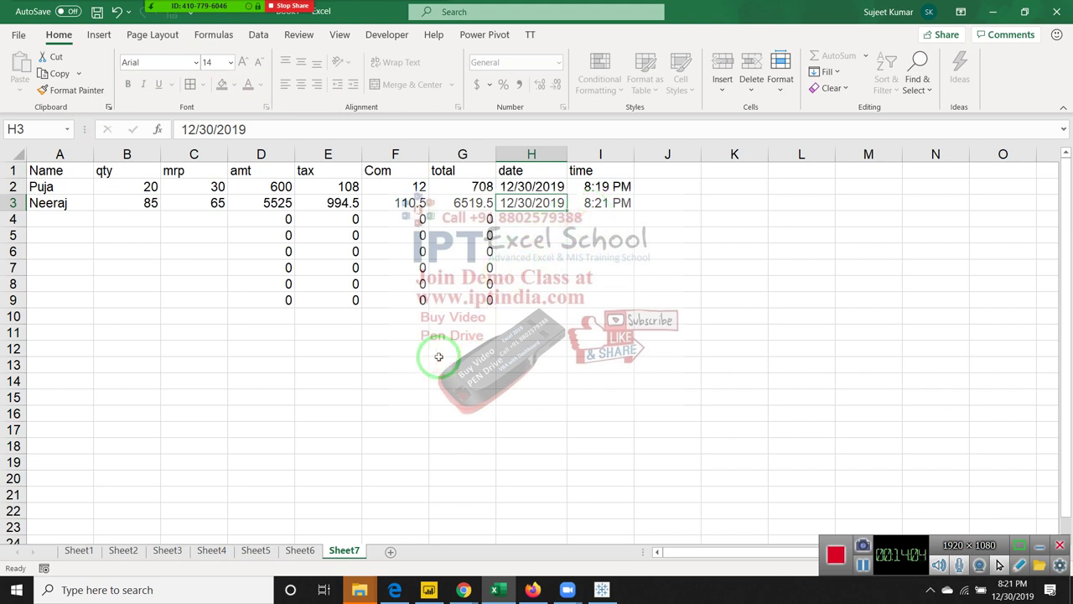
- Add Sheet8 and enter the labels Name in B3, Roll in B6 and Marks in B8
{"action": "left_click", "coordinate": [388, 550]}
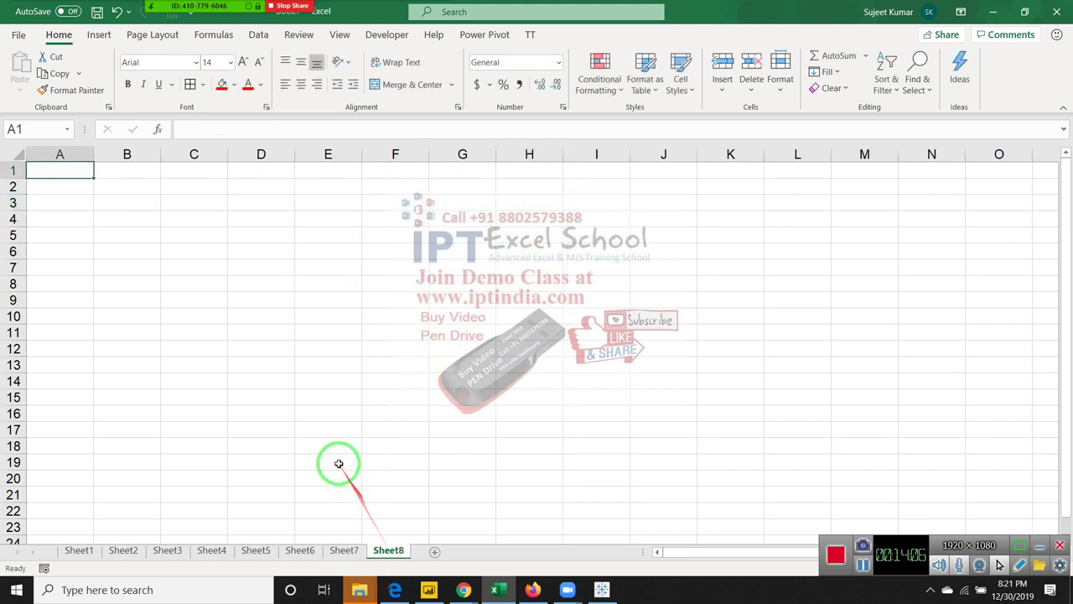
{"action": "left_click", "coordinate": [110, 200]}
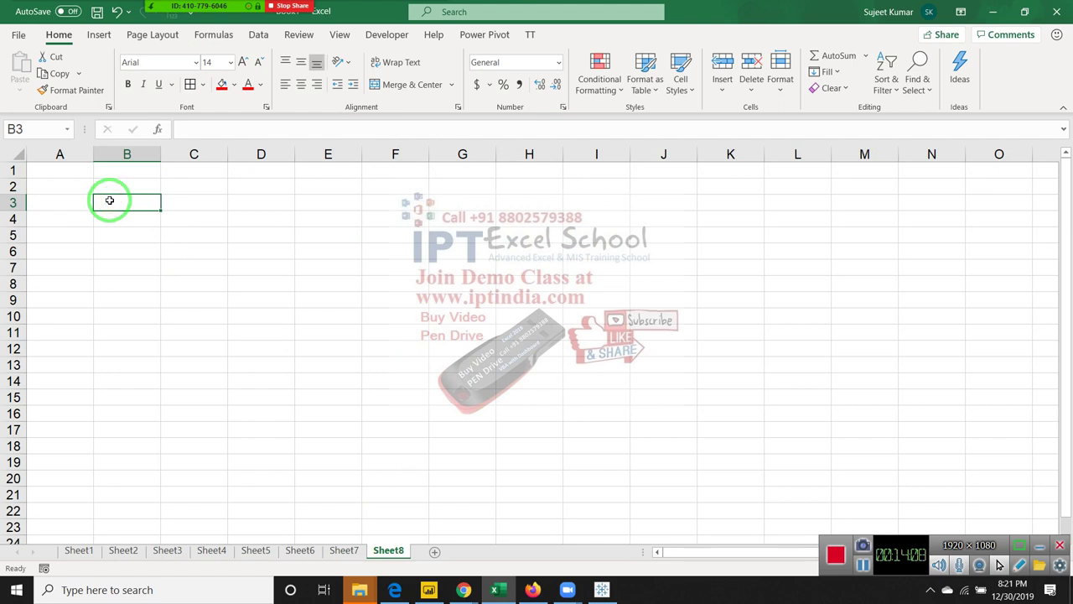
{"action": "type", "text": "NAme"}
{"action": "key", "text": "Tab"}
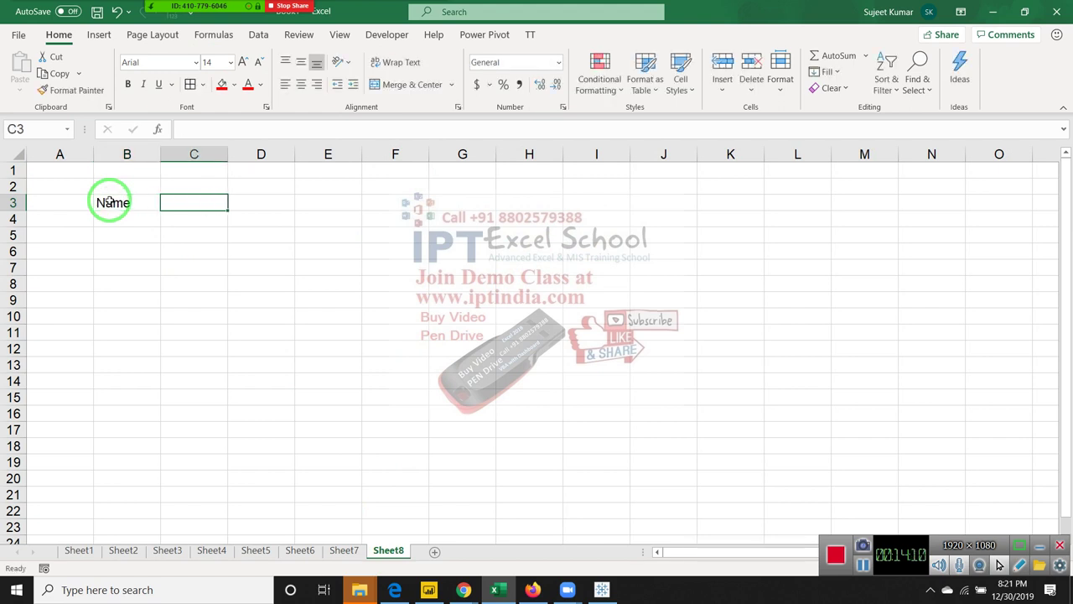
{"action": "left_click", "coordinate": [140, 243]}
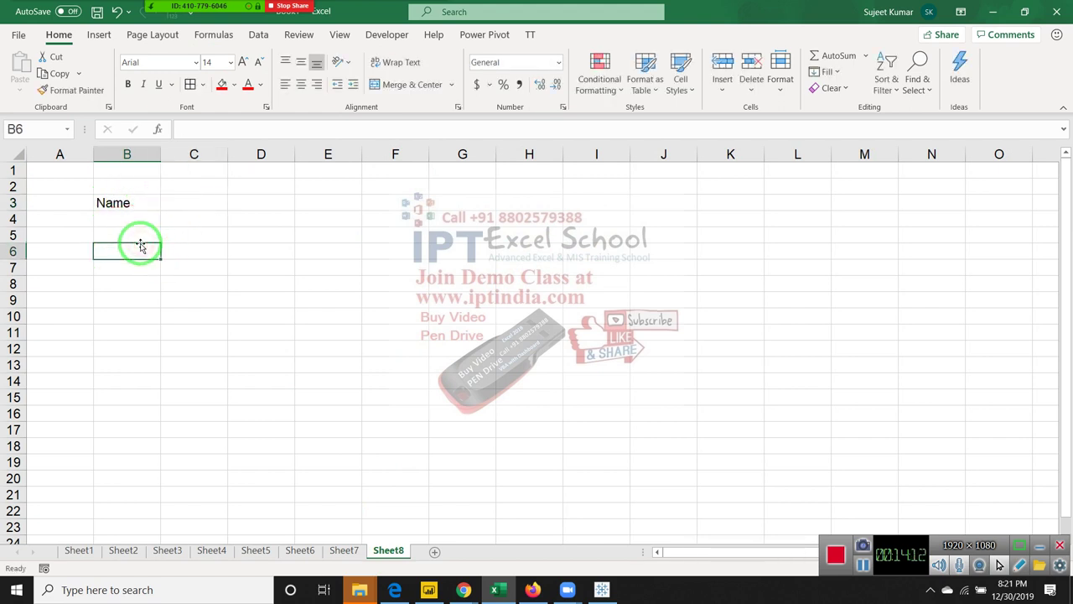
{"action": "type", "text": "R"}
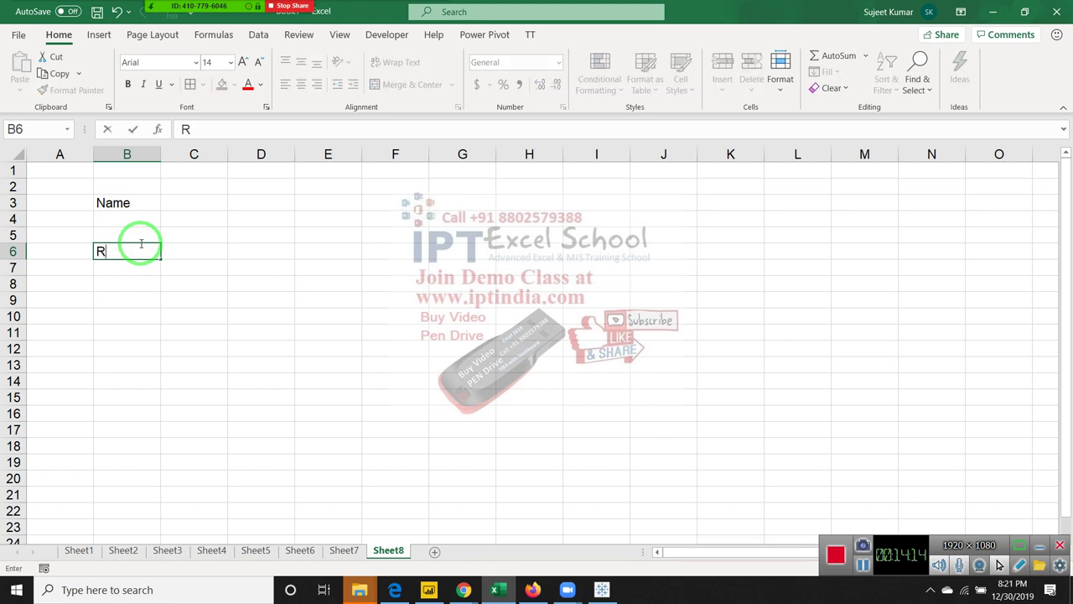
{"action": "key", "text": "Tab"}
{"action": "key", "text": "Down"}
{"action": "key", "text": "Down"}
{"action": "key", "text": "Left"}
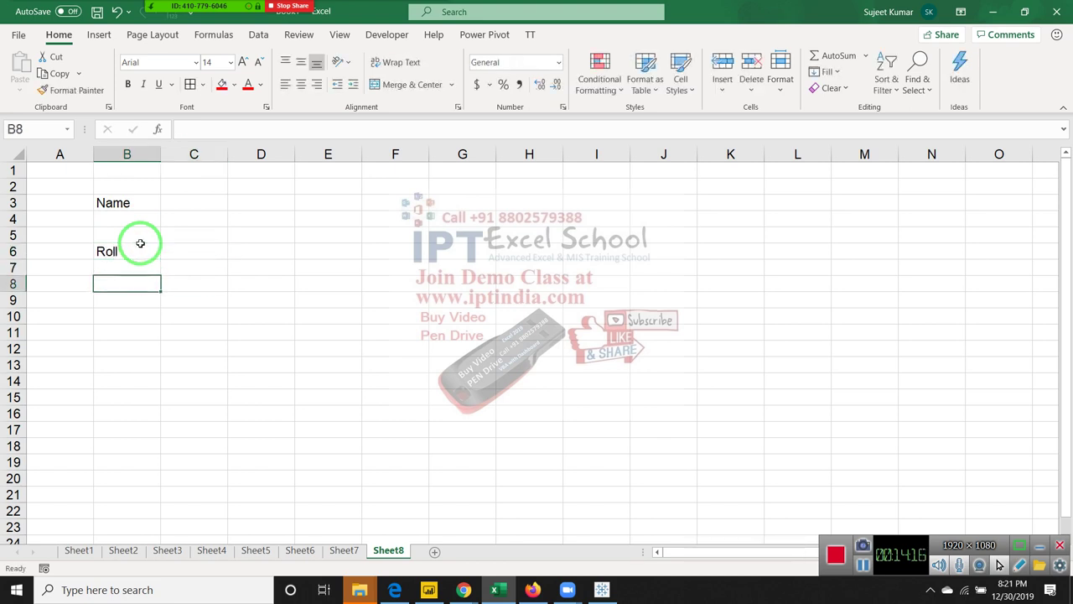
{"action": "type", "text": "Marks"}
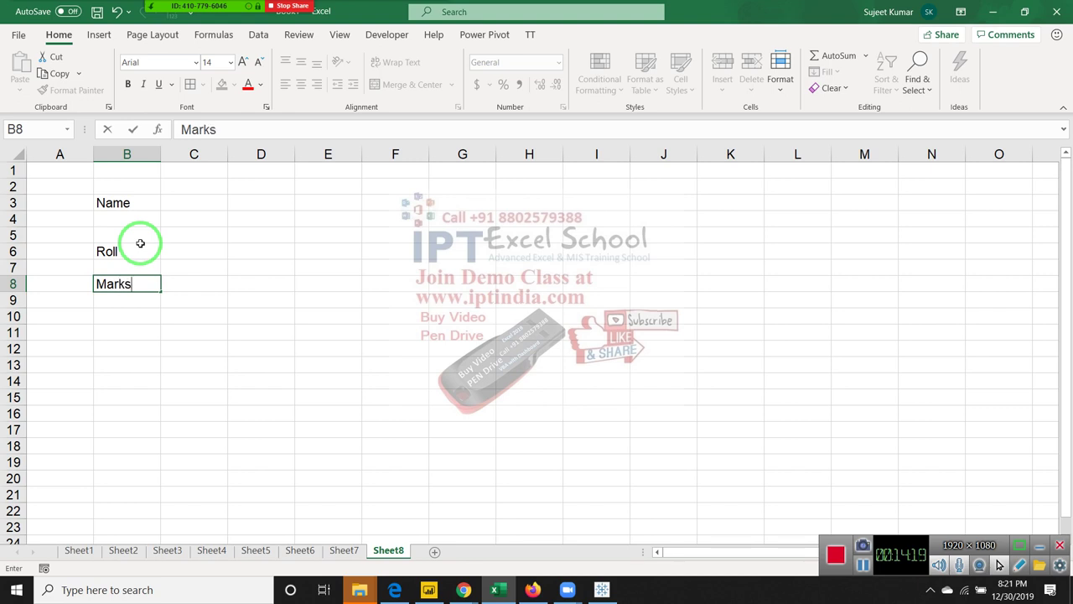
{"action": "key", "text": "Return"}
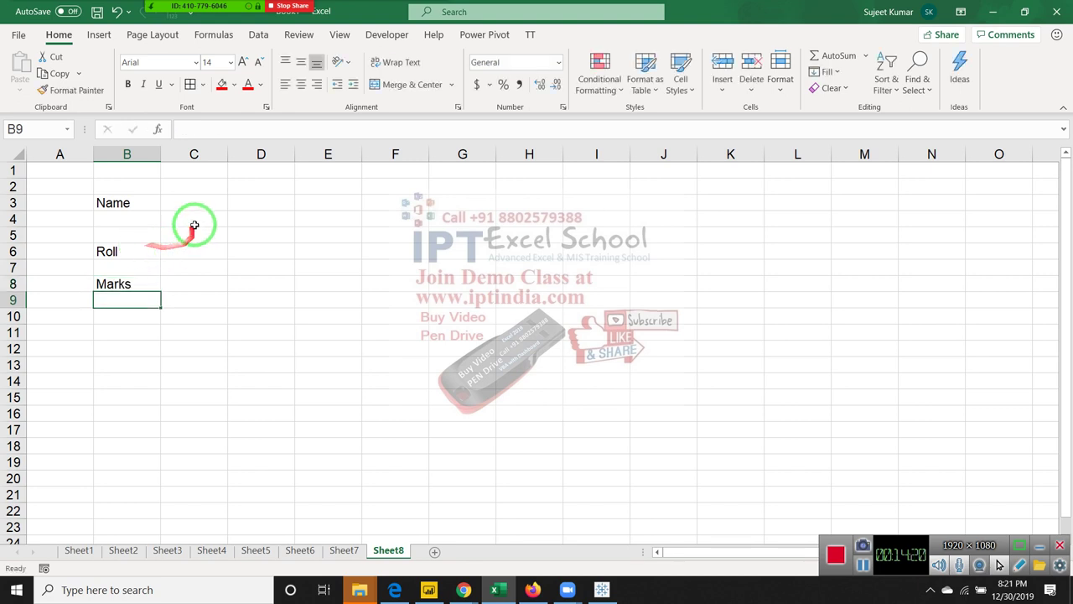
- Give the input cells C3, C6 and C8 a red fill
{"action": "left_click", "coordinate": [198, 204]}
{"action": "left_click", "coordinate": [197, 252], "text": "ctrl"}
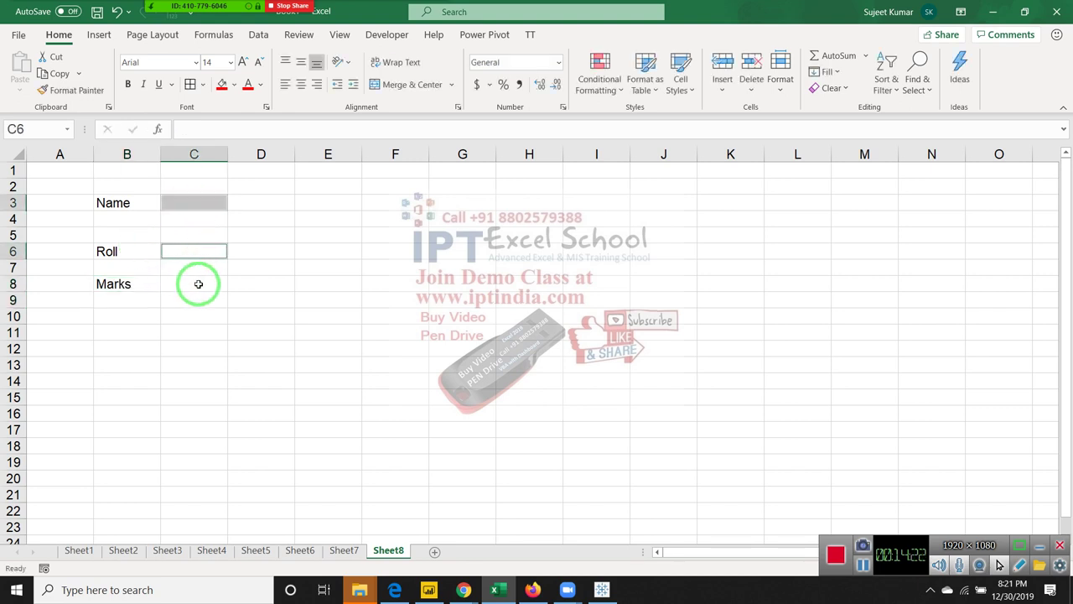
{"action": "left_click", "coordinate": [197, 284], "text": "ctrl"}
{"action": "left_click", "coordinate": [222, 84]}
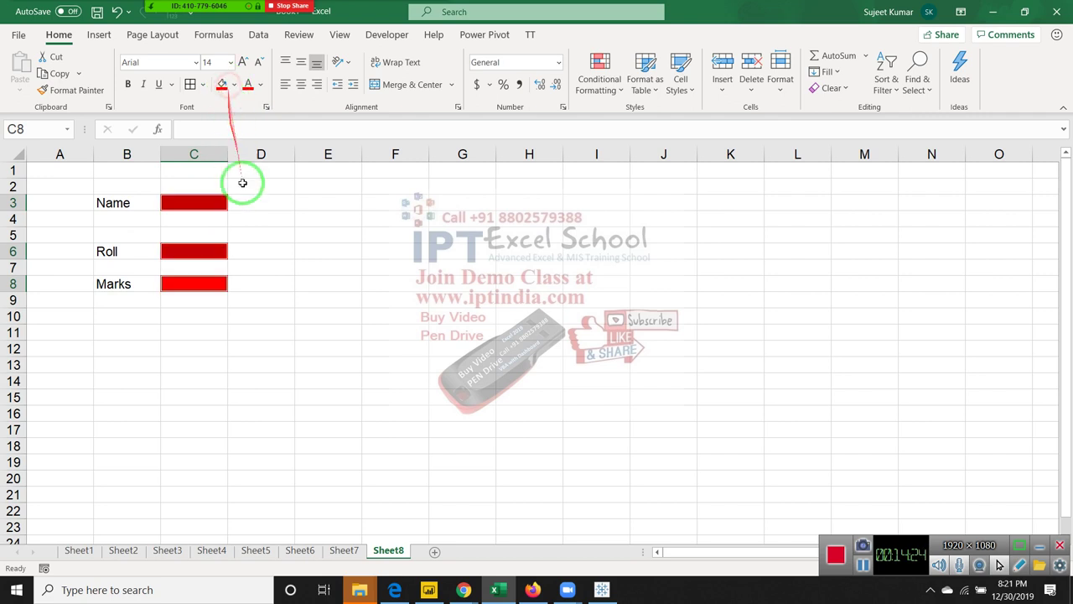
{"action": "left_click", "coordinate": [249, 311]}
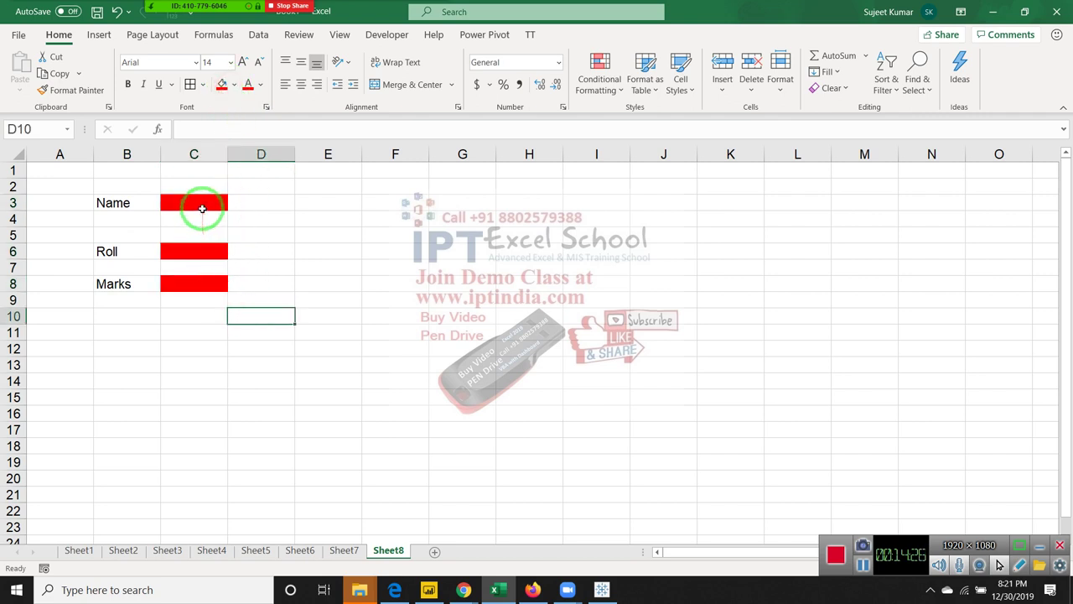
{"action": "left_click", "coordinate": [202, 209]}
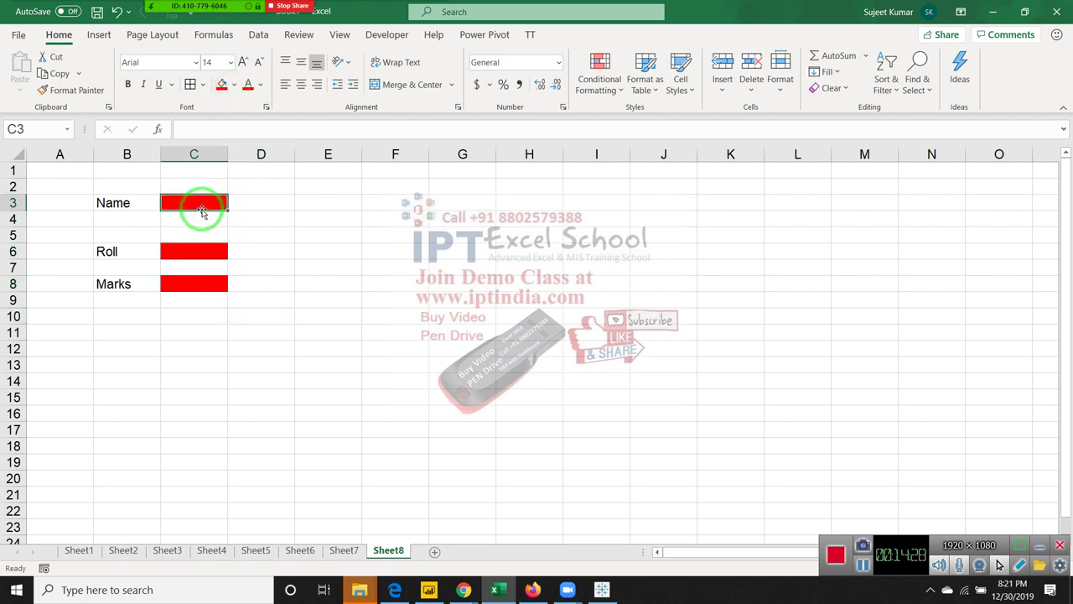
{"action": "key", "text": "Down"}
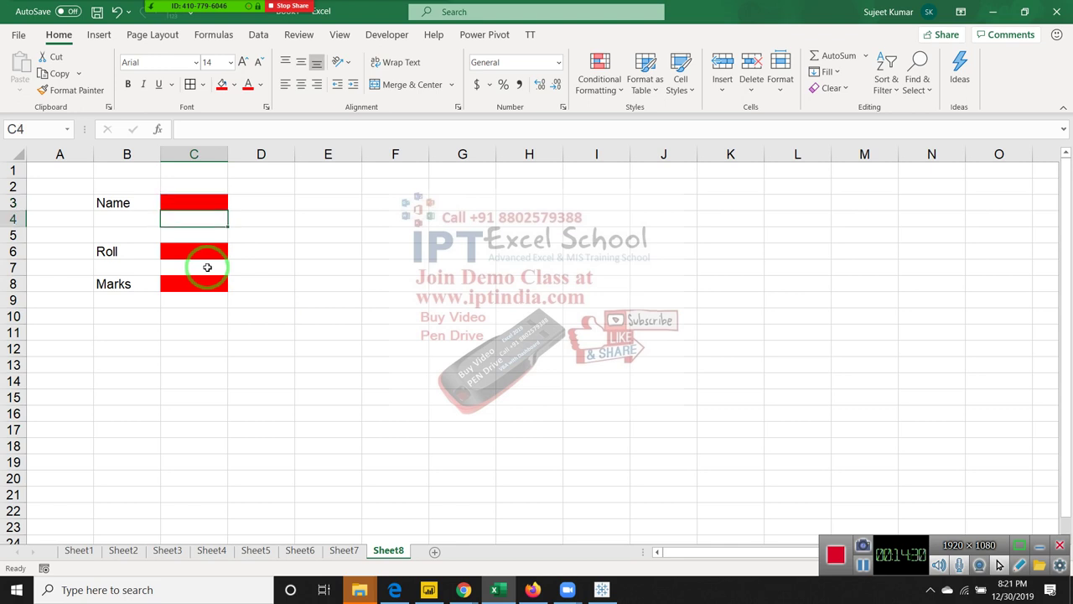
{"action": "key", "text": "Down"}
{"action": "key", "text": "Down"}
{"action": "key", "text": "Down"}
{"action": "key", "text": "Down"}
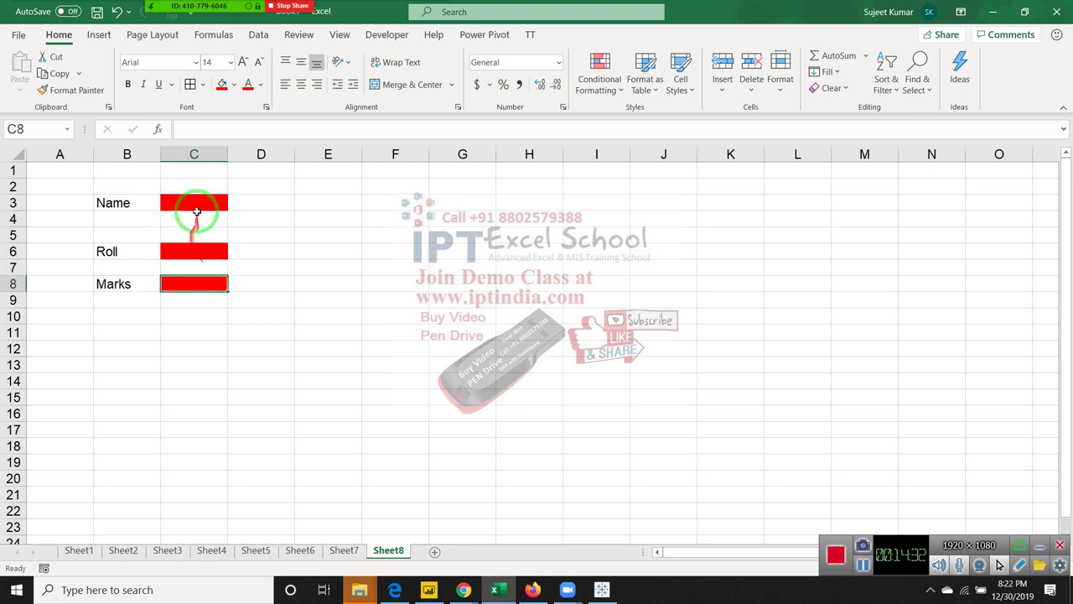
{"action": "left_click", "coordinate": [199, 196]}
{"action": "key", "text": "Down"}
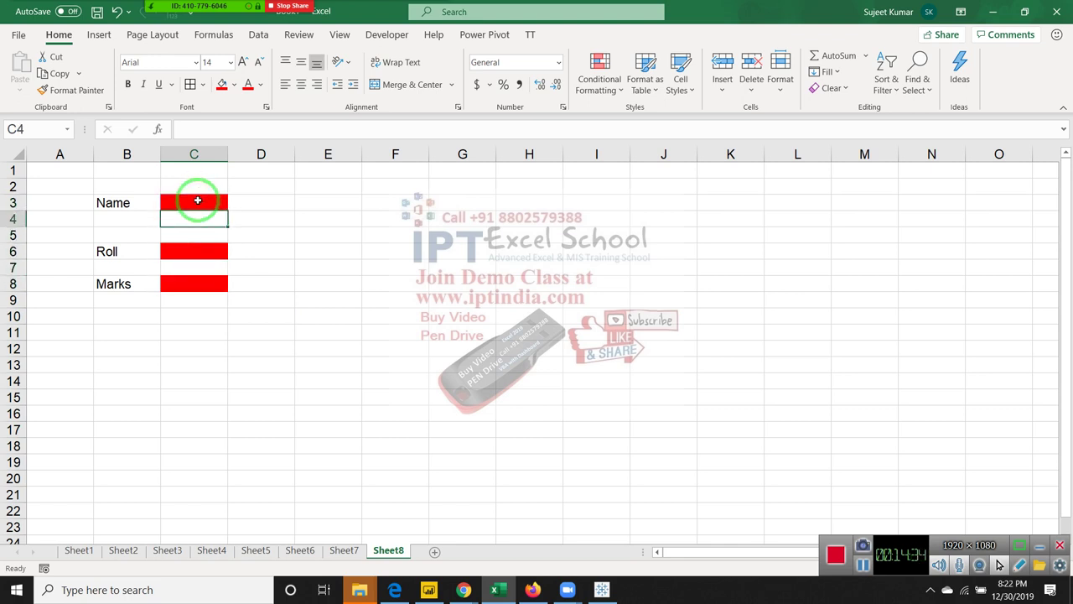
{"action": "left_click", "coordinate": [198, 201]}
{"action": "left_click", "coordinate": [198, 254]}
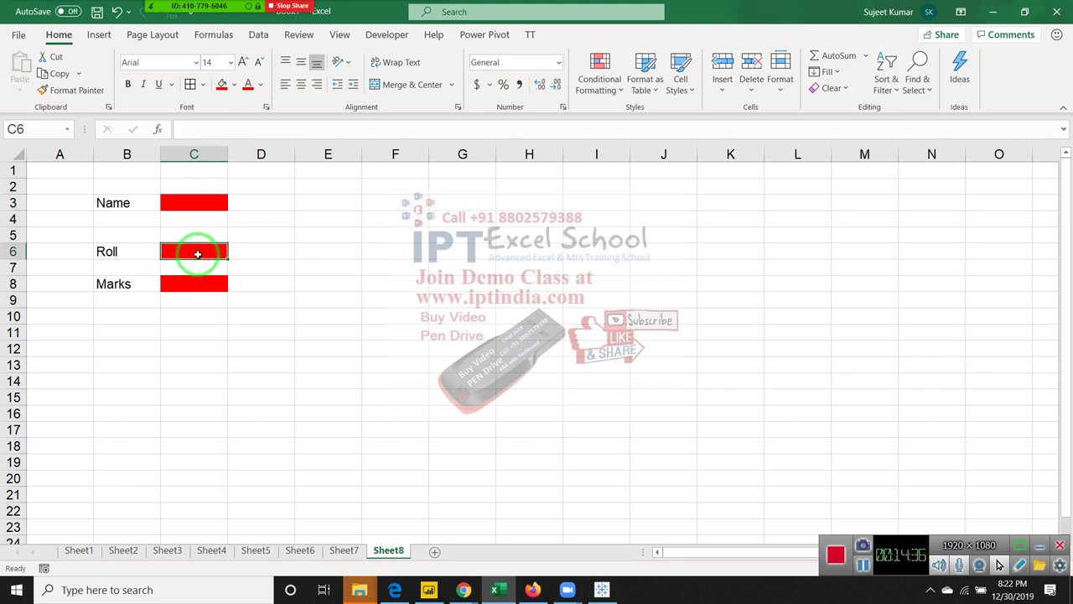
- Unlock C3, C6 and C8 by clearing Locked in Format Cells > Protection
{"action": "left_click", "coordinate": [204, 202]}
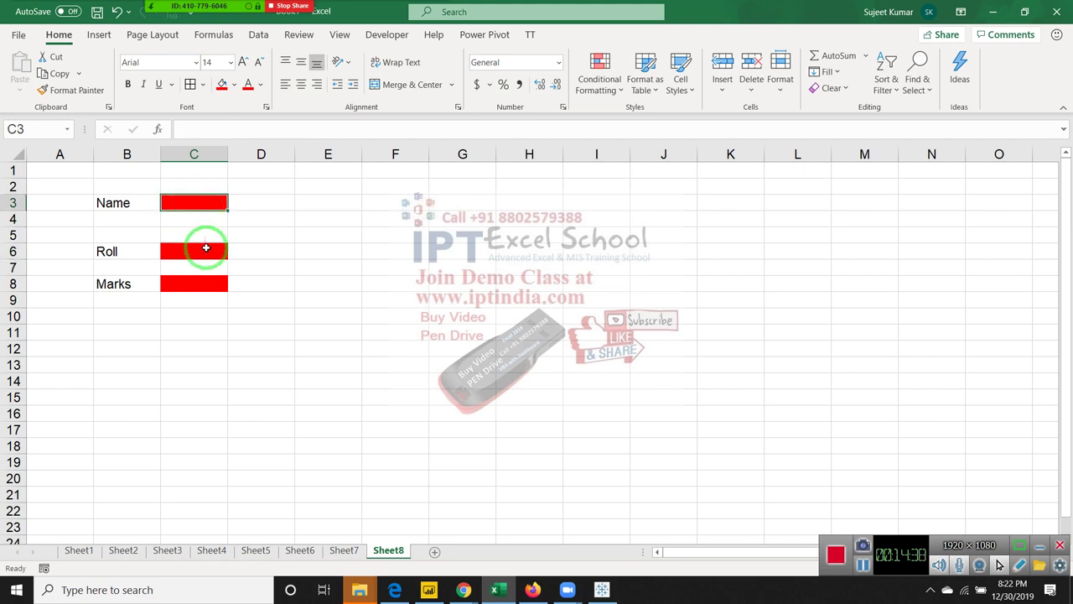
{"action": "left_click", "coordinate": [206, 251], "text": "ctrl"}
{"action": "left_click", "coordinate": [203, 281], "text": "ctrl"}
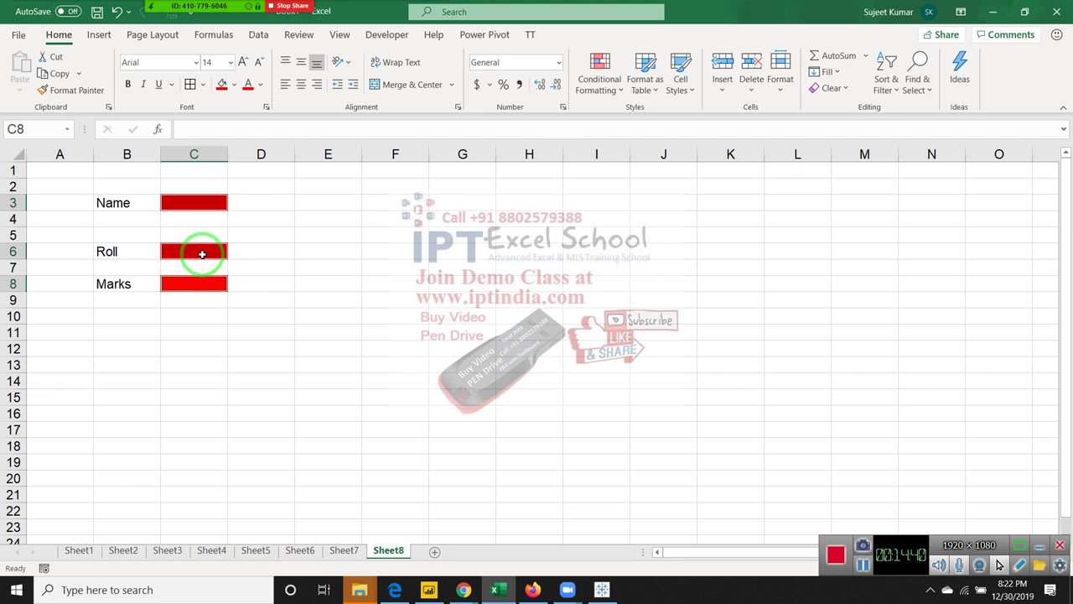
{"action": "right_click", "coordinate": [202, 254]}
{"action": "left_click", "coordinate": [222, 477]}
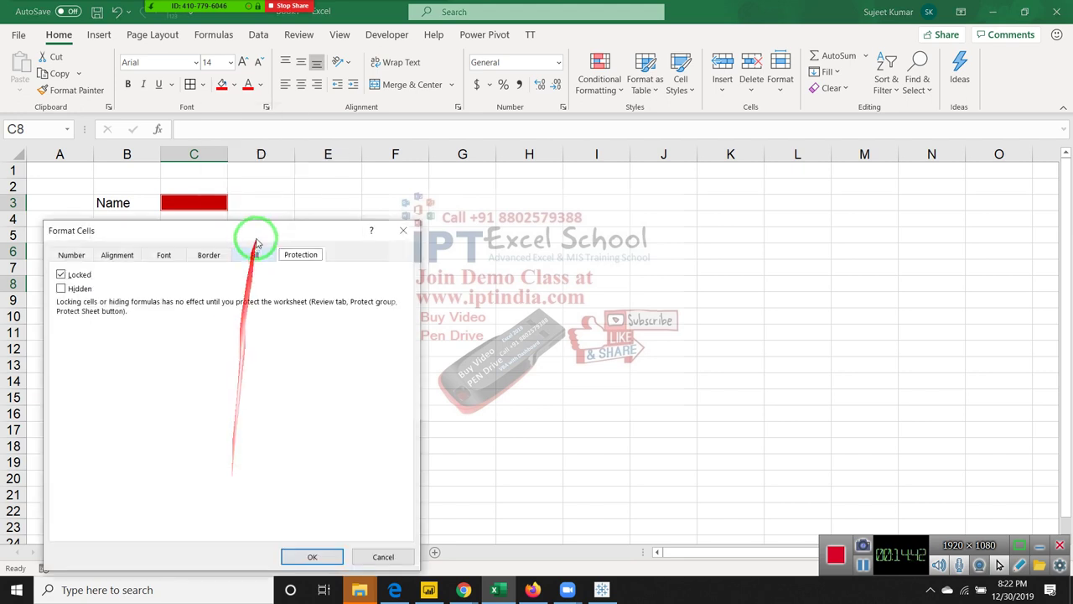
{"action": "left_click", "coordinate": [84, 274]}
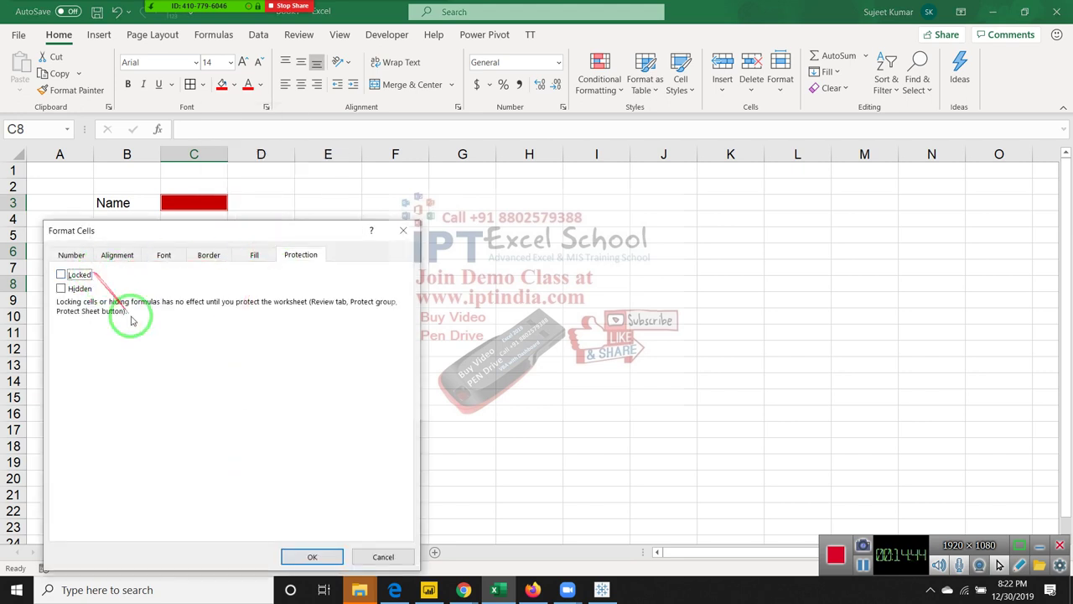
{"action": "left_click", "coordinate": [311, 556]}
{"action": "right_click", "coordinate": [202, 254]}
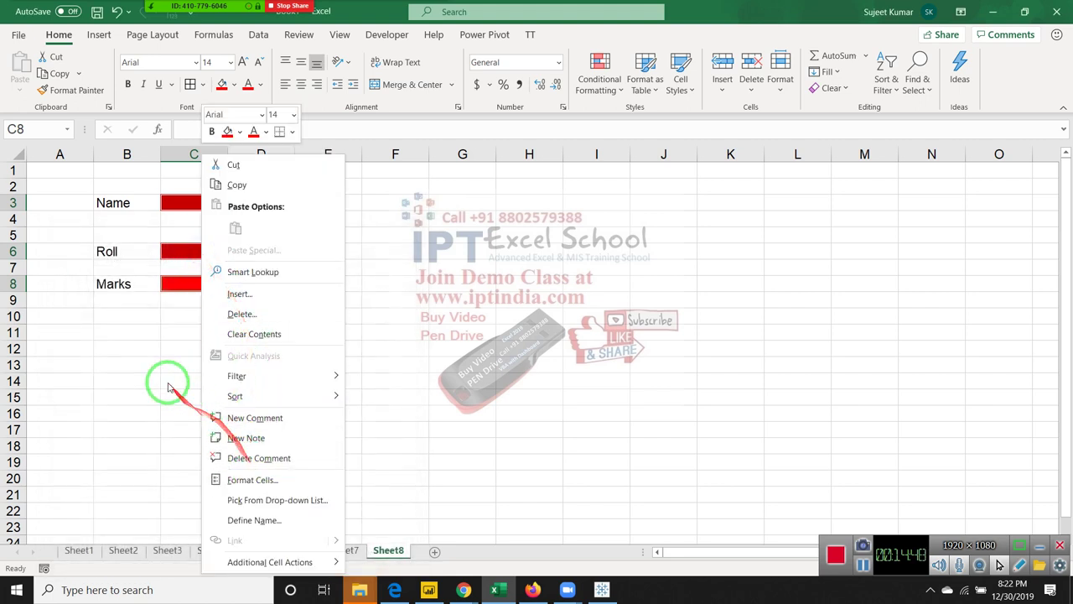
{"action": "key", "text": "Escape"}
- Protect Sheet8 with default permissions, confirming Tab jumps only between the unlocked input cells
{"action": "right_click", "coordinate": [389, 546]}
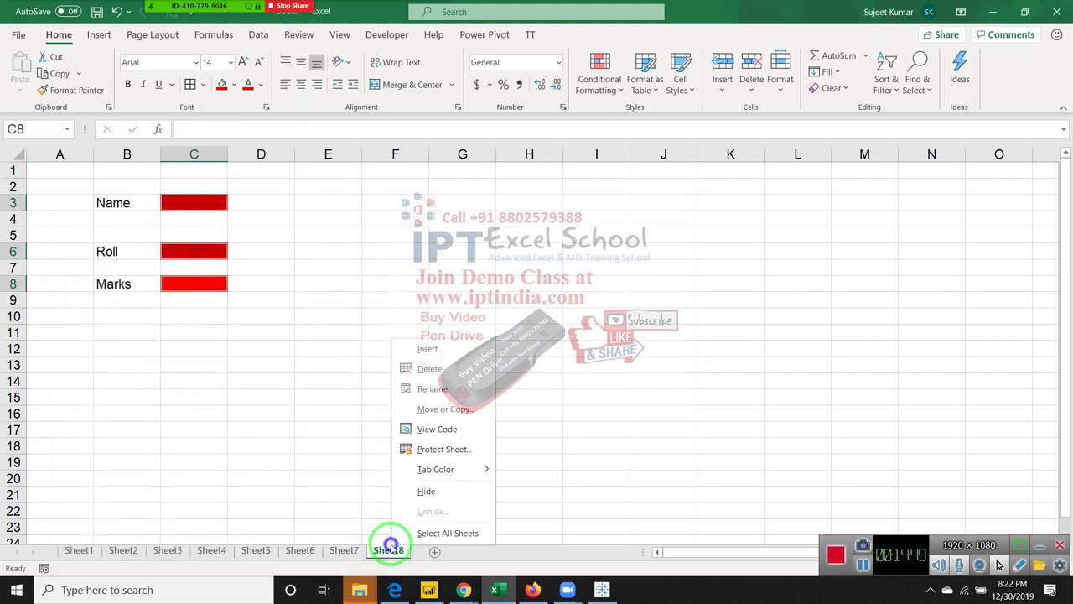
{"action": "left_click", "coordinate": [412, 450]}
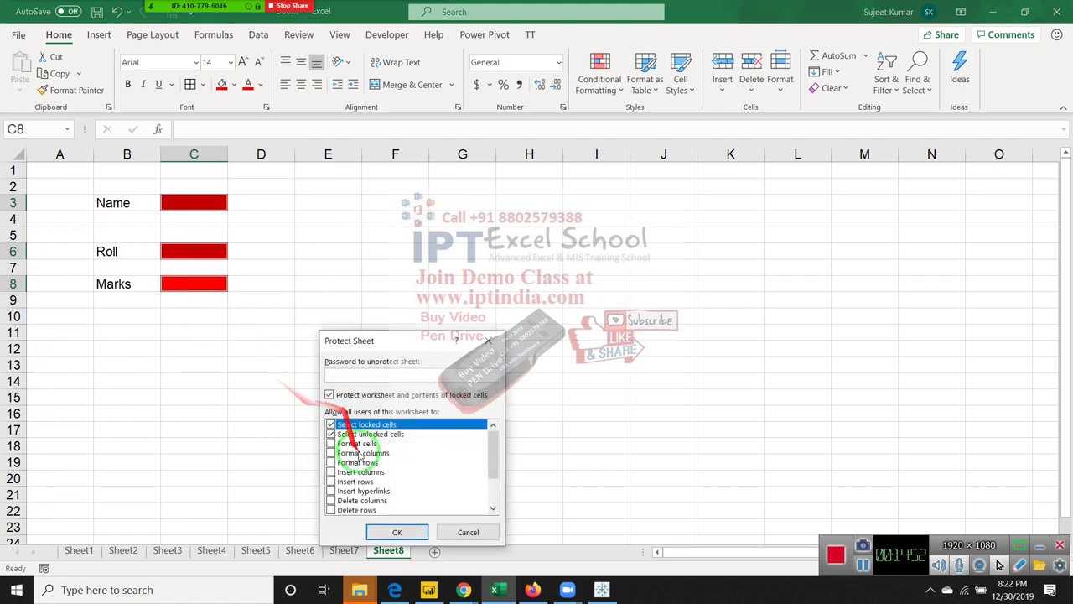
{"action": "left_click", "coordinate": [396, 531]}
{"action": "key", "text": "Tab"}
{"action": "key", "text": "Tab"}
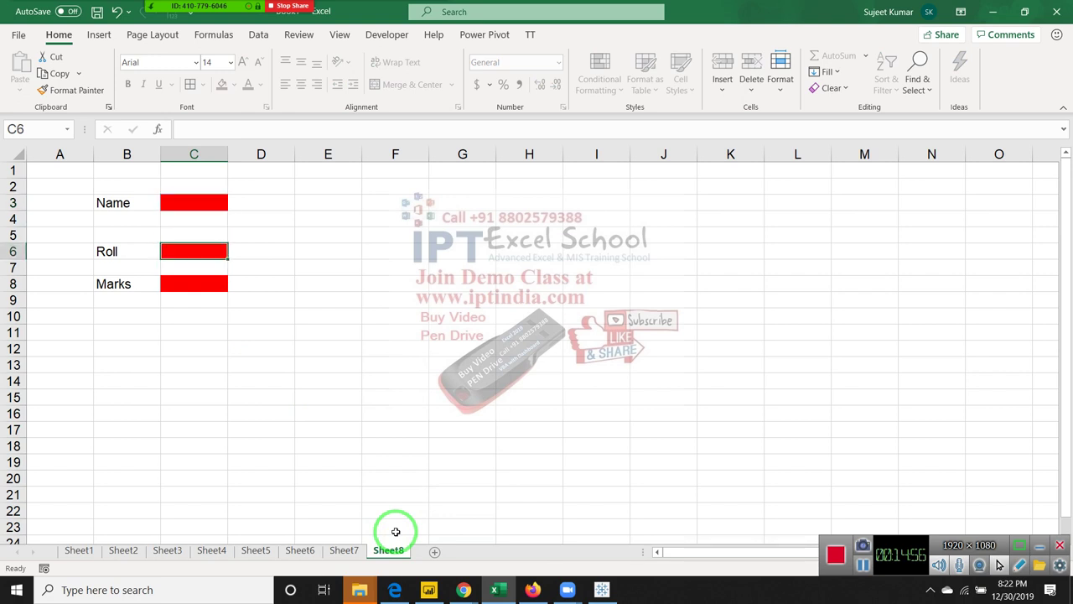
{"action": "key", "text": "Tab"}
{"action": "key", "text": "Tab"}
{"action": "key", "text": "Tab"}
{"action": "key", "text": "Tab"}
{"action": "key", "text": "Tab"}
{"action": "key", "text": "Tab"}
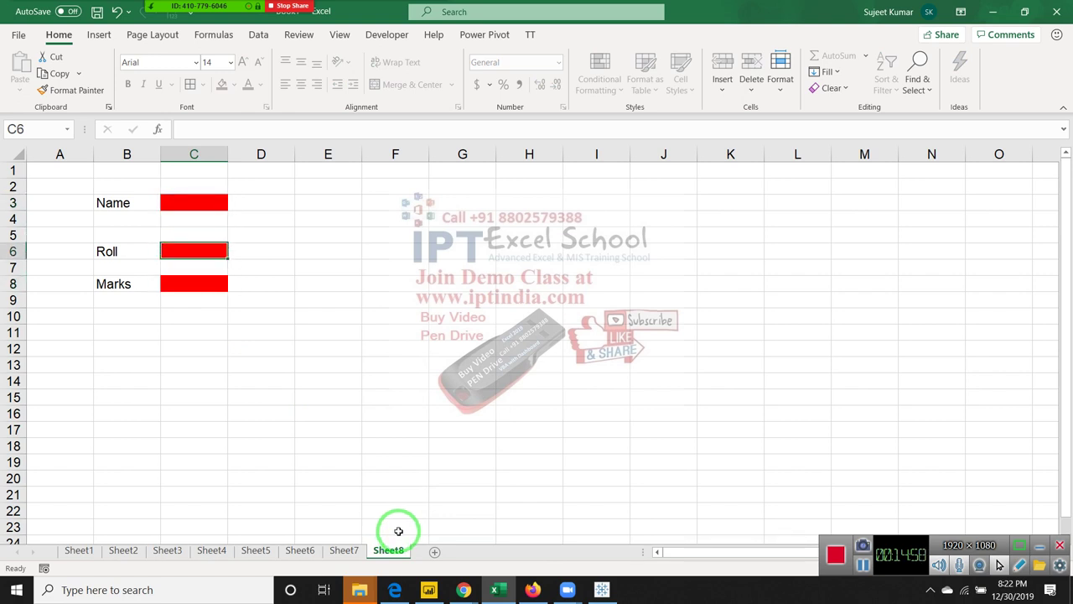
{"action": "key", "text": "Tab"}
{"action": "key", "text": "Tab"}
- Enter 'a' in each red input cell as a test, then add a new Sheet9
{"action": "type", "text": "a"}
{"action": "key", "text": "Return"}
{"action": "type", "text": "a"}
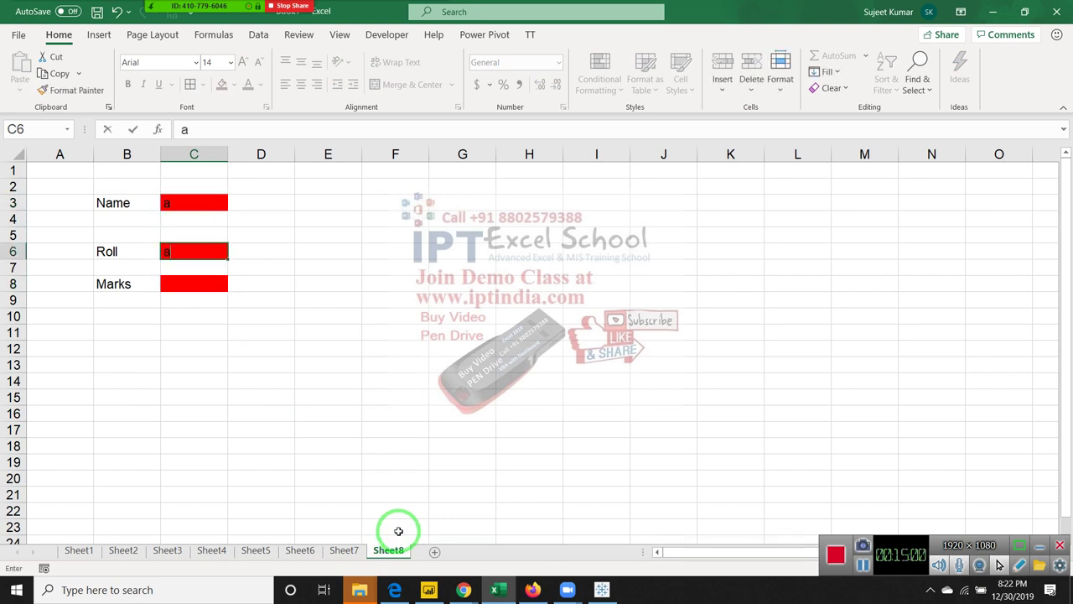
{"action": "key", "text": "Return"}
{"action": "type", "text": "a"}
{"action": "key", "text": "Return"}
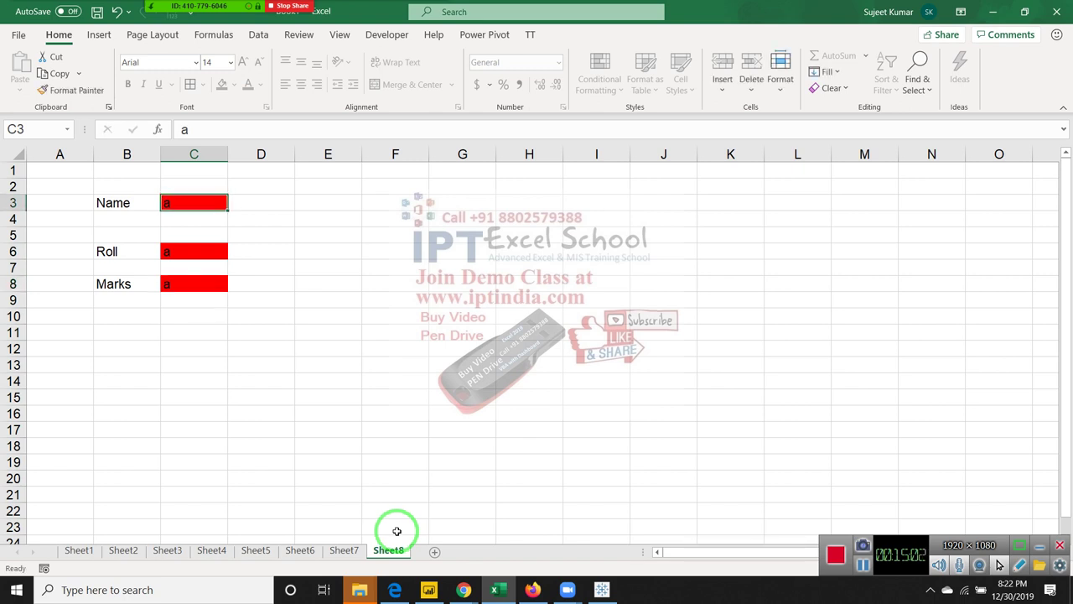
{"action": "left_click", "coordinate": [435, 553]}
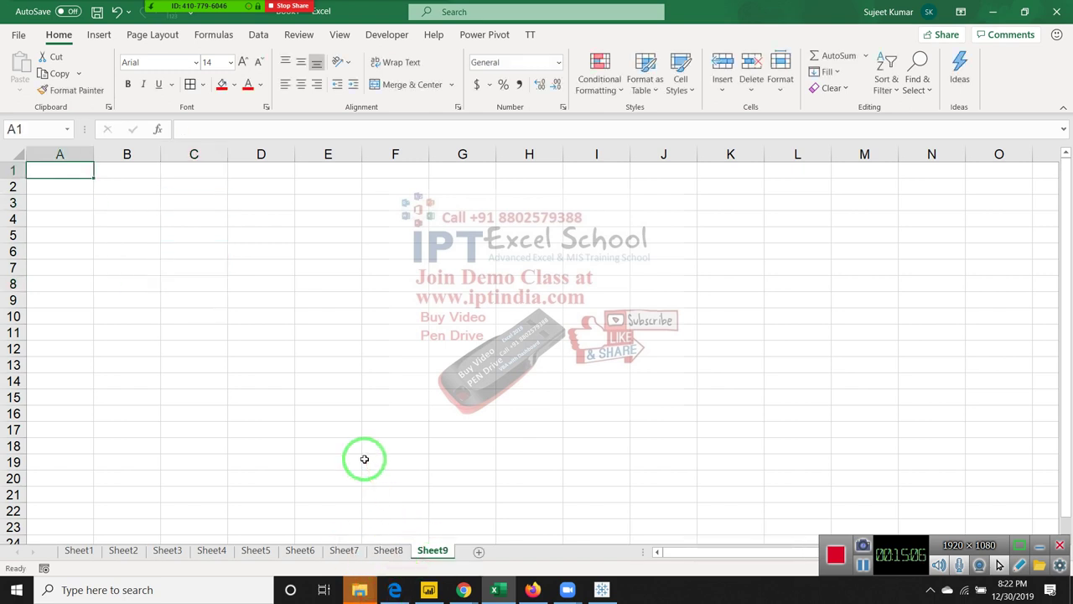
- Enter 85, 65 and 95 in A1:C1 and =SUM(A1:C1) in D1, giving 245
{"action": "type", "text": "85"}
{"action": "key", "text": "Tab"}
{"action": "type", "text": "65"}
{"action": "key", "text": "Tab"}
{"action": "type", "text": "95"}
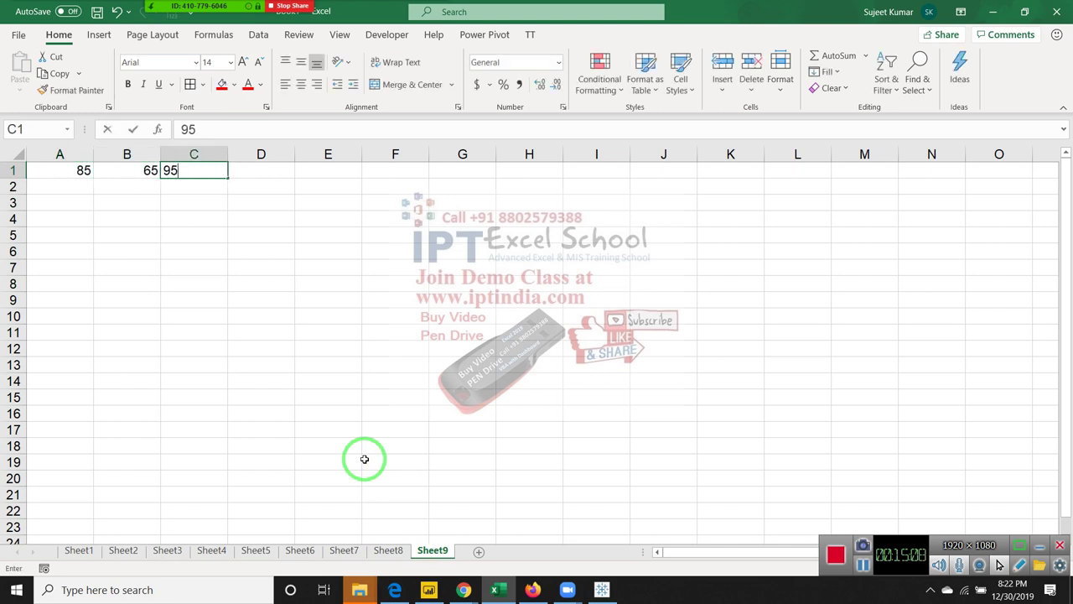
{"action": "key", "text": "Tab"}
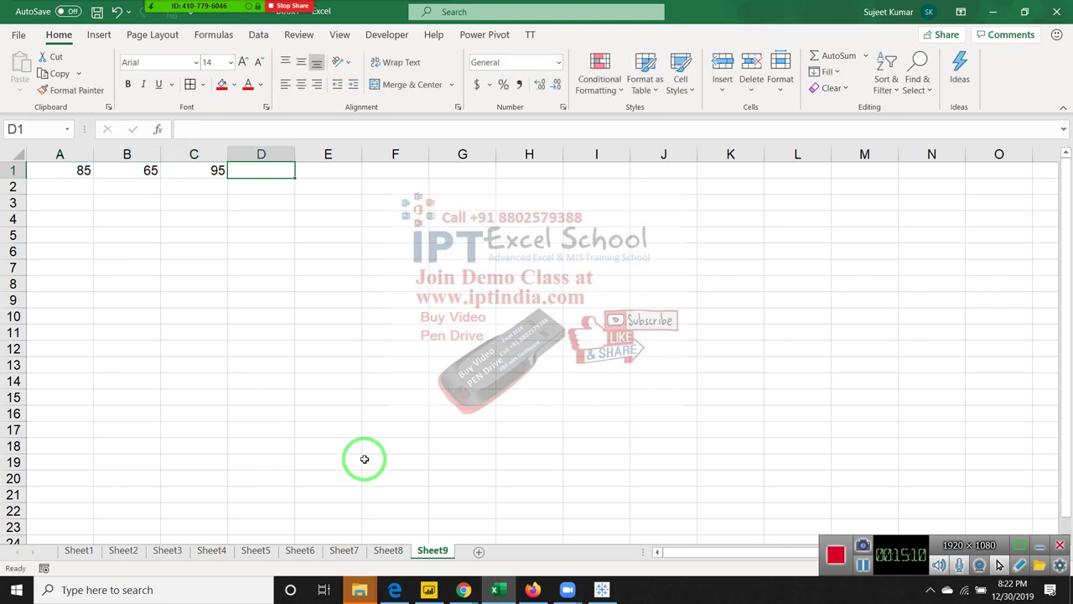
{"action": "key", "text": "Return"}
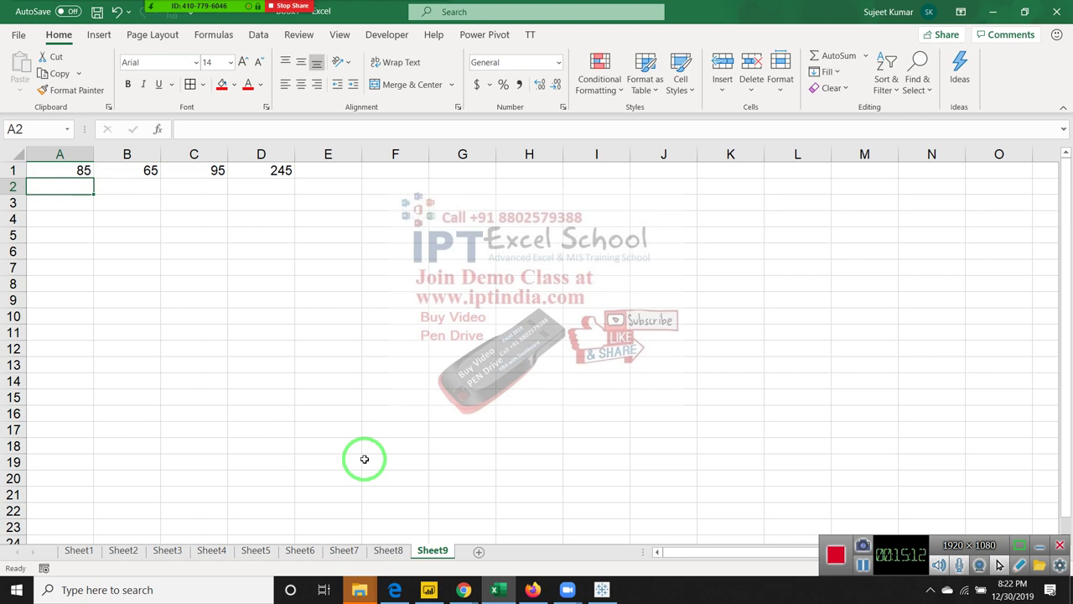
{"action": "left_click", "coordinate": [282, 170]}
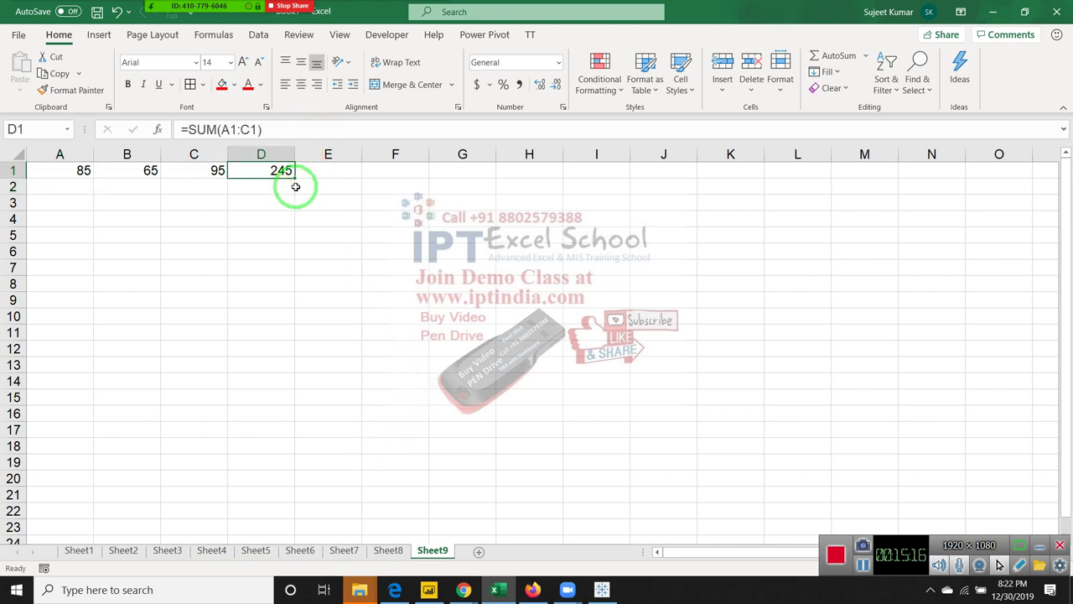
{"action": "right_click", "coordinate": [290, 169]}
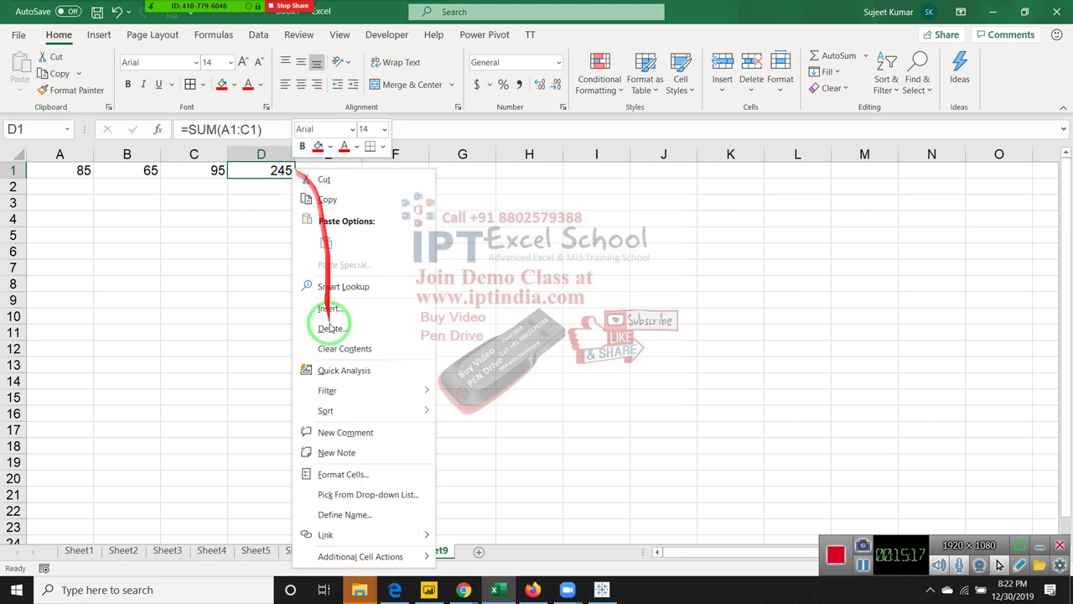
{"action": "left_click", "coordinate": [314, 472]}
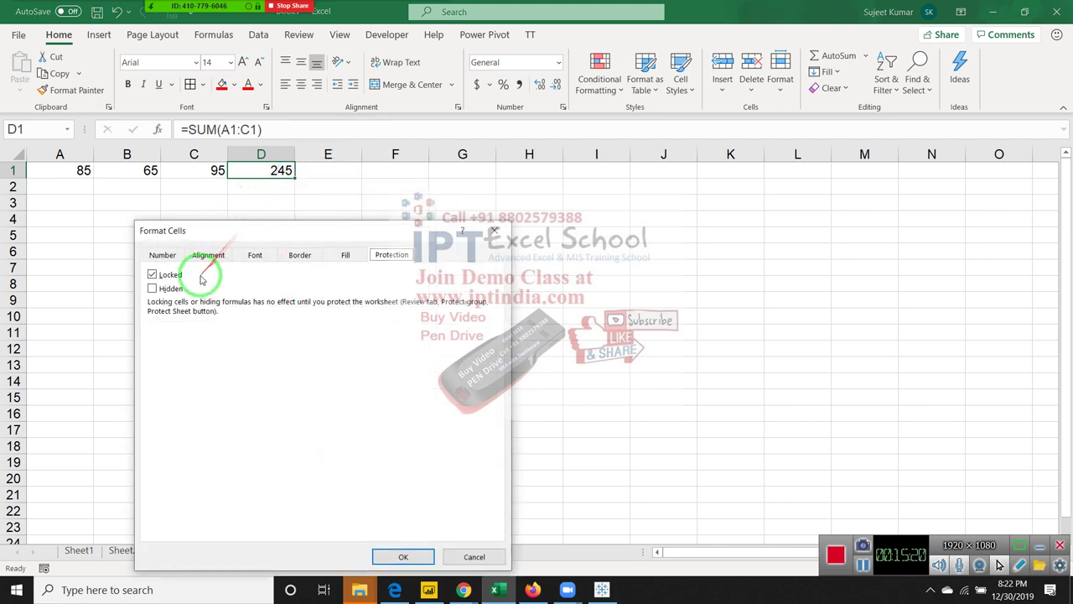
{"action": "left_click", "coordinate": [174, 276]}
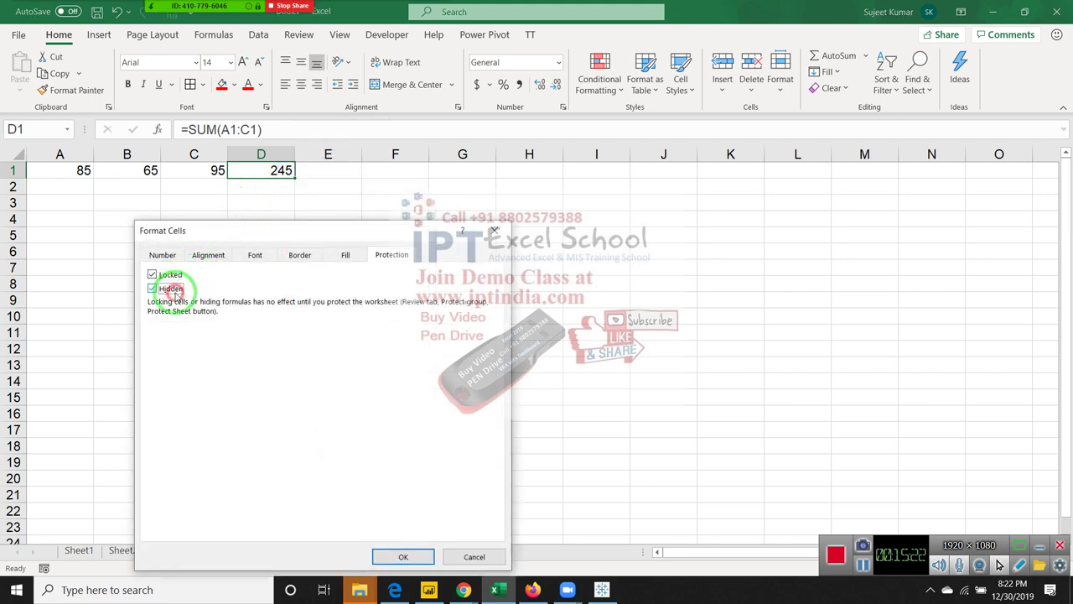
{"action": "left_click", "coordinate": [403, 556]}
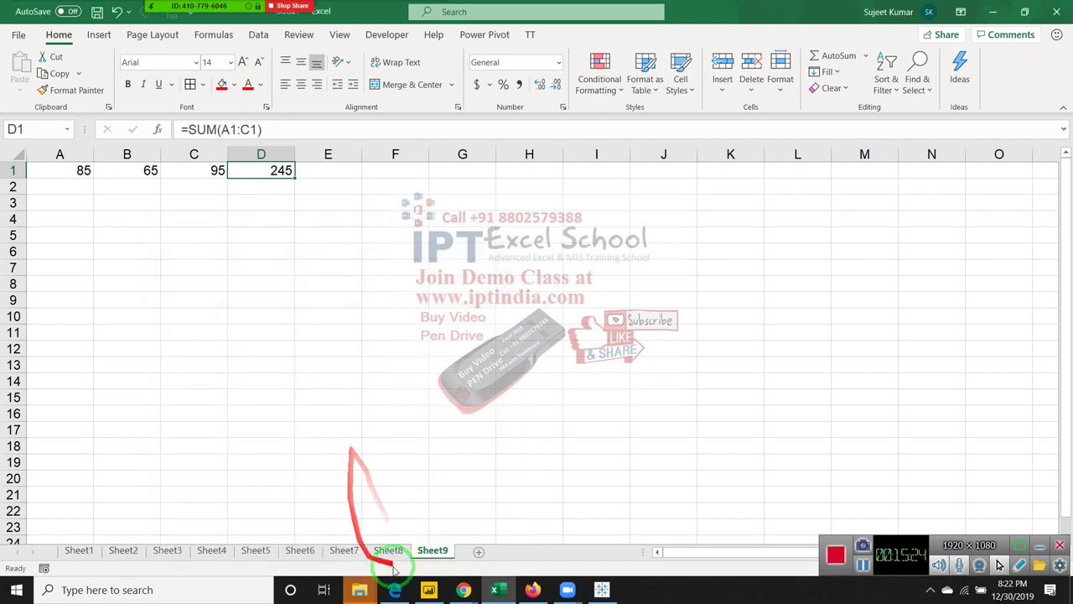
{"action": "right_click", "coordinate": [424, 550]}
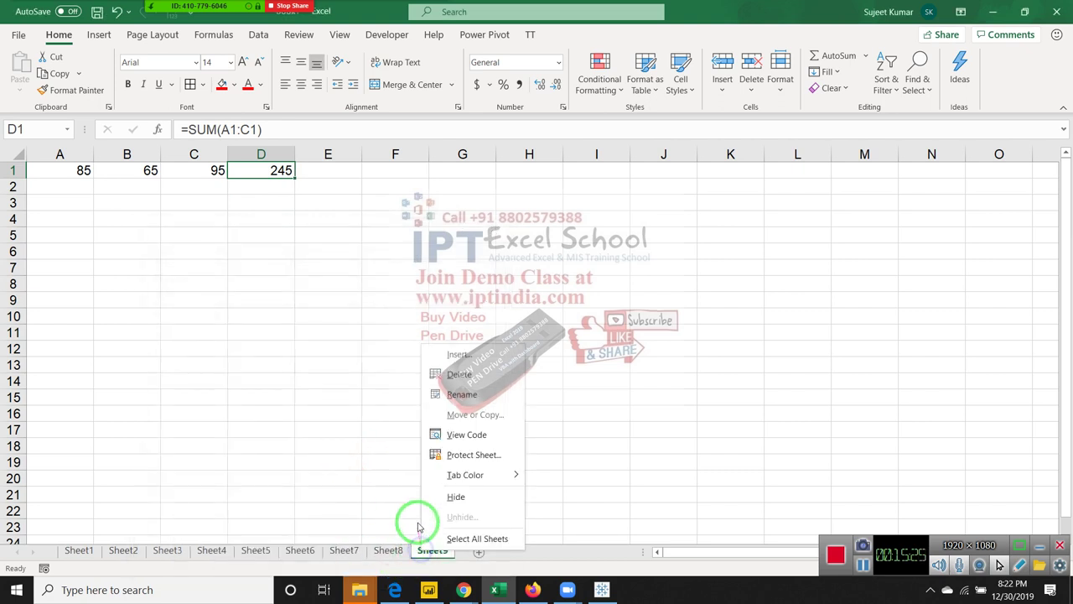
{"action": "left_click", "coordinate": [463, 455]}
{"action": "left_click", "coordinate": [457, 542]}
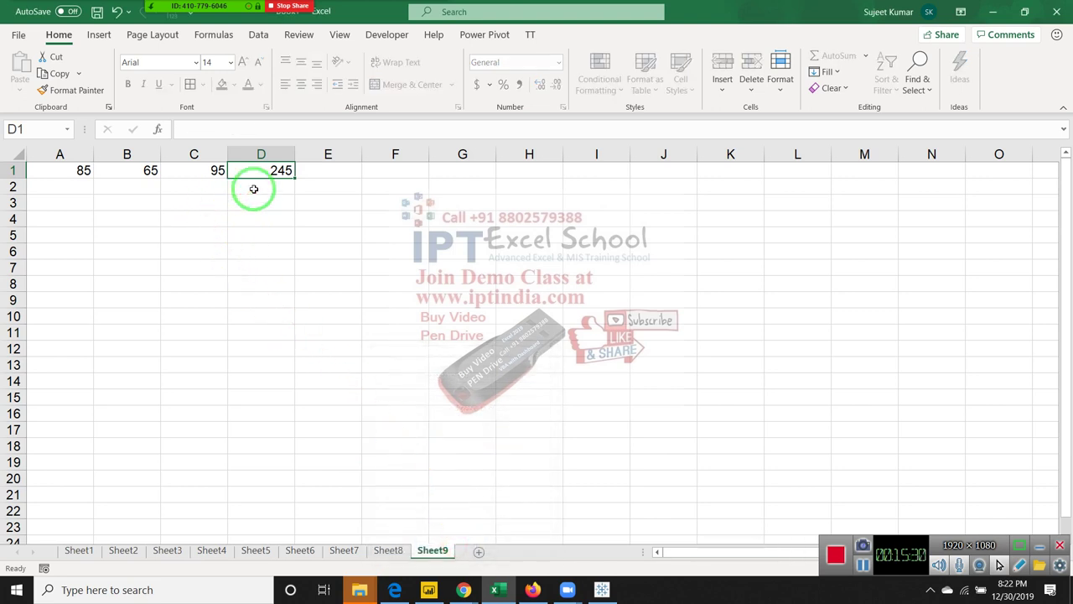
{"action": "key", "text": "Left"}
{"action": "key", "text": "Left"}
{"action": "key", "text": "Left"}
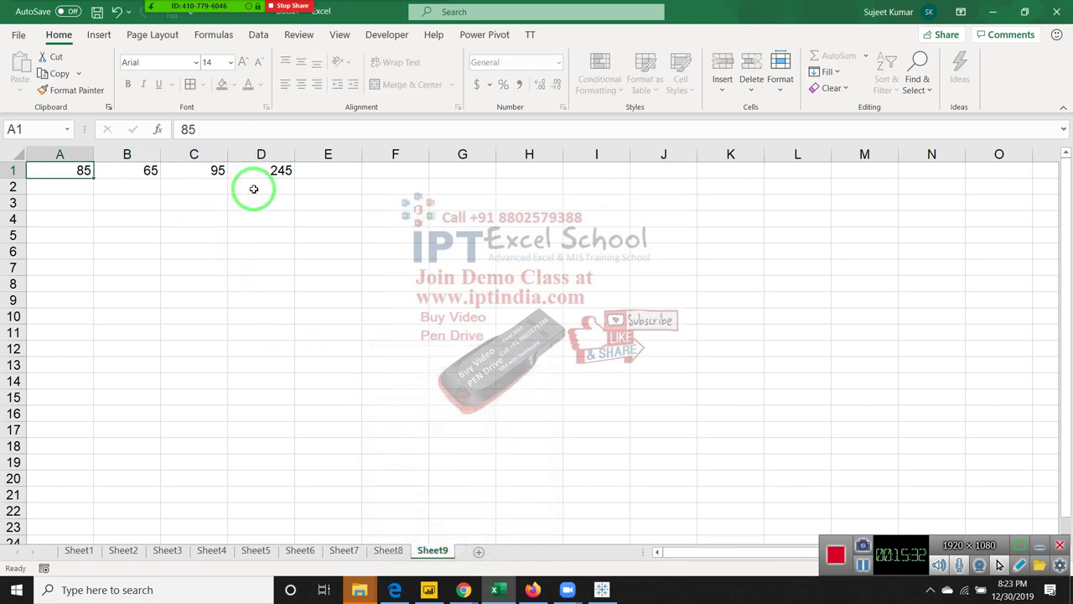
{"action": "key", "text": "Right"}
{"action": "key", "text": "Right"}
{"action": "key", "text": "Right"}
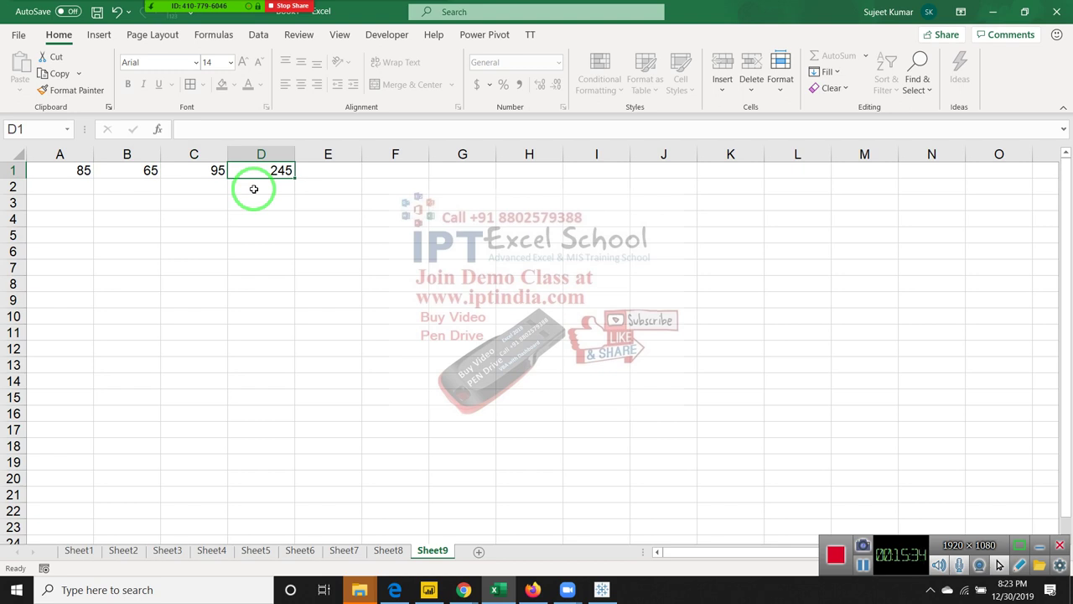
- Copy the 245 total from D1 on Sheet9
{"action": "key", "text": "ctrl+c"}
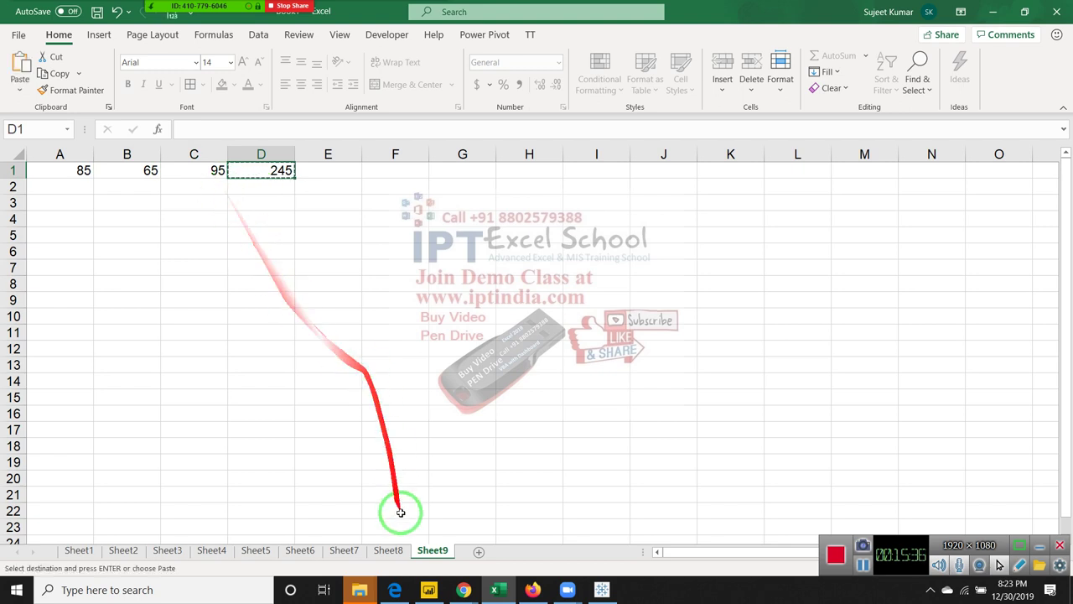
{"action": "left_click", "coordinate": [389, 549]}
{"action": "left_click", "coordinate": [433, 550]}
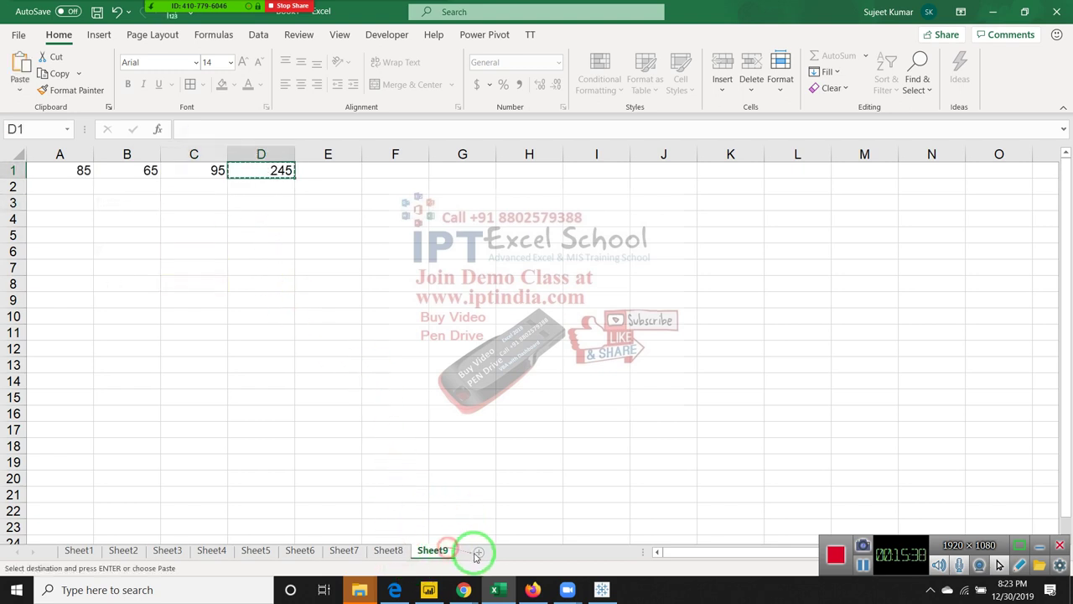
- Insert Sheet10 after Sheet9, paste the total into D9, then clear it and return to A1
{"action": "left_click", "coordinate": [479, 551]}
{"action": "left_click", "coordinate": [290, 293]}
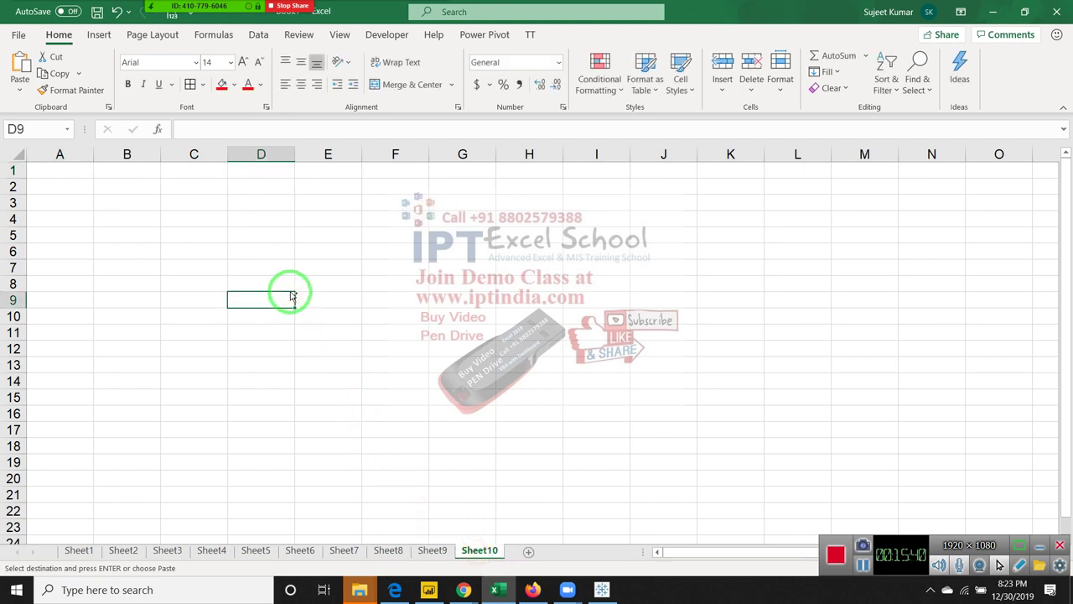
{"action": "key", "text": "ctrl+v"}
{"action": "double_click", "coordinate": [290, 296]}
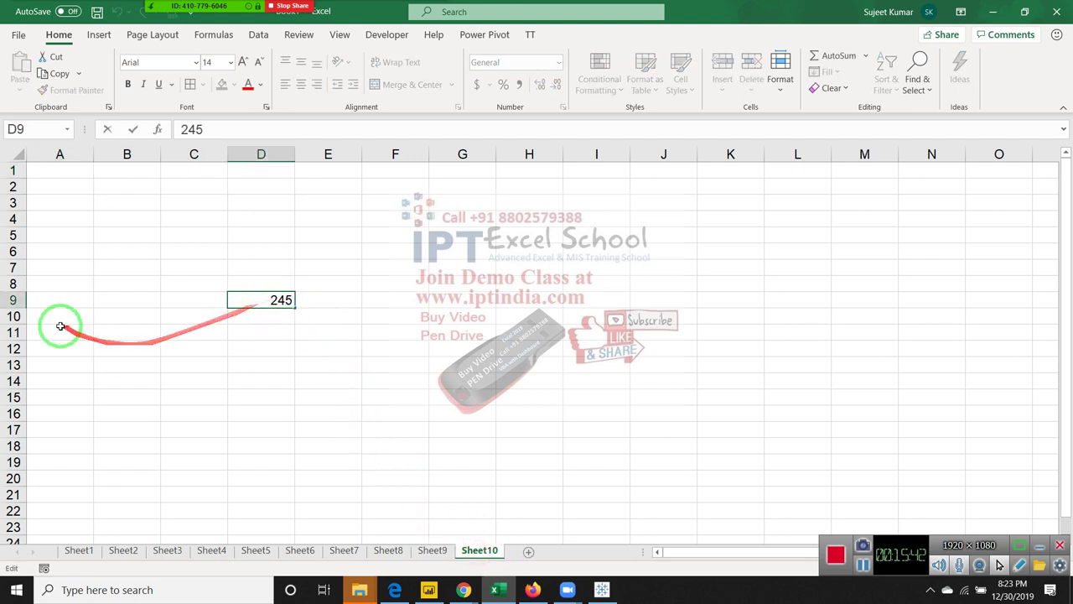
{"action": "key", "text": "Escape"}
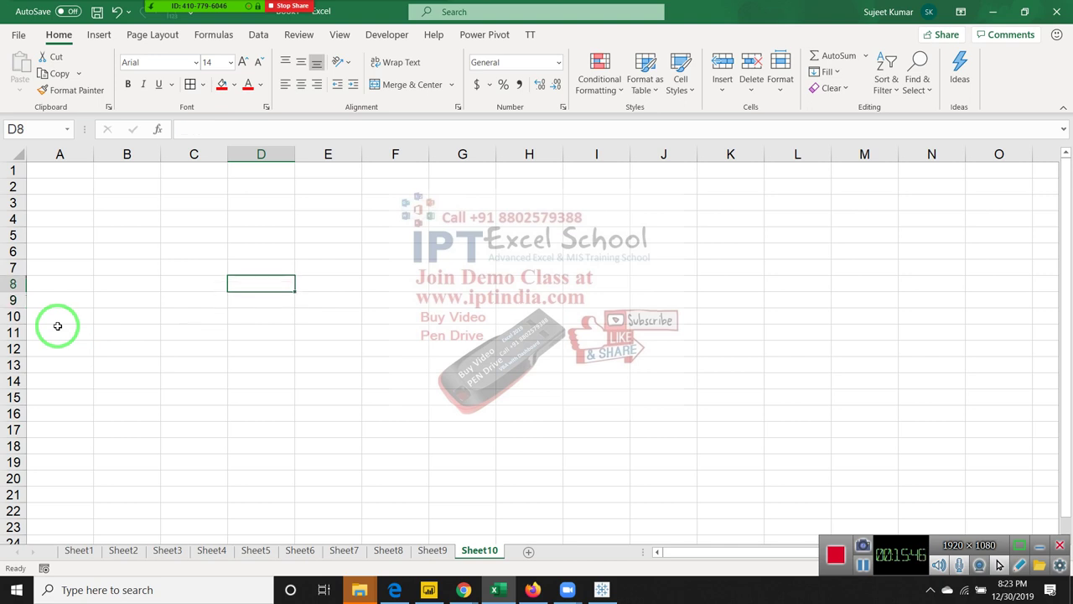
{"action": "key", "text": "ctrl+Home"}
{"action": "mouse_move", "coordinate": [198, 15]}
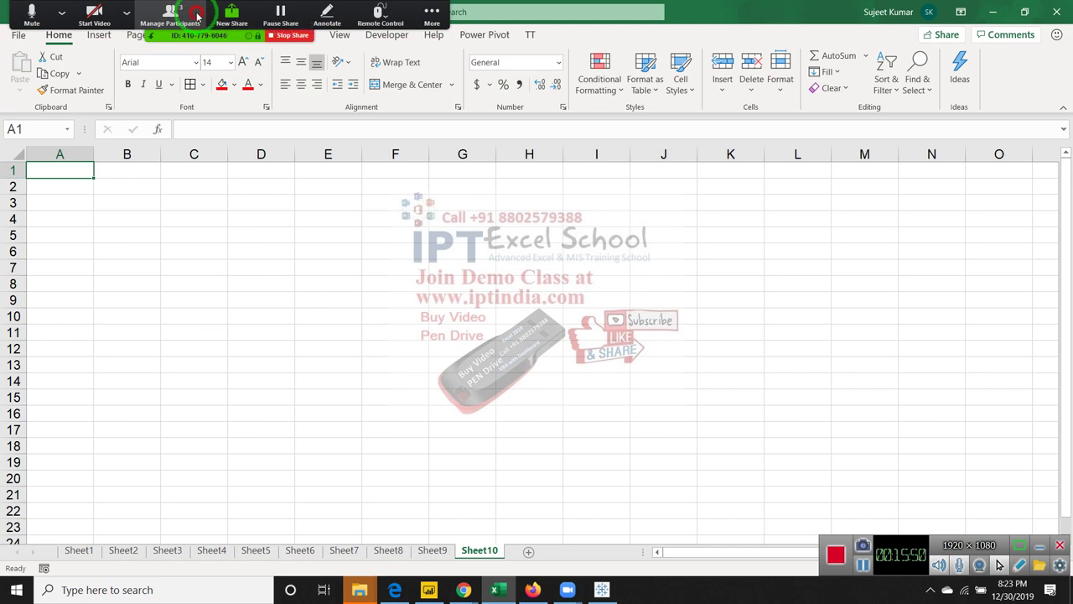
{"action": "left_click", "coordinate": [198, 15]}
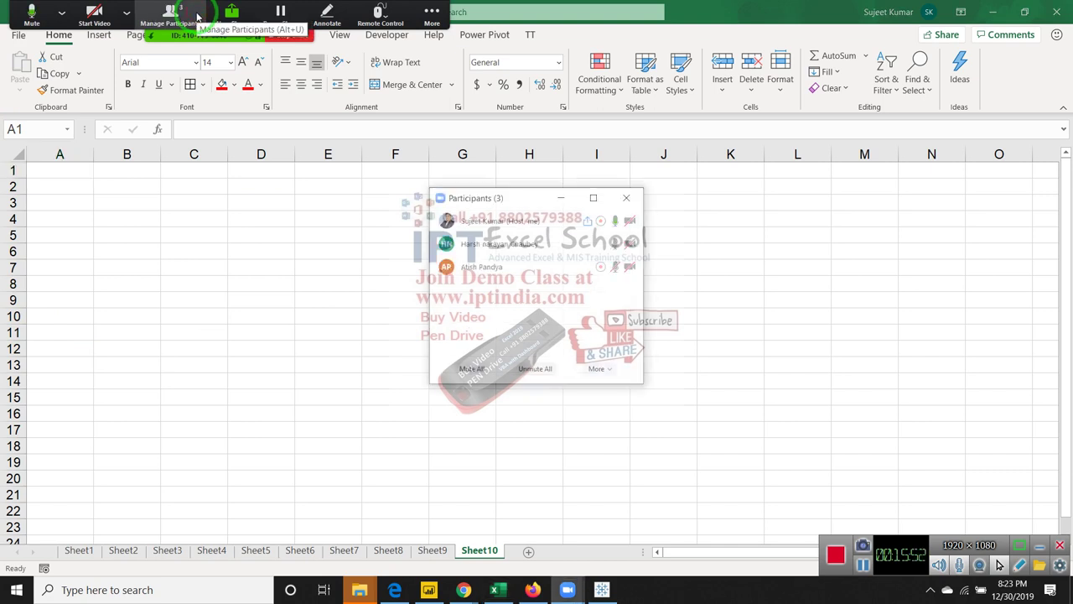
{"action": "left_click", "coordinate": [485, 323]}
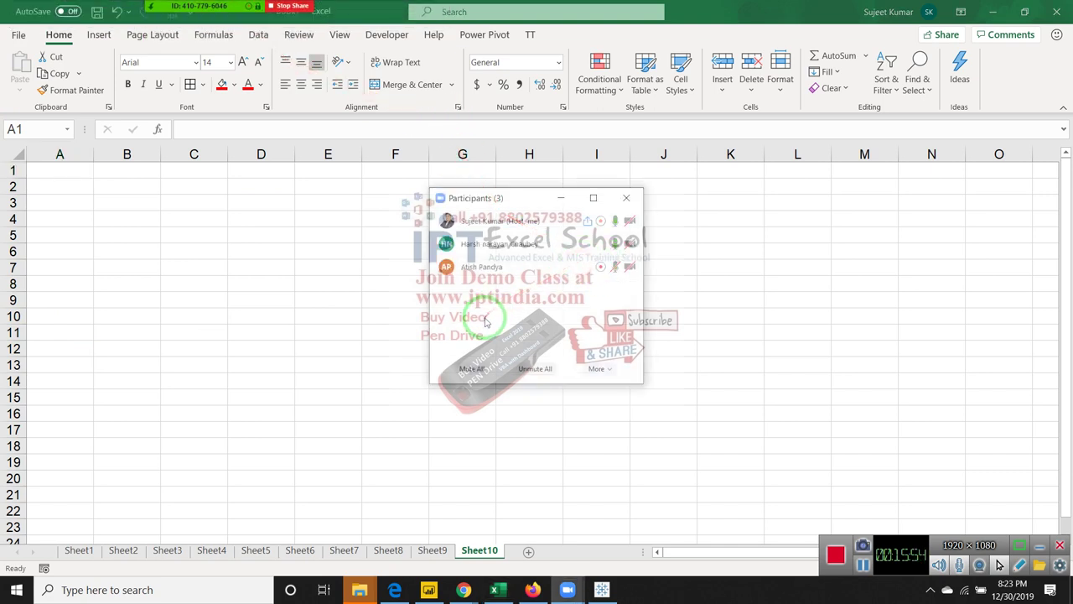
{"action": "mouse_move", "coordinate": [576, 268]}
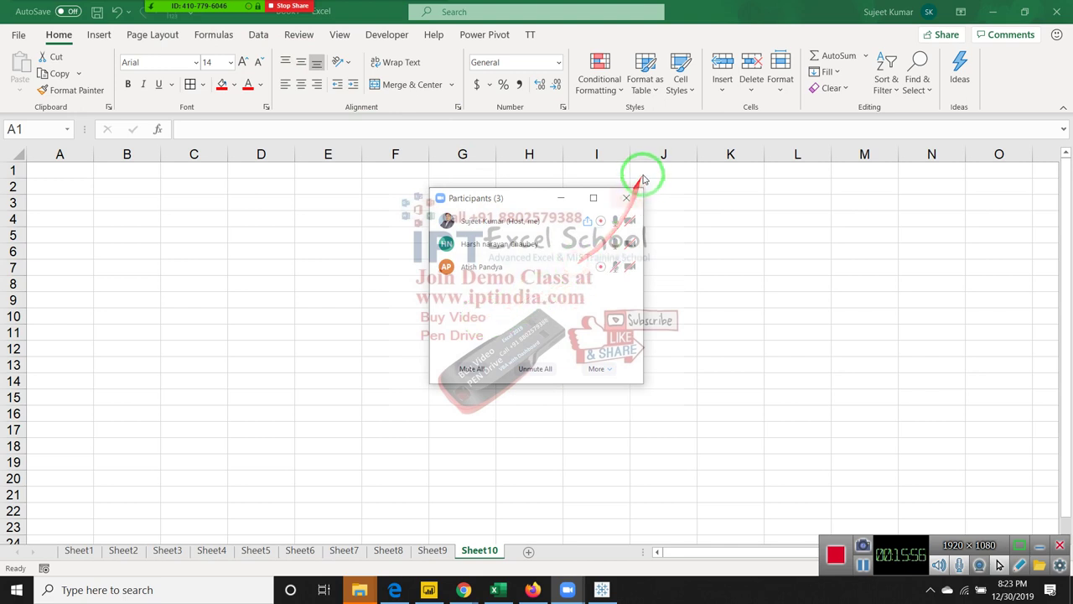
{"action": "left_click", "coordinate": [626, 198]}
{"action": "left_click_drag", "start_coordinate": [428, 202], "coordinate": [172, 255]}
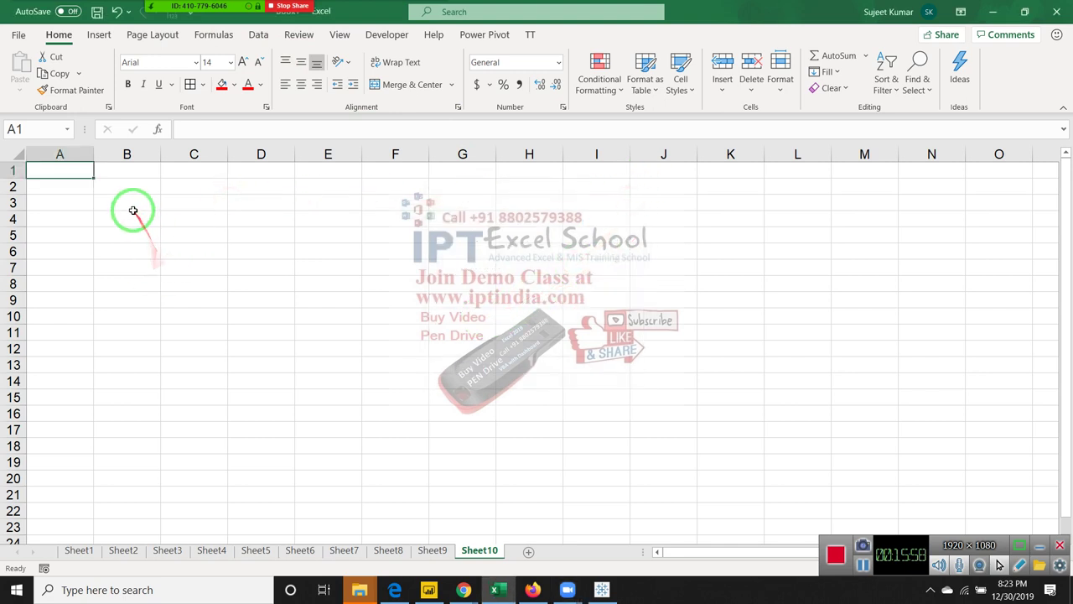
{"action": "left_click_drag", "start_coordinate": [129, 202], "coordinate": [280, 380]}
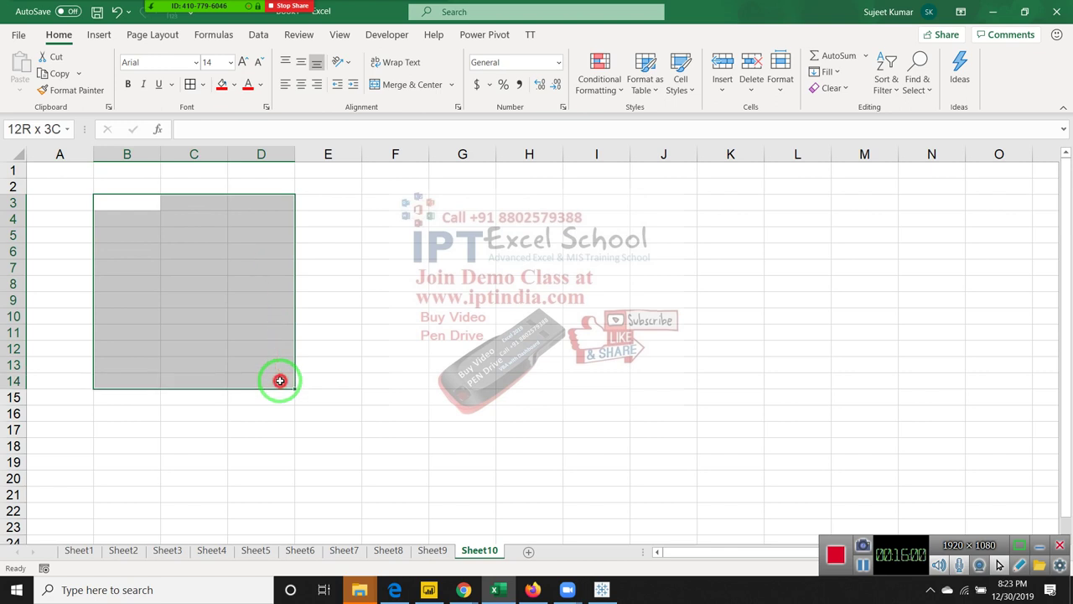
- Fill block B3:D14 green and block G3:I14 light grey
{"action": "left_click", "coordinate": [234, 85]}
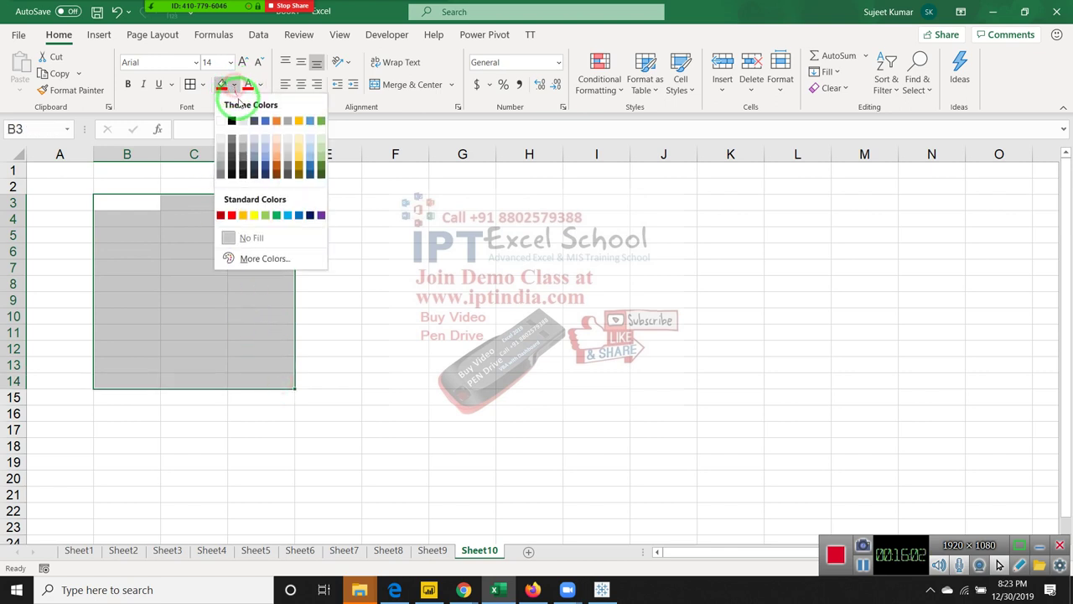
{"action": "left_click", "coordinate": [264, 219]}
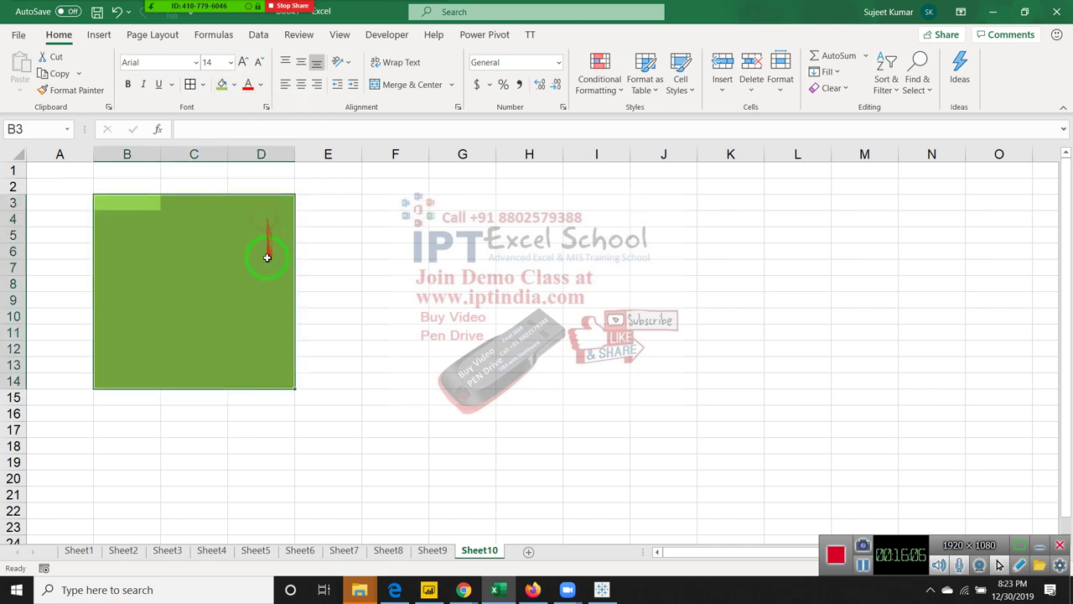
{"action": "left_click_drag", "start_coordinate": [439, 205], "coordinate": [588, 382]}
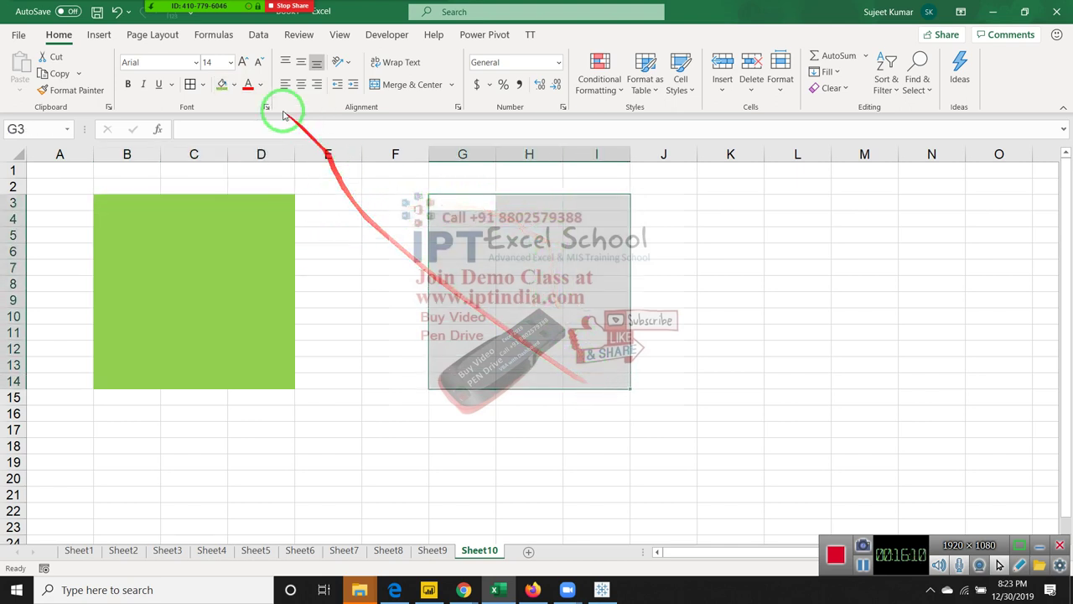
{"action": "left_click", "coordinate": [235, 85]}
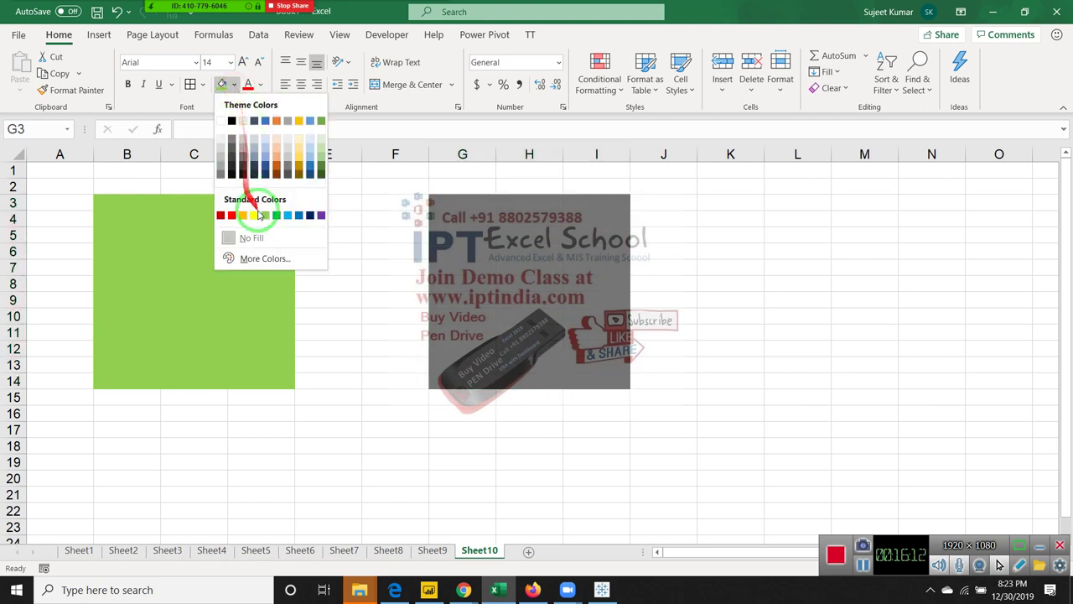
{"action": "left_click", "coordinate": [220, 138]}
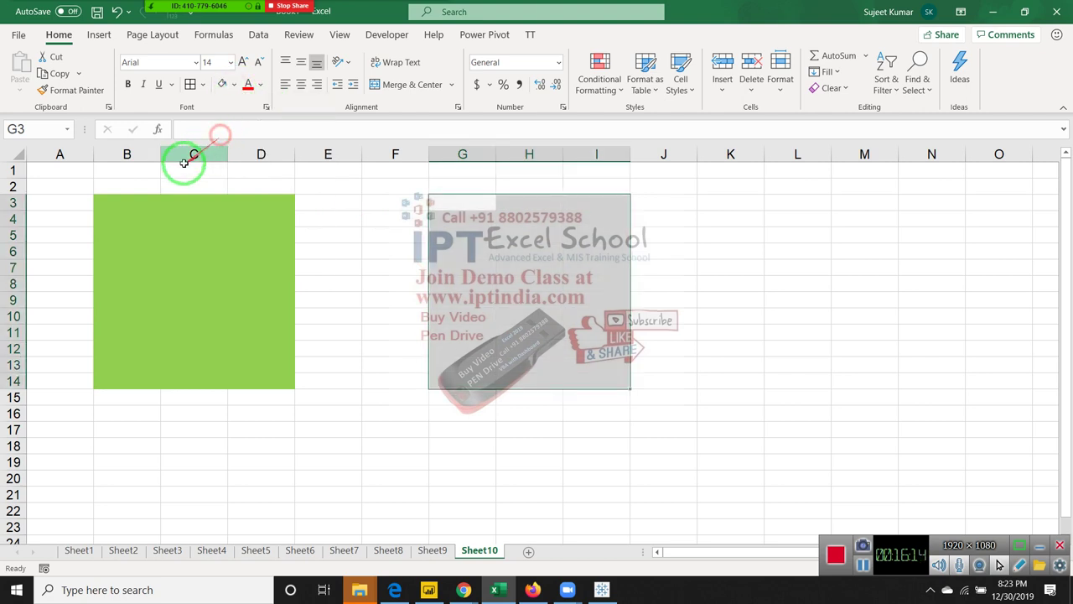
- Label the blocks with 'A' in B2 and 'B' in G2
{"action": "left_click", "coordinate": [139, 187]}
{"action": "type", "text": "A"}
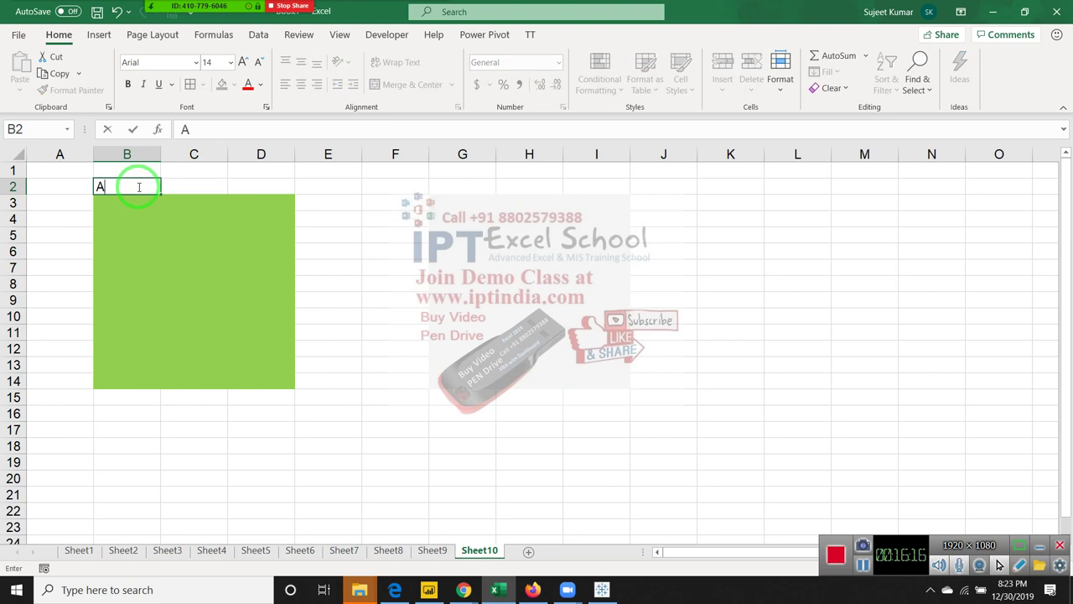
{"action": "key", "text": "Tab"}
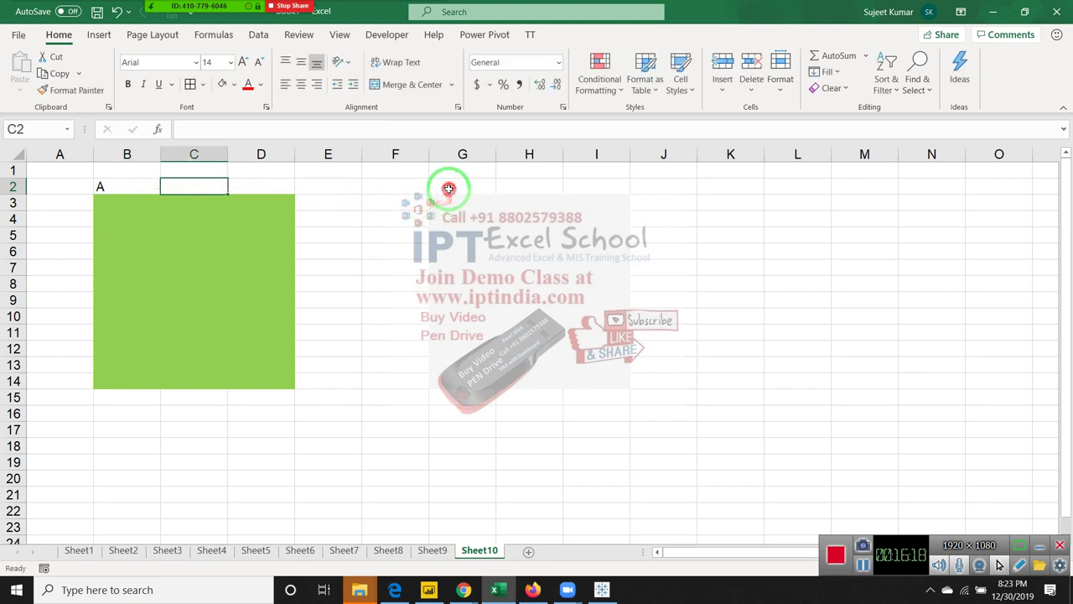
{"action": "left_click", "coordinate": [448, 188]}
{"action": "type", "text": "B"}
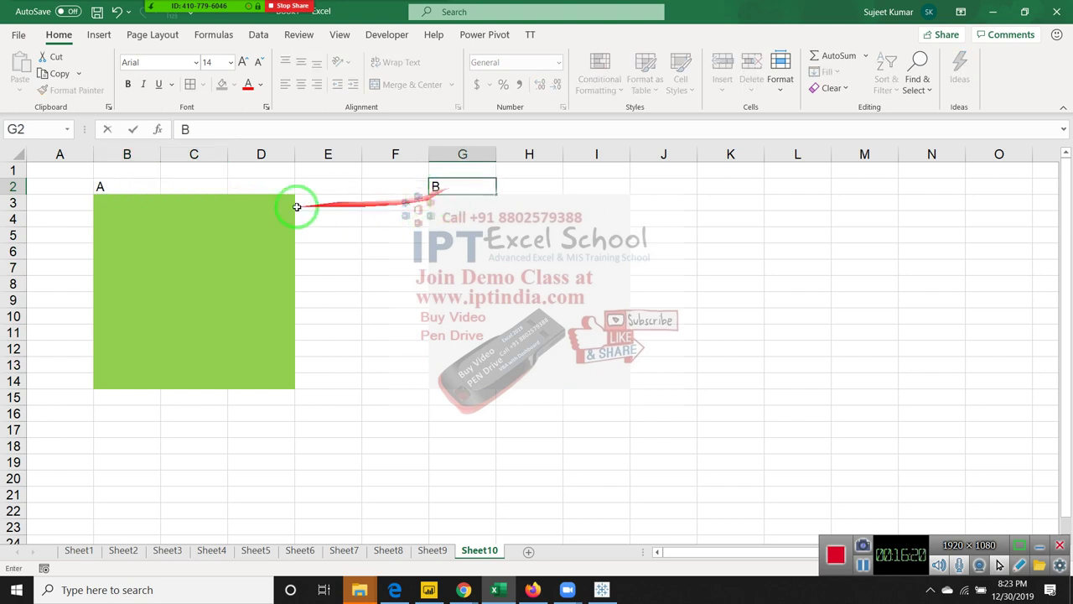
{"action": "left_click", "coordinate": [220, 215]}
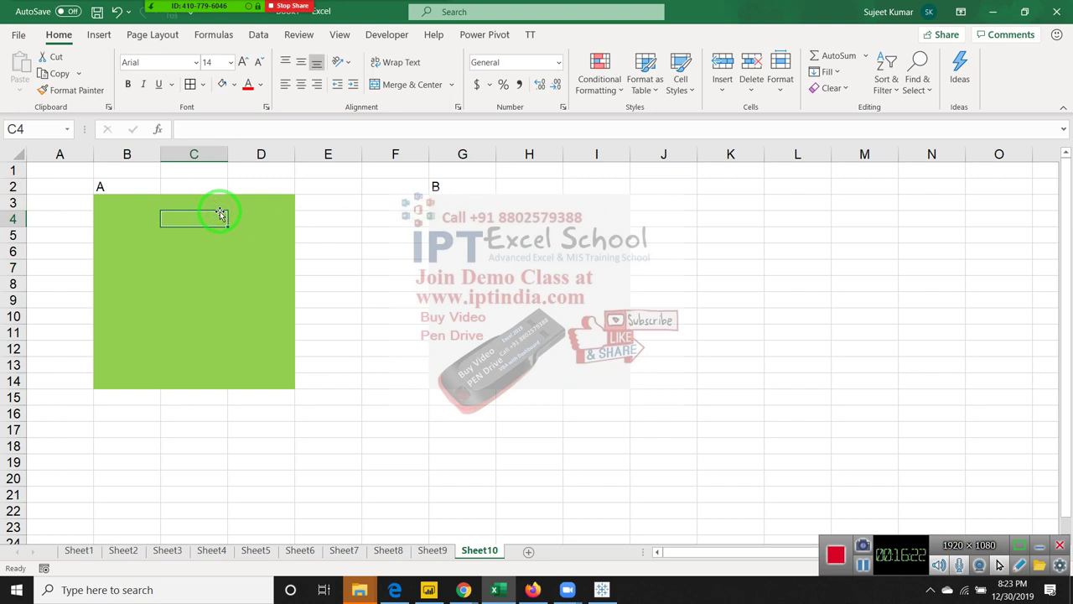
{"action": "left_click", "coordinate": [616, 262]}
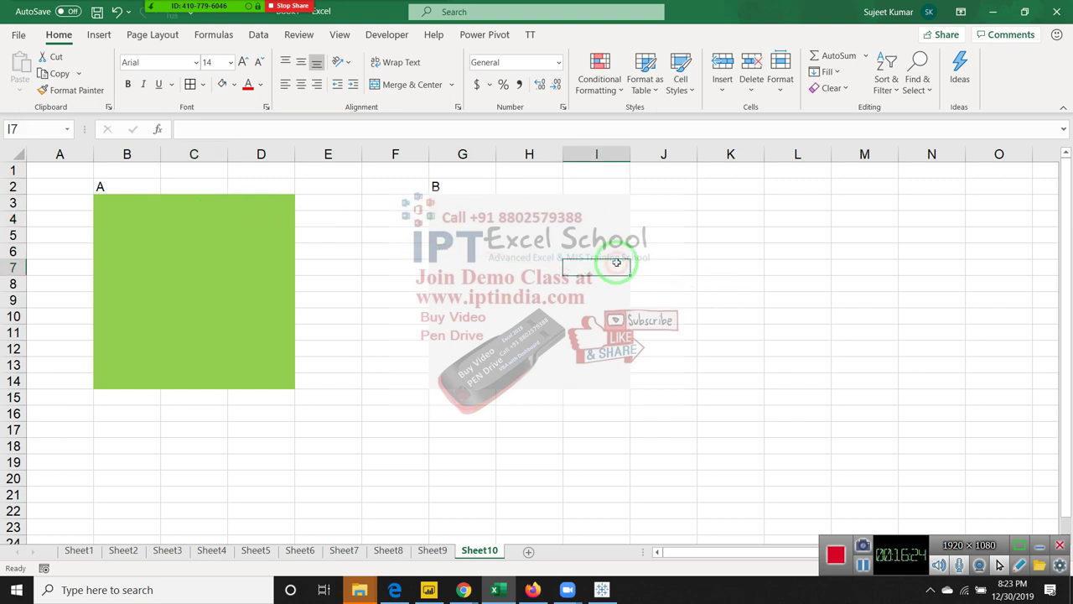
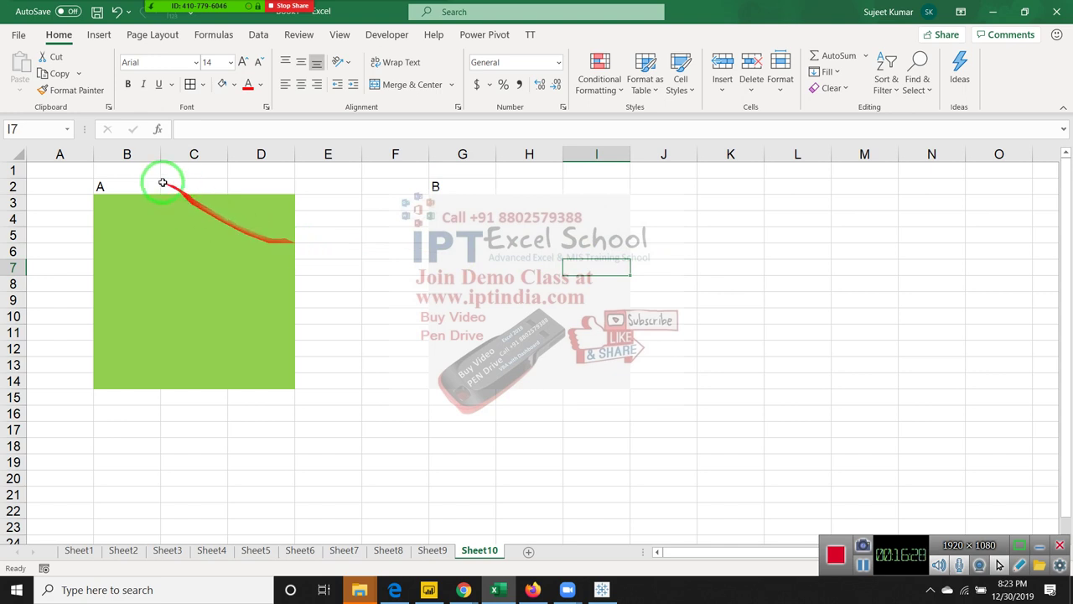
- Create editable range Range1 over B3:D14, protected by a confirmed range password
{"action": "left_click", "coordinate": [361, 268]}
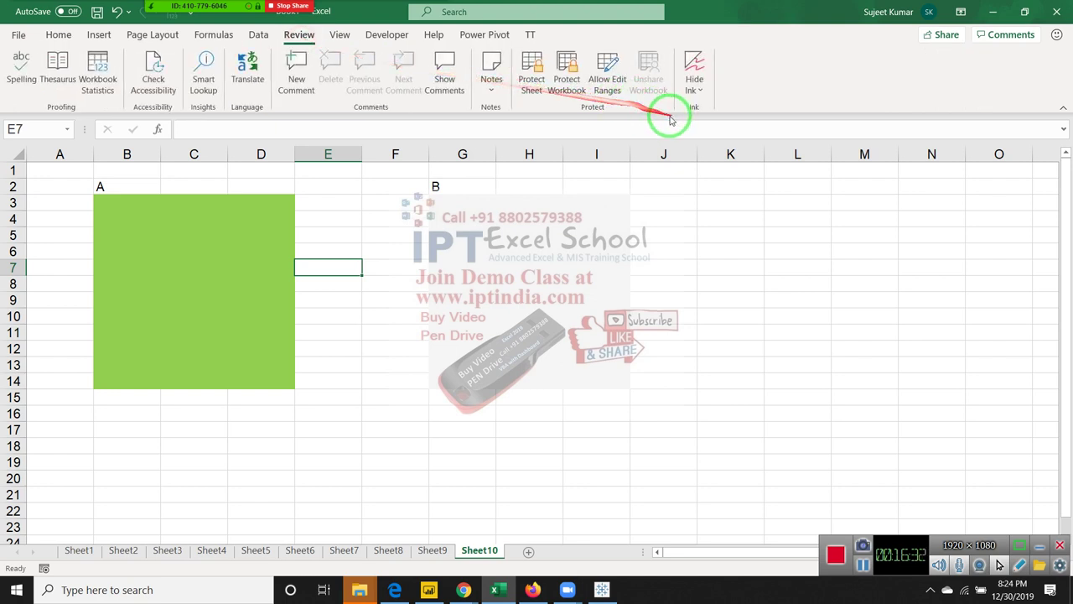
{"action": "left_click", "coordinate": [611, 93]}
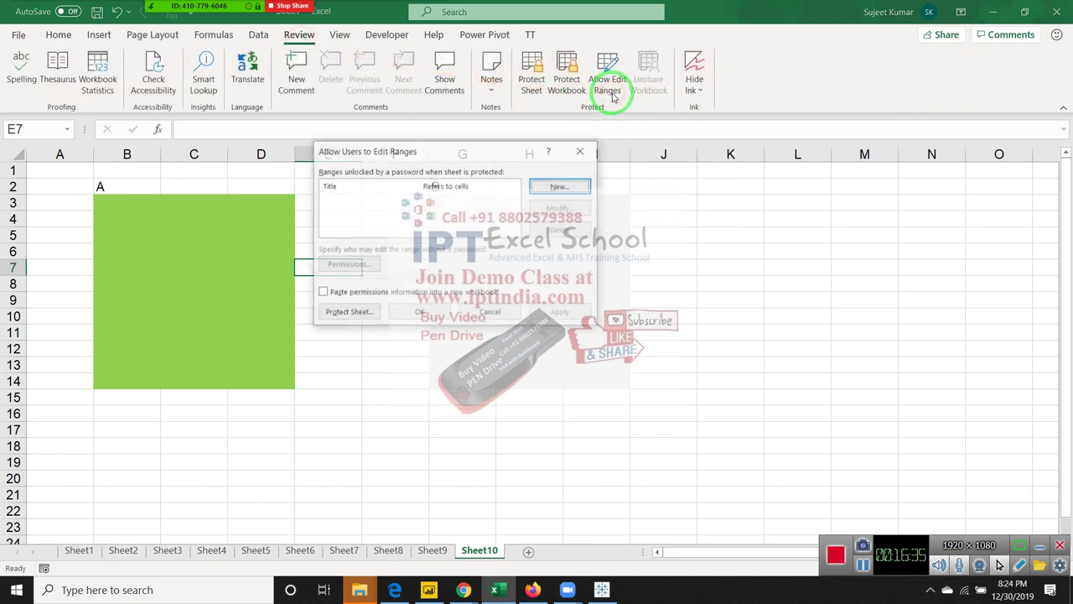
{"action": "left_click", "coordinate": [558, 188]}
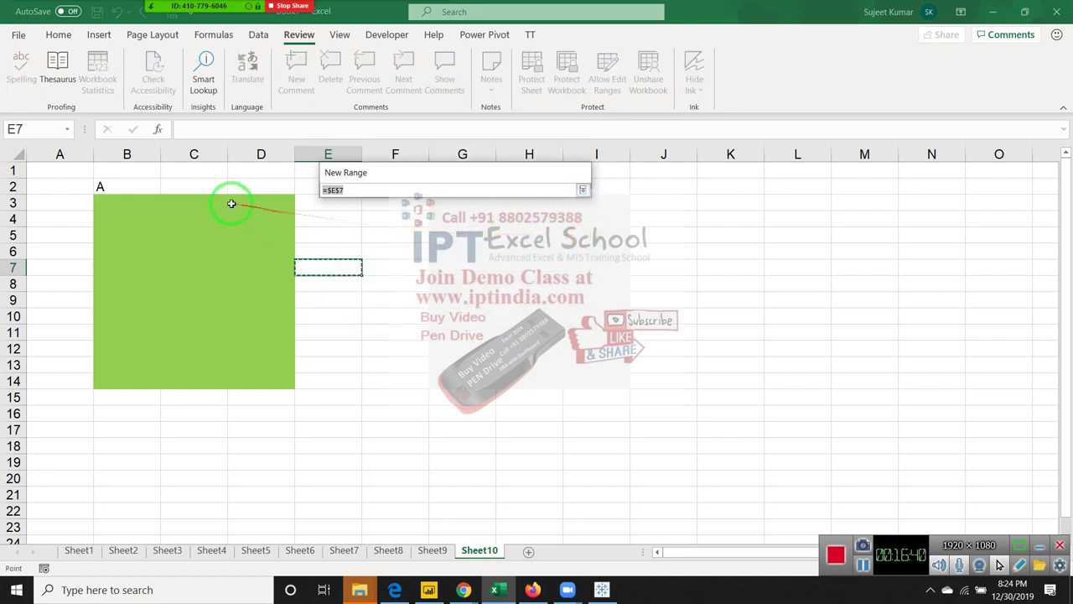
{"action": "mouse_move", "coordinate": [99, 200]}
{"action": "left_mouse_down"}
{"action": "mouse_move", "coordinate": [288, 347]}
{"action": "mouse_move", "coordinate": [268, 379]}
{"action": "left_mouse_up"}
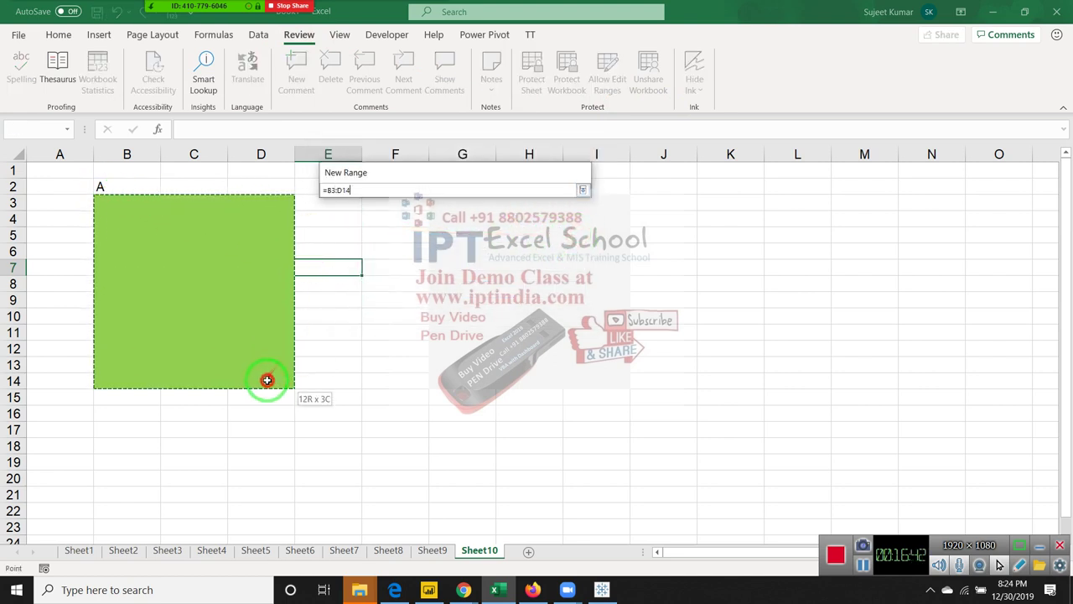
{"action": "left_click", "coordinate": [585, 190]}
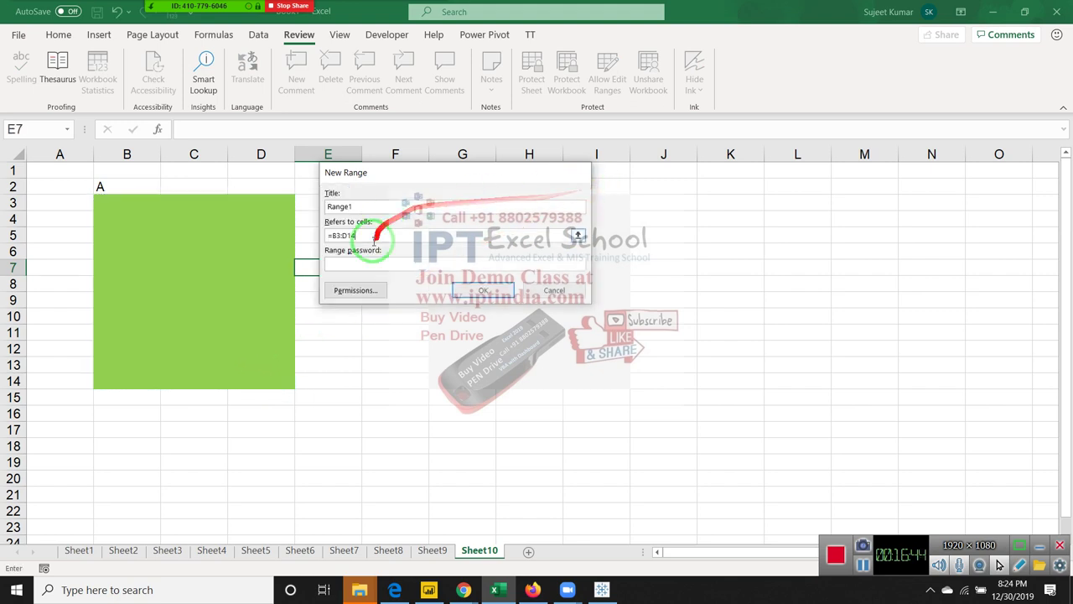
{"action": "left_click", "coordinate": [370, 265]}
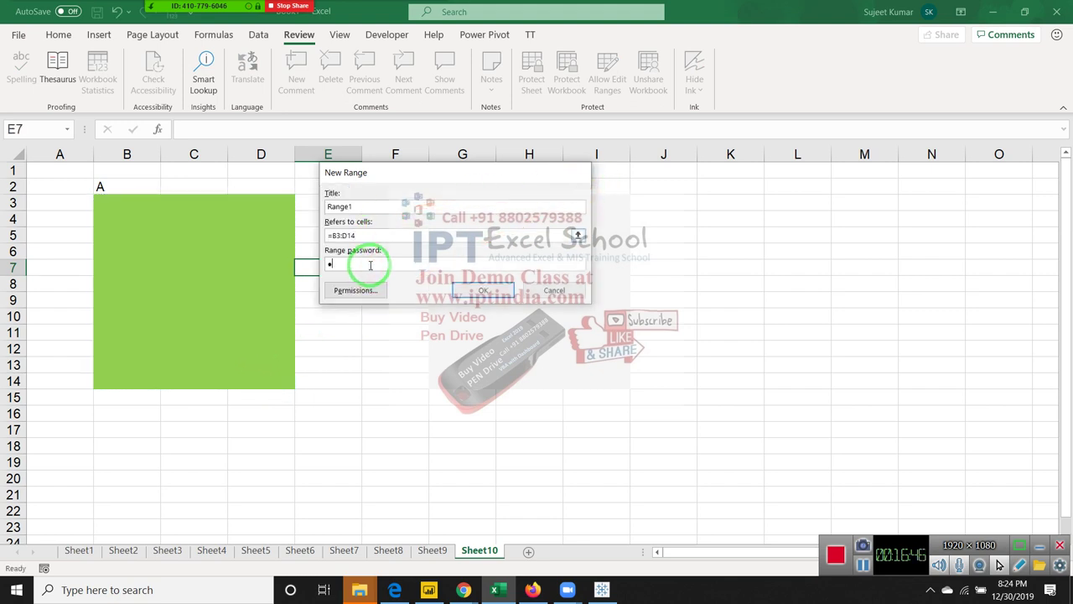
{"action": "key", "text": "Return"}
{"action": "key", "text": "Return"}
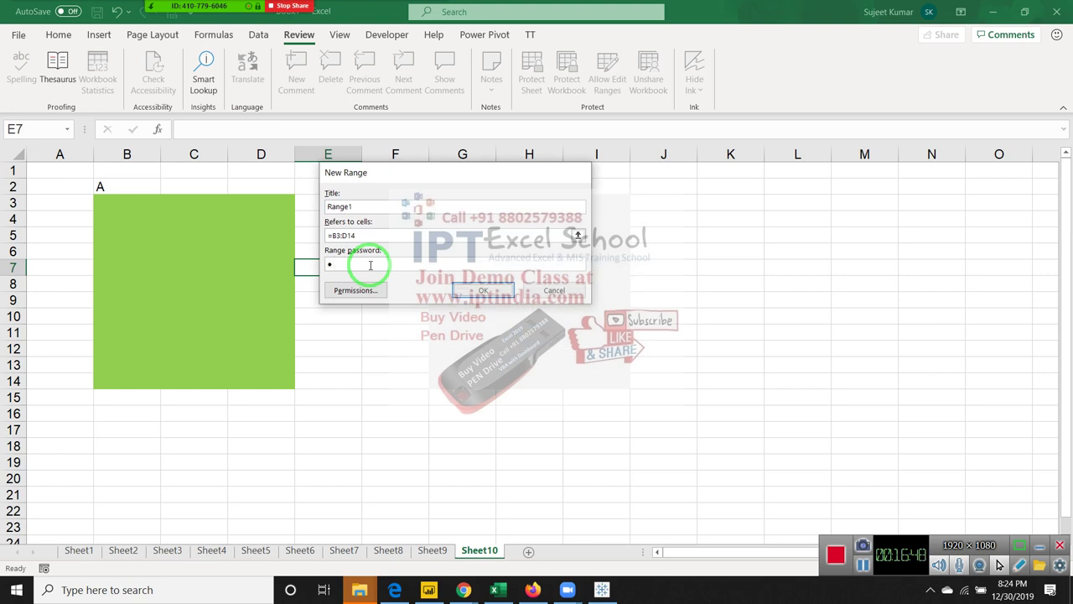
{"action": "key", "text": "Return"}
{"action": "key", "text": "Return"}
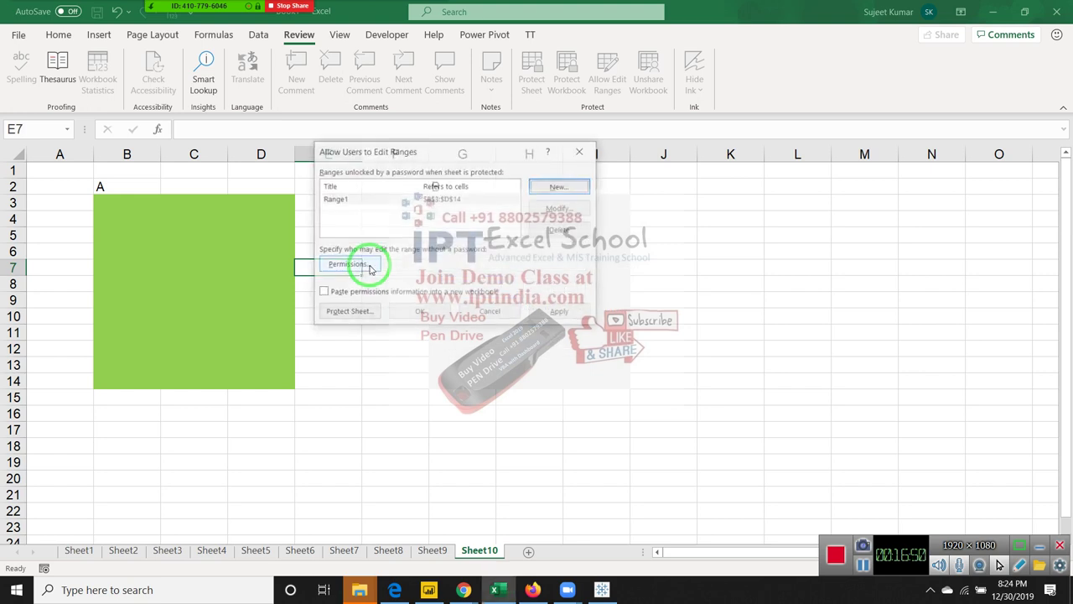
- Add Range2 covering G3:I14 with its own confirmed password, then apply and close the ranges list
{"action": "left_click", "coordinate": [560, 186]}
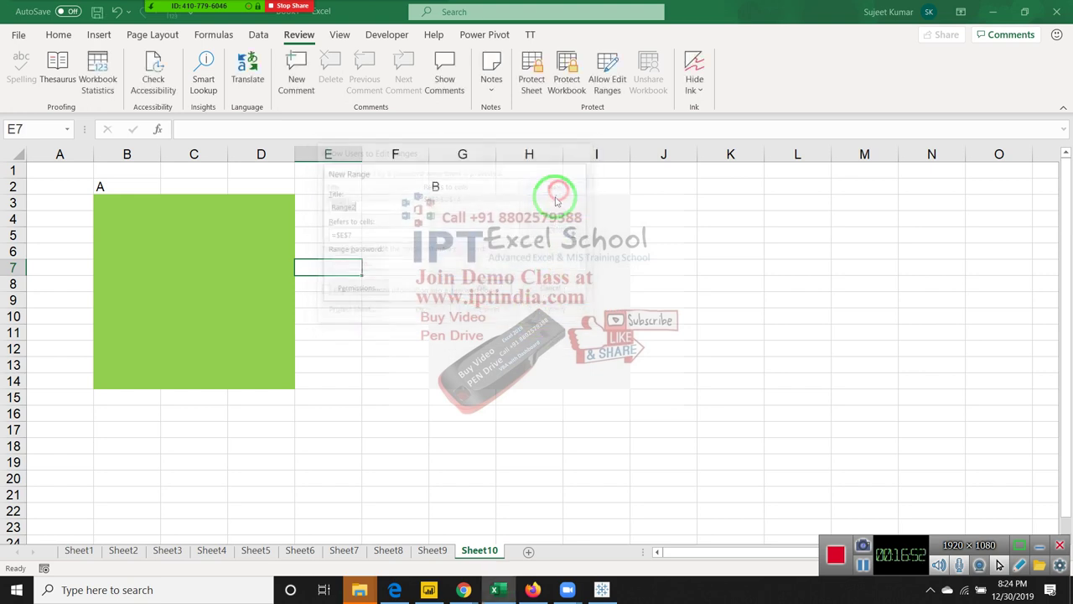
{"action": "left_click", "coordinate": [577, 236]}
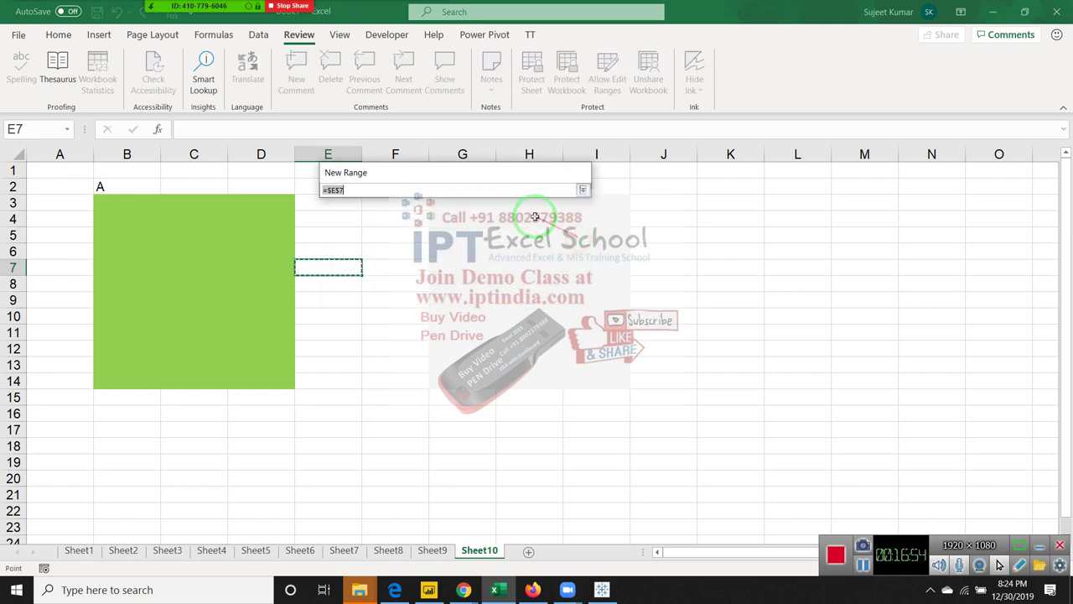
{"action": "left_click_drag", "start_coordinate": [508, 174], "coordinate": [338, 157]}
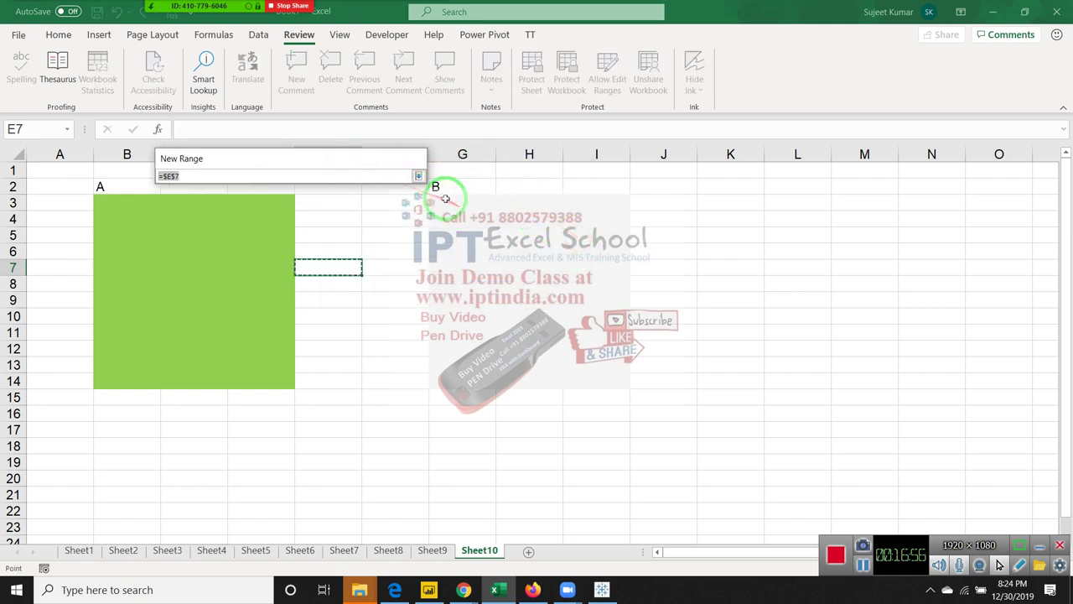
{"action": "mouse_move", "coordinate": [433, 201]}
{"action": "left_mouse_down"}
{"action": "mouse_move", "coordinate": [578, 283]}
{"action": "mouse_move", "coordinate": [587, 377]}
{"action": "left_mouse_up"}
{"action": "left_click", "coordinate": [417, 176]}
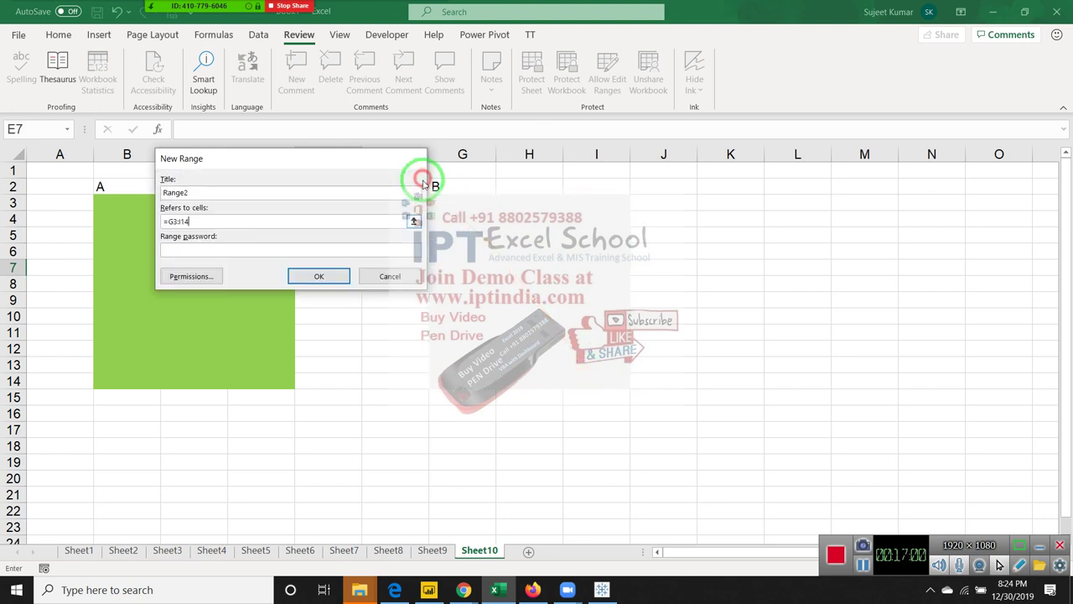
{"action": "left_click", "coordinate": [289, 250]}
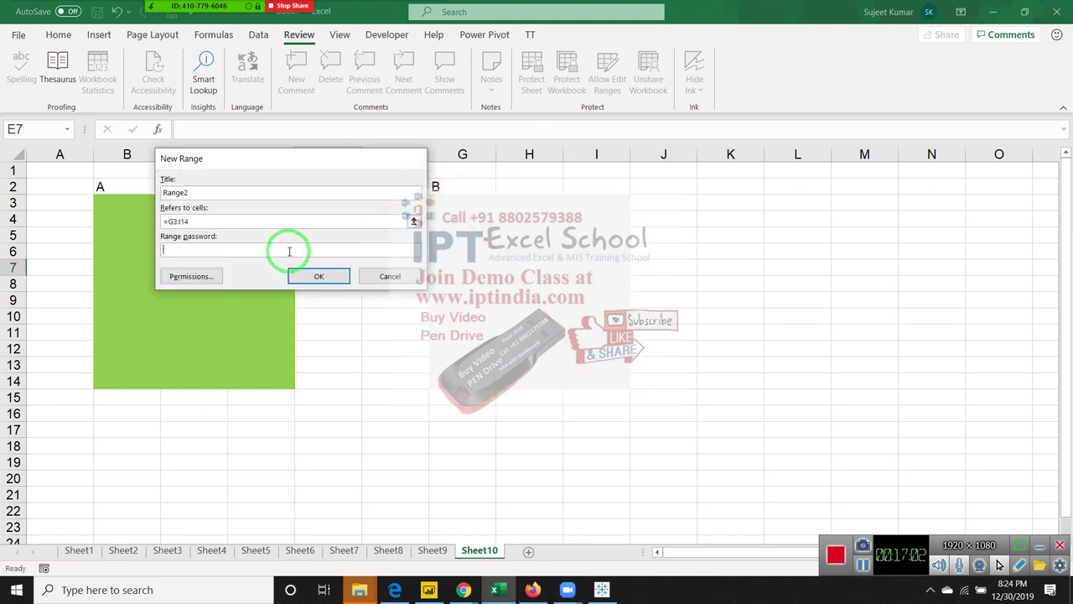
{"action": "key", "text": "Return"}
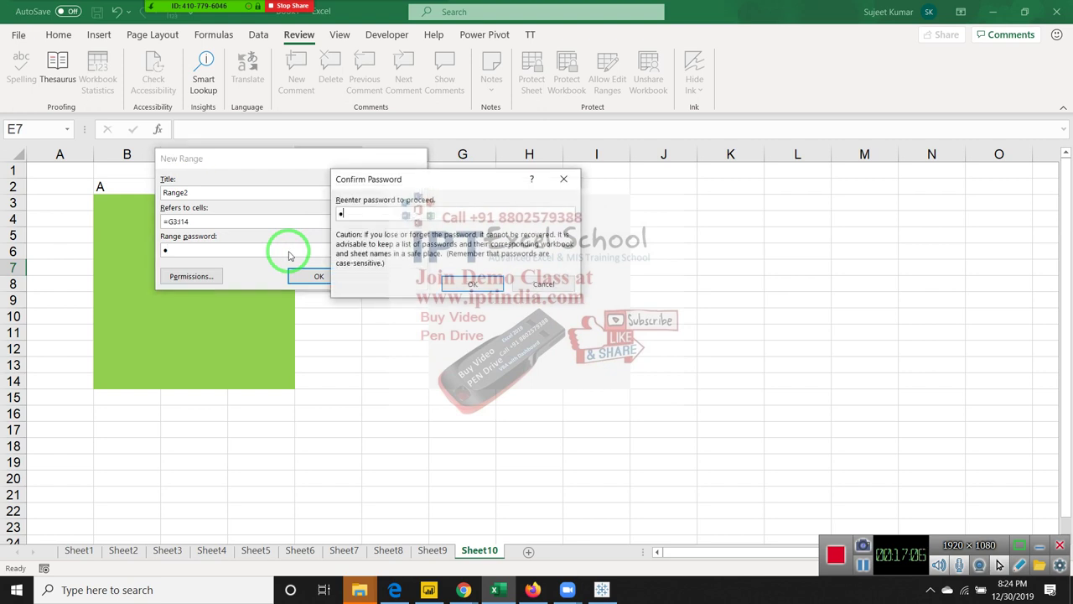
{"action": "key", "text": "Return"}
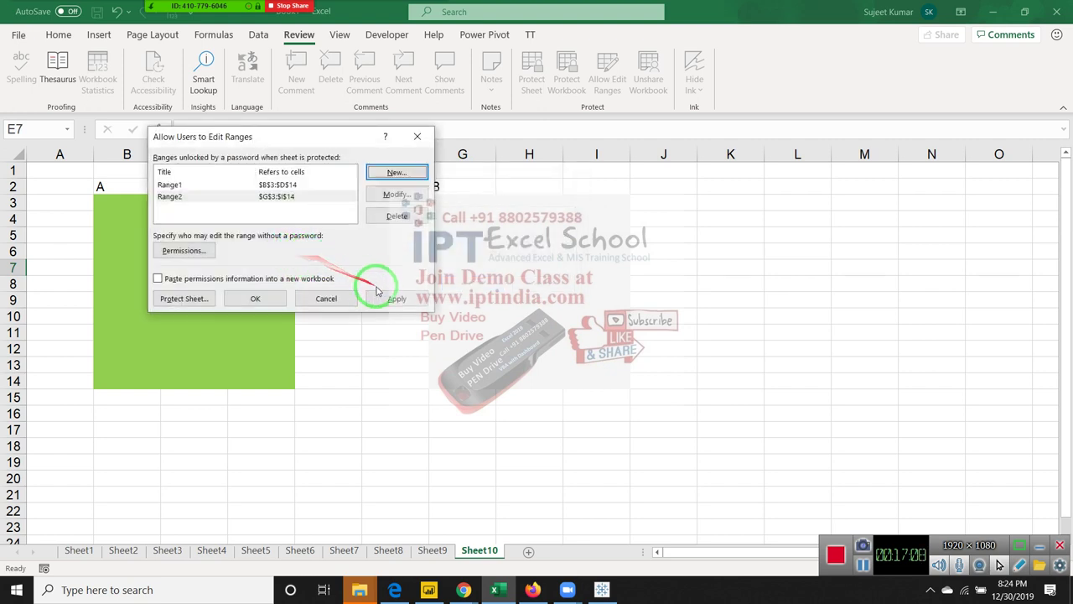
{"action": "left_click", "coordinate": [393, 300]}
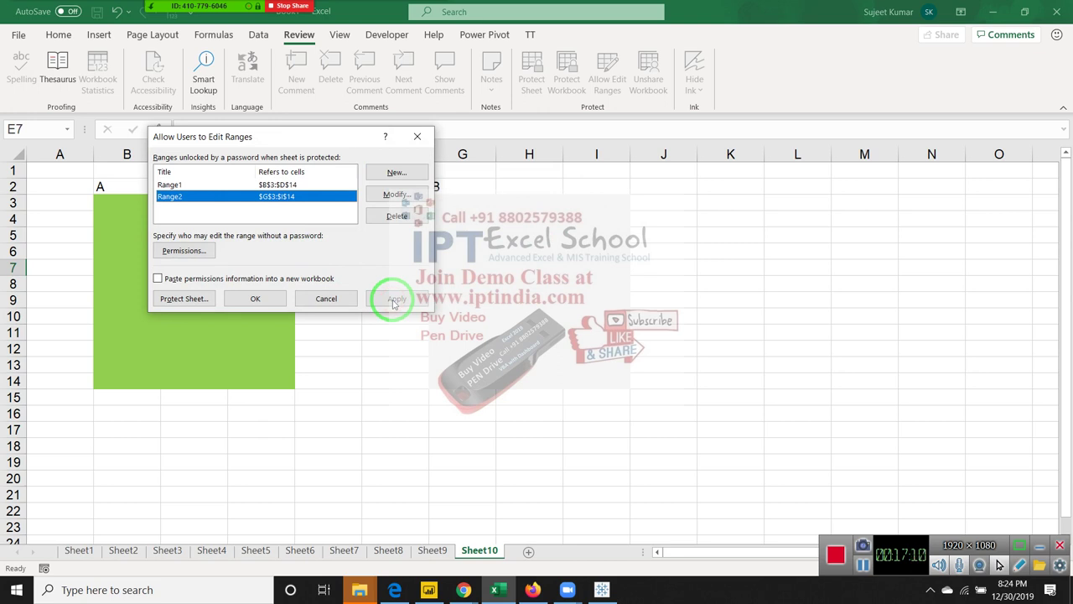
{"action": "left_click", "coordinate": [269, 298]}
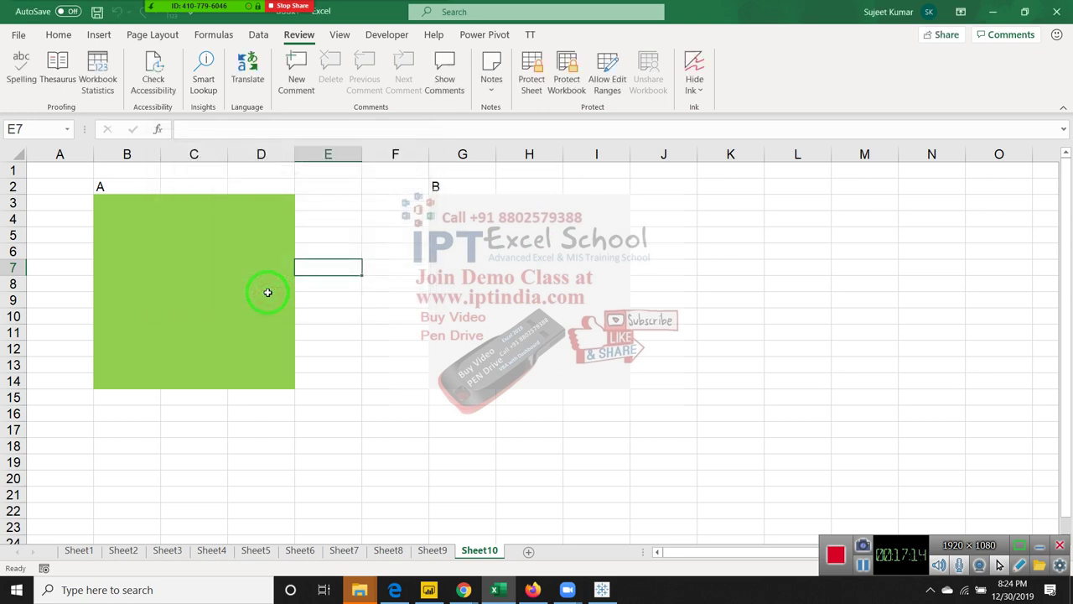
- Protect Sheet10 with default settings, then try editing C9 to trigger the Unlock Range prompt
{"action": "left_click", "coordinate": [388, 319]}
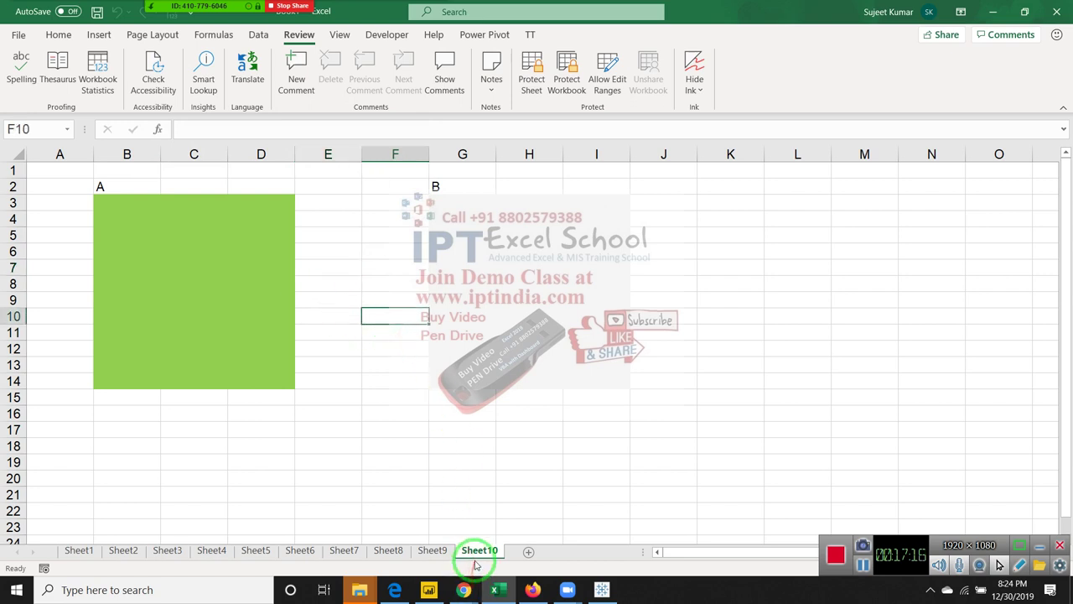
{"action": "right_click", "coordinate": [476, 552]}
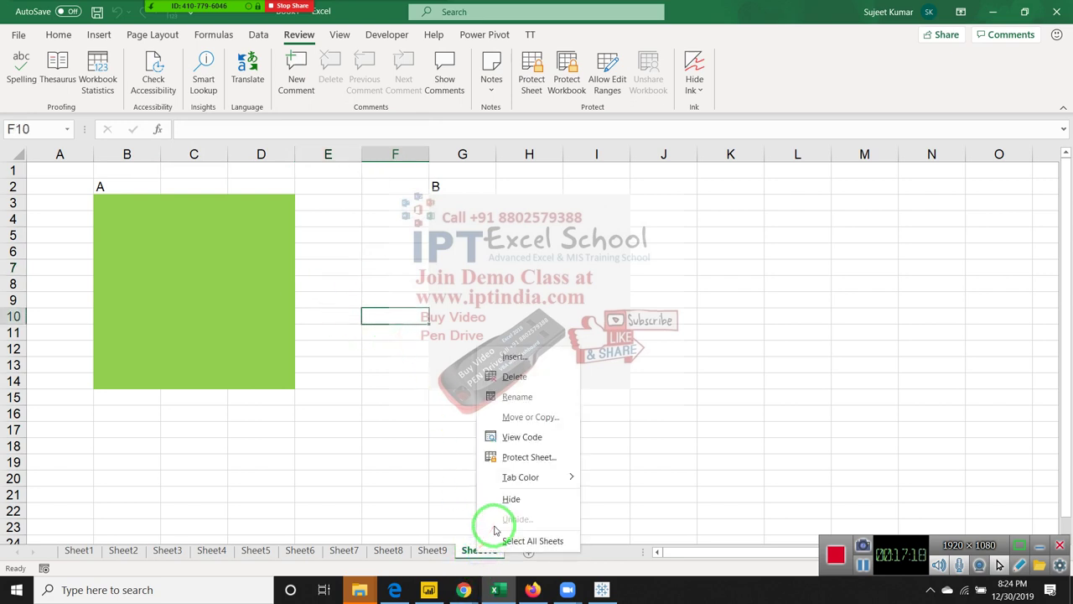
{"action": "left_click", "coordinate": [534, 457]}
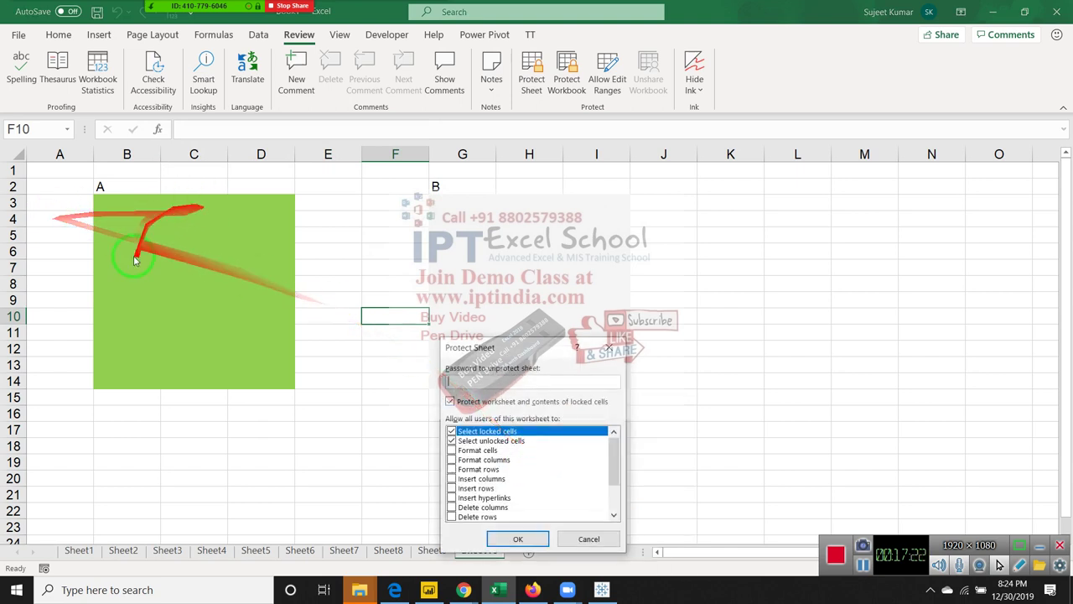
{"action": "left_click", "coordinate": [496, 538]}
{"action": "left_click", "coordinate": [225, 301]}
{"action": "double_click", "coordinate": [225, 300]}
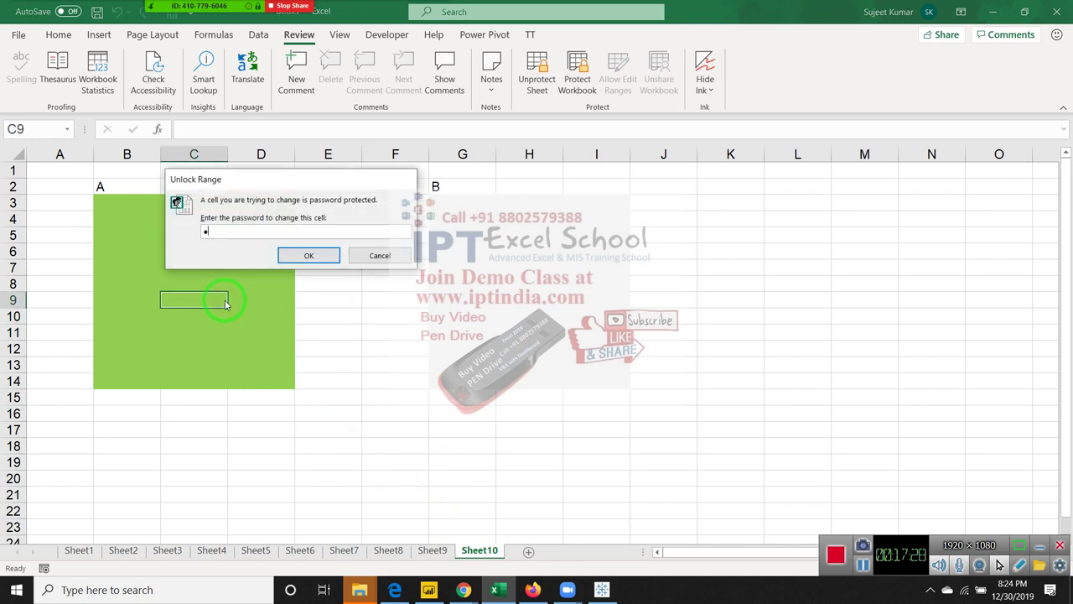
- Unlock Range1 with its password and enter sad, then das in C6 and asd in C8
{"action": "key", "text": "Return"}
{"action": "type", "text": "sad"}
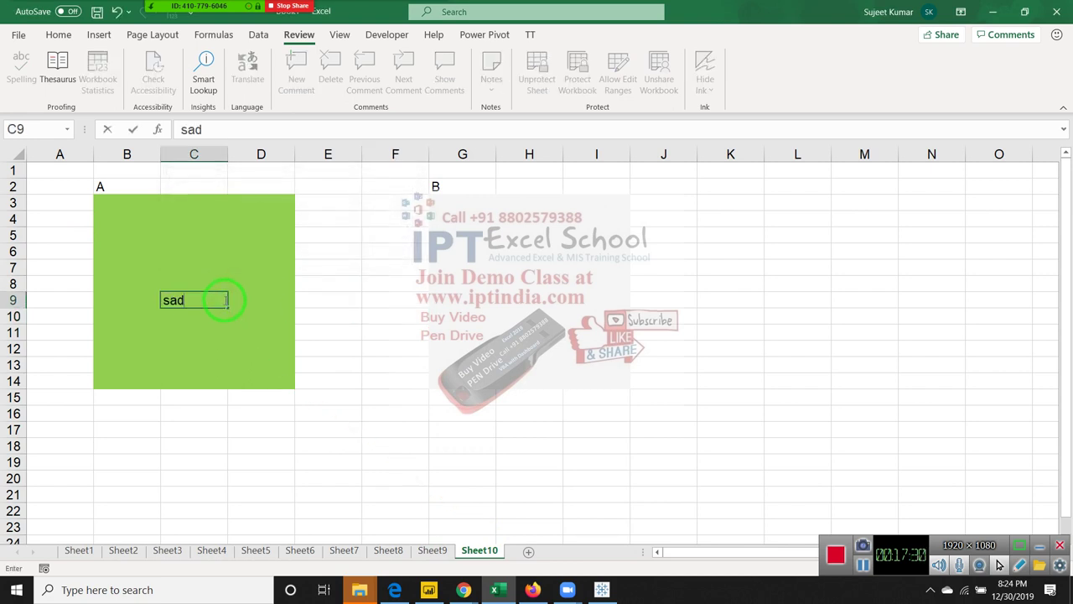
{"action": "left_click", "coordinate": [206, 248]}
{"action": "type", "text": "das"}
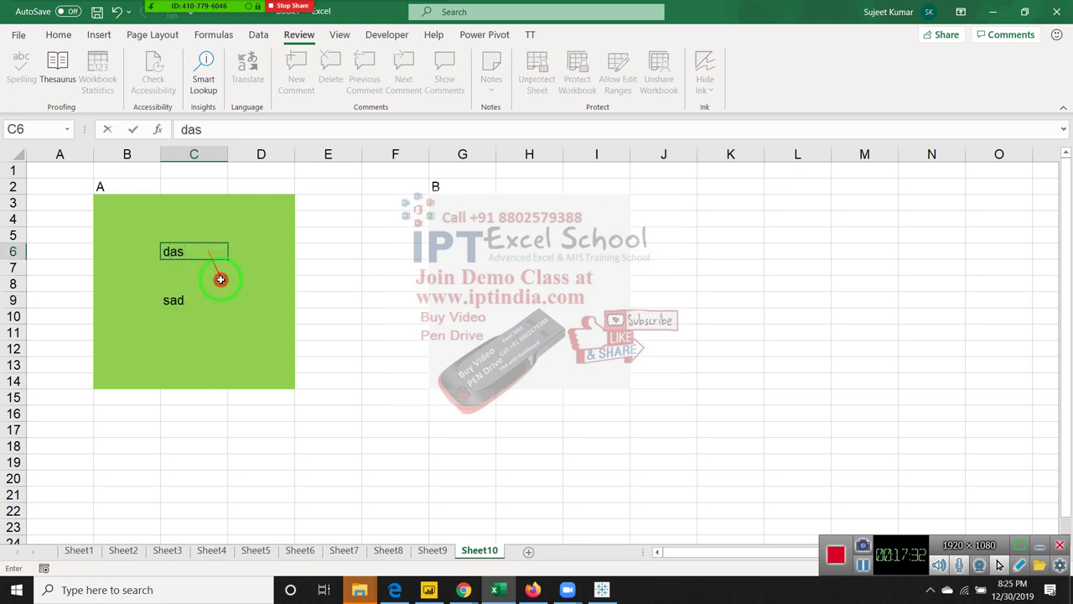
{"action": "left_click", "coordinate": [220, 282]}
{"action": "type", "text": "asd"}
- Enter 'as' in D8 and D10, then try reaching G7 and cancel its password prompt
{"action": "left_click", "coordinate": [247, 283]}
{"action": "type", "text": "as"}
{"action": "left_click", "coordinate": [241, 315]}
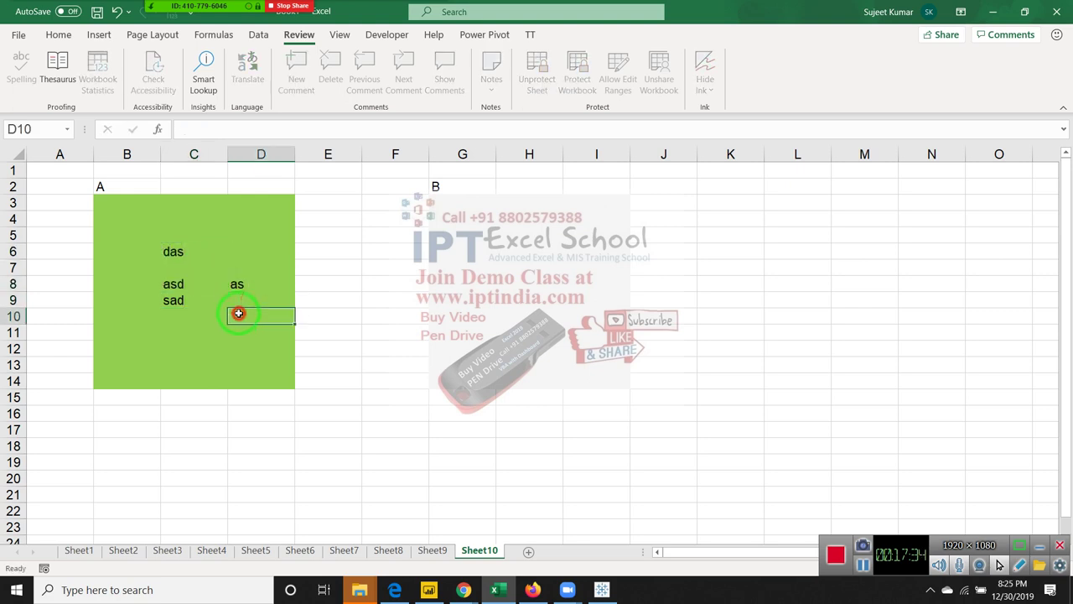
{"action": "type", "text": "as"}
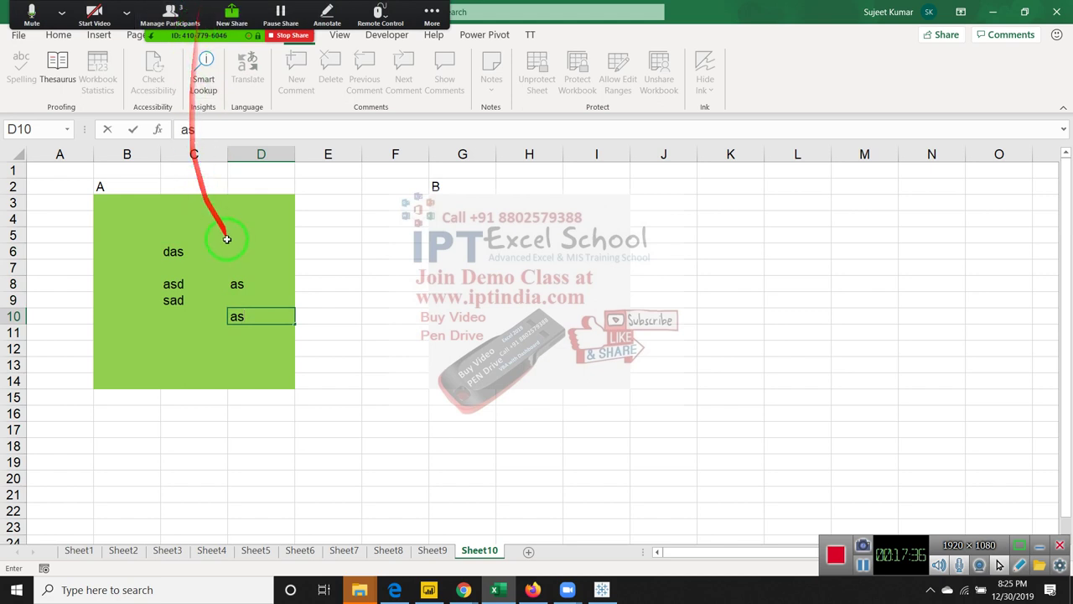
{"action": "left_click", "coordinate": [226, 236]}
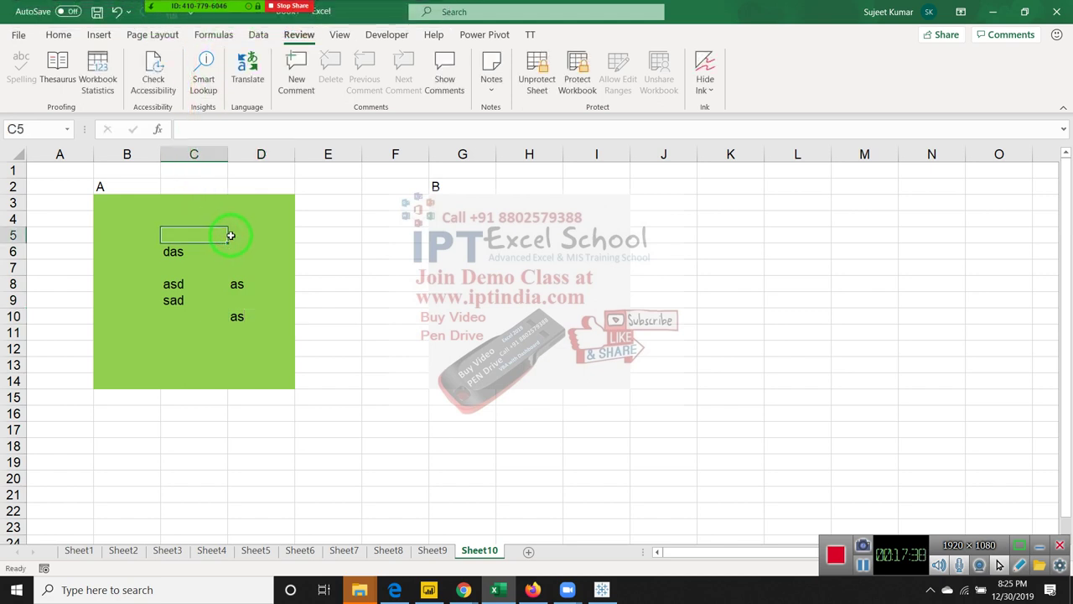
{"action": "left_click_drag", "start_coordinate": [230, 238], "coordinate": [434, 263]}
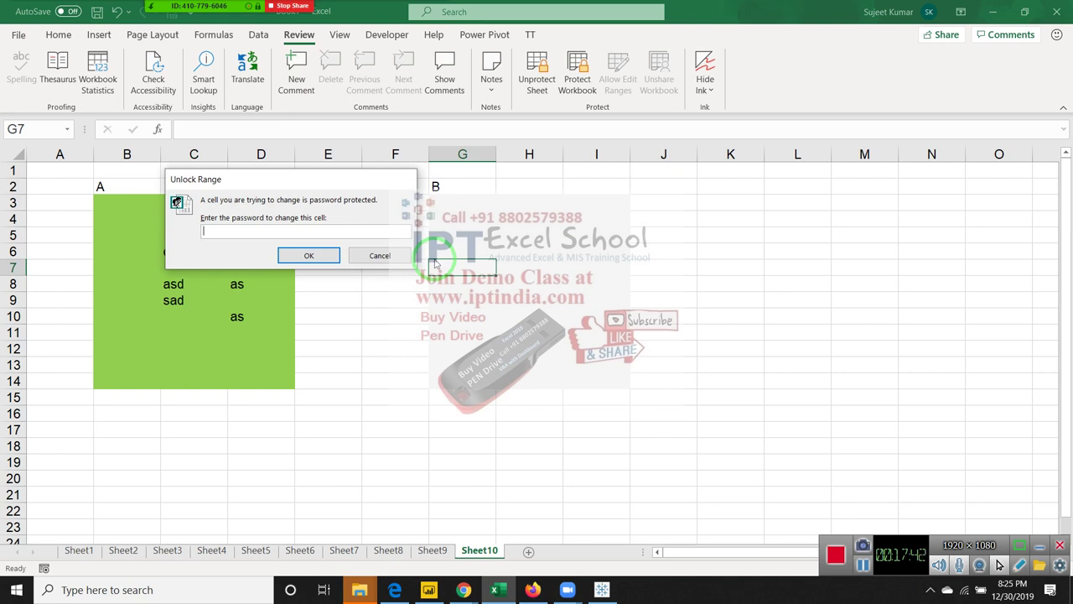
{"action": "key", "text": "Escape"}
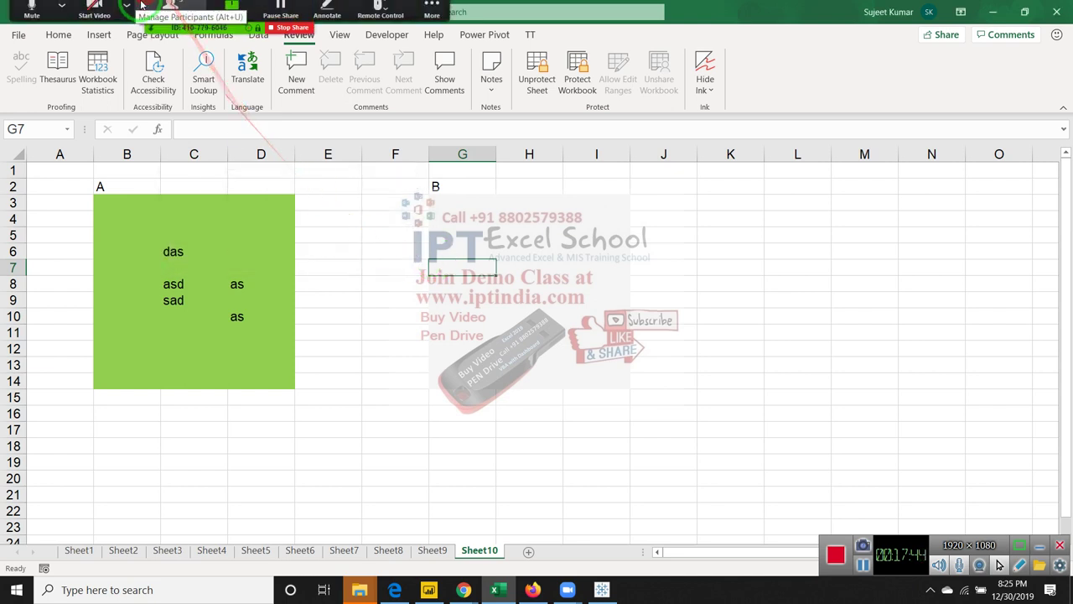
{"action": "mouse_move", "coordinate": [186, 17]}
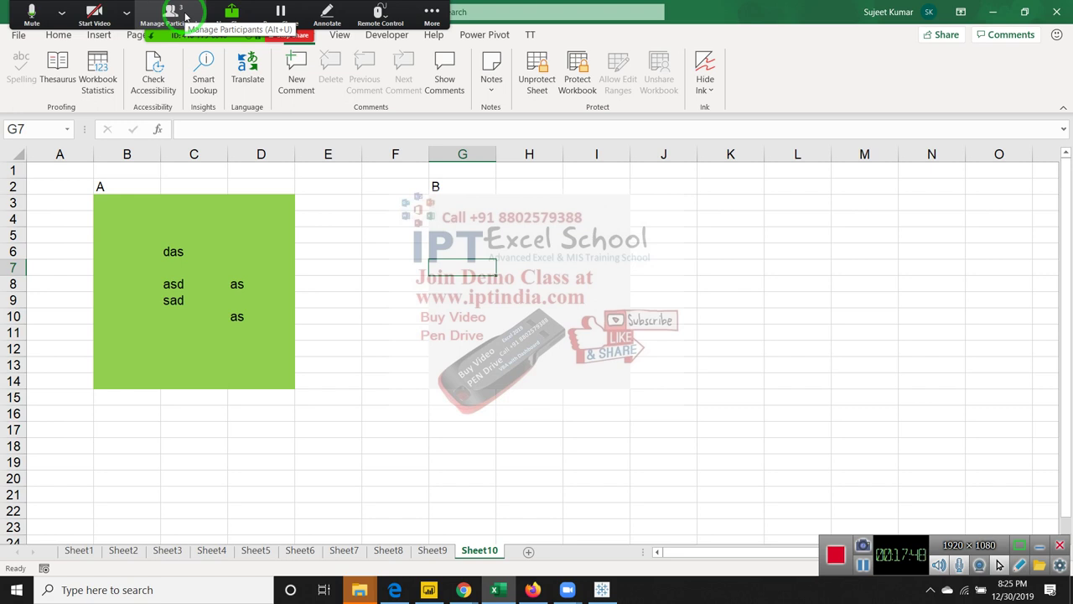
{"action": "left_click", "coordinate": [185, 15]}
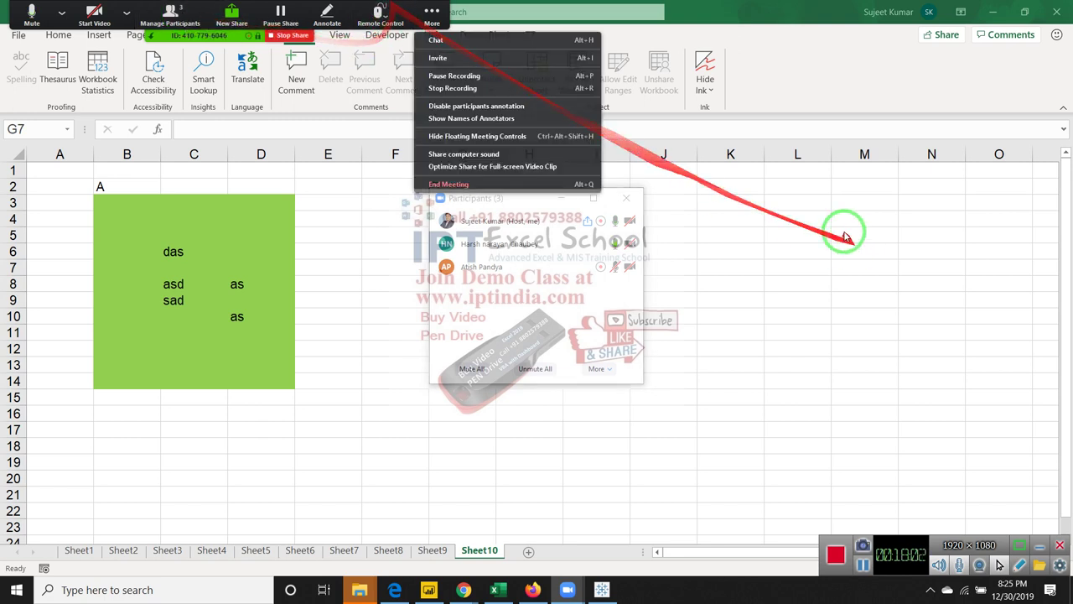
{"action": "left_click", "coordinate": [627, 199]}
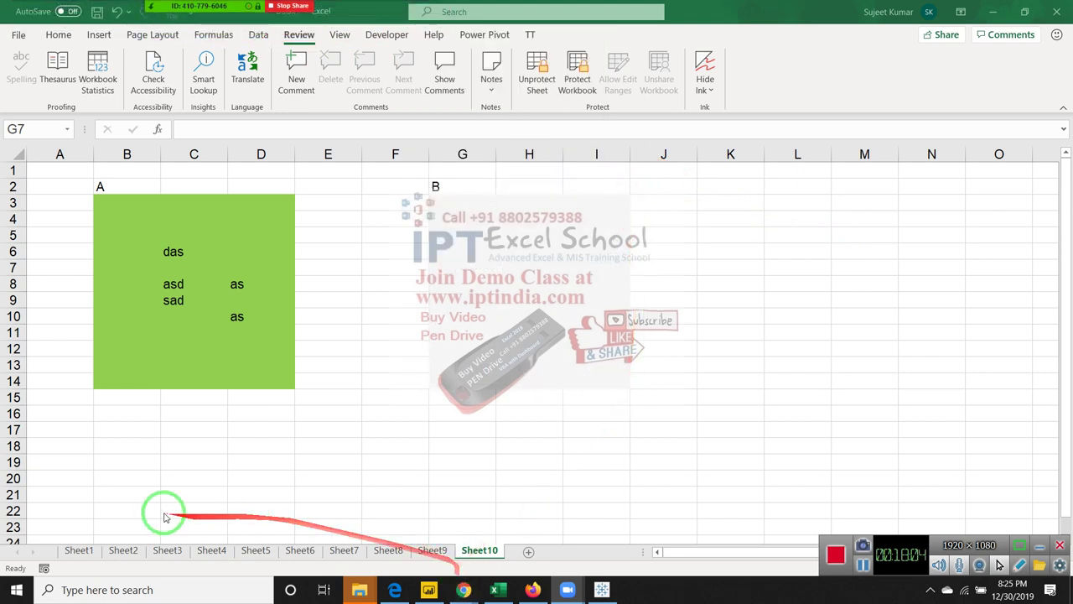
- Permanently delete Sheet10, then bring up Protect Workbook structure settings
{"action": "left_click", "coordinate": [484, 550]}
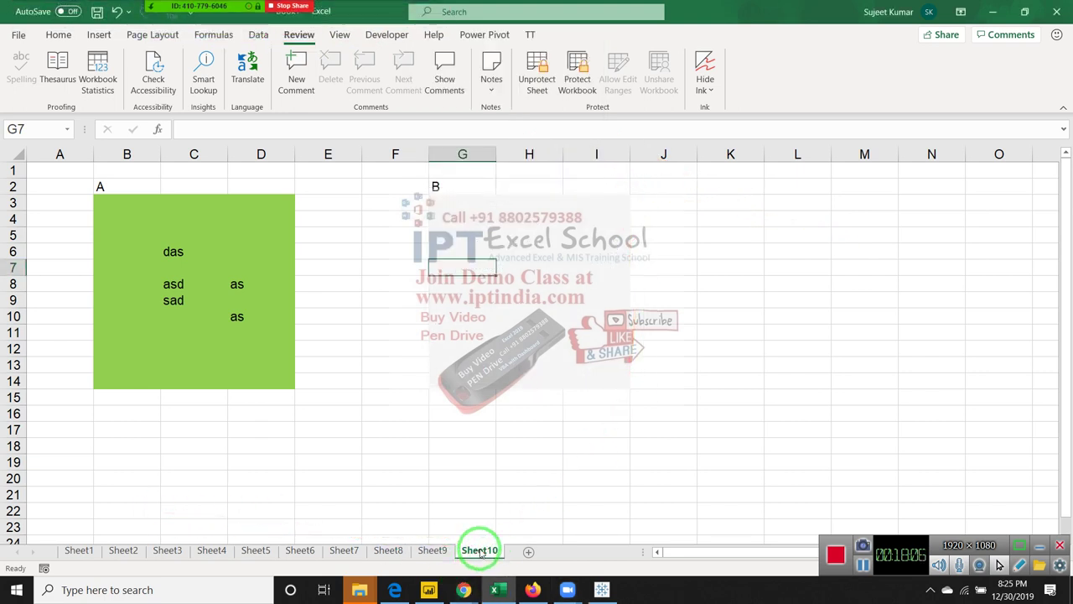
{"action": "right_click", "coordinate": [486, 550]}
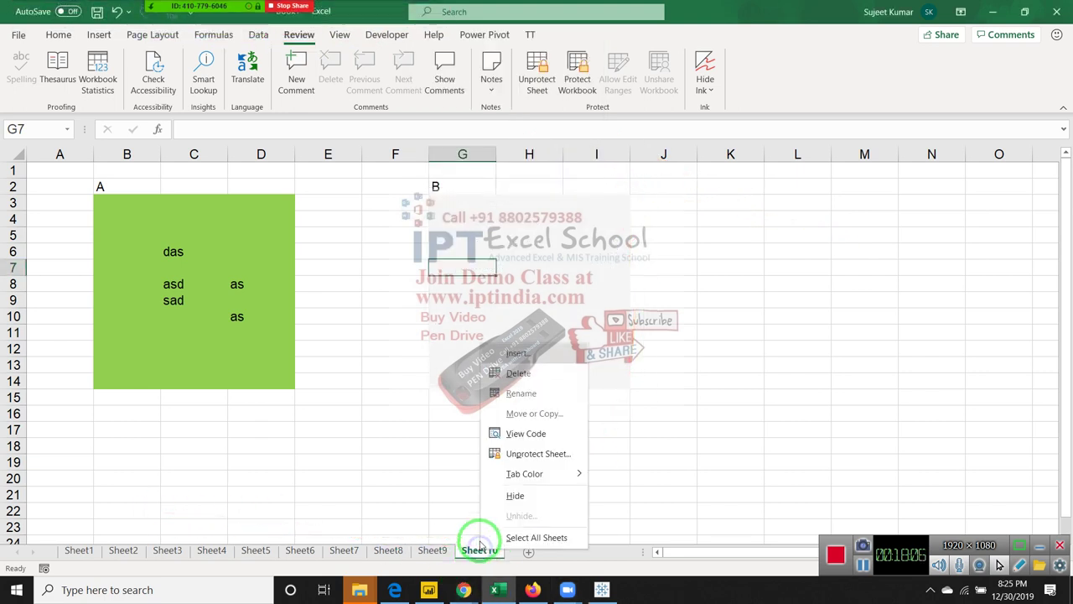
{"action": "left_click", "coordinate": [519, 374]}
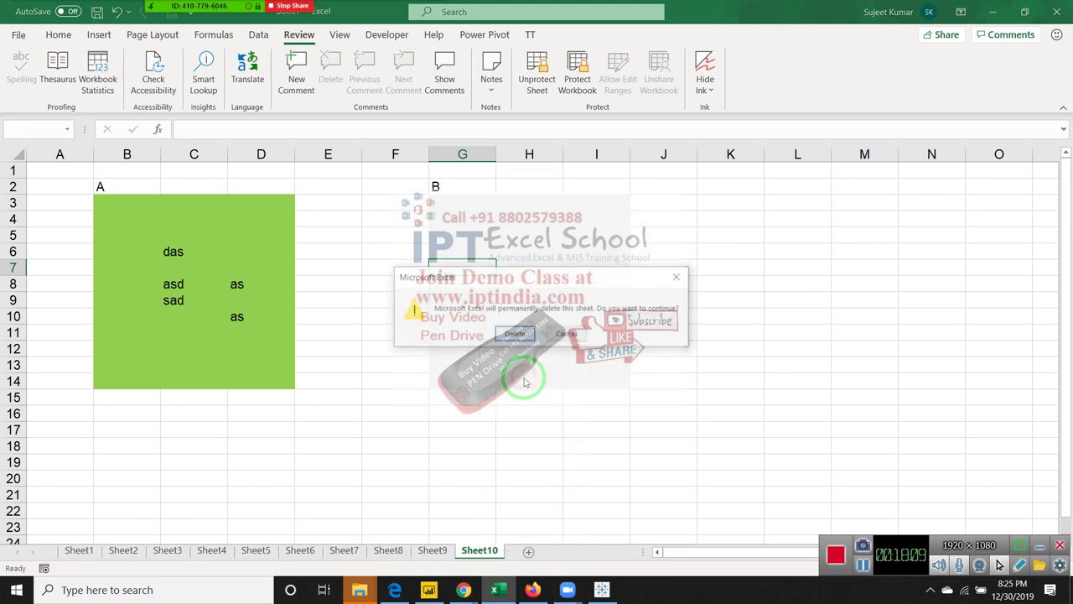
{"action": "left_click", "coordinate": [514, 333]}
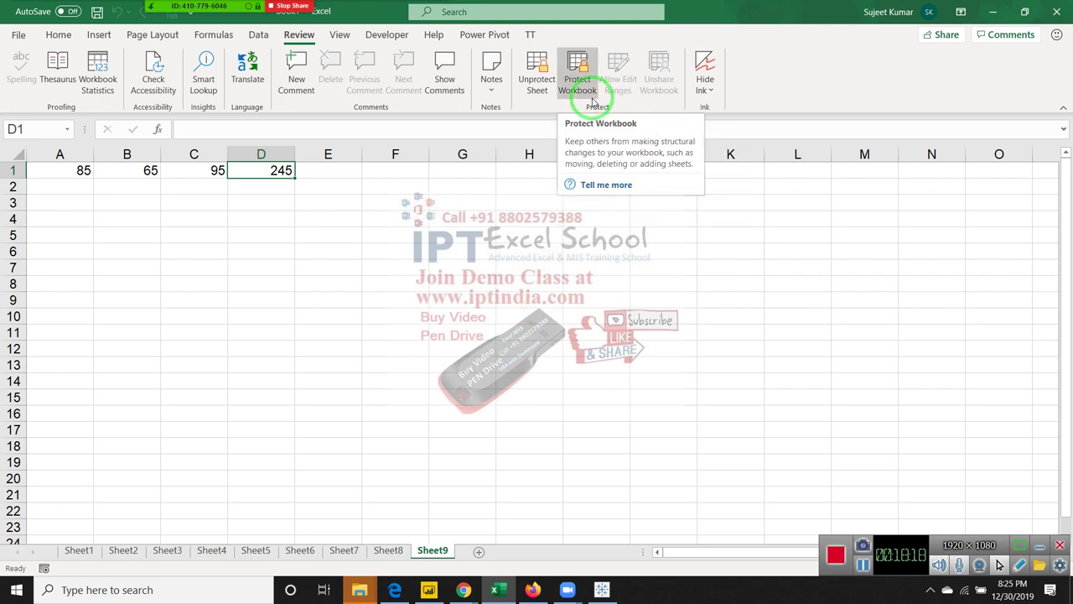
{"action": "left_click", "coordinate": [593, 102]}
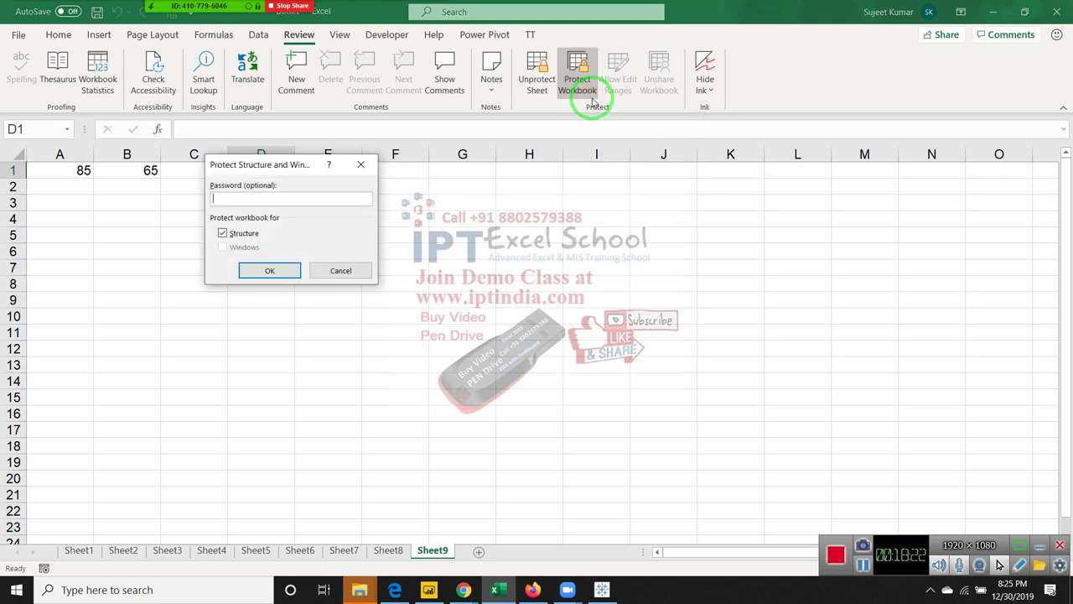
- Protect the workbook structure without a password and verify Insert, Delete and Rename are greyed out for Sheet9
{"action": "left_click", "coordinate": [273, 269]}
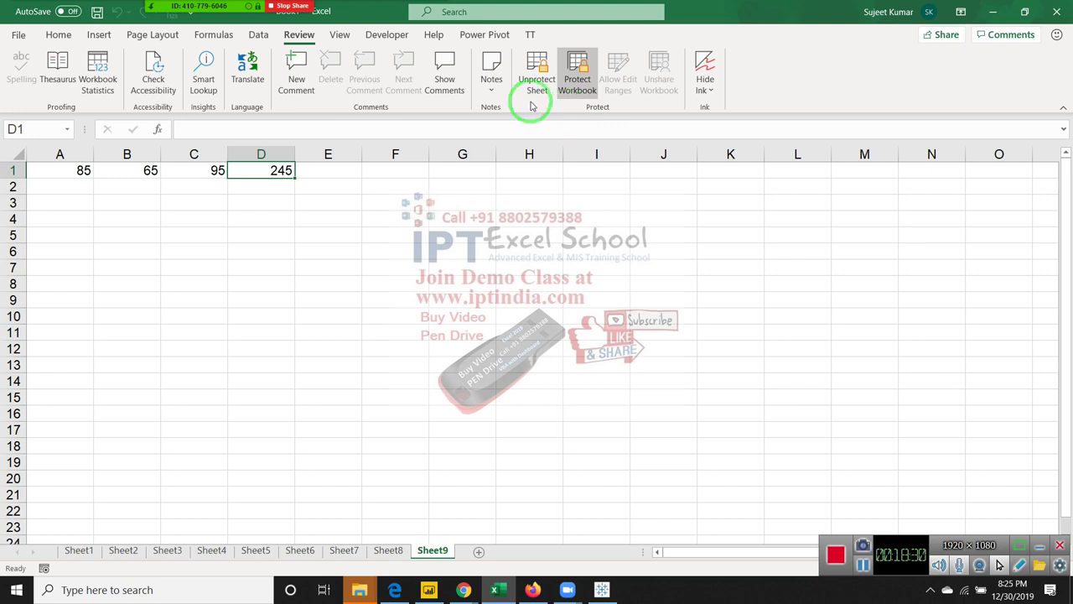
{"action": "right_click", "coordinate": [430, 550]}
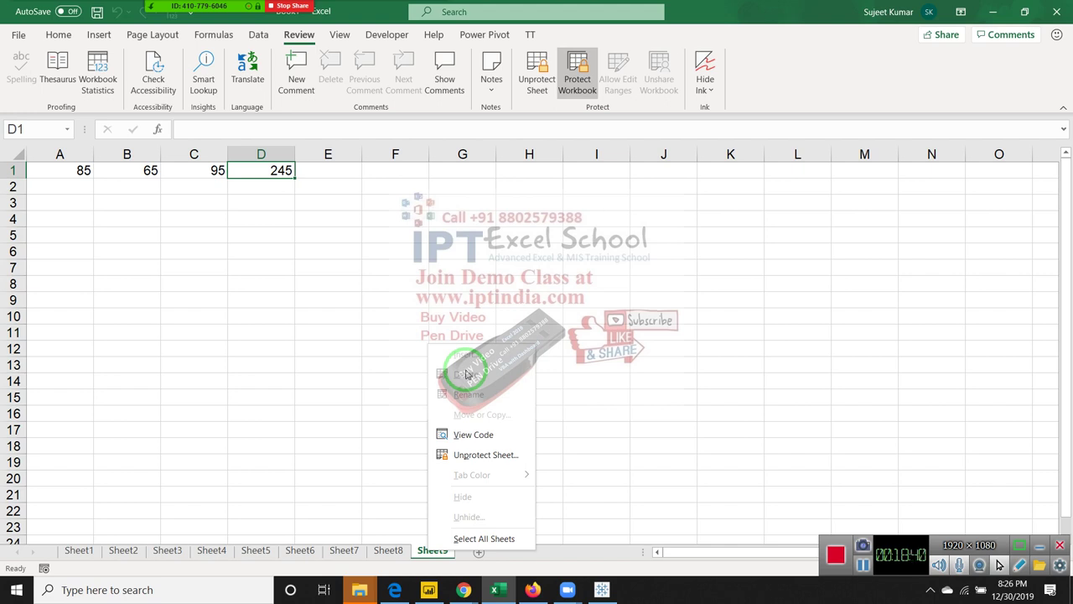
{"action": "left_click_drag", "start_coordinate": [487, 536], "coordinate": [592, 149]}
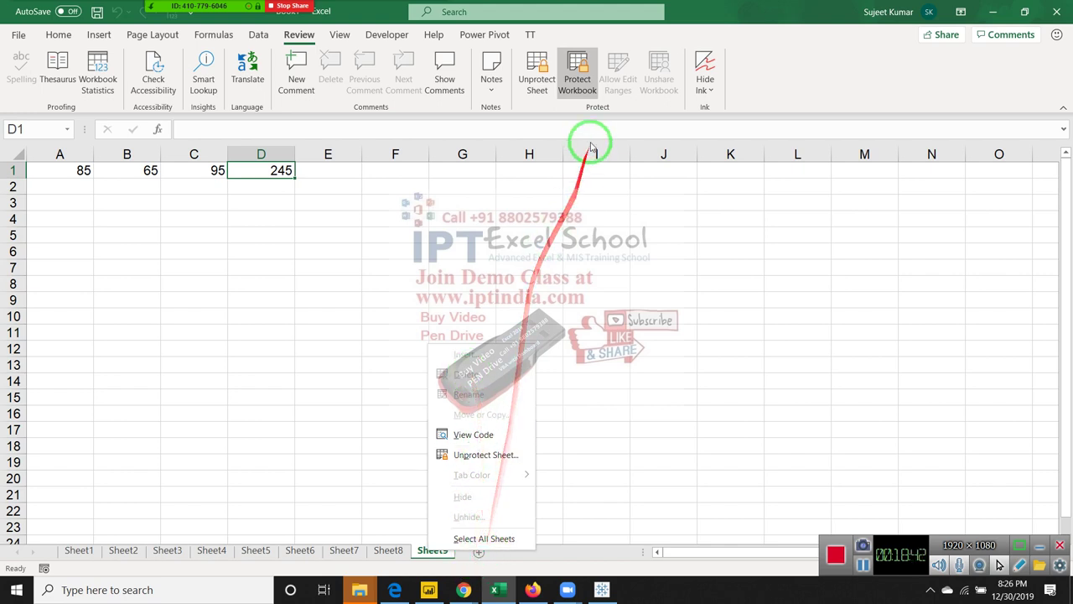
{"action": "left_click", "coordinate": [576, 105]}
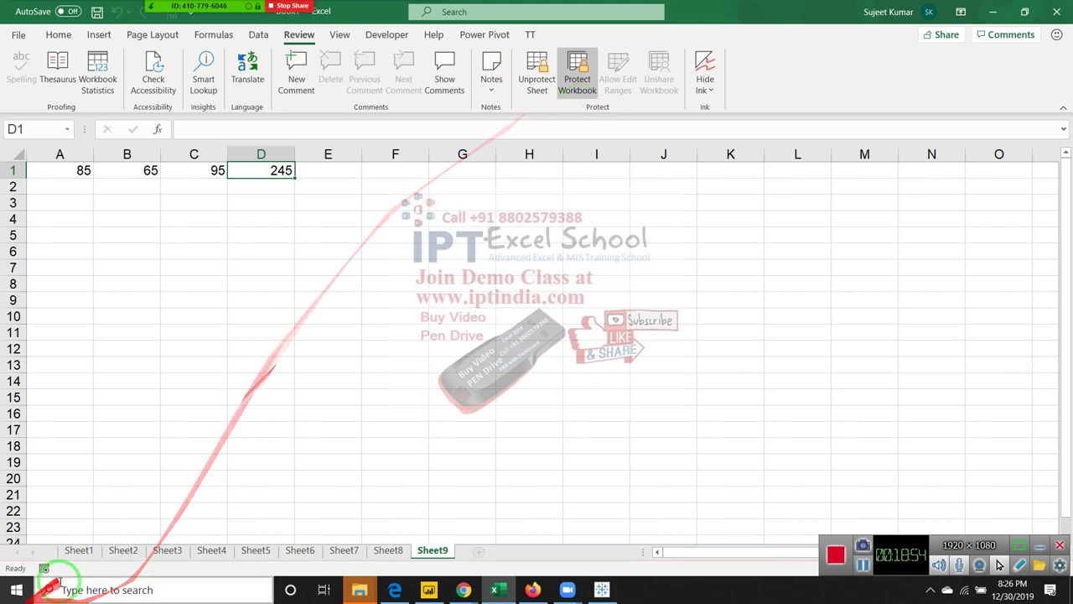
- View Sheet1 through Sheet7 in turn, then return via Sheet2 to Sheet1
{"action": "left_click", "coordinate": [79, 550]}
{"action": "left_click", "coordinate": [123, 550]}
{"action": "left_click", "coordinate": [168, 550]}
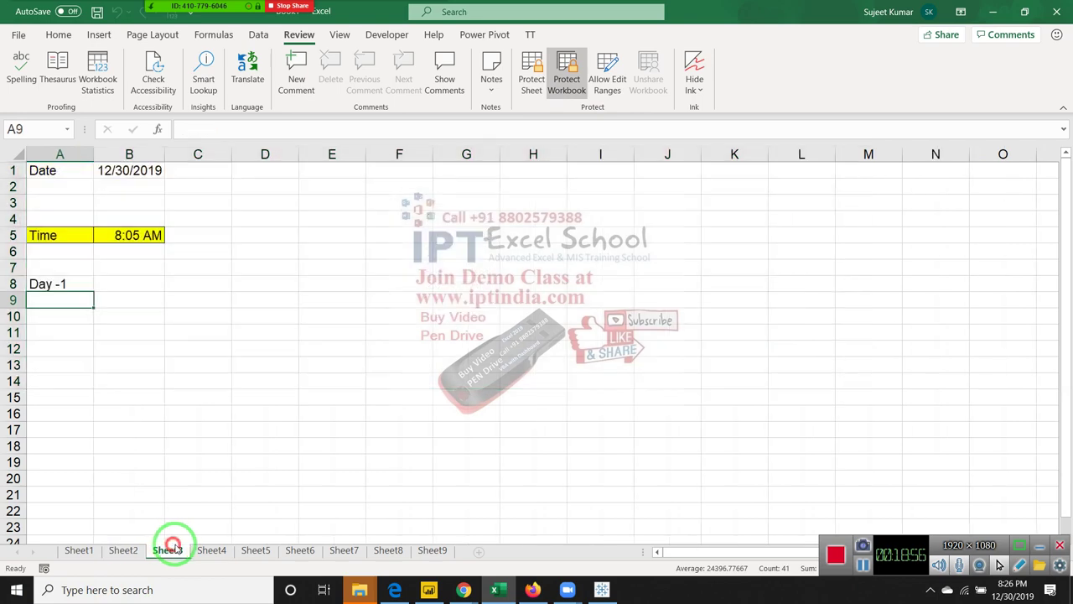
{"action": "left_click", "coordinate": [212, 550]}
{"action": "left_click", "coordinate": [255, 550]}
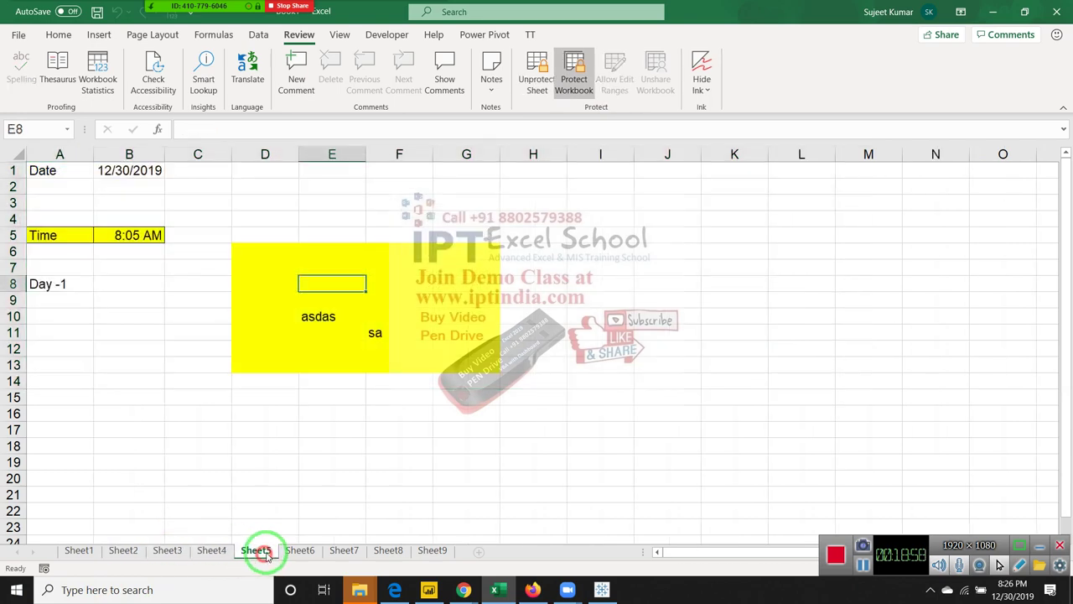
{"action": "left_click", "coordinate": [299, 550]}
{"action": "left_click", "coordinate": [343, 550]}
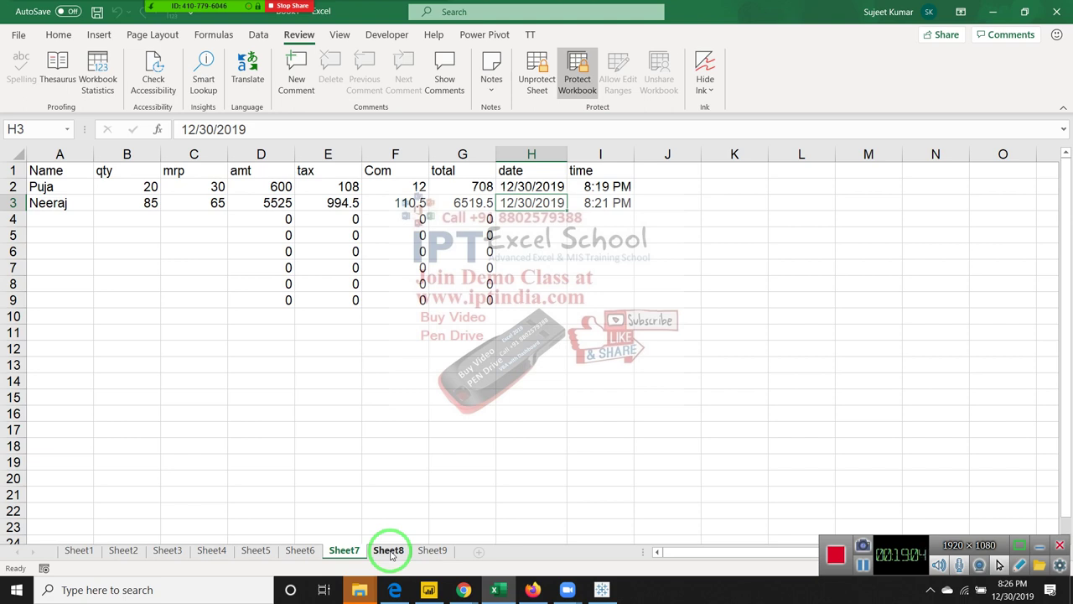
{"action": "left_click", "coordinate": [123, 550]}
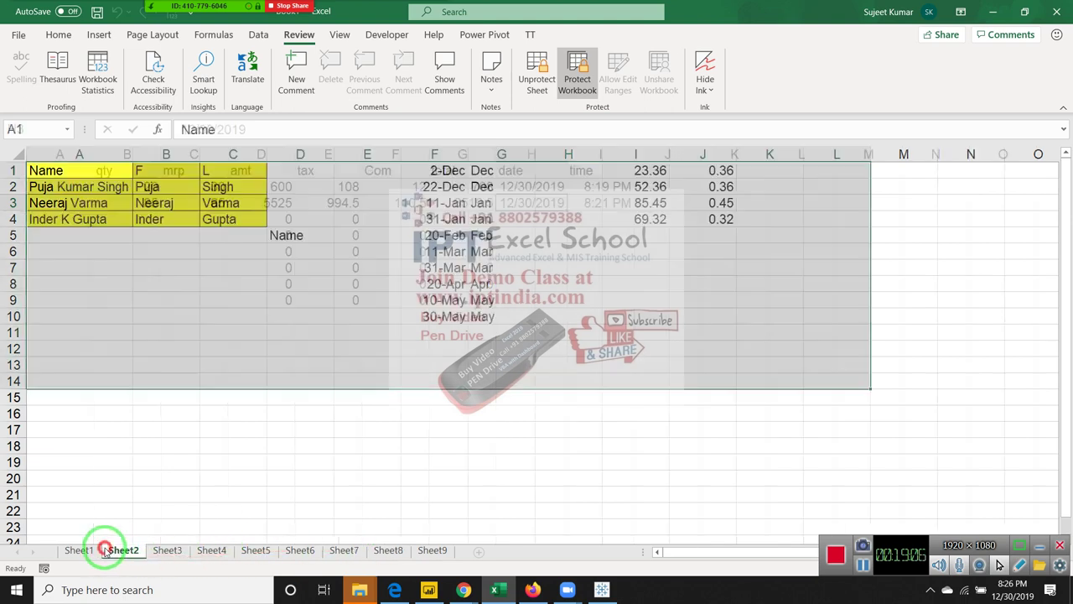
{"action": "left_click", "coordinate": [90, 551]}
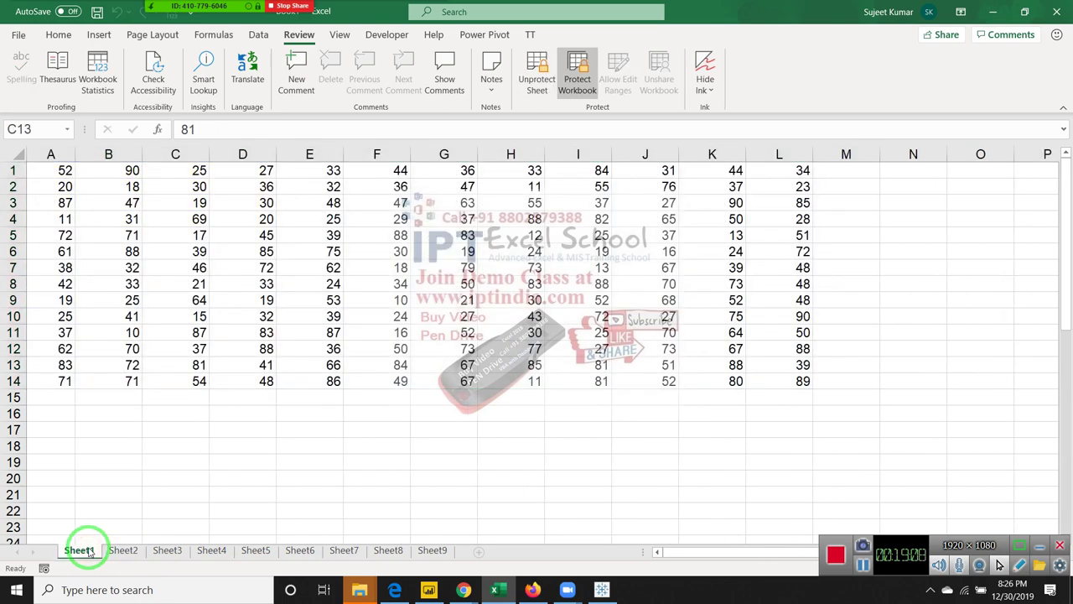
{"action": "left_click", "coordinate": [18, 41]}
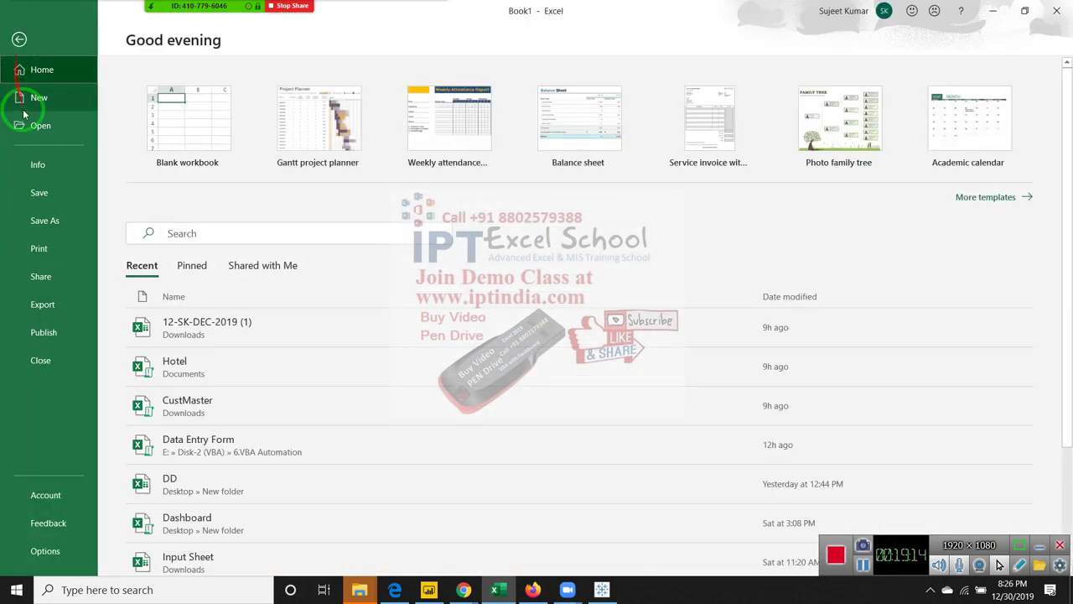
{"action": "left_click", "coordinate": [54, 230]}
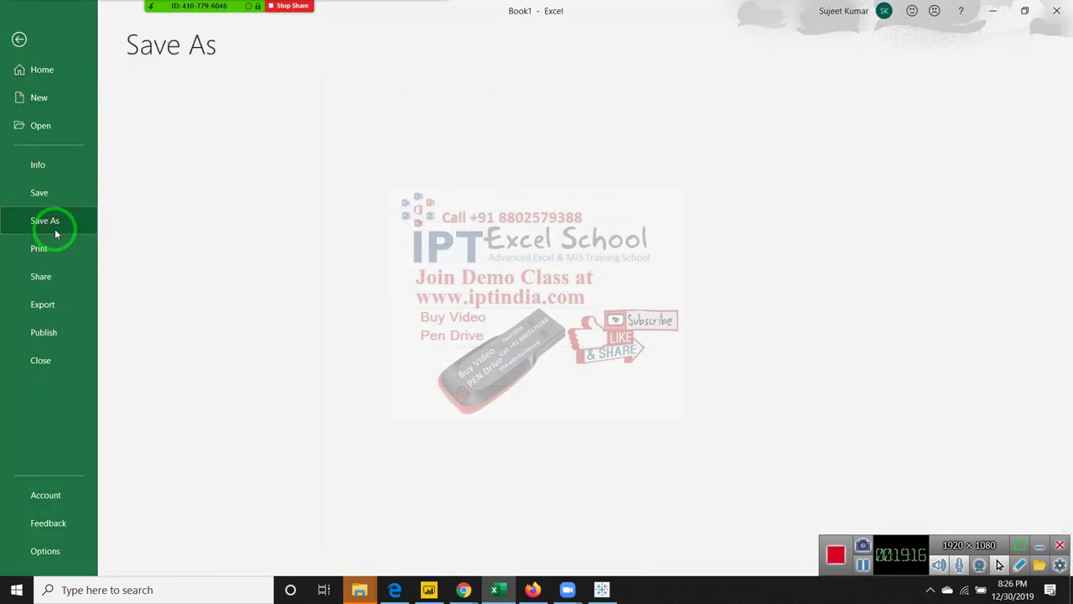
{"action": "left_click", "coordinate": [203, 288]}
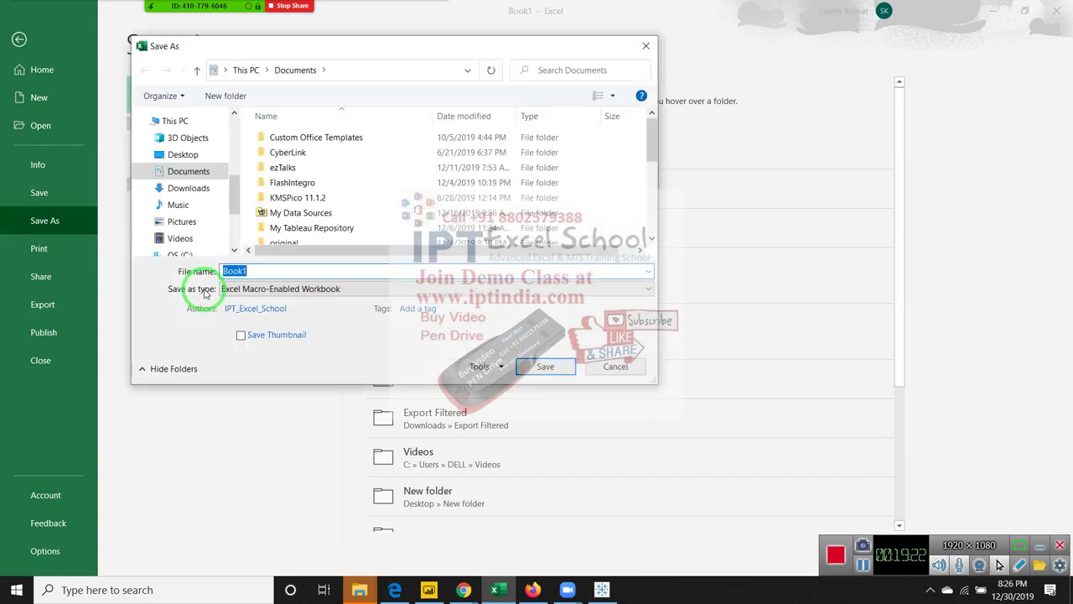
{"action": "left_click", "coordinate": [502, 369]}
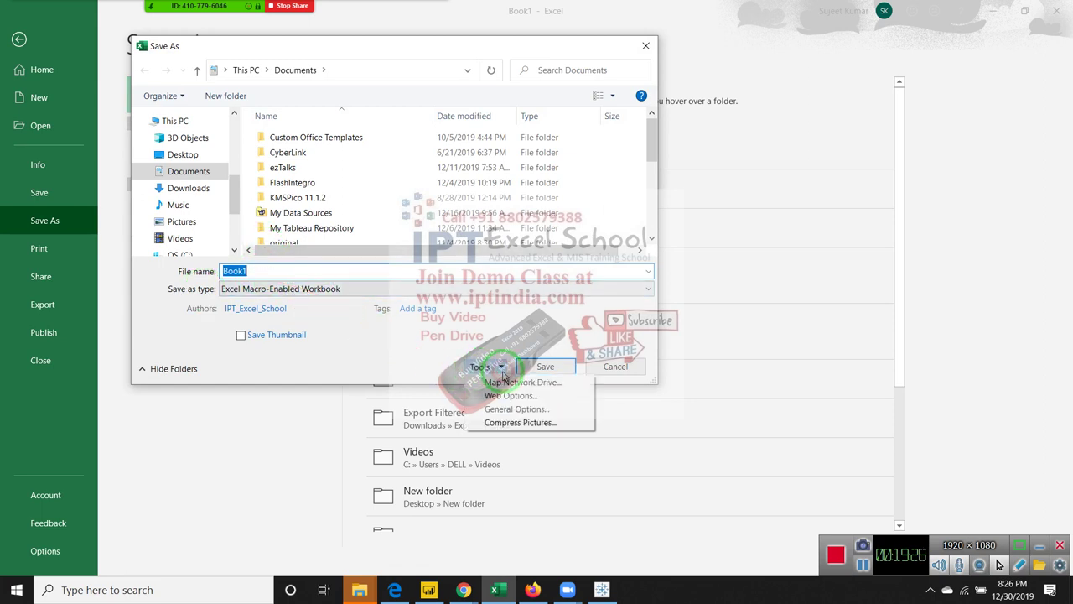
{"action": "left_click", "coordinate": [507, 408]}
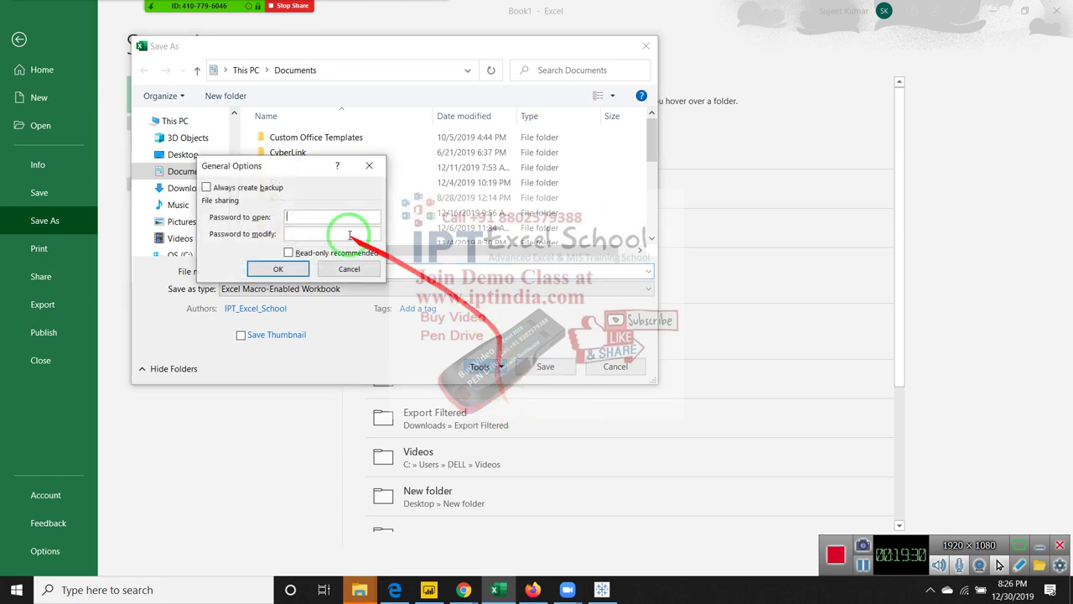
{"action": "left_click", "coordinate": [306, 234]}
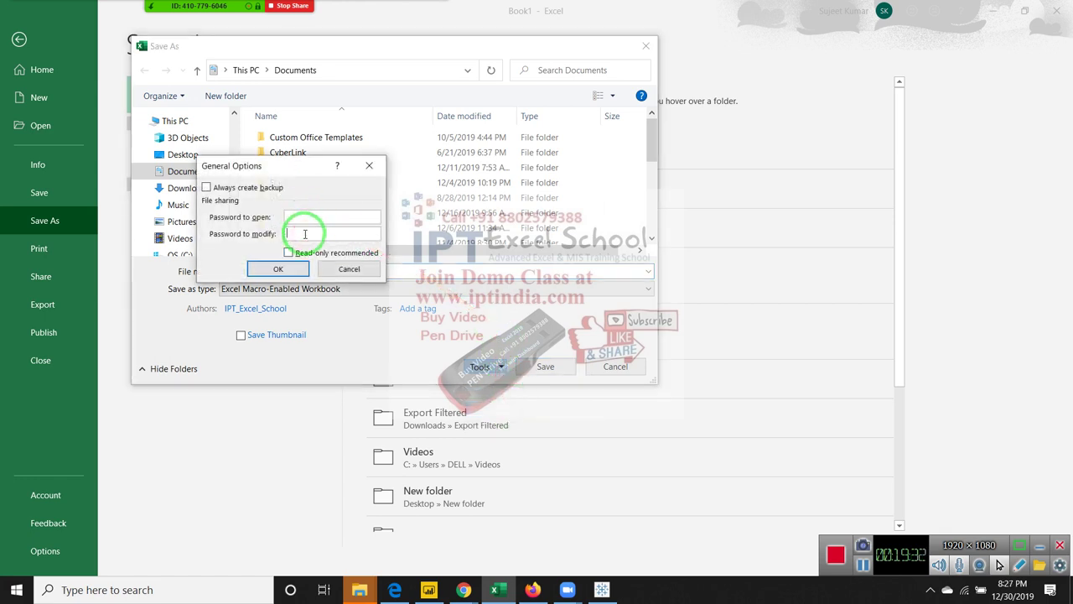
{"action": "left_click", "coordinate": [306, 219]}
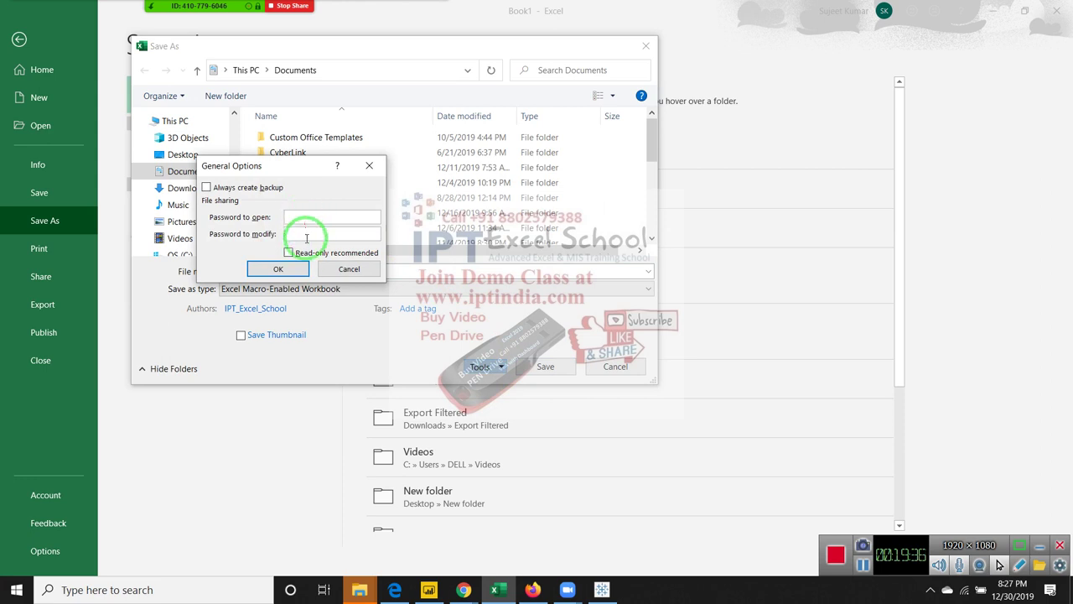
{"action": "left_click", "coordinate": [295, 254]}
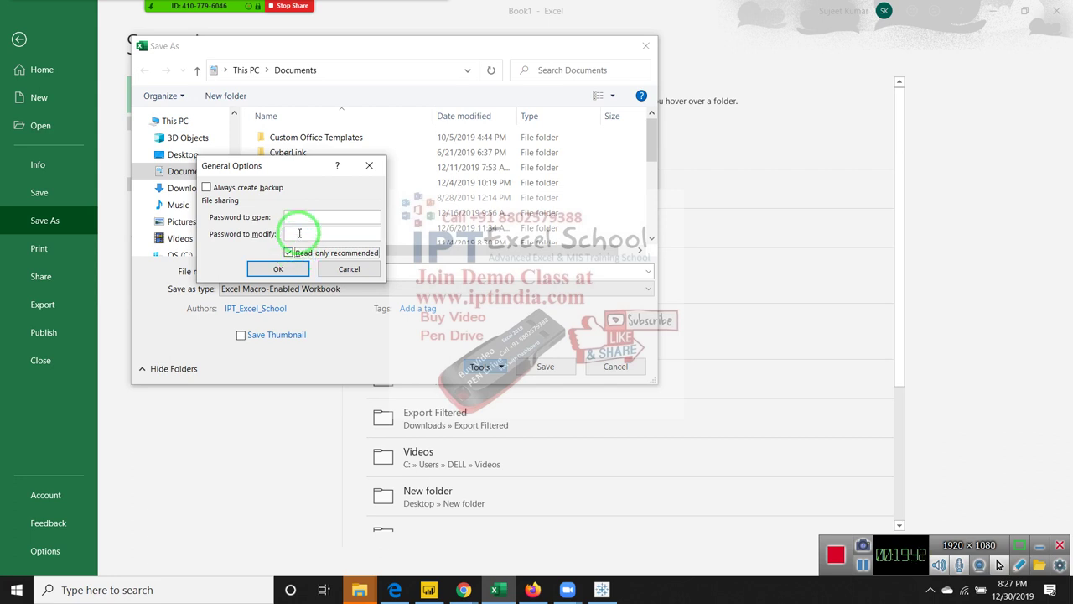
{"action": "left_click", "coordinate": [300, 253]}
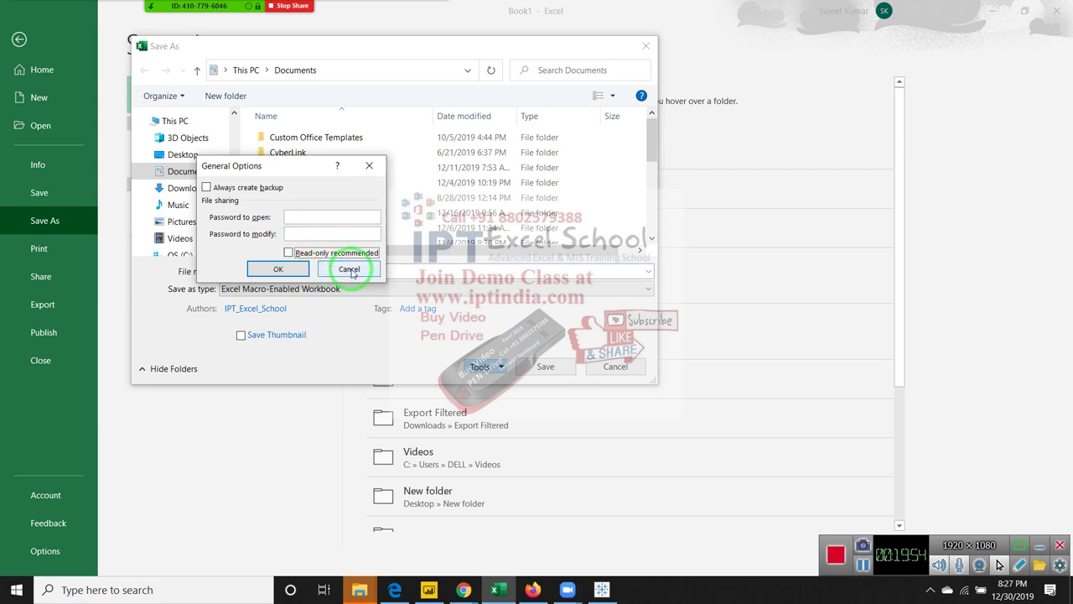
{"action": "left_click", "coordinate": [352, 272]}
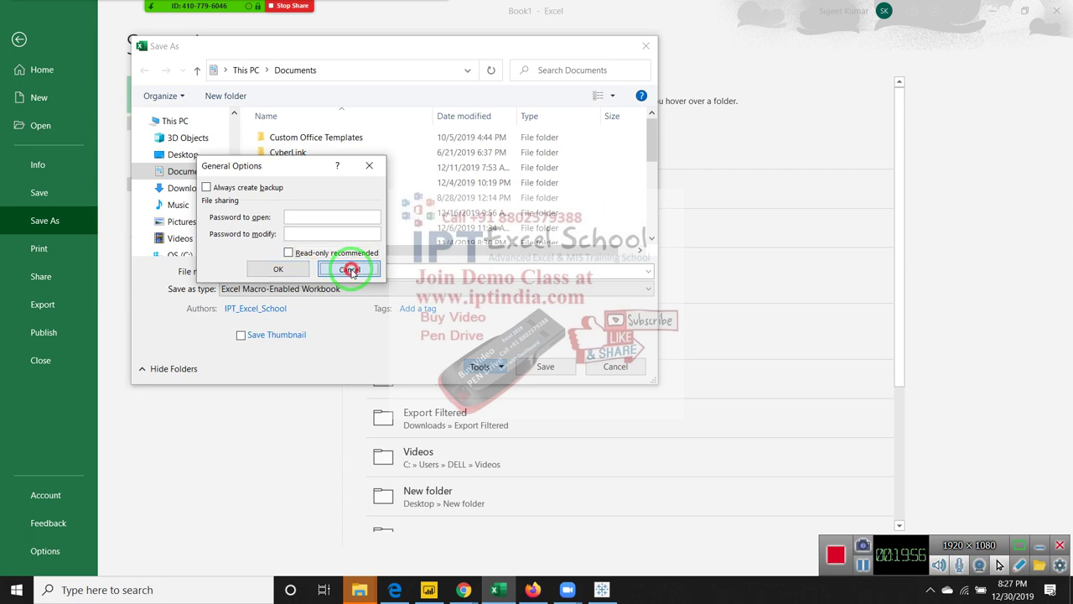
{"action": "left_click", "coordinate": [600, 372]}
- Leave Backstage without saving and return to the Sheet1 worksheet
{"action": "left_click", "coordinate": [20, 40]}
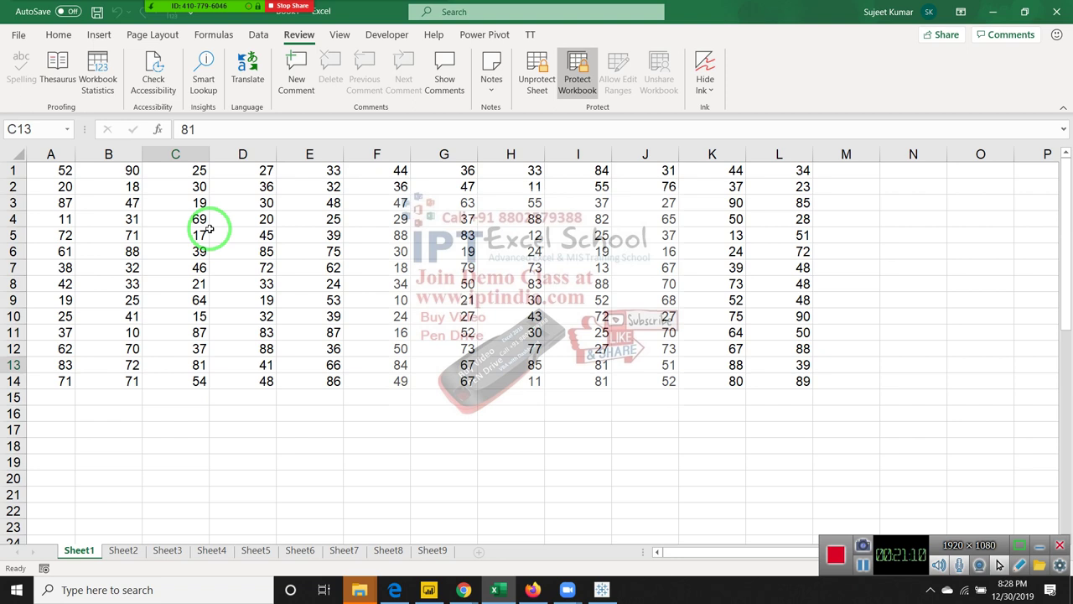
{"action": "left_click", "coordinate": [21, 44]}
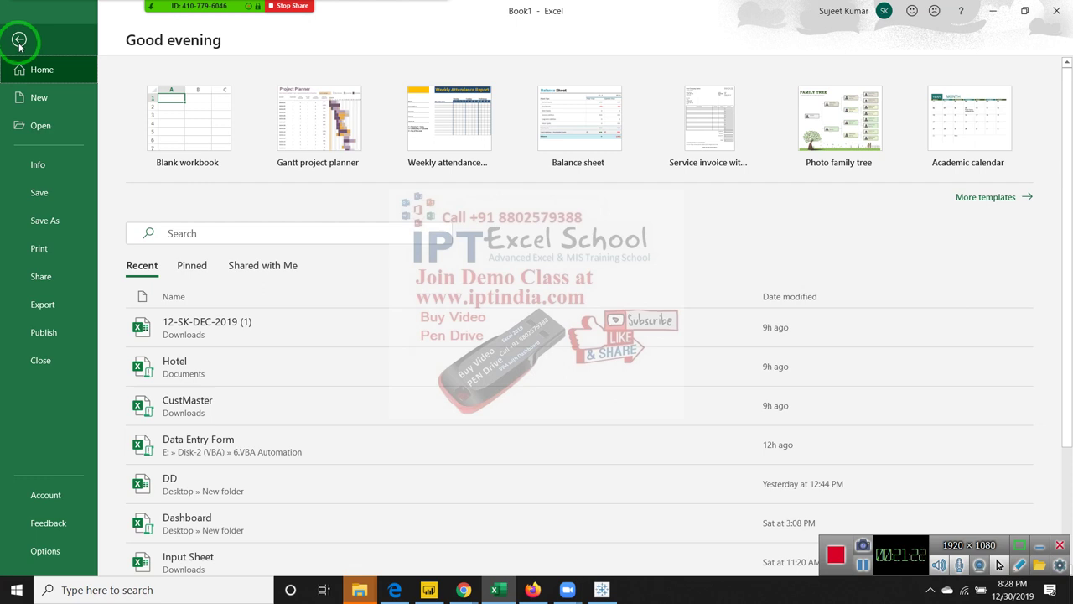
{"action": "left_click", "coordinate": [53, 174]}
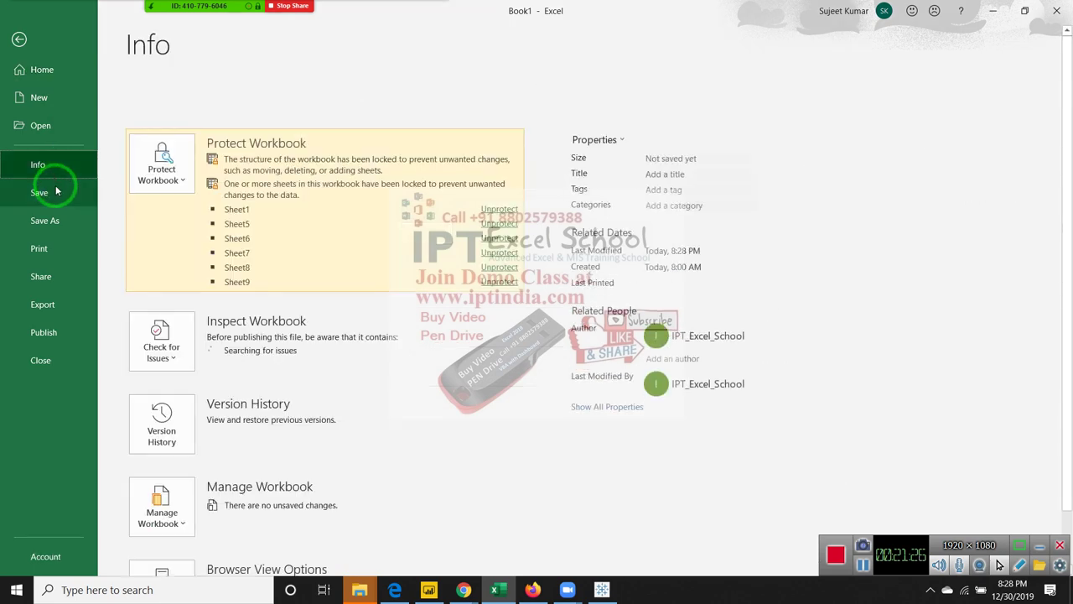
{"action": "left_click", "coordinate": [184, 186]}
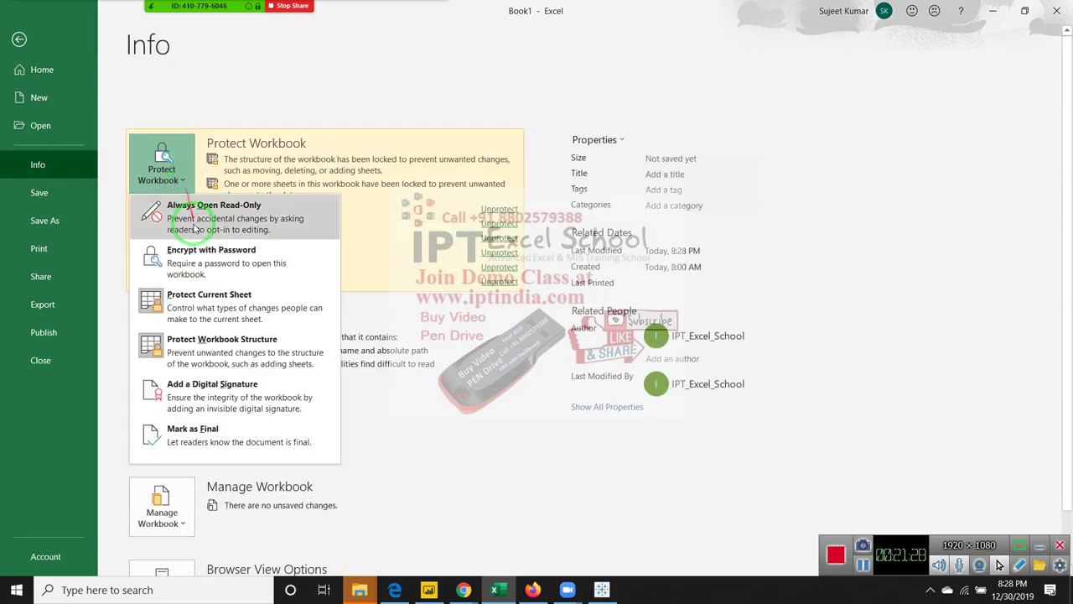
{"action": "left_click", "coordinate": [200, 268]}
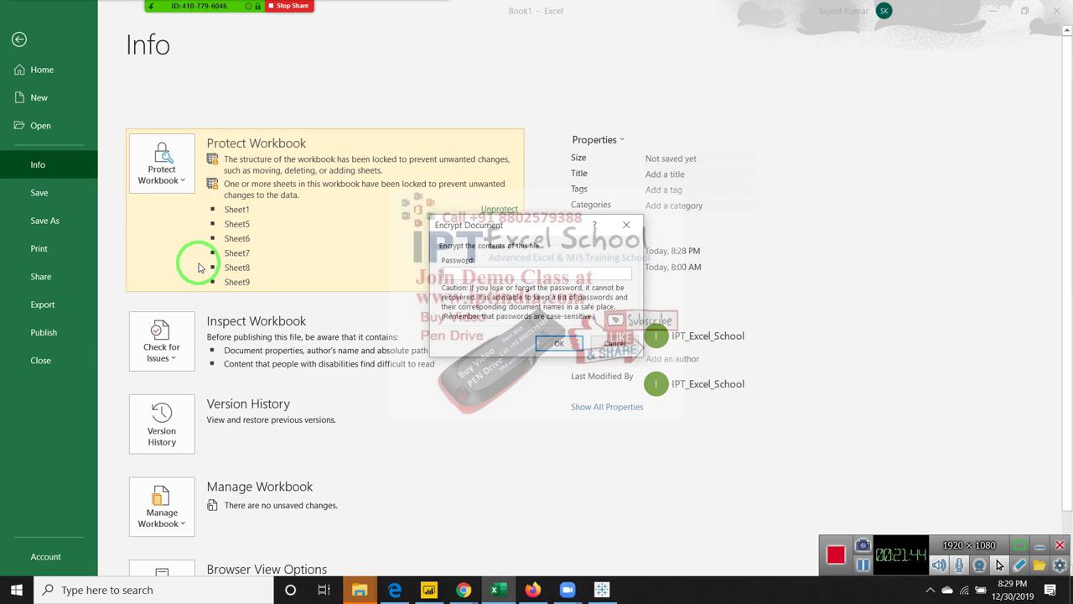
- Dismiss the password screen without setting one, then view Sheet2 and Sheet4 through Sheet9 in turn
{"action": "key", "text": "Escape"}
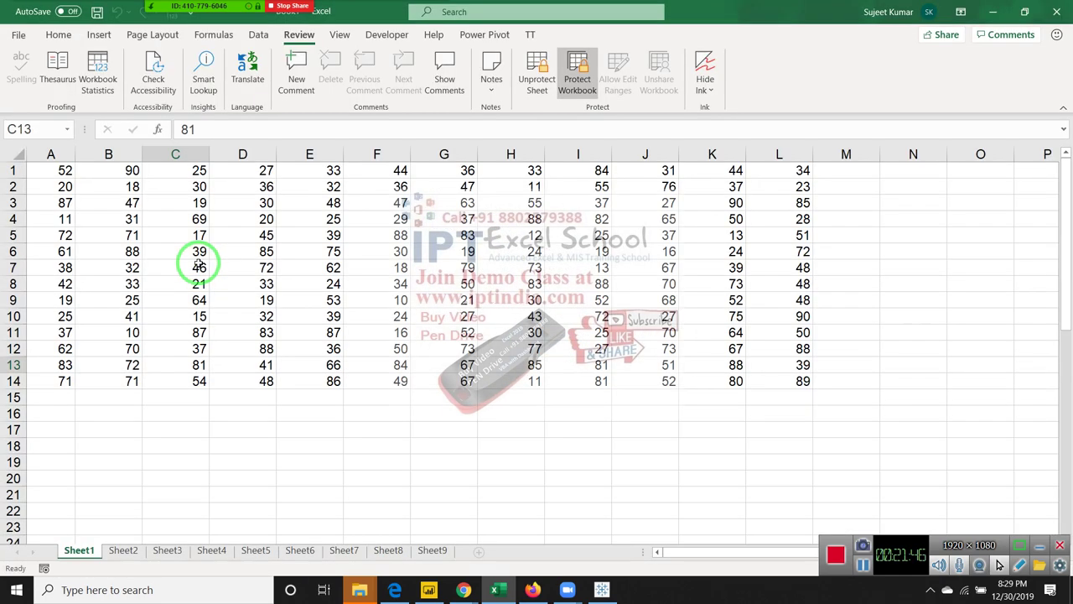
{"action": "left_click_drag", "start_coordinate": [51, 394], "coordinate": [137, 385]}
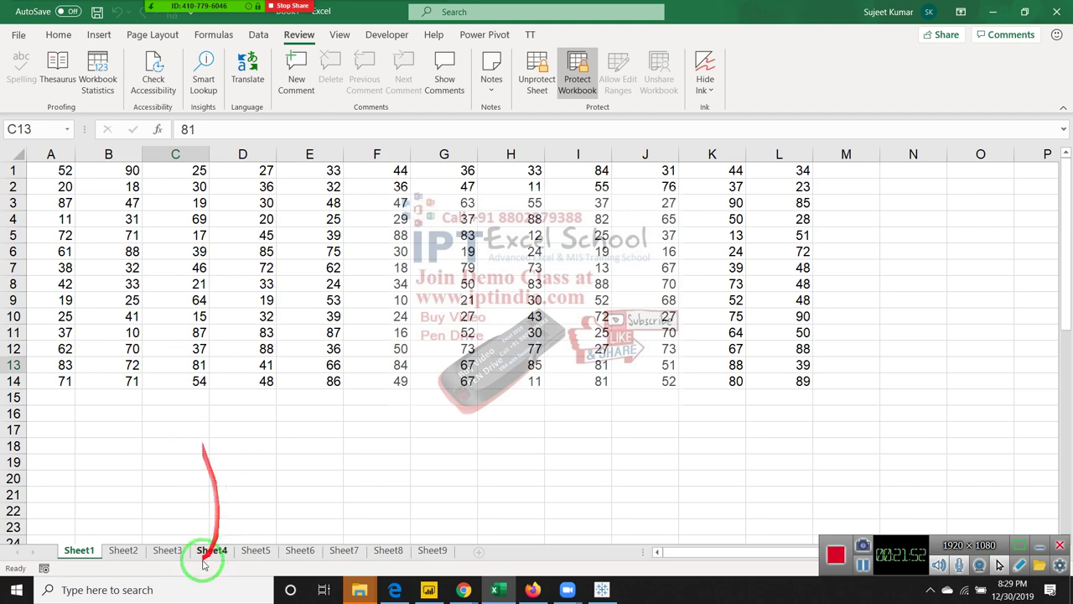
{"action": "left_click", "coordinate": [128, 550]}
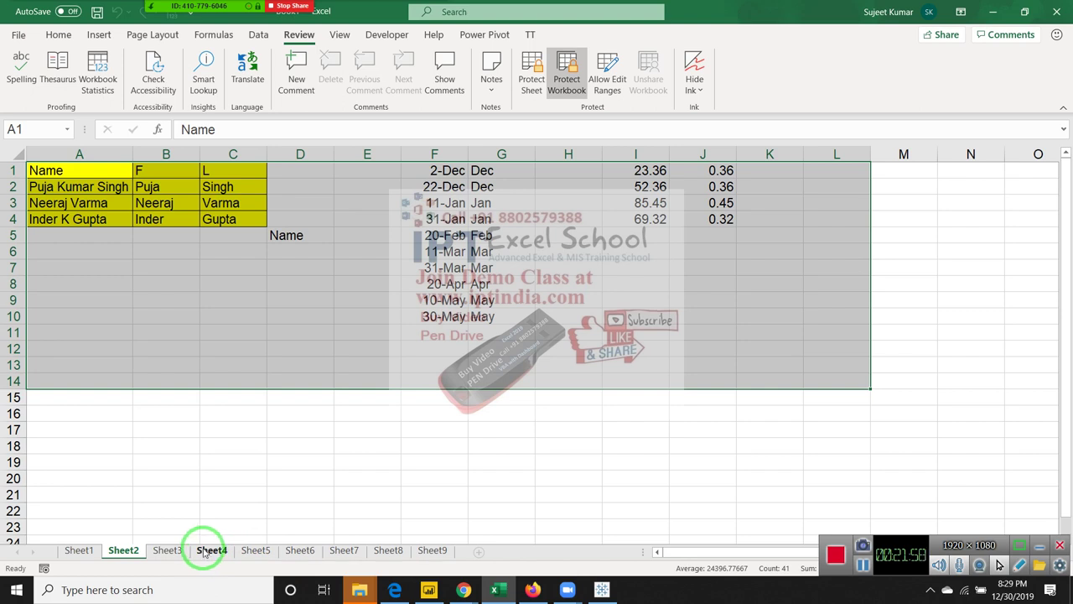
{"action": "left_click", "coordinate": [206, 551]}
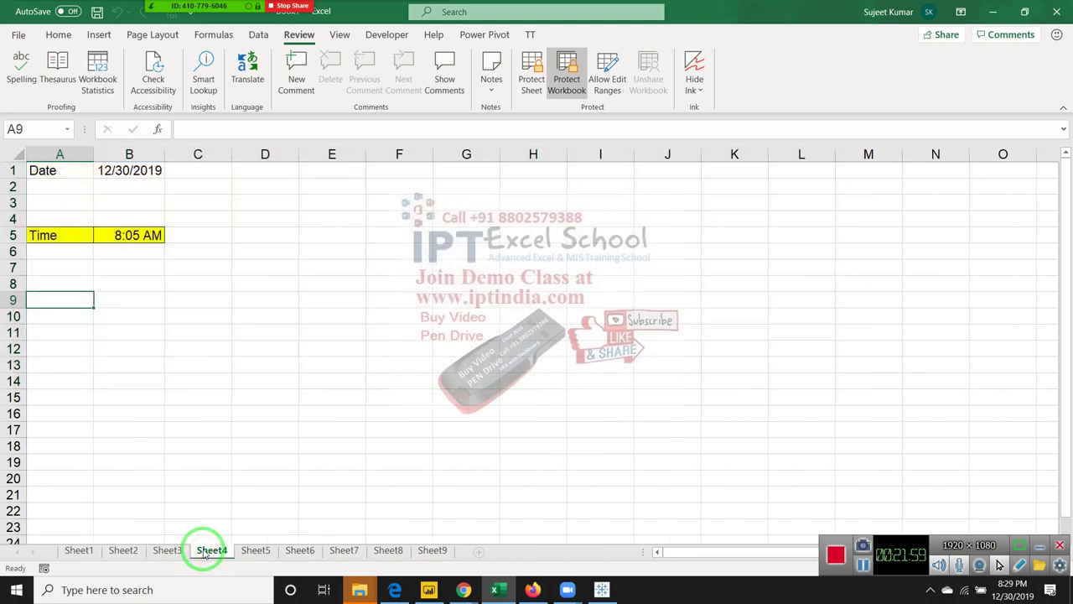
{"action": "left_click", "coordinate": [265, 552]}
{"action": "left_click", "coordinate": [295, 551]}
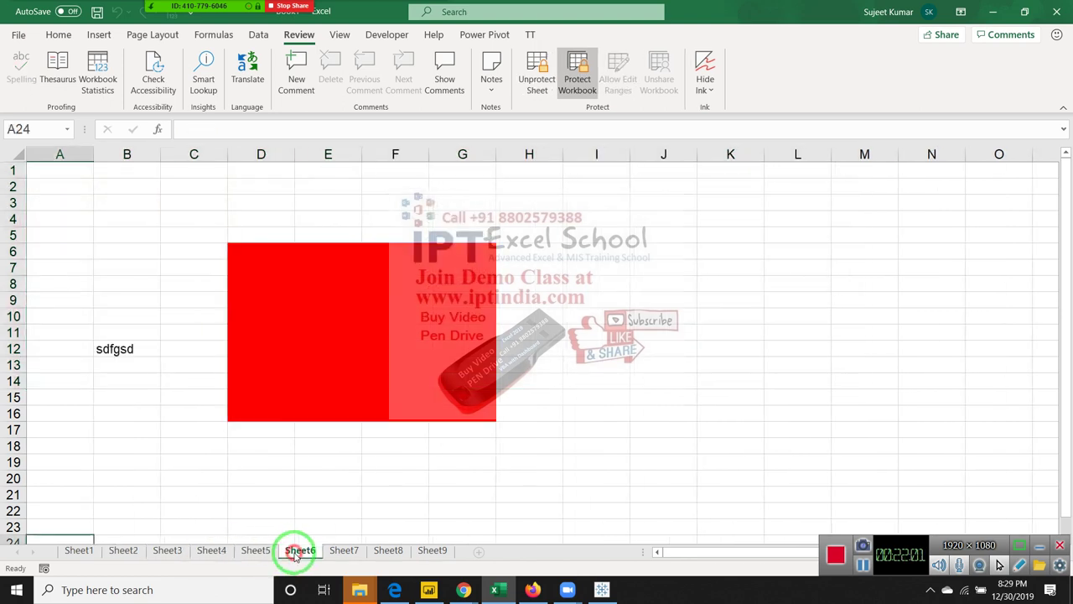
{"action": "left_click", "coordinate": [342, 552]}
{"action": "left_click", "coordinate": [388, 551]}
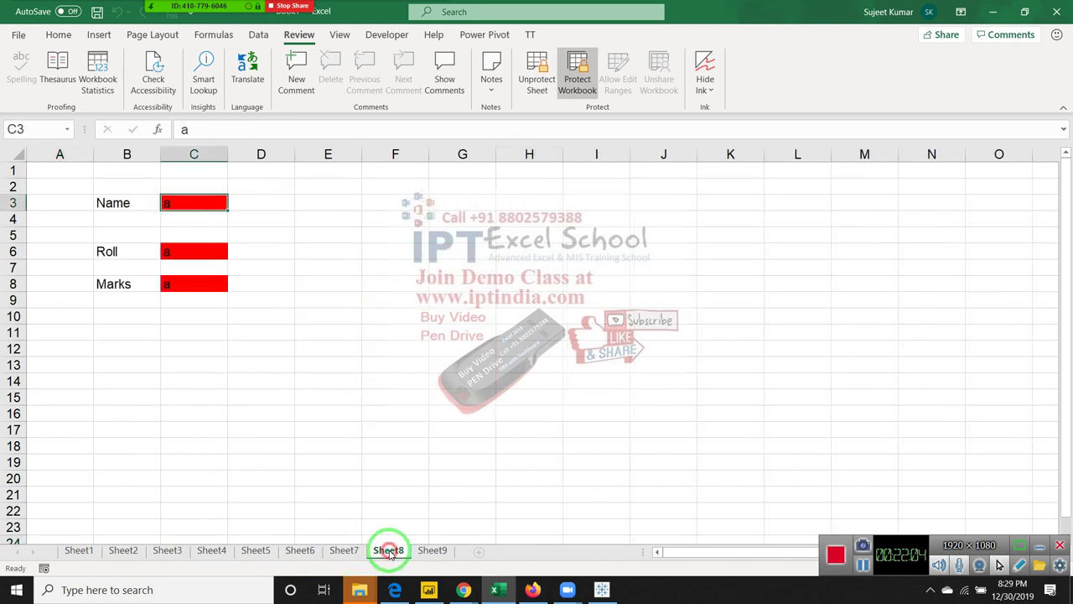
{"action": "left_click", "coordinate": [428, 550]}
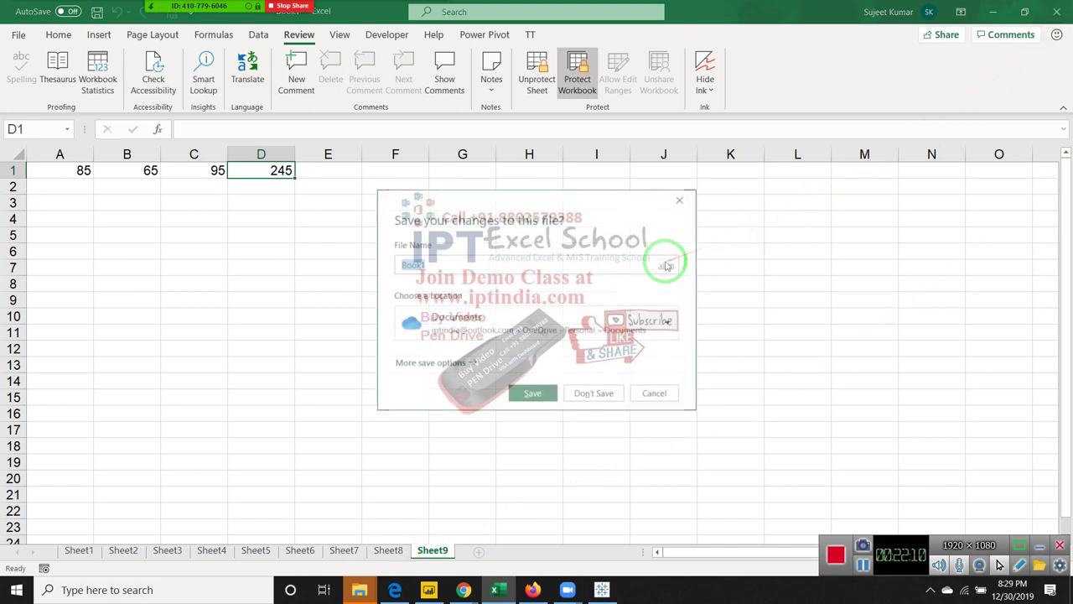
- Close Excel without saving Book1, then delete the img1 file from the desktop
{"action": "left_click", "coordinate": [578, 394]}
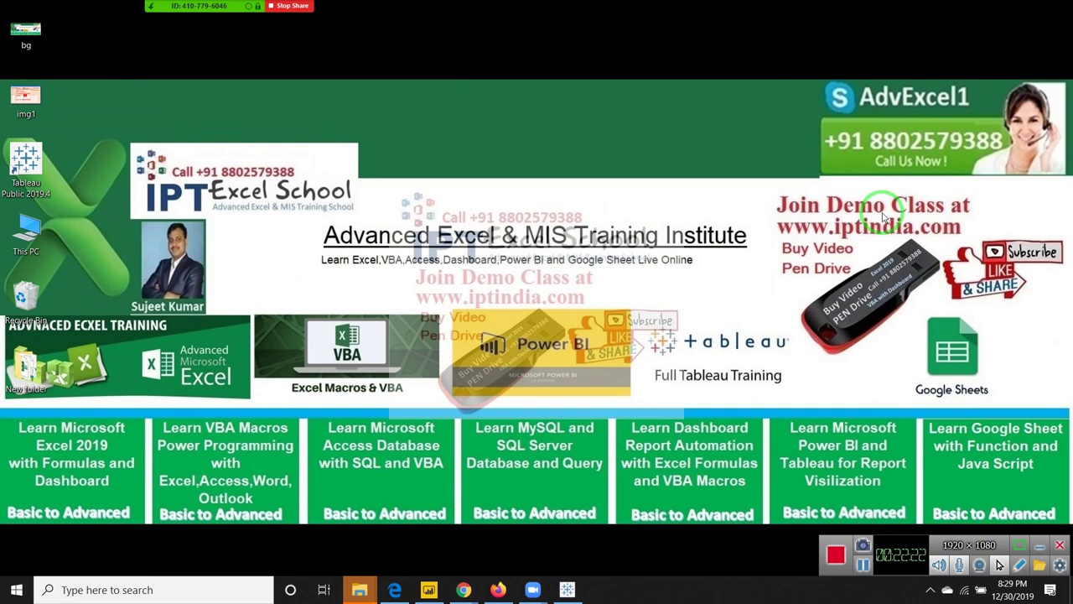
{"action": "left_click", "coordinate": [38, 96]}
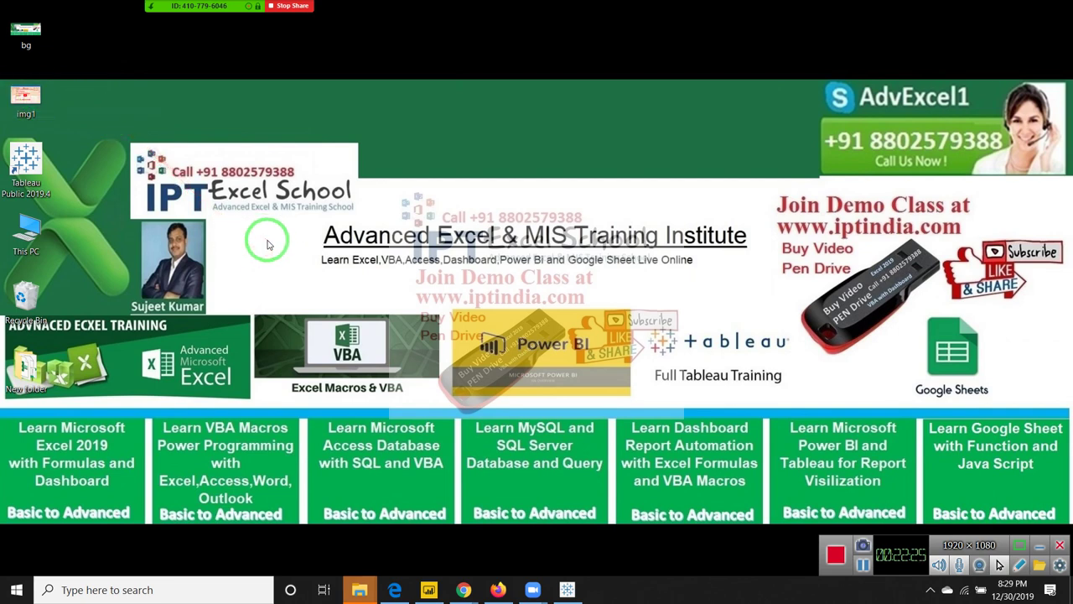
{"action": "key", "text": "Delete"}
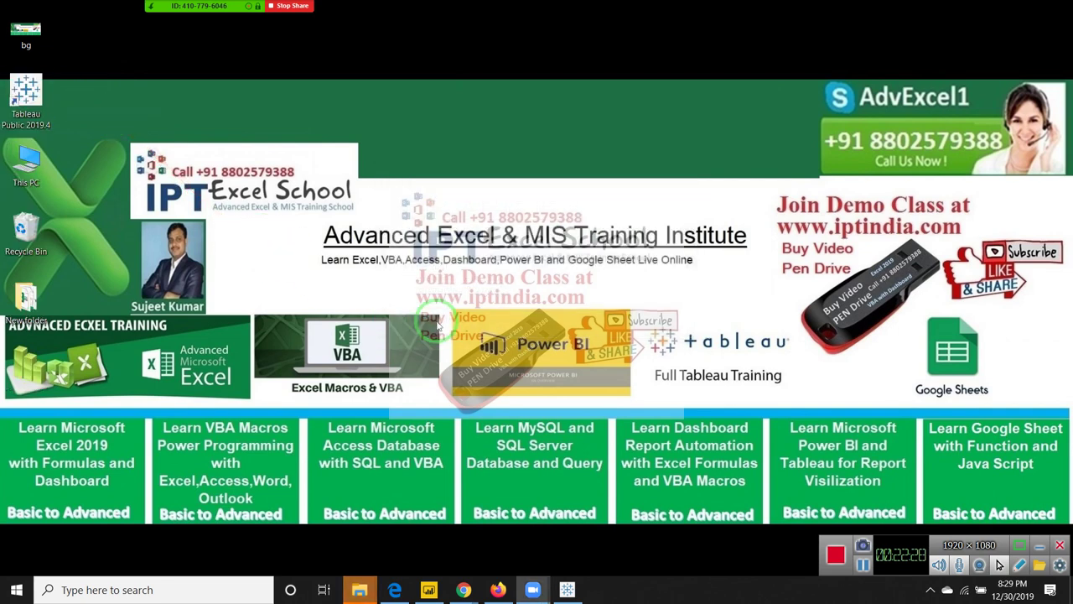